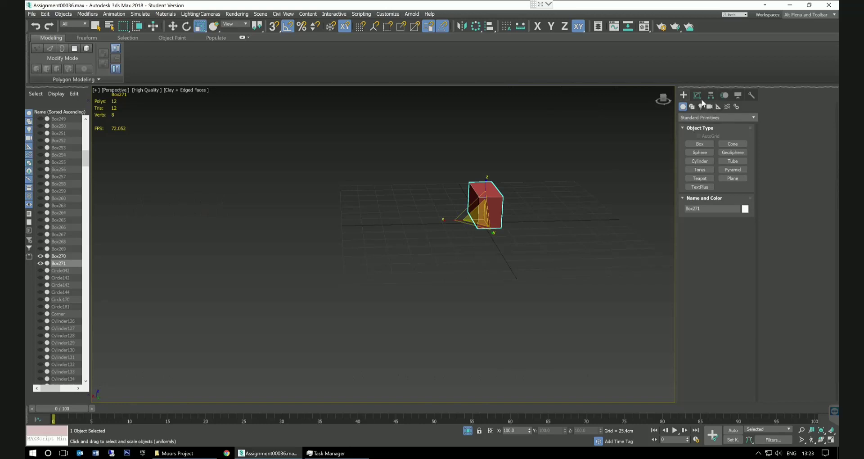
Set the selected box's length and width to 30 cm each.
left_click(698, 96)
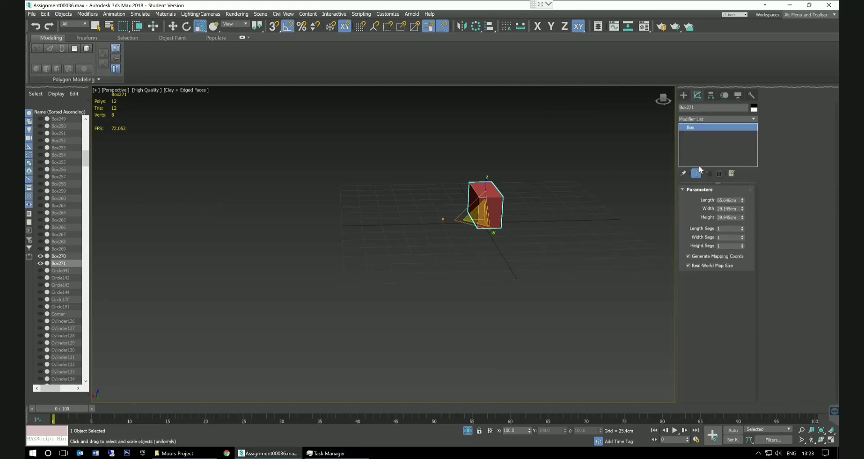
double_click(722, 201)
key("Tab")
key("Tab")
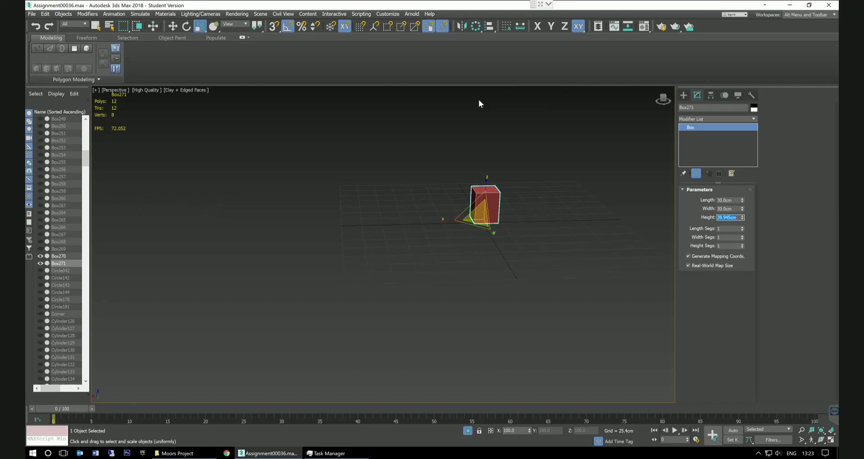
Move the box straight up along the Z axis to a height of about 256 cm.
left_click(173, 26)
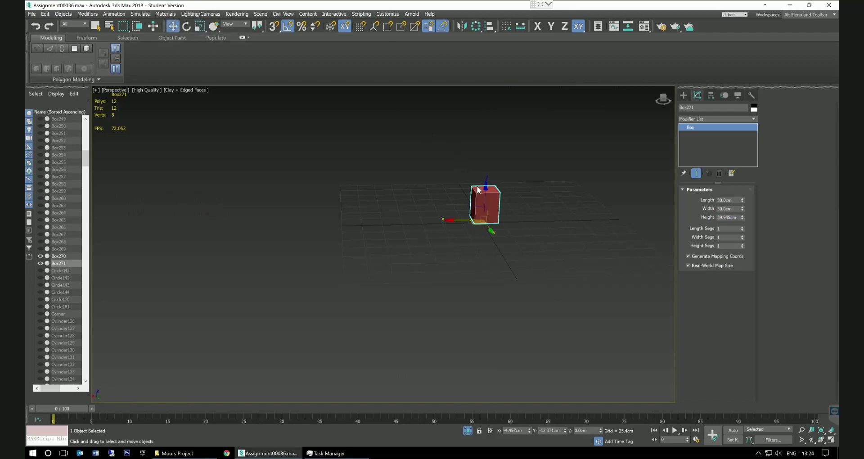
left_click_drag(487, 183, 488, 111)
middle_click_drag(568, 196, 536, 249, "alt")
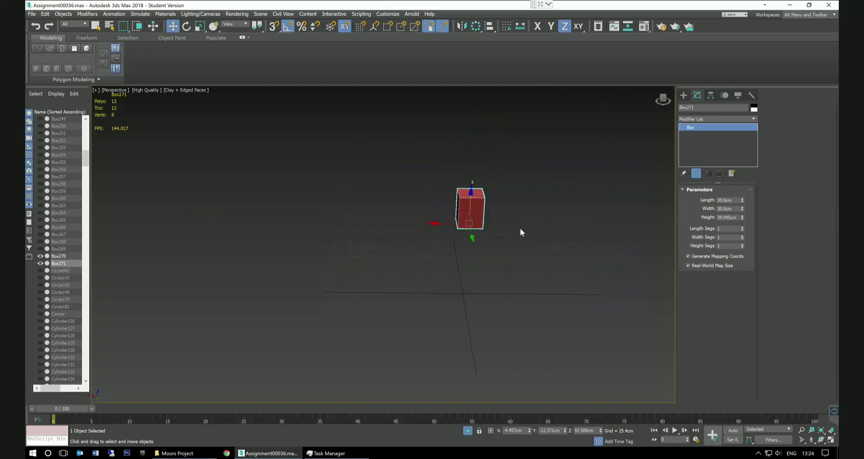
left_click_drag(476, 198, 542, 160)
middle_click_drag(542, 161, 513, 220)
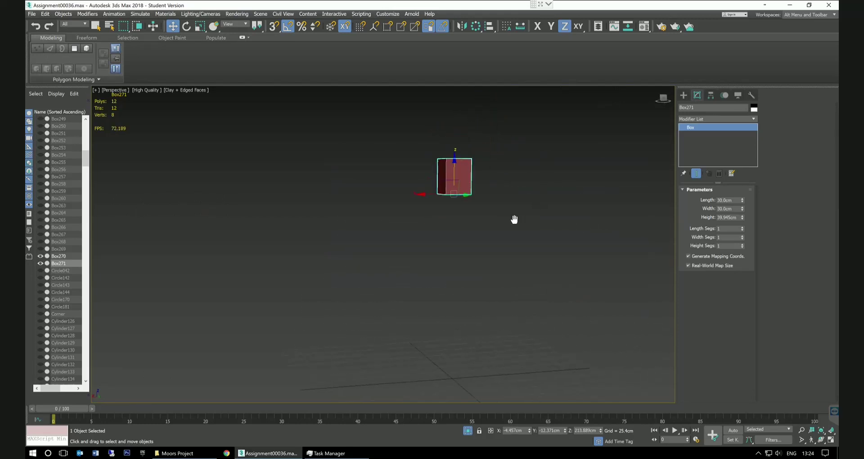
left_click_drag(460, 170, 459, 132)
middle_click_drag(520, 155, 519, 155, "alt")
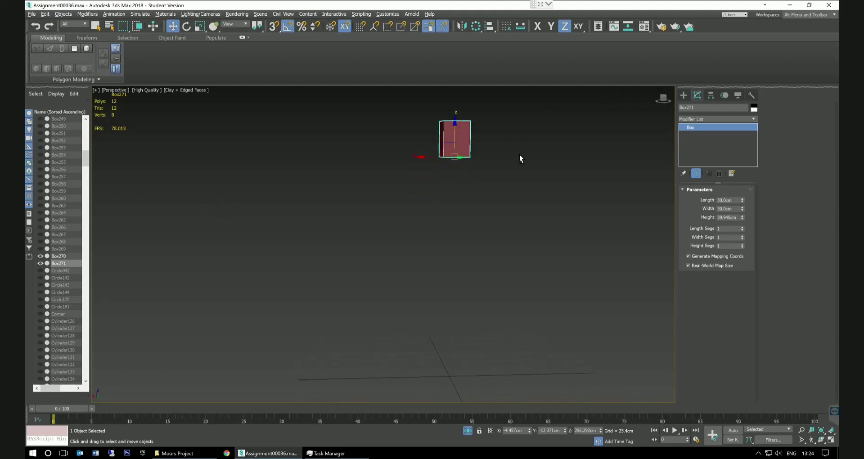
Convert the box to an Editable Poly and scale its four bottom vertices inward to taper it.
right_click(691, 127)
left_click(713, 180)
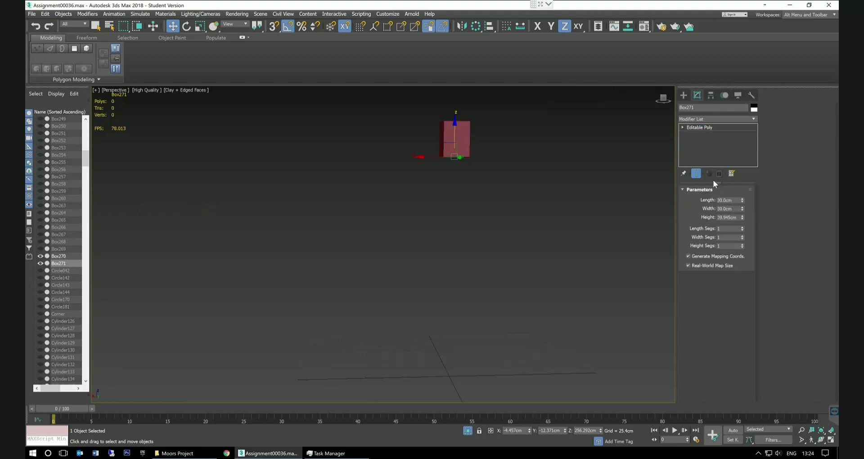
left_click(697, 199)
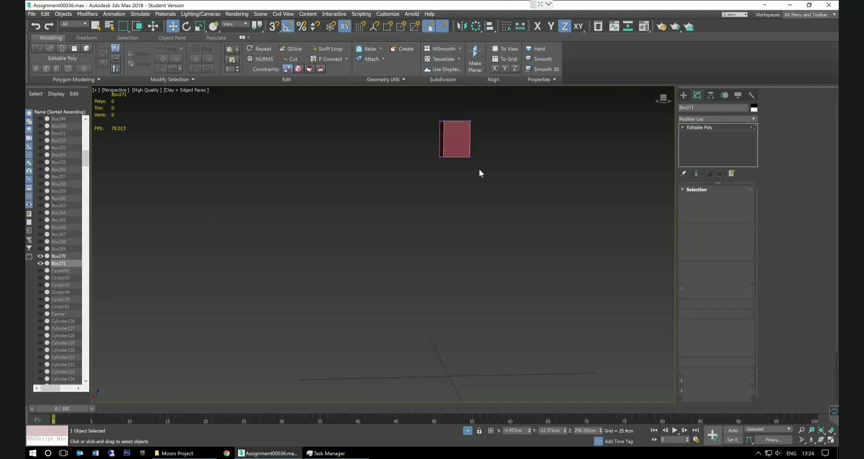
left_click_drag(418, 166, 418, 166)
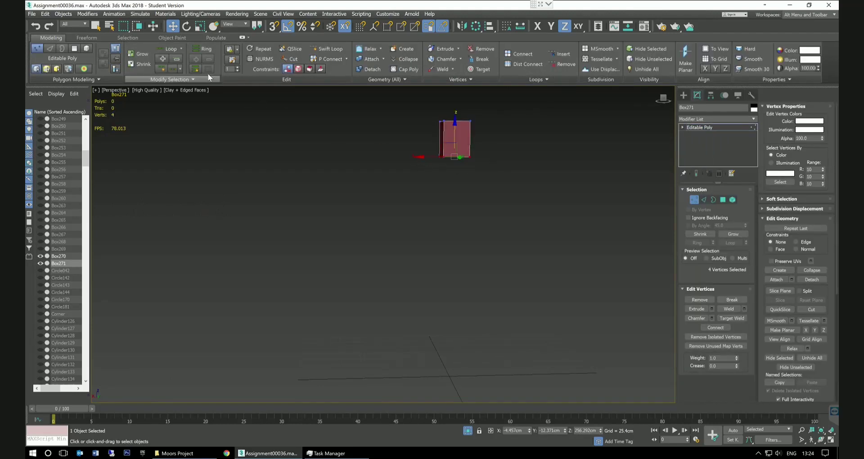
left_click(200, 29)
middle_click_drag(539, 174, 518, 180, "alt")
left_click_drag(449, 169, 488, 172)
middle_click_drag(496, 167, 502, 120, "alt")
scroll(461, 144, "up", 4)
scroll(505, 154, "down", 2)
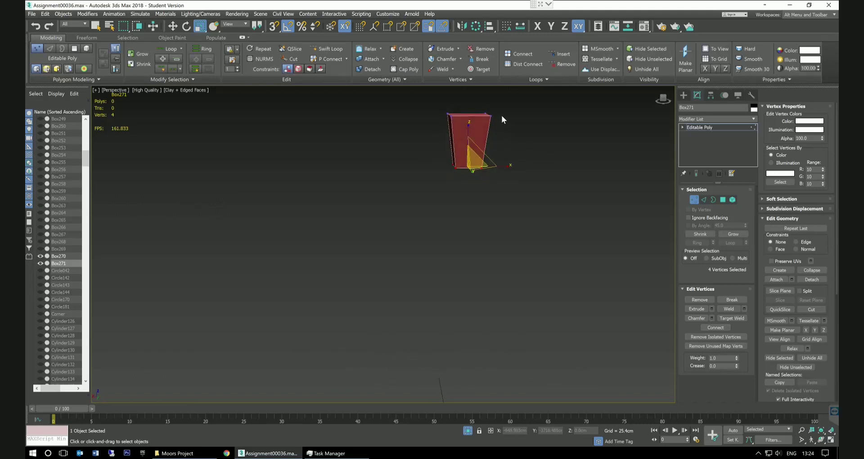
Select the box's four top vertices and scale them outward to about 114 percent in X and Y.
left_click_drag(442, 132, 442, 132)
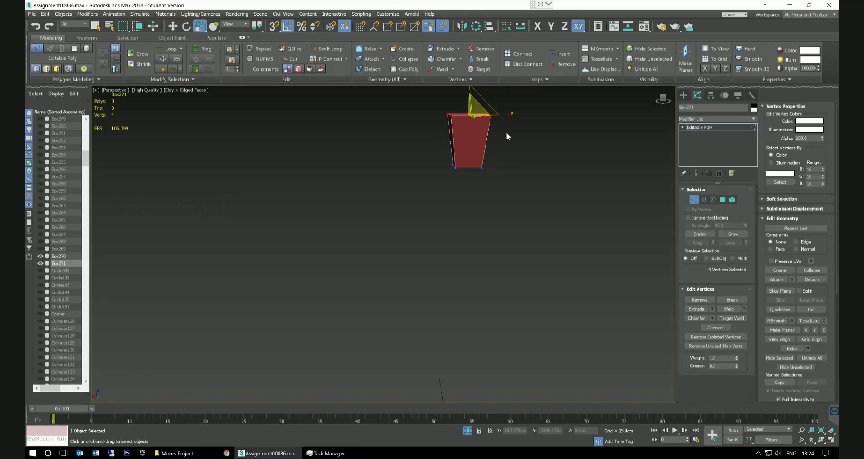
middle_click_drag(510, 135, 517, 148, "alt")
left_click_drag(463, 120, 461, 122)
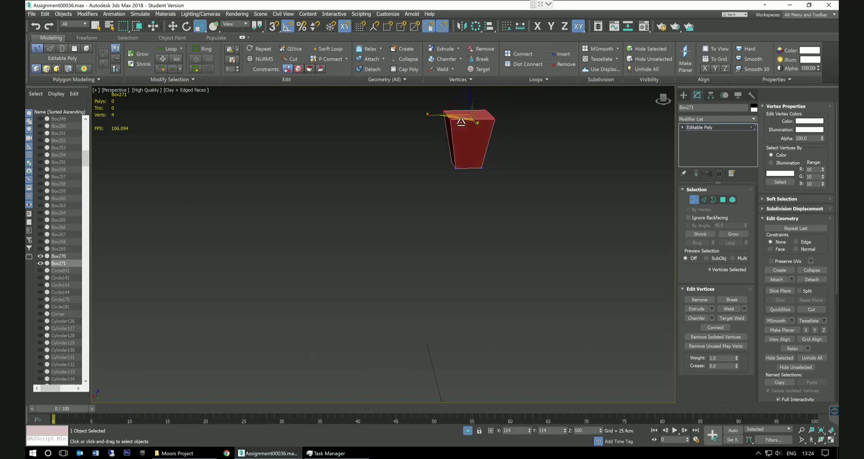
mouse_move(525, 158)
middle_mouse_down("alt")
mouse_move(520, 153)
mouse_move(527, 155)
middle_mouse_up("alt")
Inset the tapered box's bottom polygon to leave an even border around a smaller square.
left_click(698, 128)
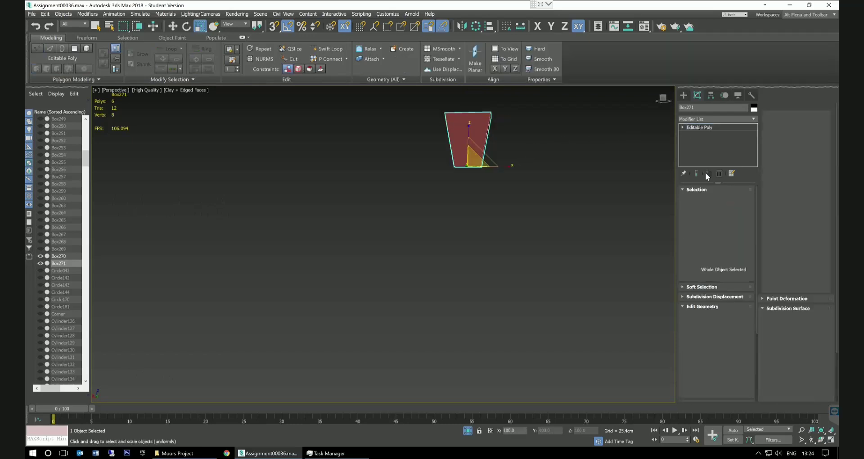
left_click(724, 199)
middle_click_drag(529, 192, 526, 174, "alt")
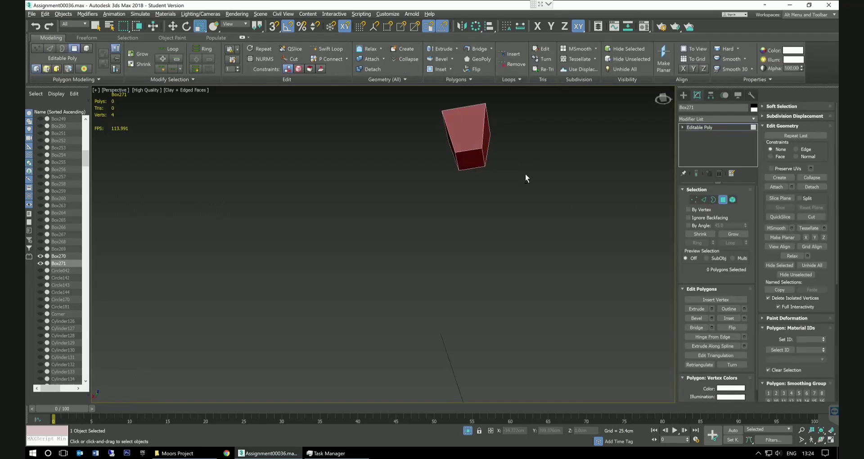
left_click(474, 166)
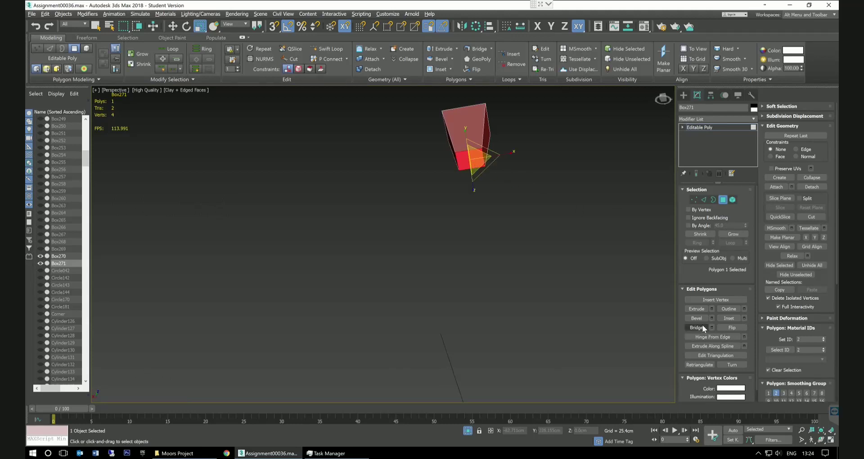
left_click(744, 318)
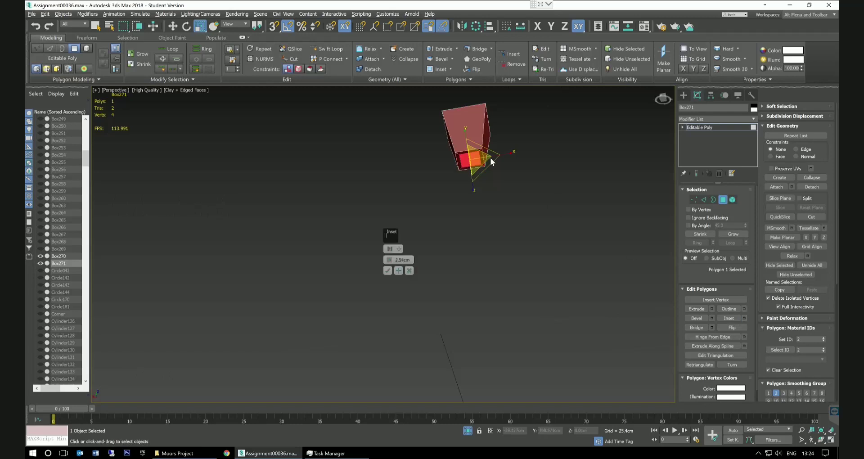
scroll(490, 158, "up", 5)
middle_click_drag(547, 193, 547, 185, "alt")
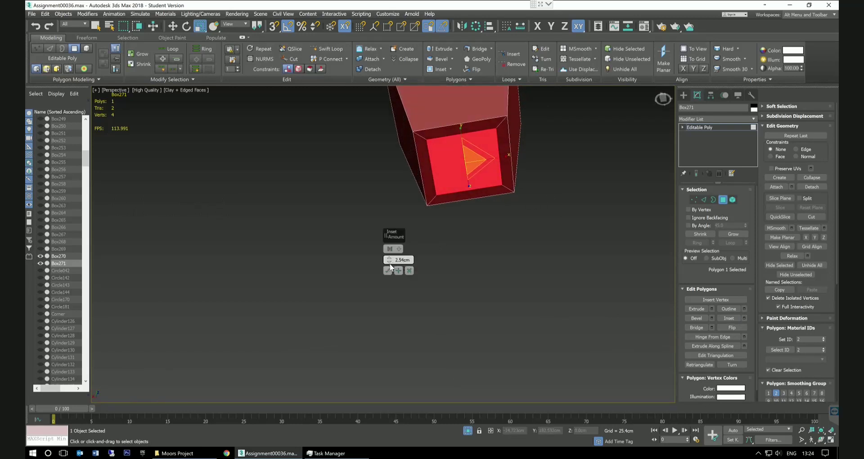
left_click_drag(390, 264, 389, 268)
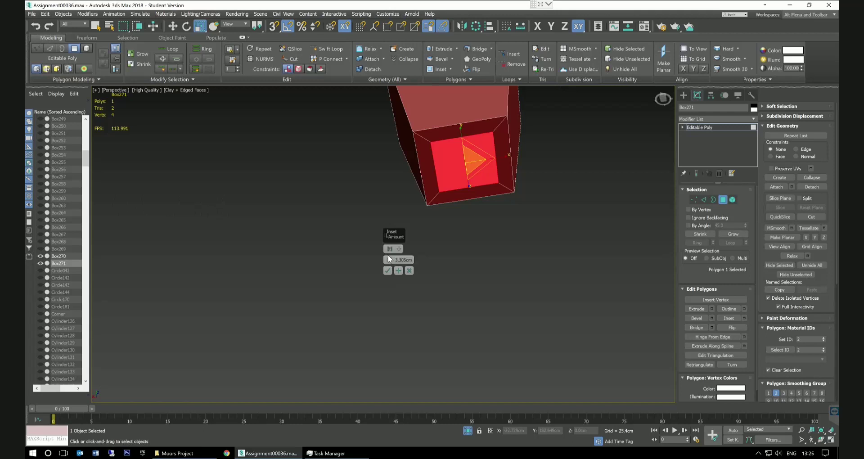
left_click_drag(389, 259, 389, 257)
left_click(388, 270)
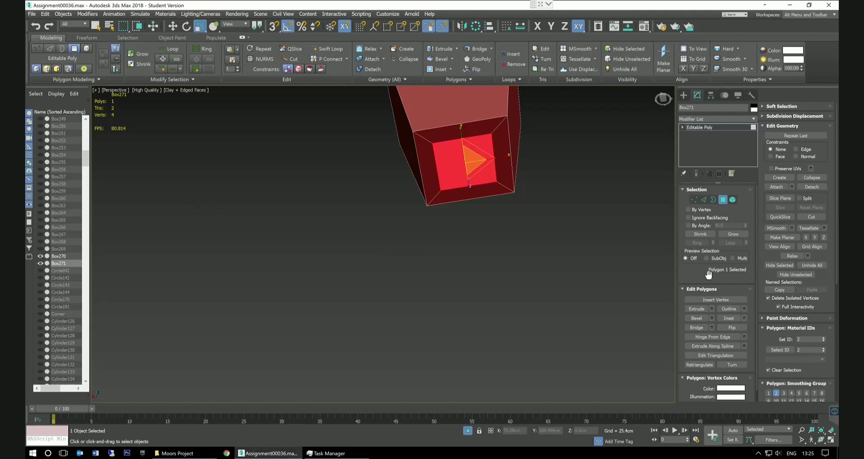
Chamfer the four corner vertices of the inset square by 3.305 cm to form an octagon.
left_click(694, 199)
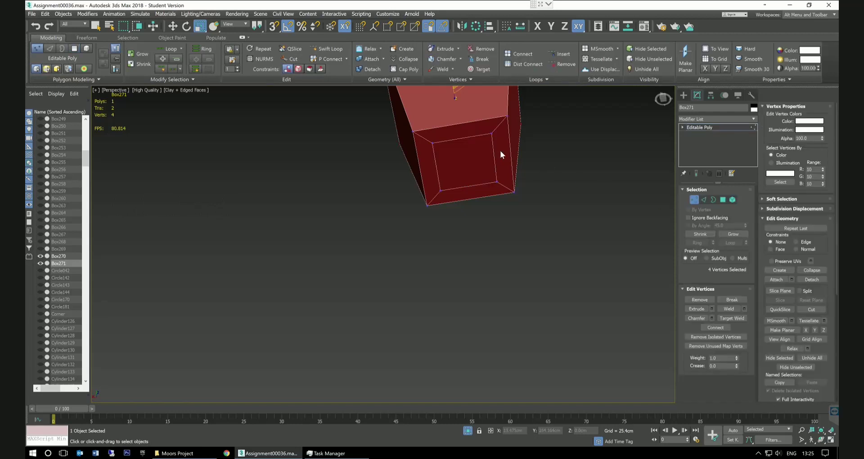
left_click(433, 193, "alt")
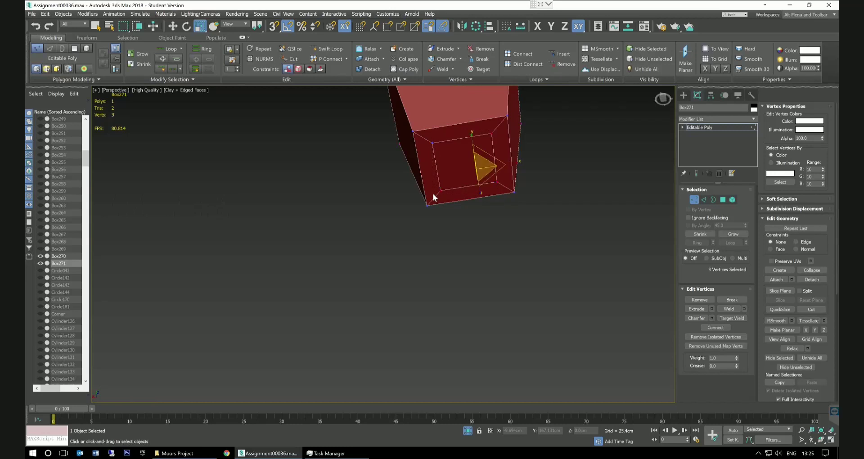
left_click(432, 144, "ctrl")
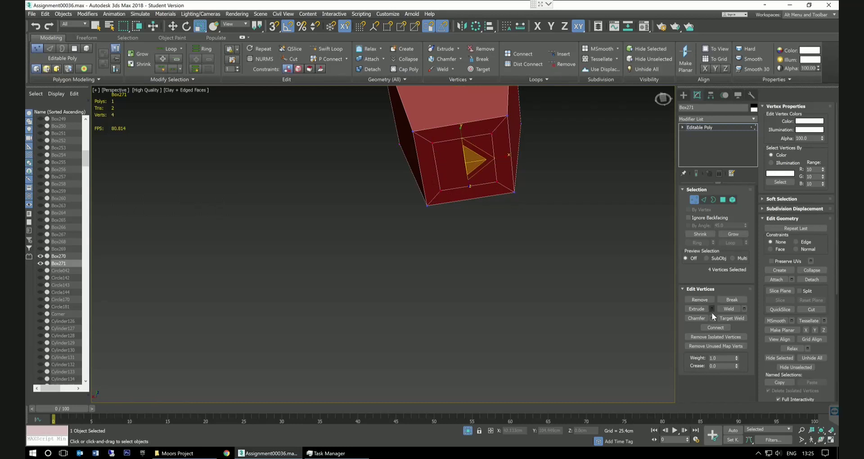
mouse_move(598, 206)
middle_mouse_down("alt")
mouse_move(601, 259)
mouse_move(604, 215)
mouse_move(591, 207)
middle_mouse_up("alt")
scroll(589, 213, "up", 5)
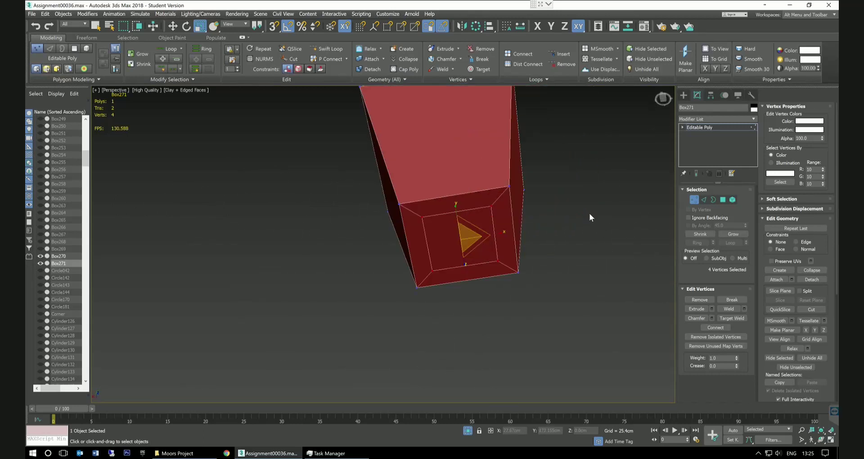
left_click(712, 318)
left_click_drag(389, 249, 391, 257)
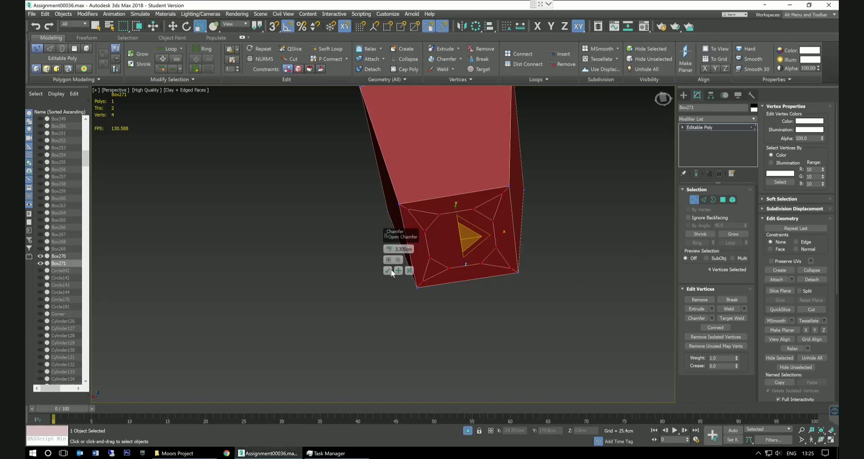
left_click(387, 271)
Extrude the octagonal polygon downward by 6.584 cm.
left_click(722, 200)
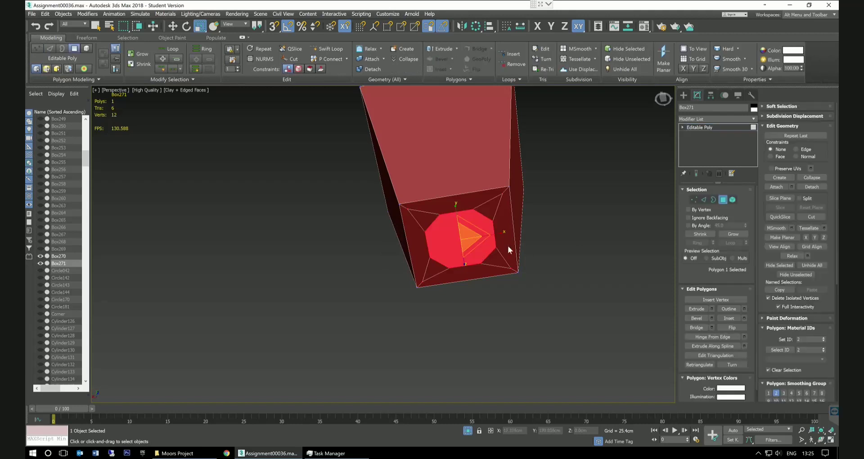
left_click(711, 309)
middle_click_drag(627, 285, 571, 306, "alt")
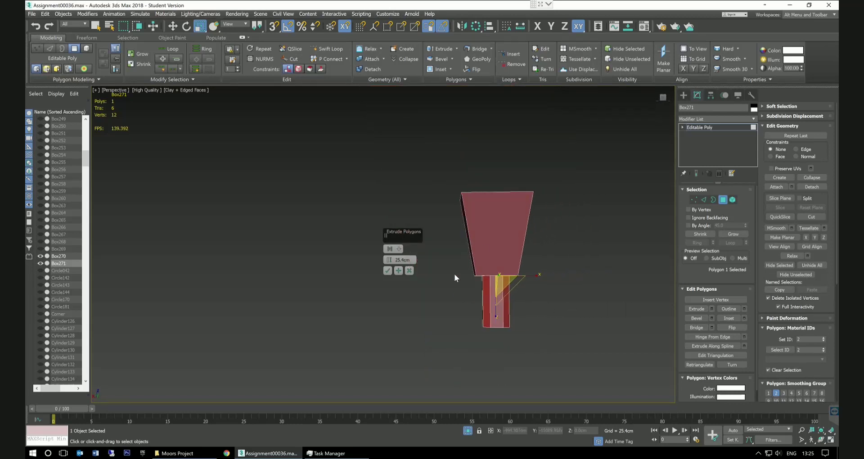
left_click_drag(388, 263, 388, 293)
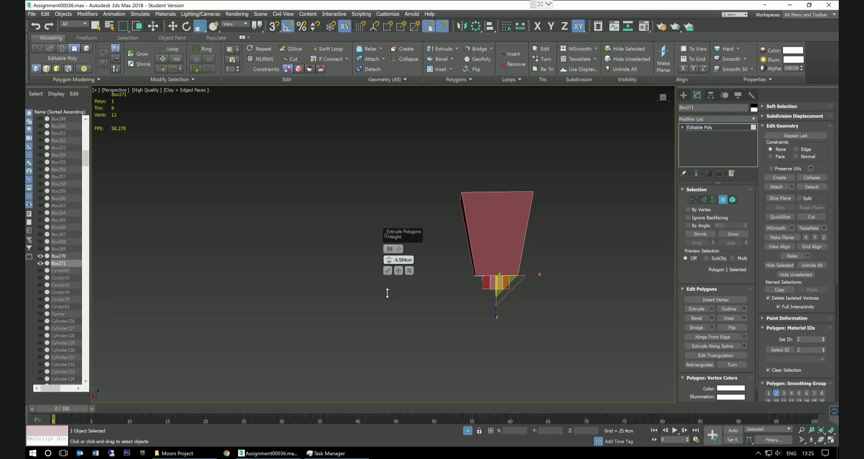
left_click(399, 271)
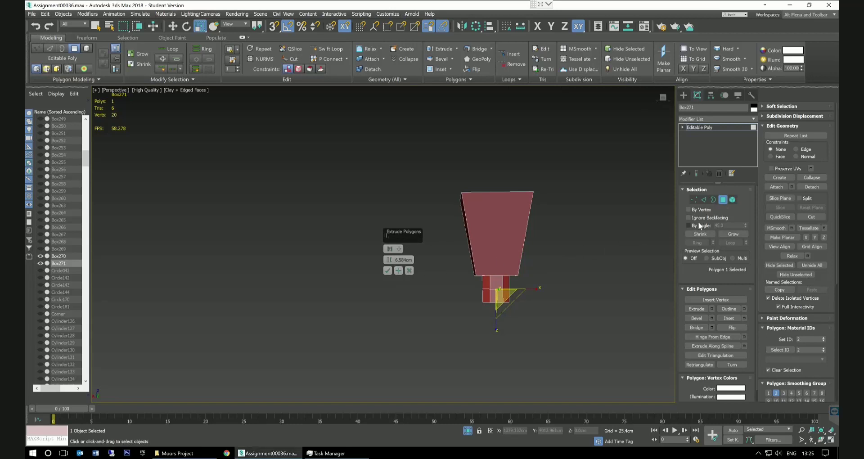
left_click(704, 200)
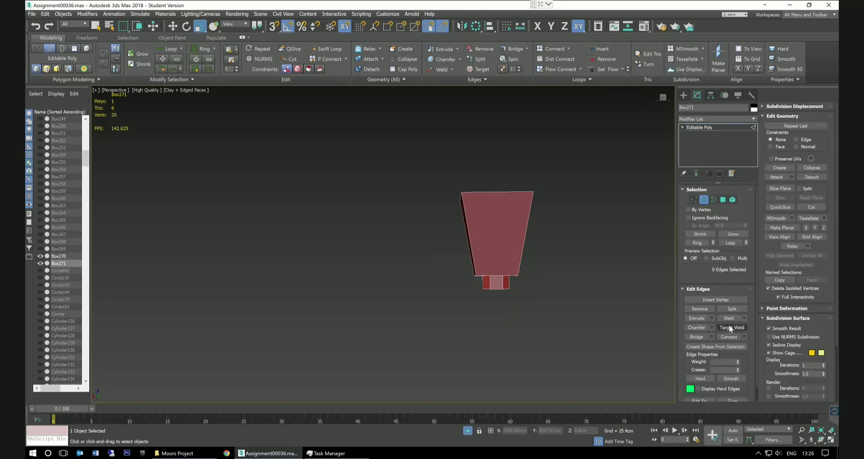
left_click(712, 318)
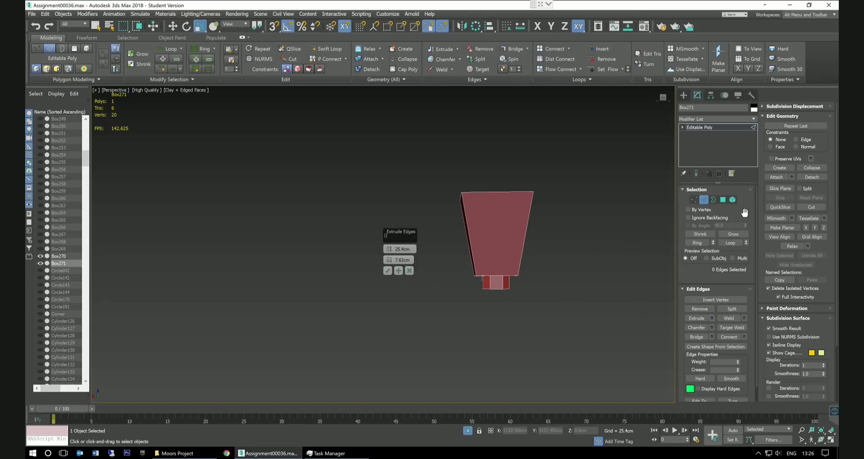
left_click(409, 271)
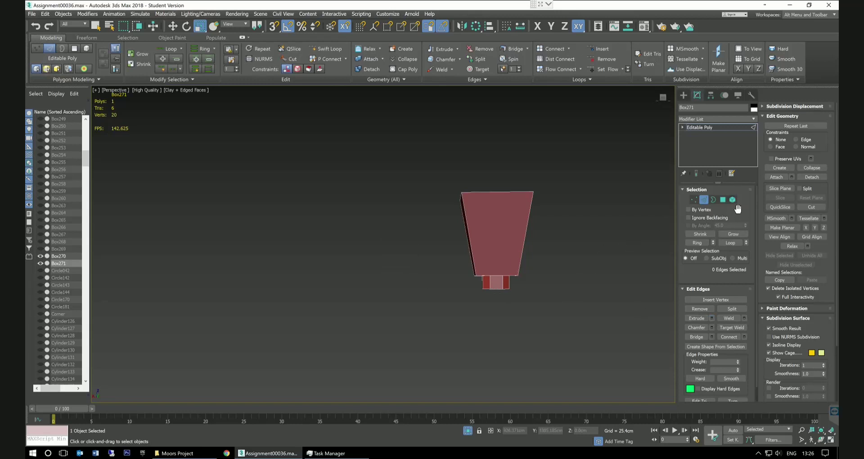
left_click(733, 200)
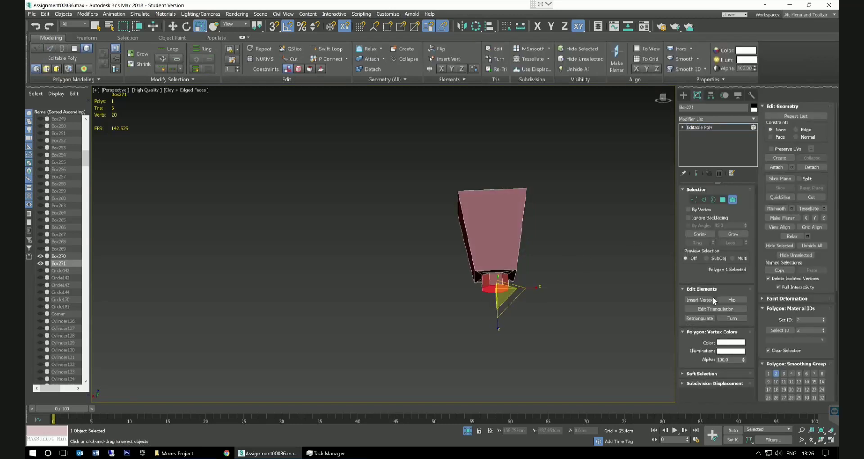
Extrude the stem's octagonal end polygon by another 6.584 cm segment.
left_click(722, 200)
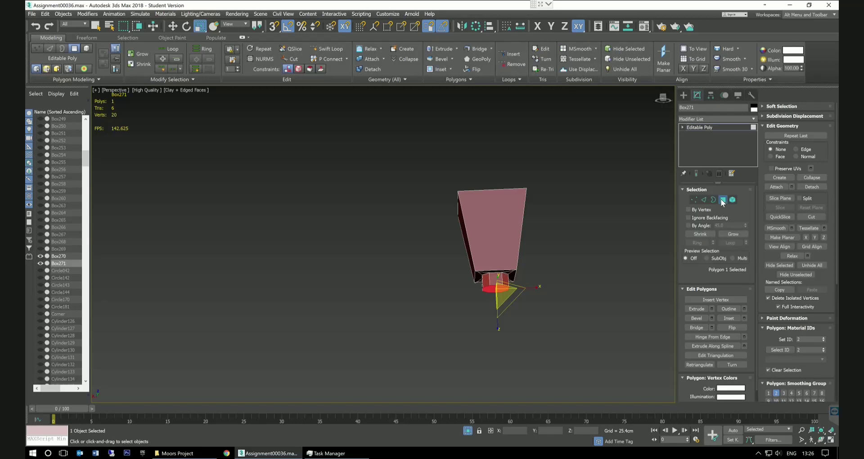
left_click(712, 309)
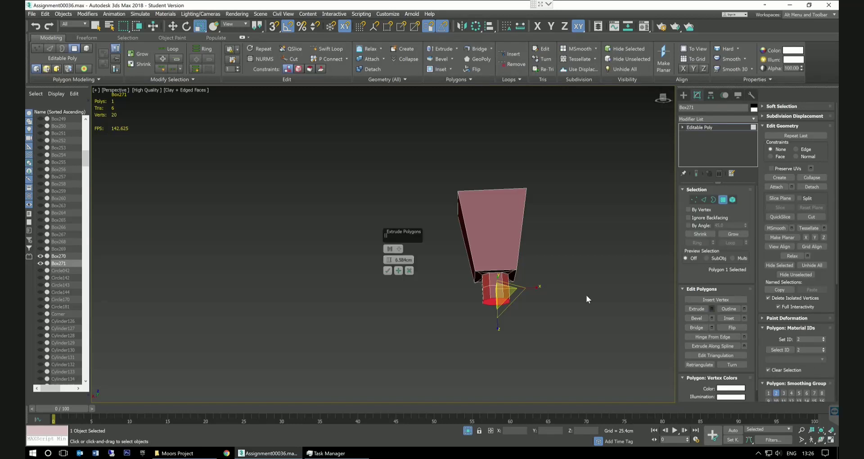
left_click(385, 270)
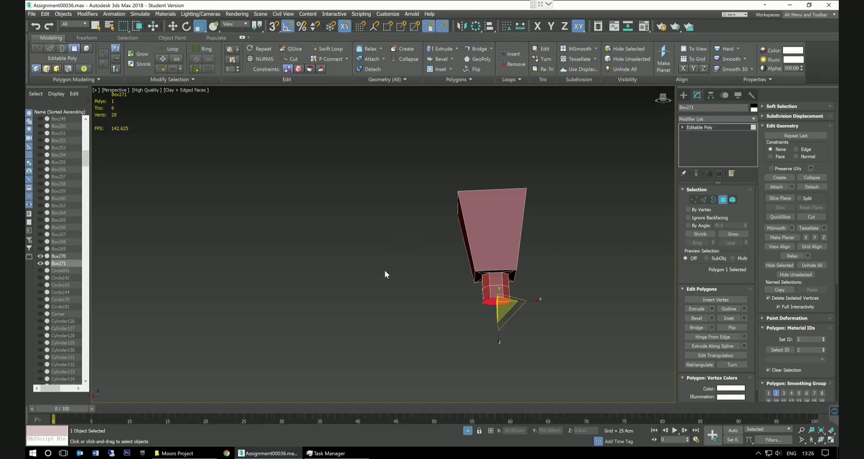
Select the edge loop between the stem's two segments and scale it inward to form a narrow waist.
left_click(704, 200)
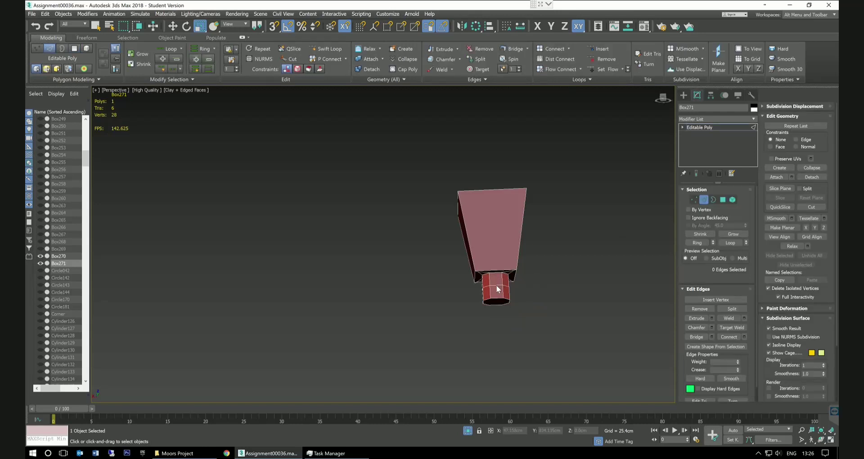
double_click(501, 289)
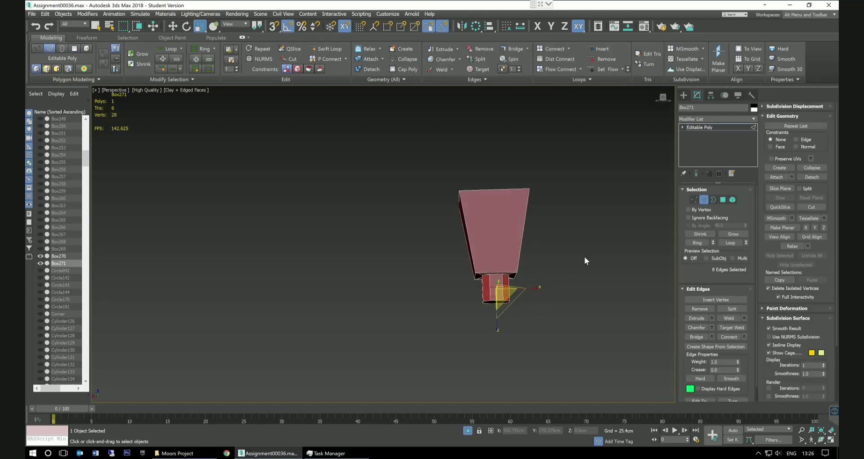
middle_click_drag(584, 257, 584, 264, "alt")
left_click_drag(515, 298, 518, 299)
middle_click_drag(563, 319, 564, 309, "alt")
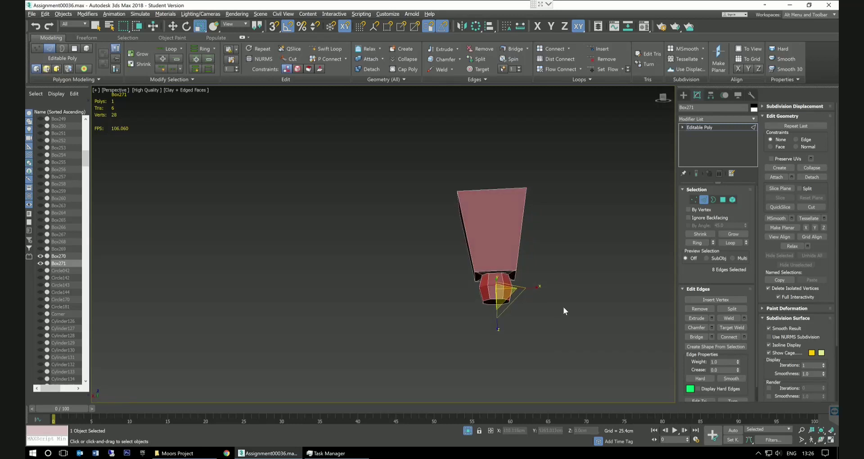
scroll(541, 285, "up", 2)
middle_click_drag(541, 286, 562, 298, "alt")
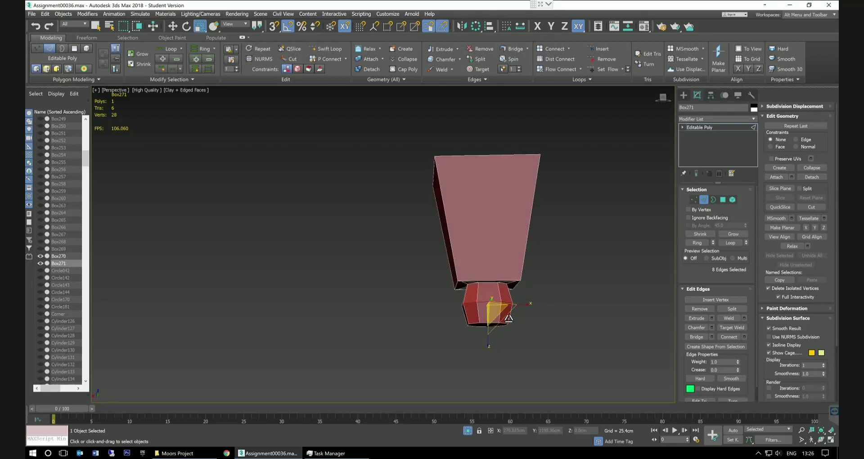
middle_click_drag(500, 318, 549, 317, "alt")
left_click_drag(510, 311, 500, 306)
mouse_move(527, 323)
middle_mouse_down("alt")
mouse_move(532, 314)
mouse_move(508, 321)
mouse_move(533, 328)
middle_mouse_up("alt")
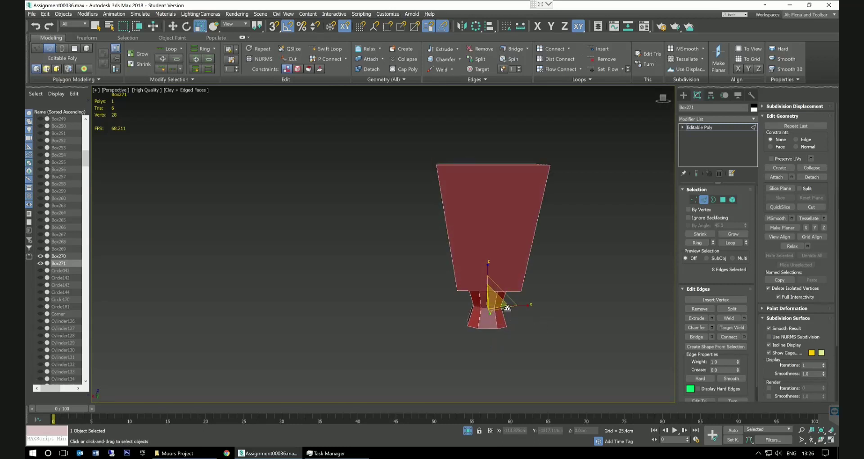
left_click_drag(507, 308, 503, 310)
Extrude the stem's octagonal end polygon downward by 2.301 cm.
left_click(723, 201)
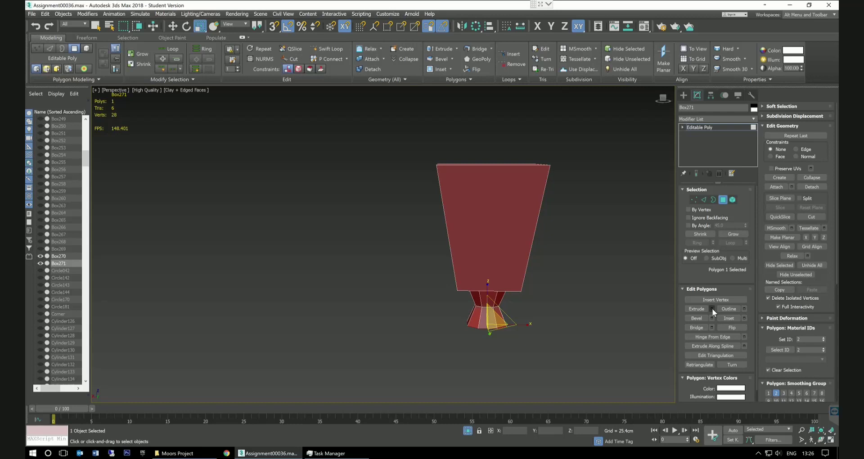
left_click(712, 309)
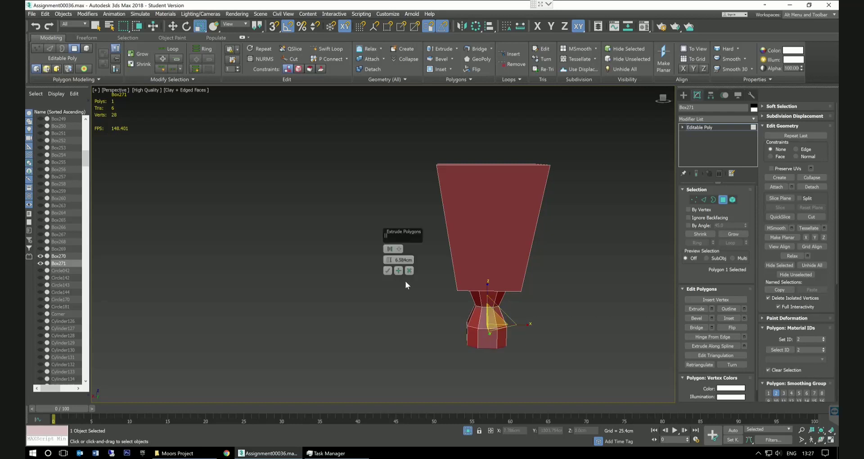
left_click_drag(390, 260, 391, 270)
left_click(399, 270)
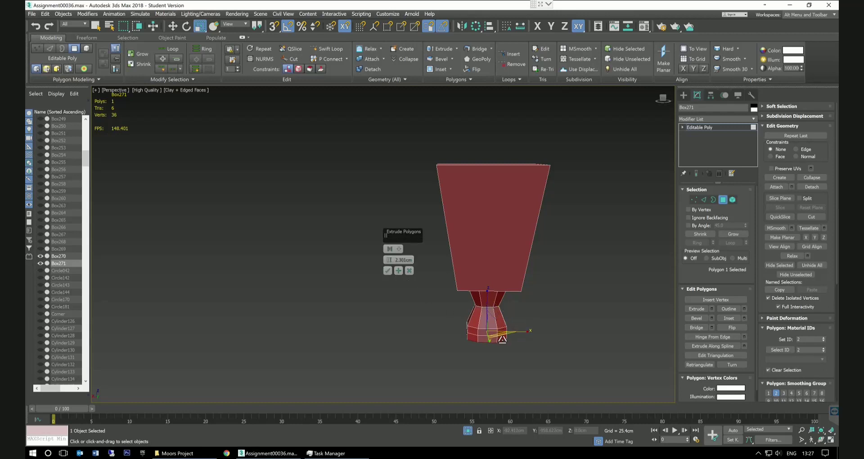
Scale the end polygon down to about 65% and extrude it by another 2.301 cm.
left_click_drag(503, 339, 504, 340)
left_click_drag(504, 341, 502, 340)
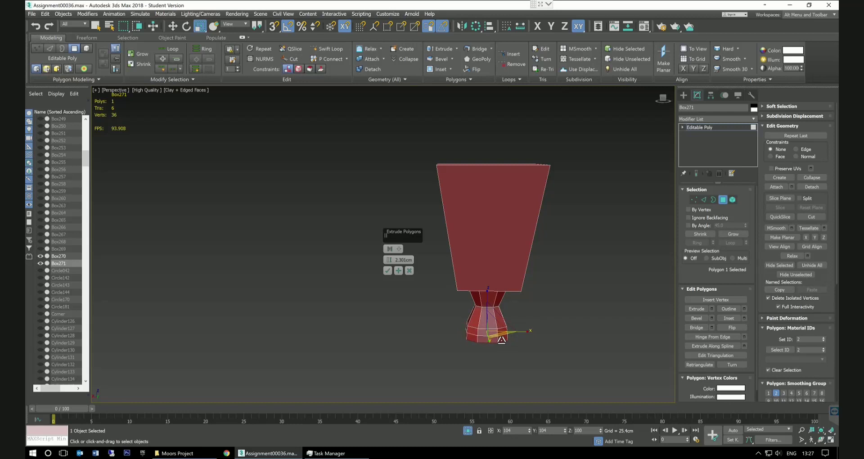
left_click_drag(502, 340, 498, 336)
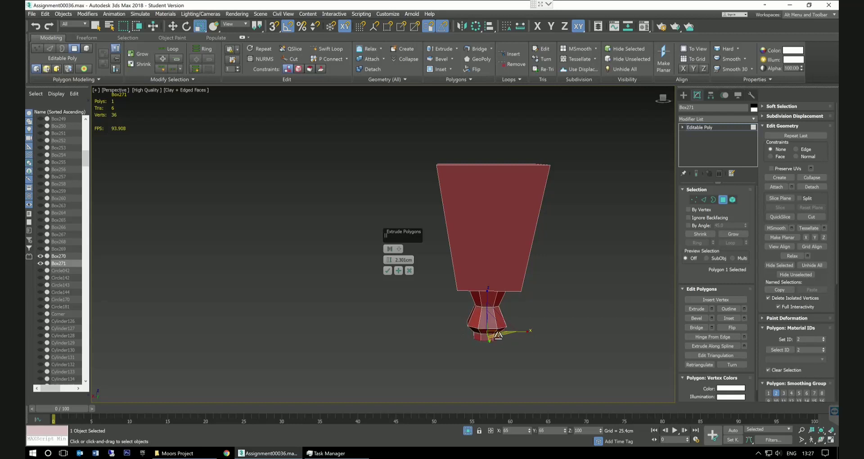
left_click(388, 271)
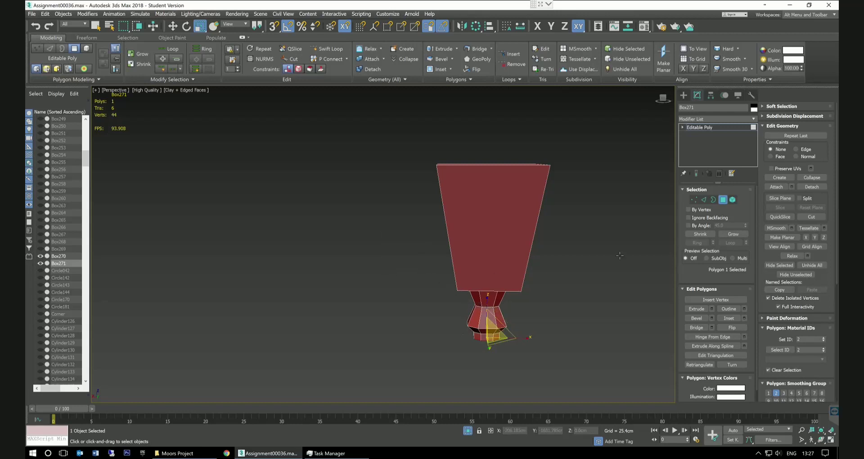
Raise the waist edge loop slightly, and move the edges of the lower stem upward to shorten the segments.
left_click(706, 200)
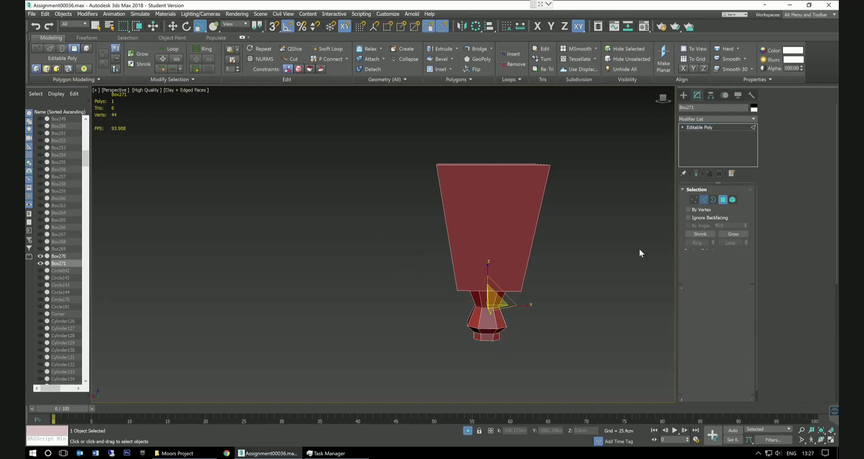
left_click(173, 26)
left_click_drag(492, 275, 490, 270)
left_click_drag(517, 323, 461, 335)
mouse_move(492, 299)
left_mouse_down()
mouse_move(468, 310)
mouse_move(492, 295)
left_mouse_up()
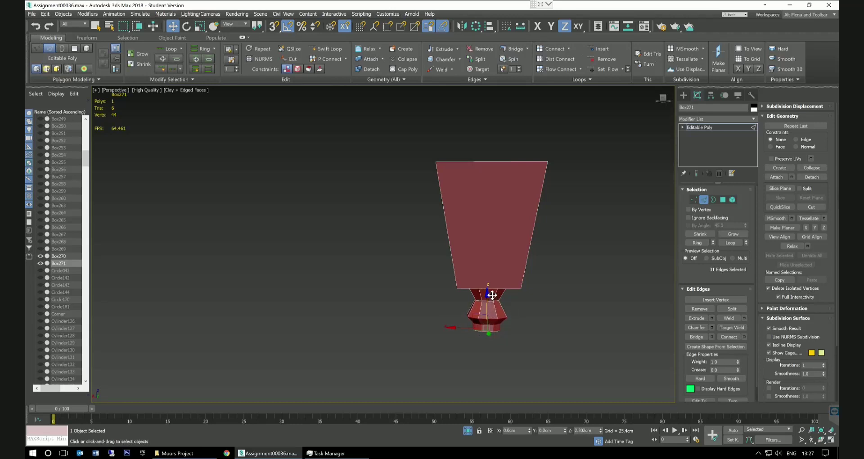
left_click_drag(492, 295, 491, 293)
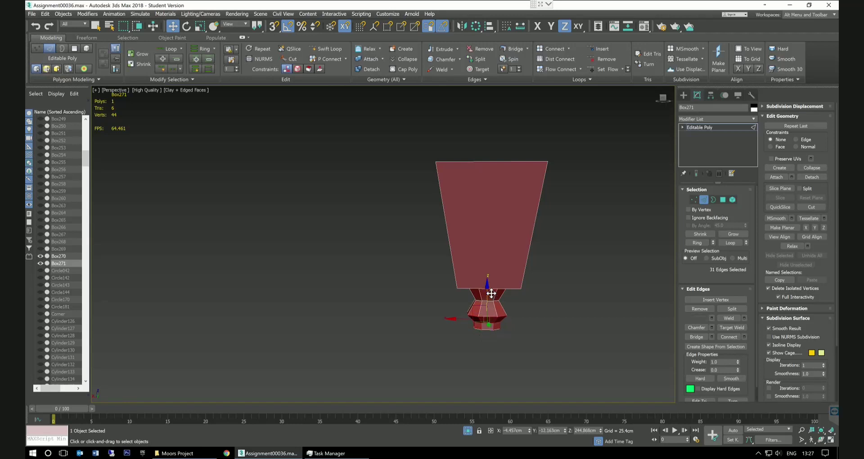
Move the stem's end polygon slightly downward to lengthen the last segment.
left_click(724, 200)
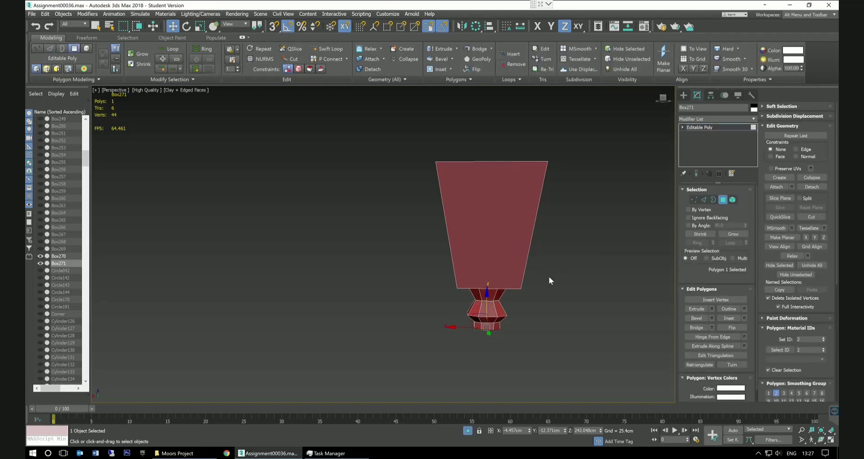
middle_click_drag(533, 308, 534, 306, "alt")
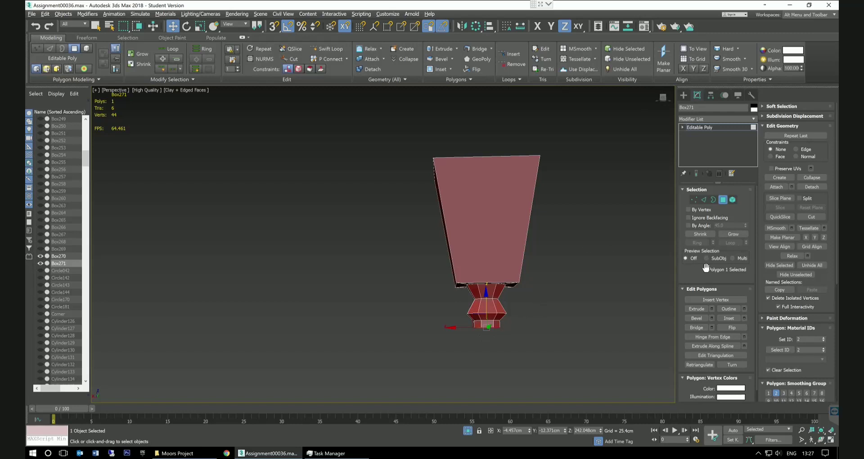
left_click_drag(492, 302, 493, 306)
Extrude the stem's end polygon downward in two consecutive segments of 1.689 cm each.
left_click(712, 309)
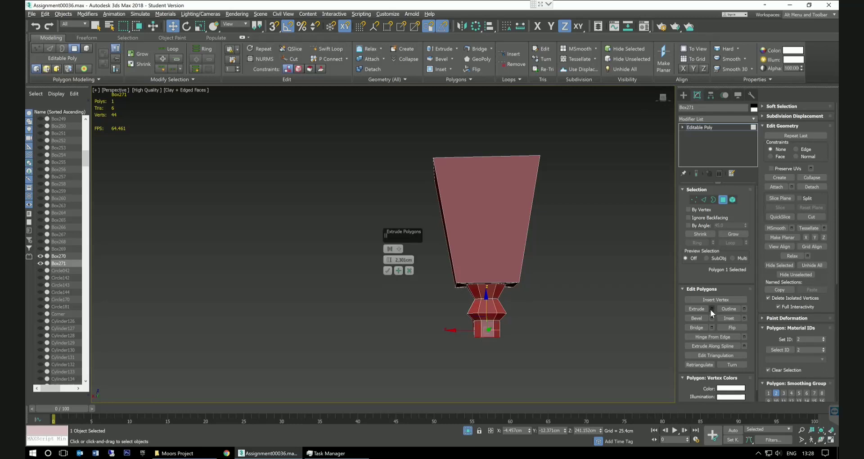
left_click_drag(389, 260, 390, 266)
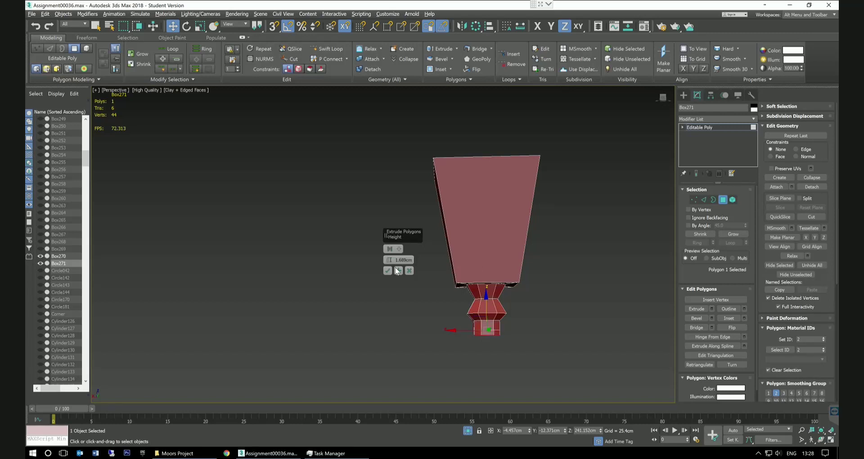
left_click(399, 271)
left_click(399, 270)
left_click(387, 271)
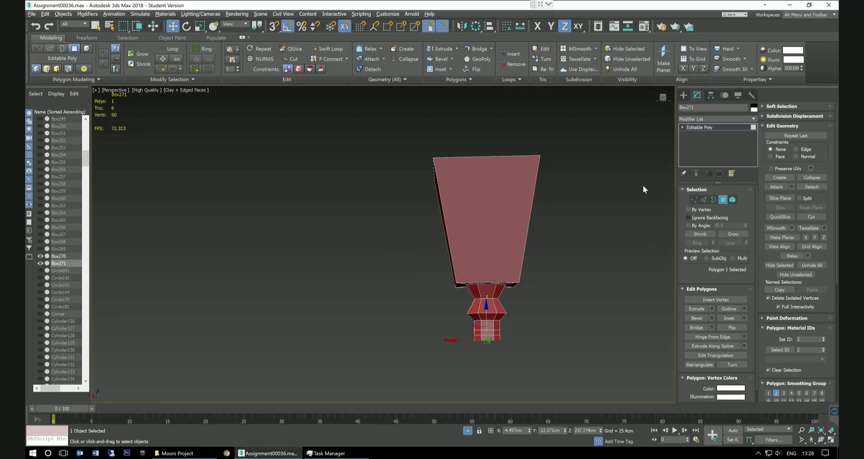
Scale the edge loop between the two 1.689 cm segments up to about 117% to form a raised ring.
left_click(199, 26)
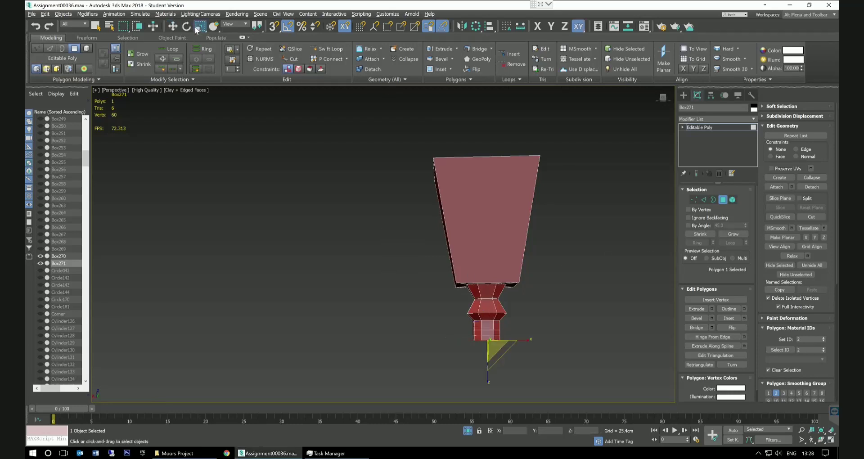
left_click(703, 200)
scroll(478, 341, "up", 5)
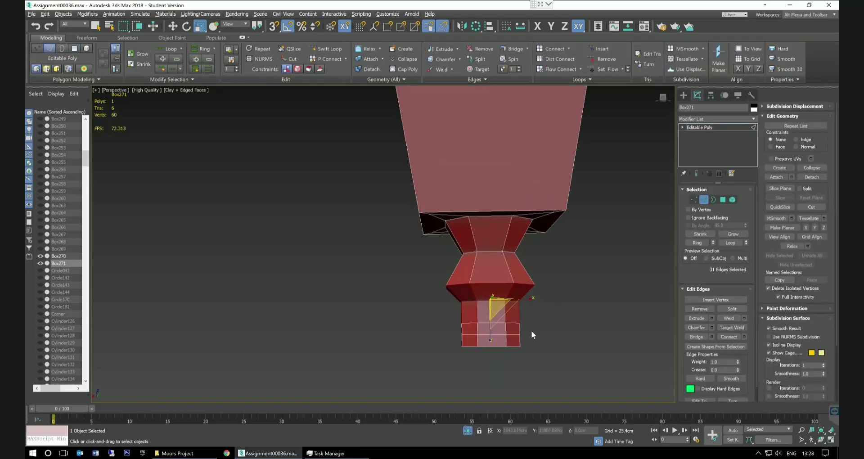
double_click(508, 338)
middle_click_drag(565, 348, 571, 363, "alt")
left_click_drag(510, 344, 512, 347)
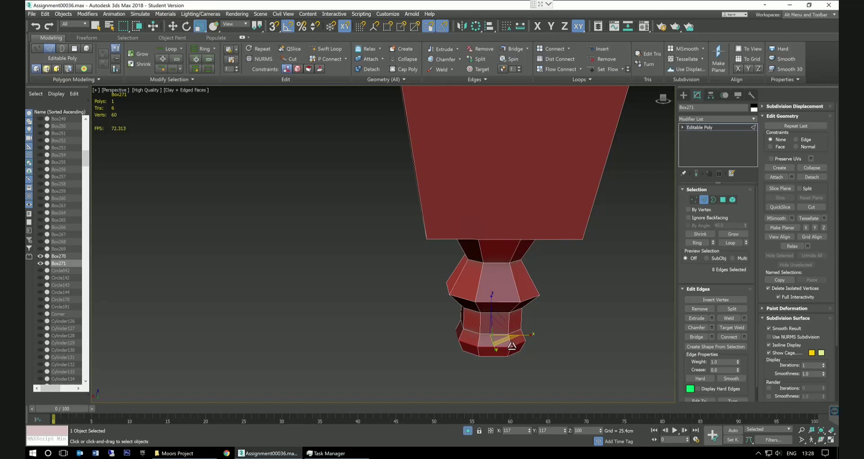
middle_click_drag(580, 330, 588, 301, "alt")
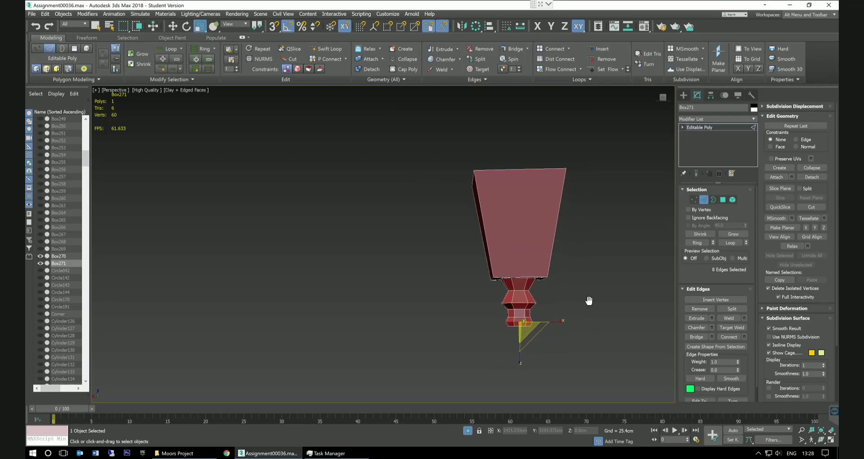
Extrude the end polygon below the raised ring downward by 6.431 cm.
left_click(720, 201)
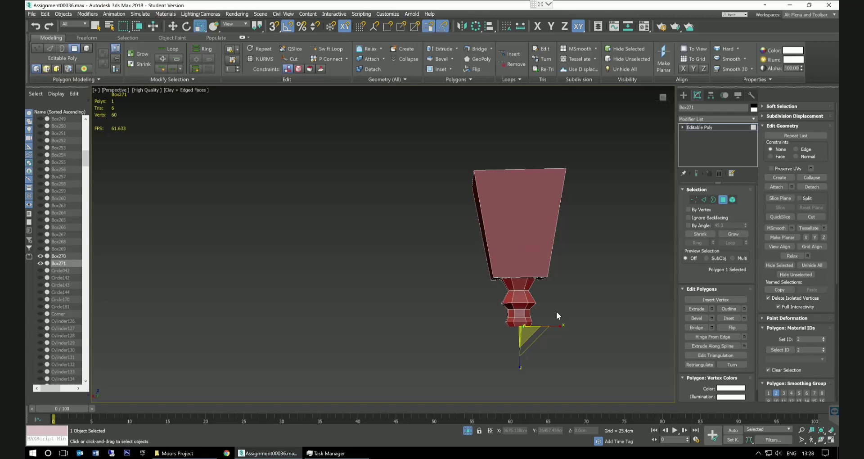
left_click(712, 309)
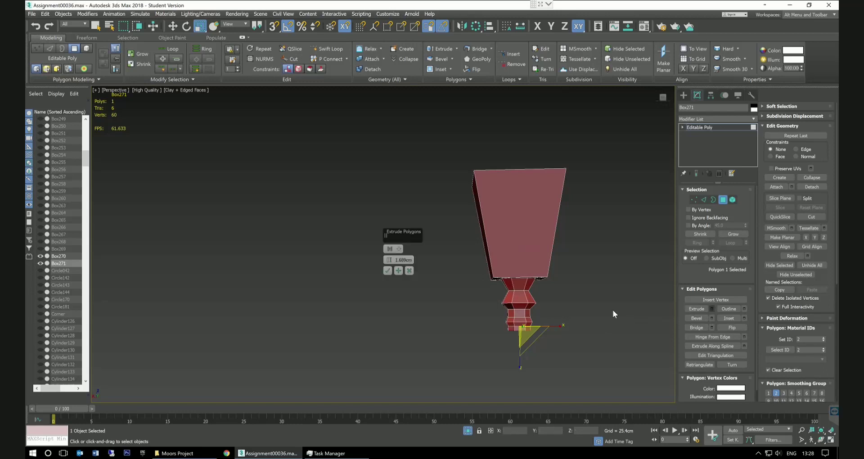
left_click_drag(389, 266, 390, 260)
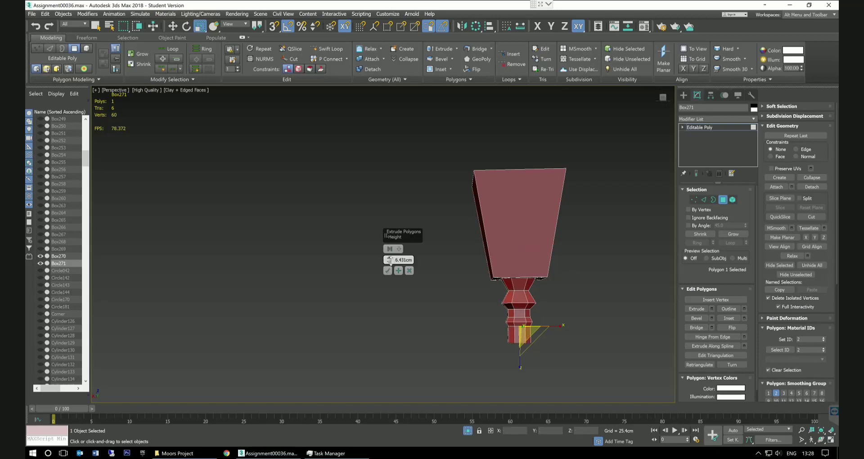
left_click(387, 270)
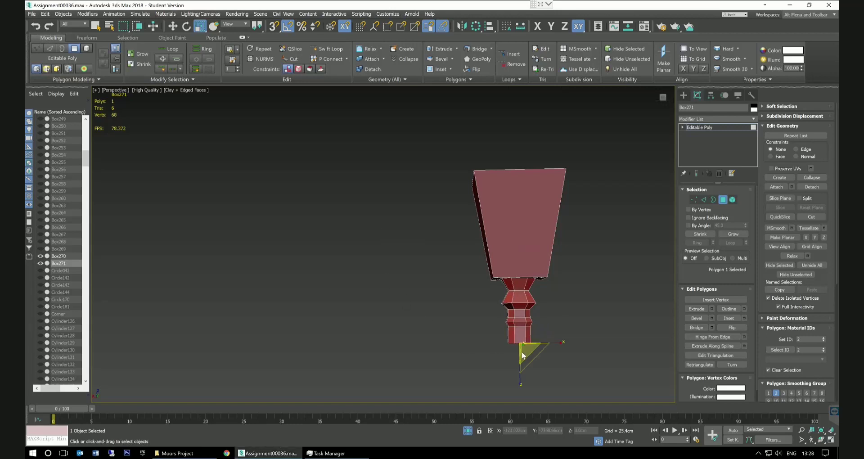
Scale the end polygon outward so the long lower segment flares toward its base.
middle_click_drag(579, 354, 580, 366, "alt")
left_click_drag(537, 358, 555, 360)
middle_click_drag(555, 360, 557, 347, "alt")
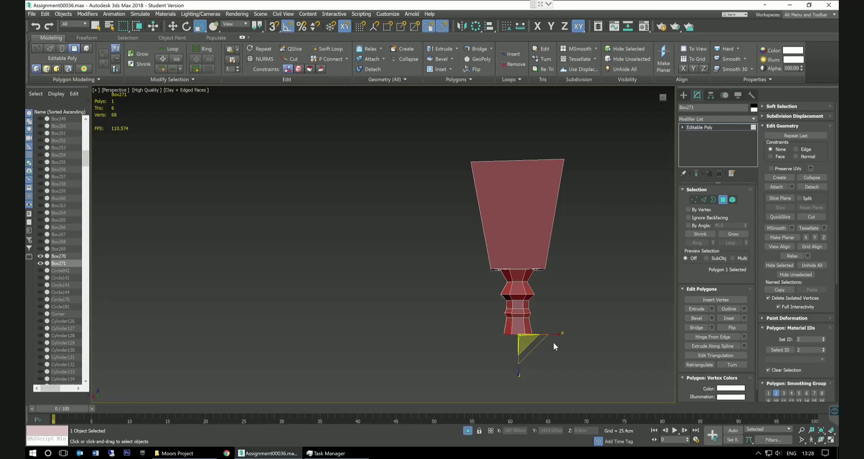
Lower the flared end polygon slightly and extrude it downward by 3.065 cm.
left_click(174, 25)
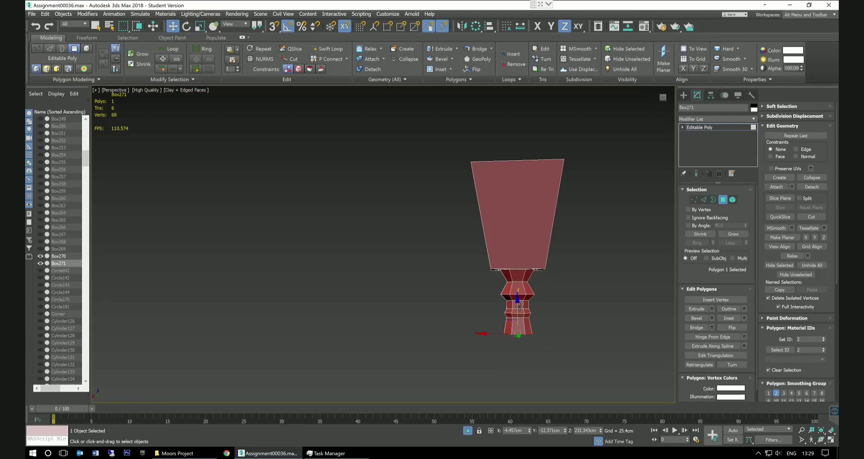
left_click_drag(519, 306, 521, 308)
left_click(713, 309)
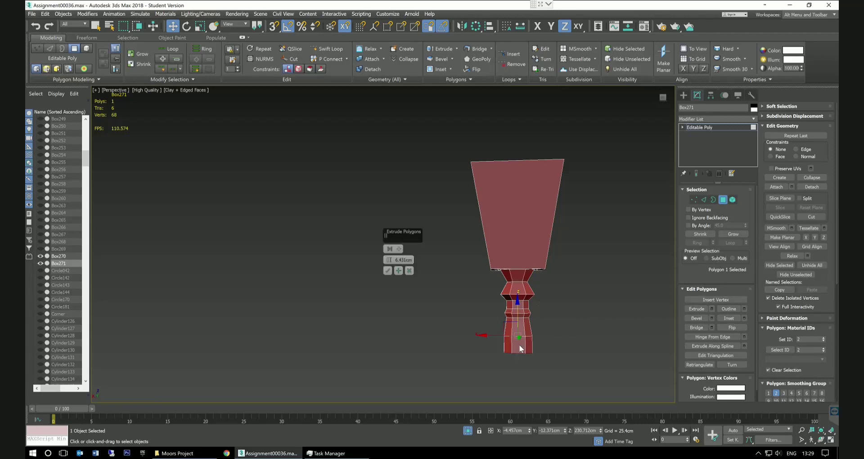
left_click_drag(389, 264, 389, 266)
left_click(398, 270)
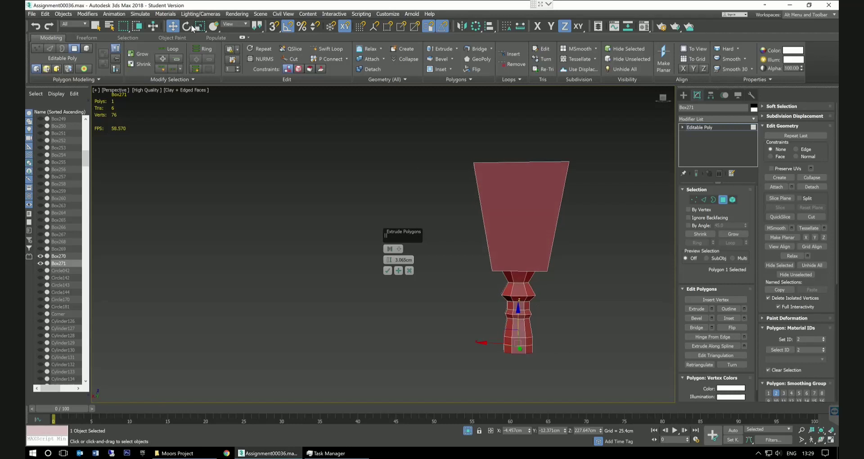
Scale the end polygon up to about 137% and extrude it by two further 3.065 cm segments.
left_click(200, 27)
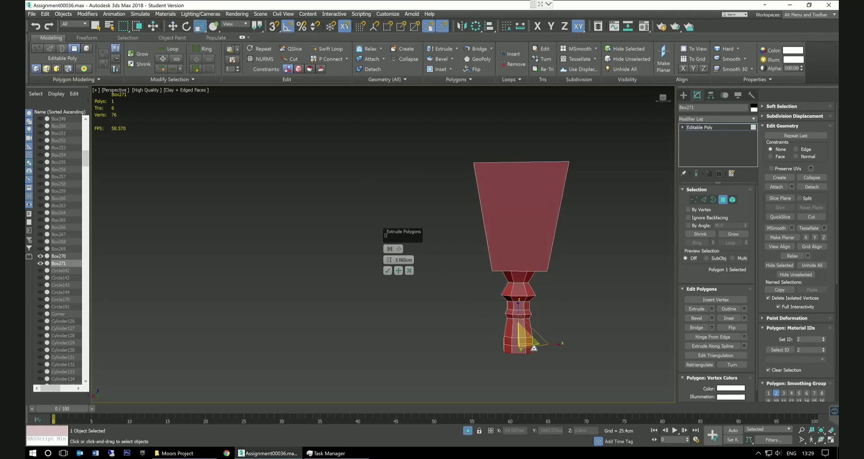
left_click_drag(538, 351, 540, 353)
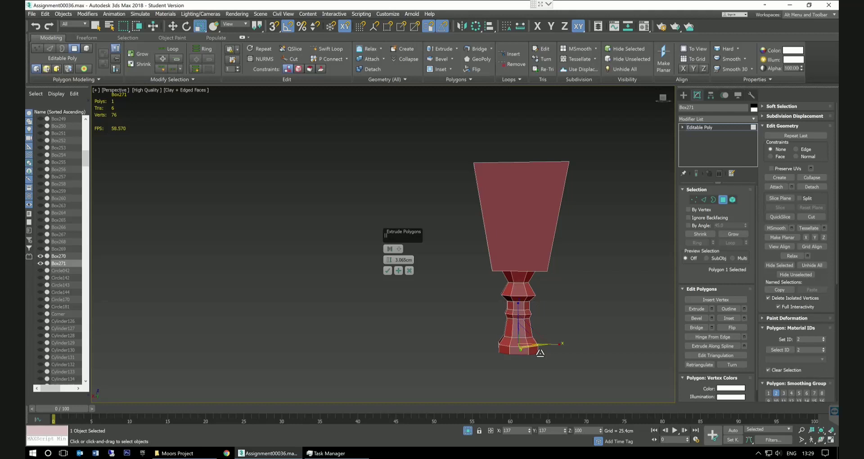
left_click_drag(540, 352, 541, 354)
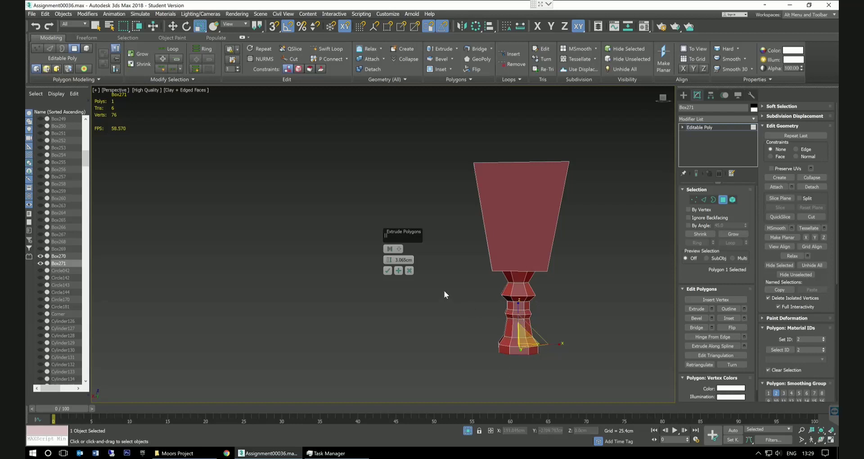
left_click(398, 270)
left_click(387, 271)
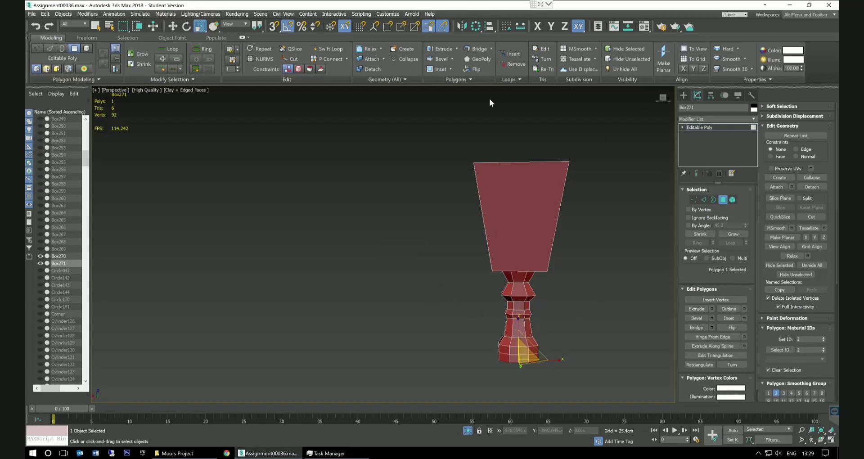
Select the edge loop around the wide base segment and lower it to about Z 222.87 cm, close to the end face.
left_click(703, 200)
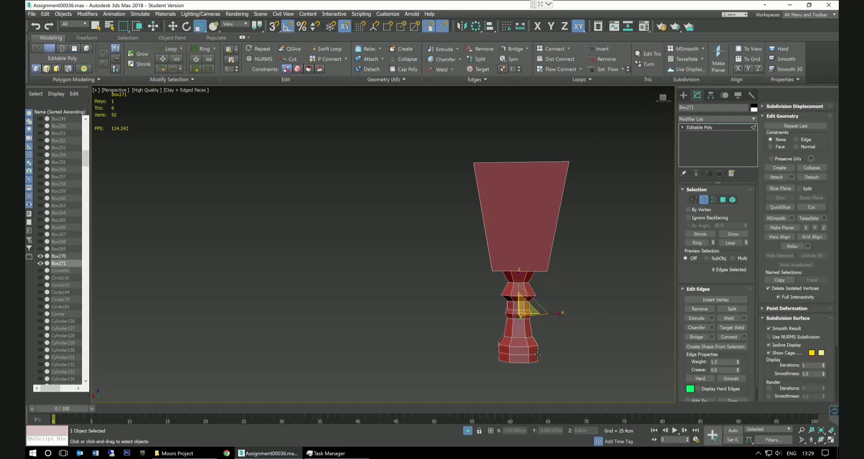
double_click(520, 355)
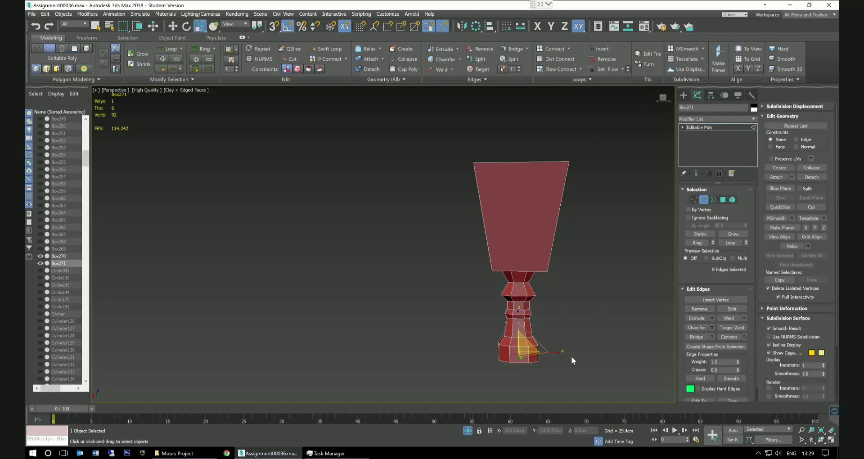
middle_click_drag(575, 363, 571, 344)
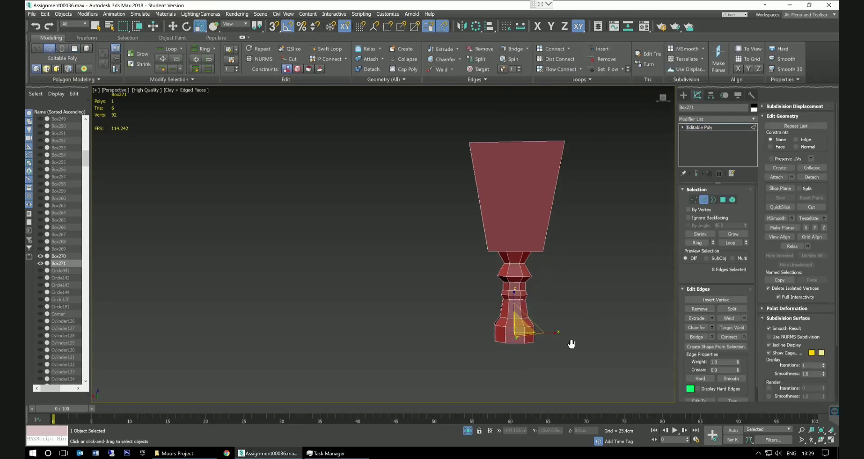
left_click(172, 26)
left_click_drag(517, 305, 518, 313)
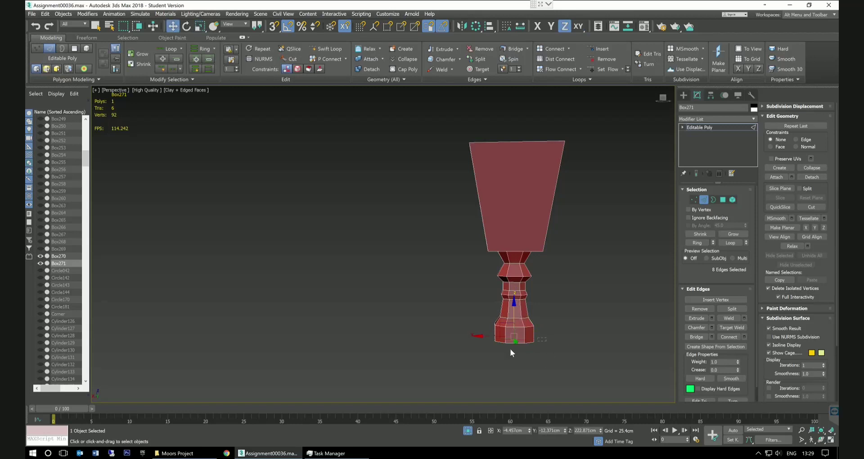
Try to flare the bottom of the leg by selecting its lowest edges and scaling them outward.
left_click_drag(488, 349, 521, 321)
left_click(541, 339)
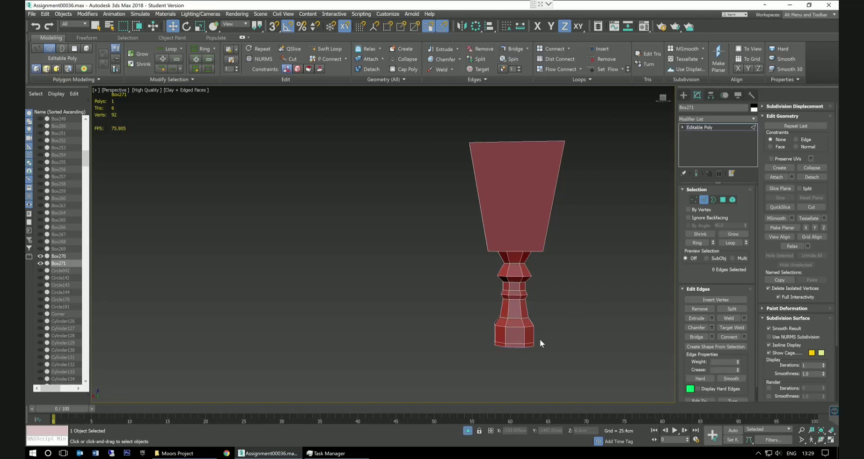
scroll(540, 339, "up", 2)
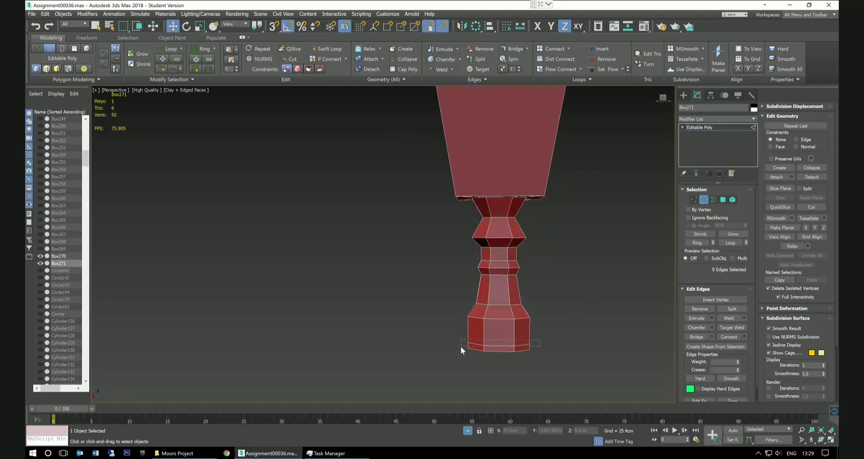
left_click_drag(460, 347, 460, 347)
scroll(493, 347, "up", 2)
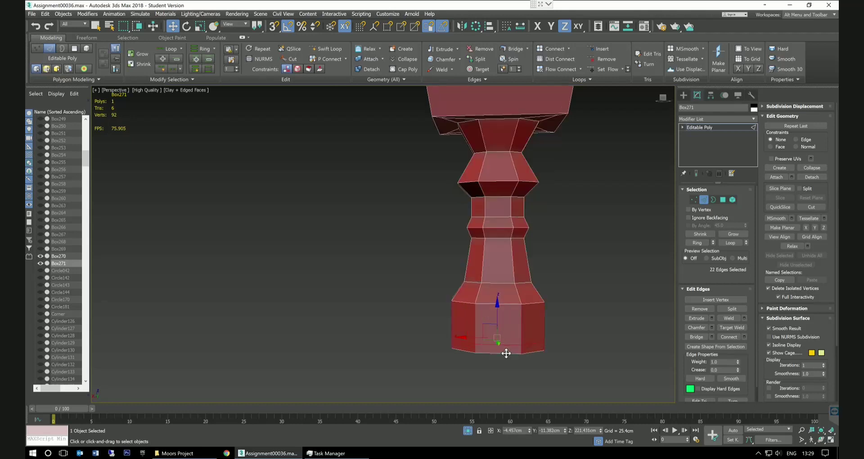
left_click_drag(539, 351, 449, 360, "alt")
left_click_drag(427, 323, 426, 323, "alt")
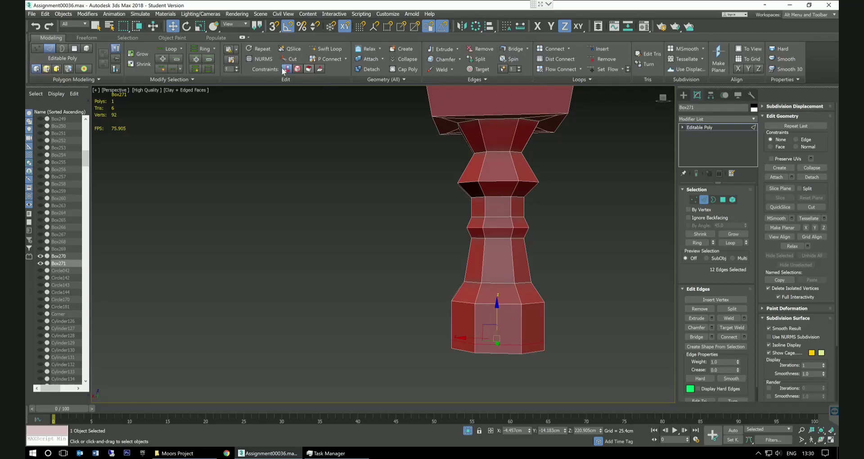
left_click(200, 26)
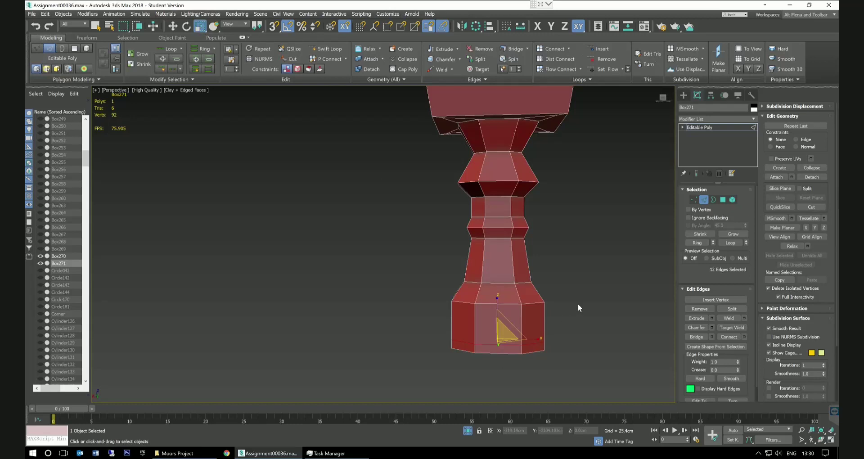
middle_click_drag(577, 304, 583, 319, "alt")
left_click_drag(512, 344, 517, 355)
middle_click_drag(571, 348, 621, 334, "alt")
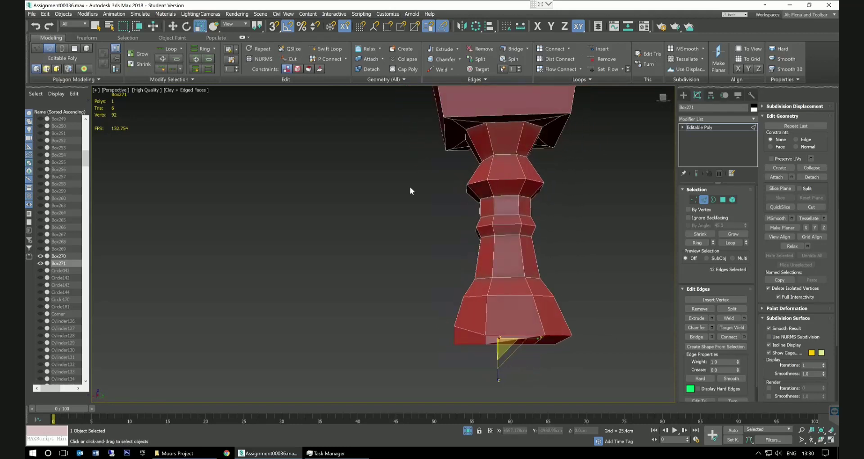
Undo the outward scaling and the preceding changes to the lowest edges of the leg.
left_click(35, 25)
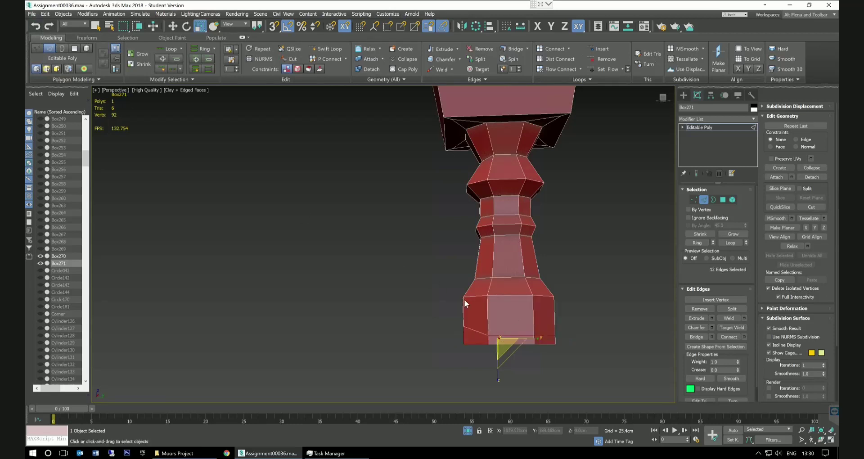
left_click(36, 27)
left_click(35, 26)
left_click(35, 26)
left_click(37, 26)
left_click(36, 26)
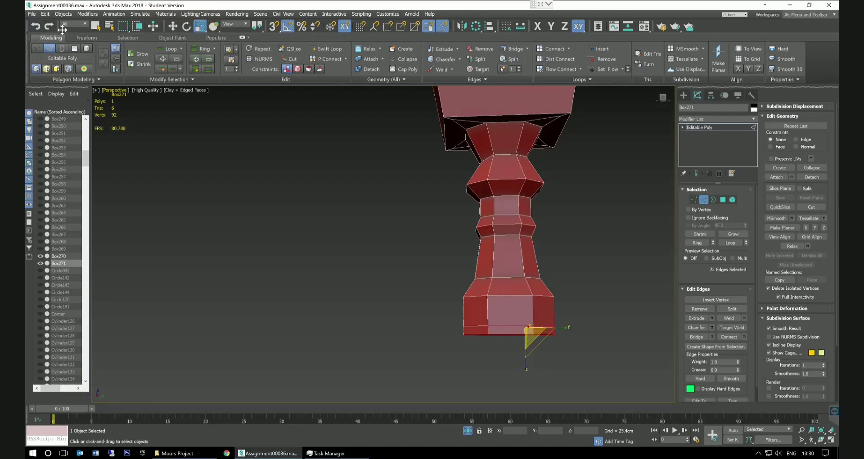
left_click(50, 26)
left_click(588, 330)
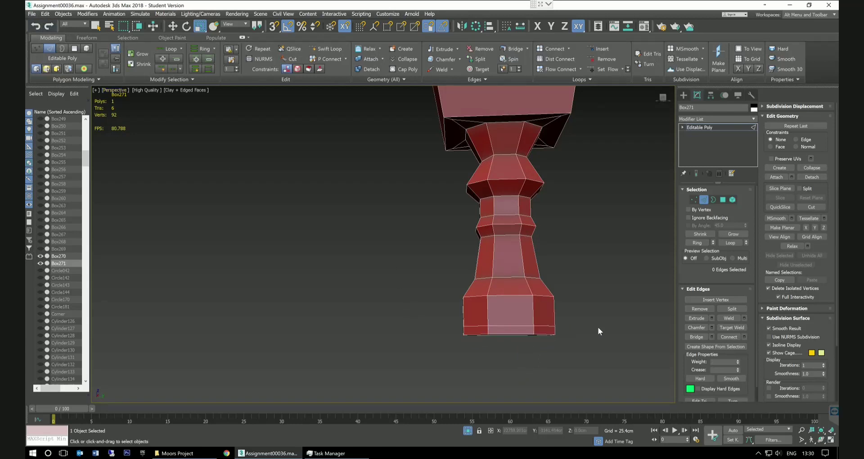
left_click_drag(484, 340, 422, 347)
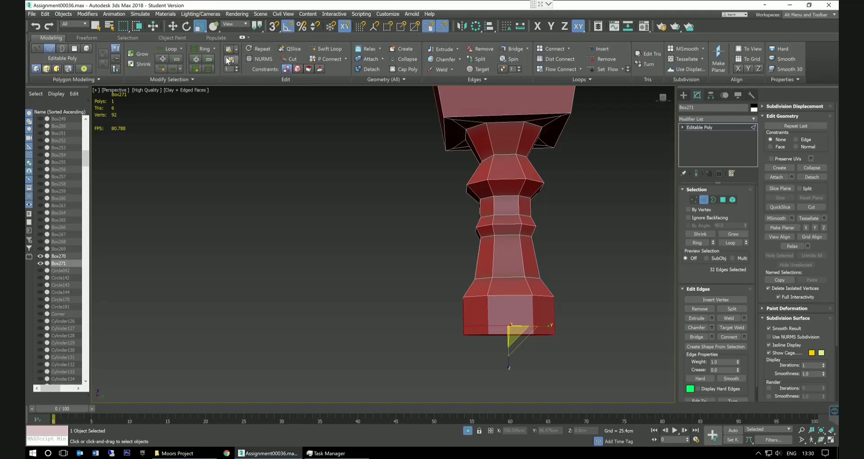
left_click_drag(457, 307, 450, 304, "alt")
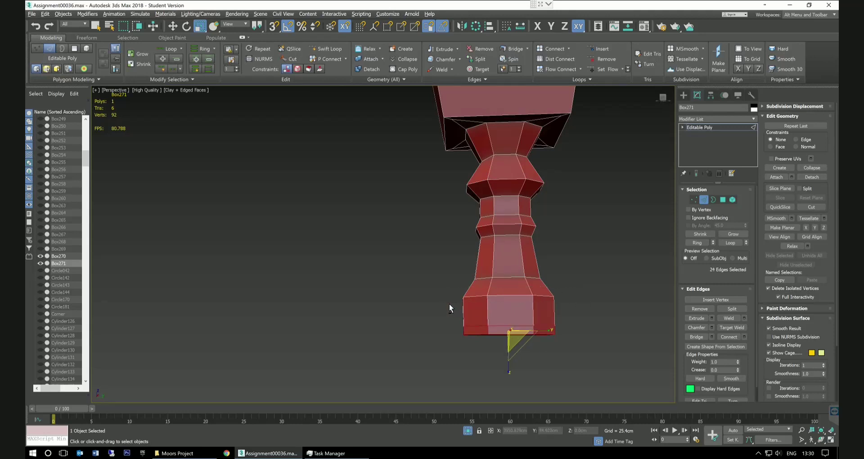
left_click(173, 27)
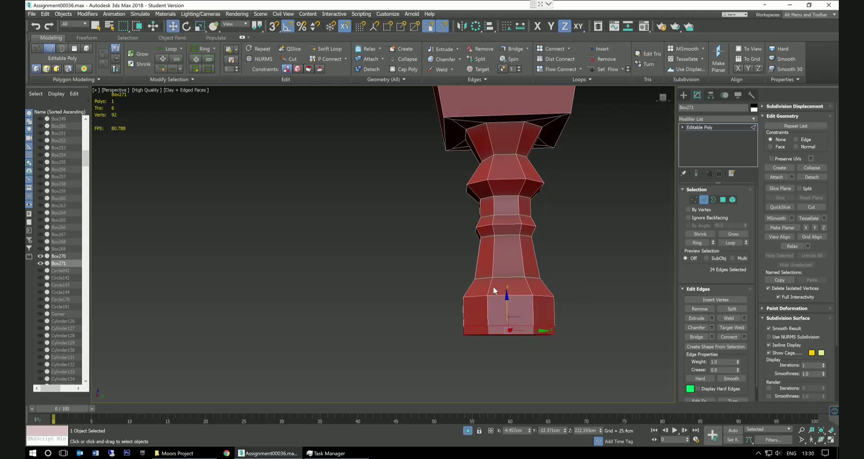
left_click(569, 320)
Select the edge loop just above the end face and scale it inward to about 68% in X and Y.
double_click(529, 331)
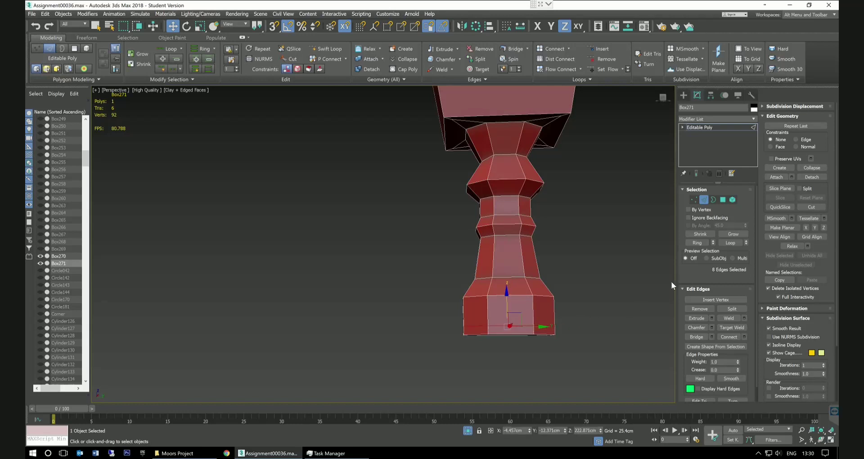
left_click(200, 26)
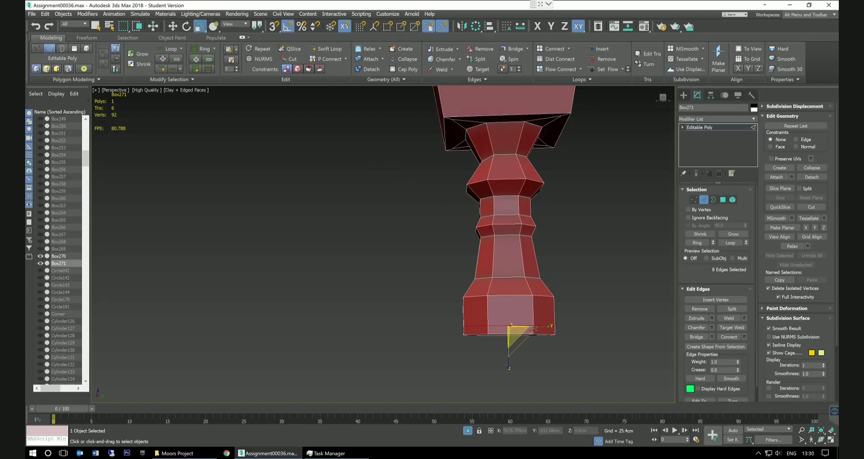
middle_click_drag(568, 309, 570, 322, "alt")
left_click_drag(532, 334, 522, 331)
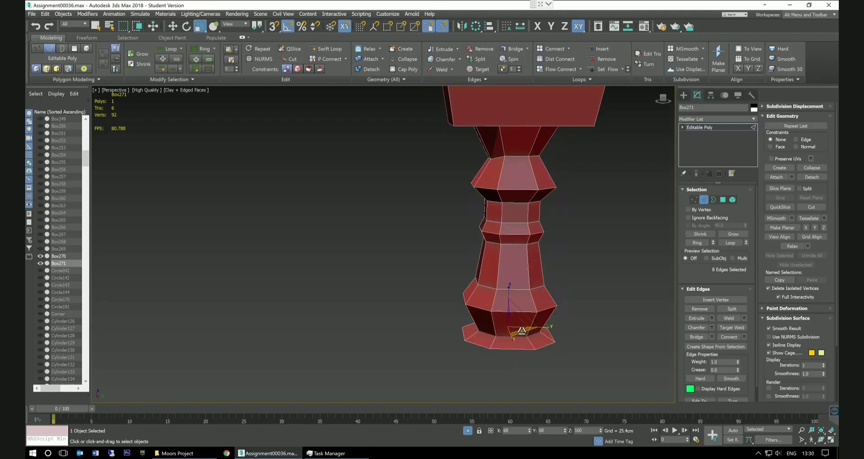
left_click_drag(522, 331, 523, 331)
Select the end polygon and scale it inward until it is nearly as narrow as the loop above it.
middle_click_drag(583, 332, 578, 294)
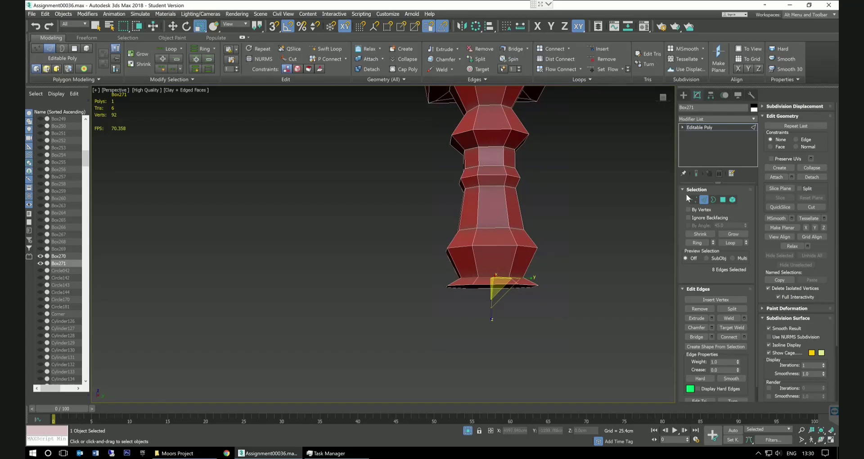
left_click(723, 199)
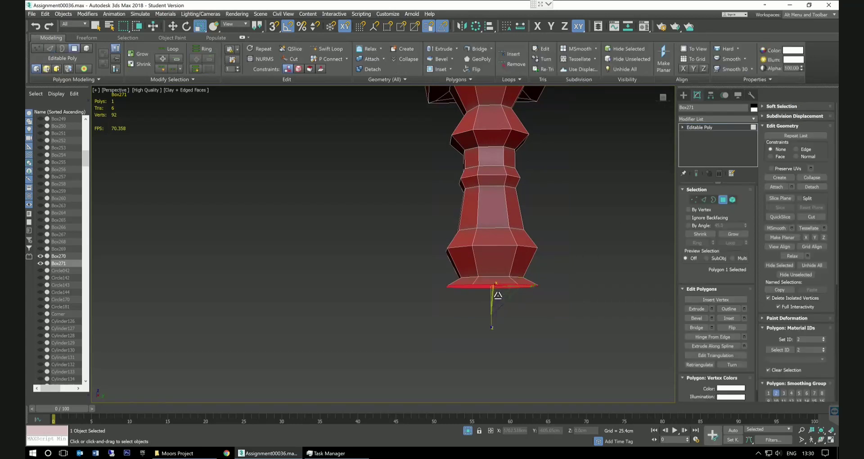
middle_click_drag(566, 286, 574, 303, "alt")
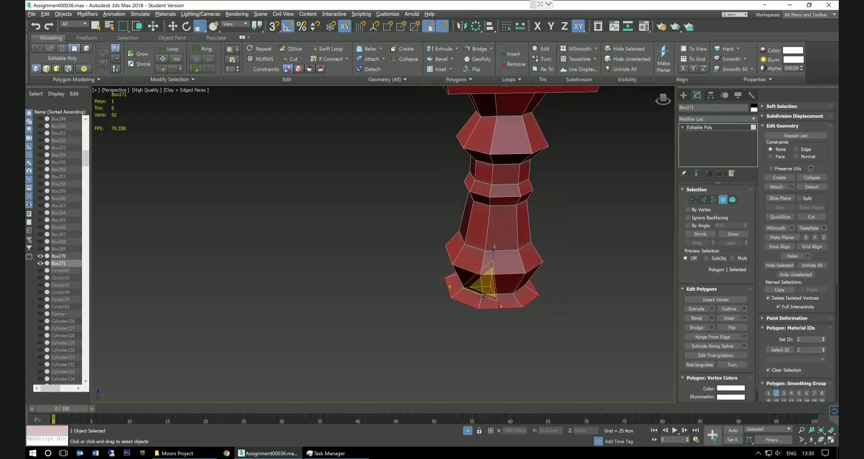
left_click_drag(483, 297, 491, 296)
middle_click_drag(563, 307, 563, 296, "alt")
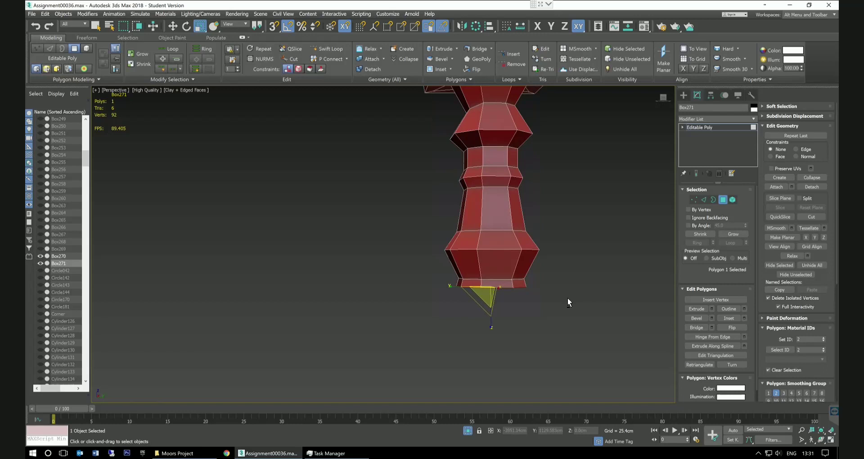
Extrude the end polygon downward by 11.173 cm and add a short 1.688 cm segment beneath it.
left_click(711, 309)
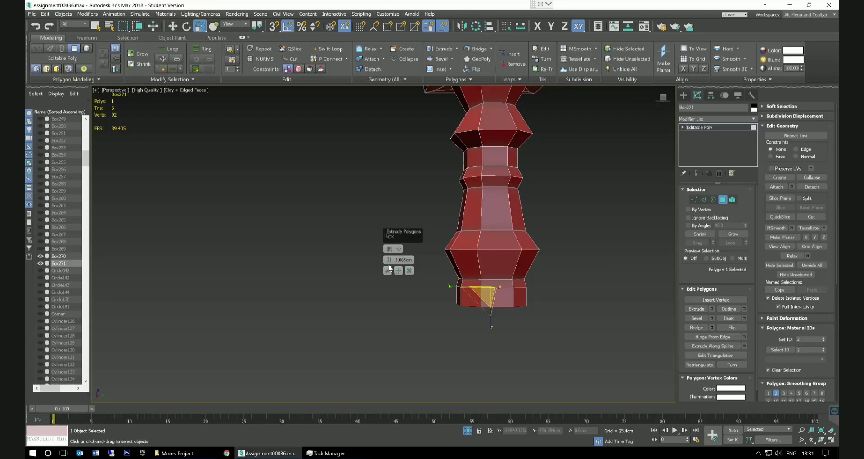
mouse_move(390, 260)
left_mouse_down()
mouse_move(389, 269)
mouse_move(389, 255)
left_mouse_up()
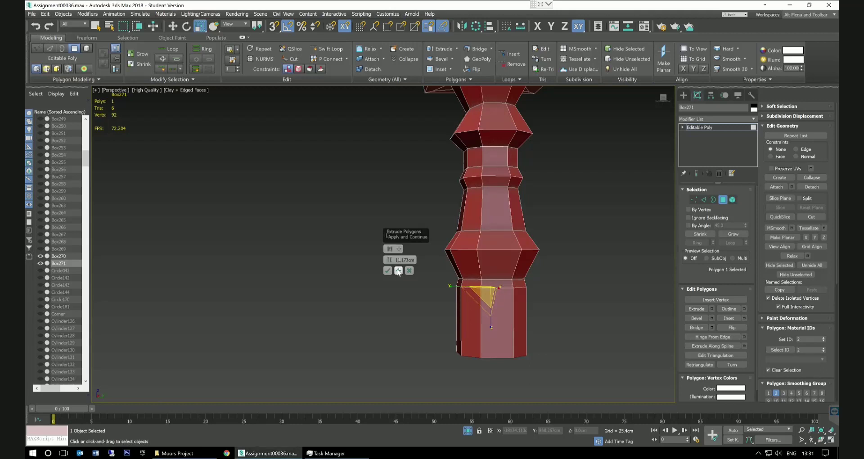
left_click(398, 271)
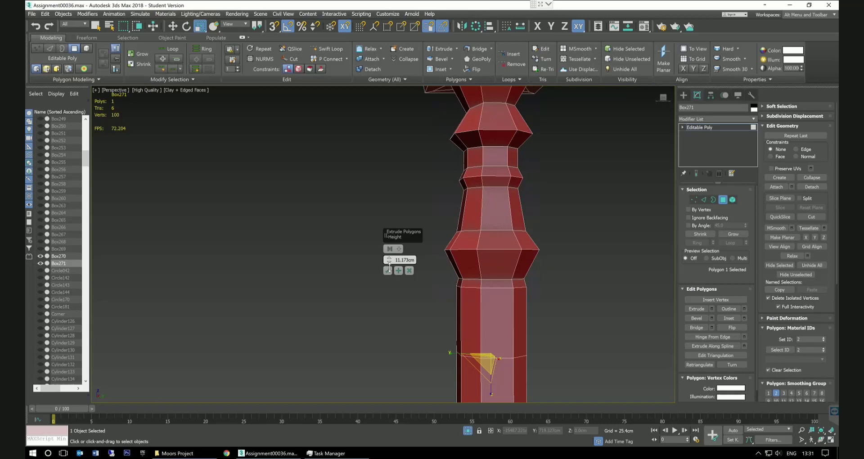
left_click_drag(389, 261, 393, 280)
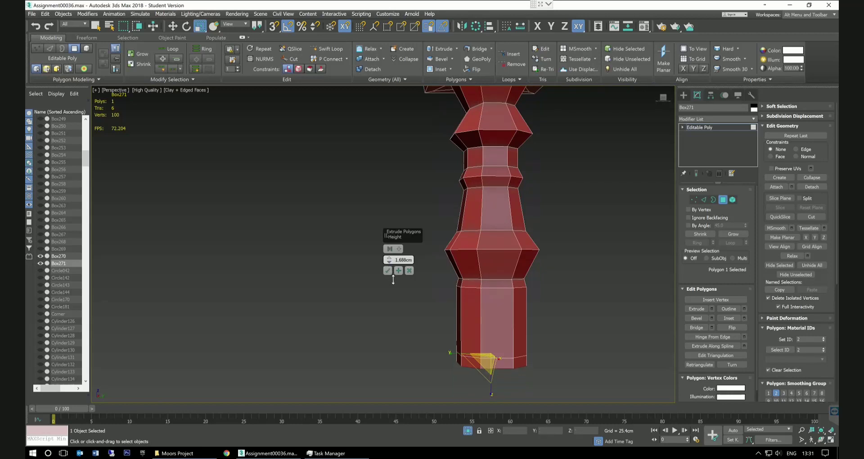
left_click(399, 271)
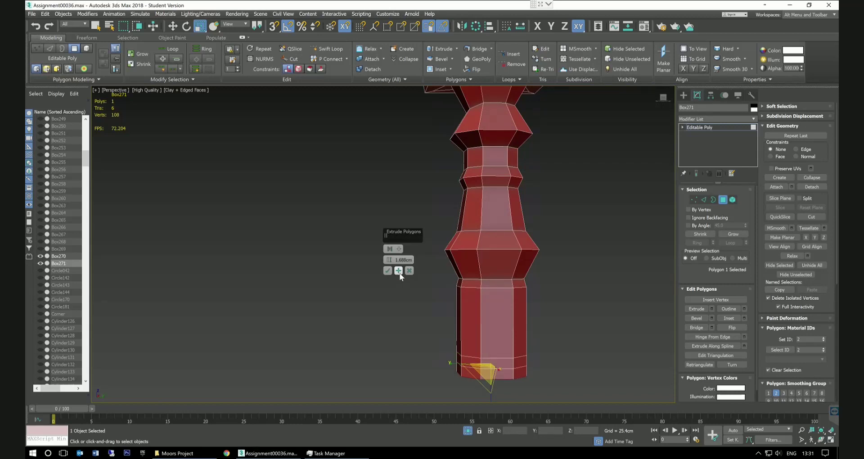
Try to flare the short end segment by scaling the end polygon outward, and undo the scaling.
middle_click_drag(620, 344, 620, 348, "alt")
middle_click_drag(620, 347, 615, 306)
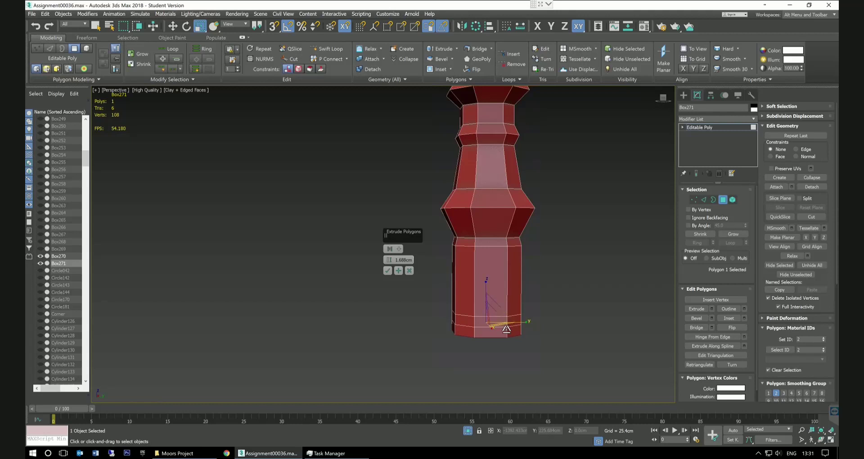
left_click_drag(506, 329, 507, 330)
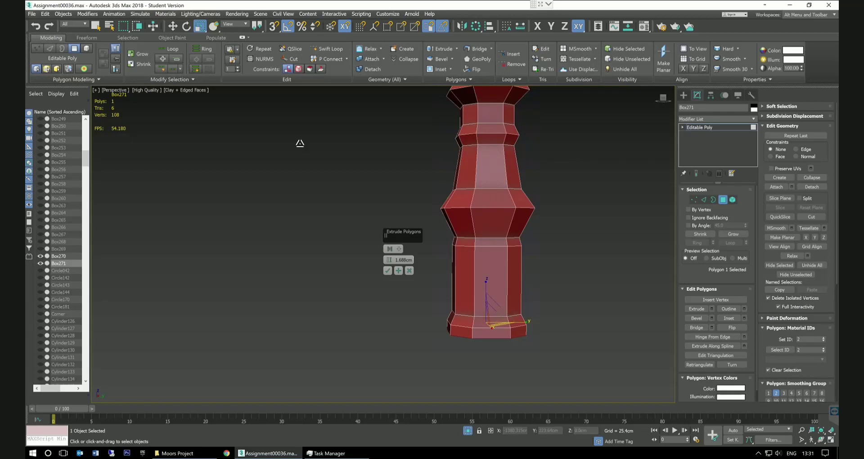
left_click(36, 26)
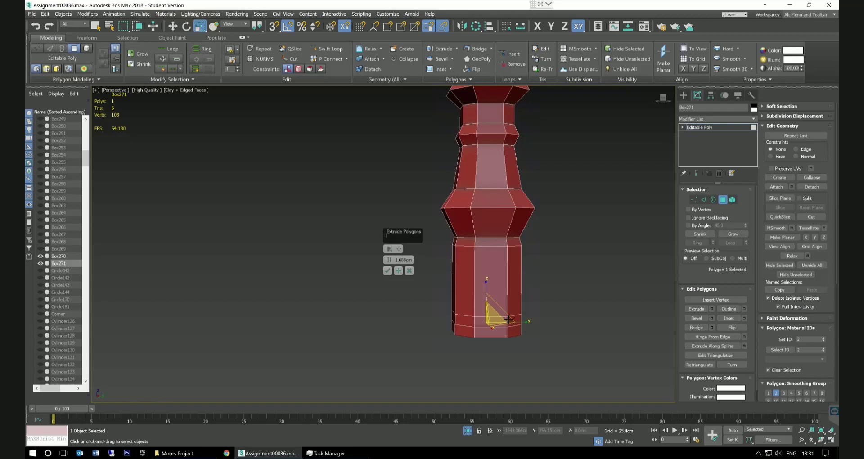
Extrude the end polygon downward by two further 1.688 cm segments.
left_click(398, 271)
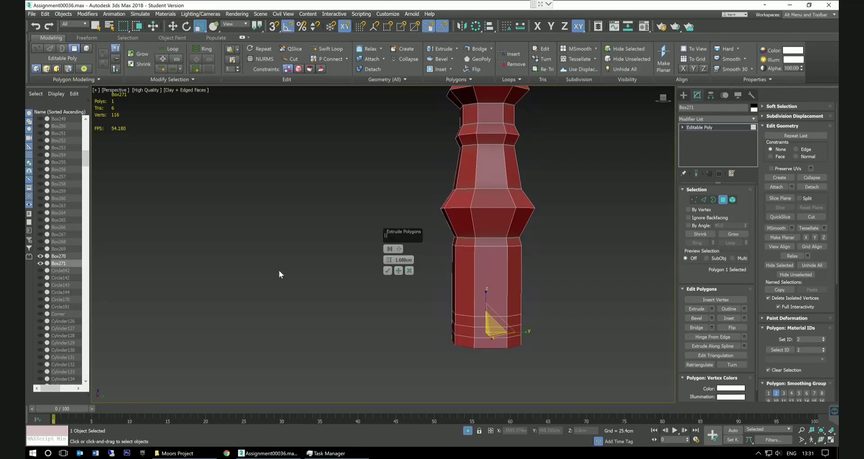
left_click(387, 270)
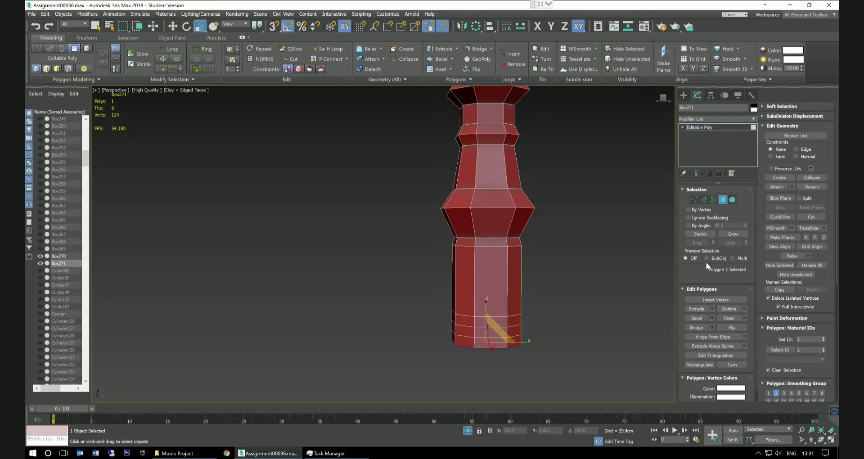
Scale the edge loop between the two upper short end segments outward to form a pointed ring around the stem.
left_click(704, 199)
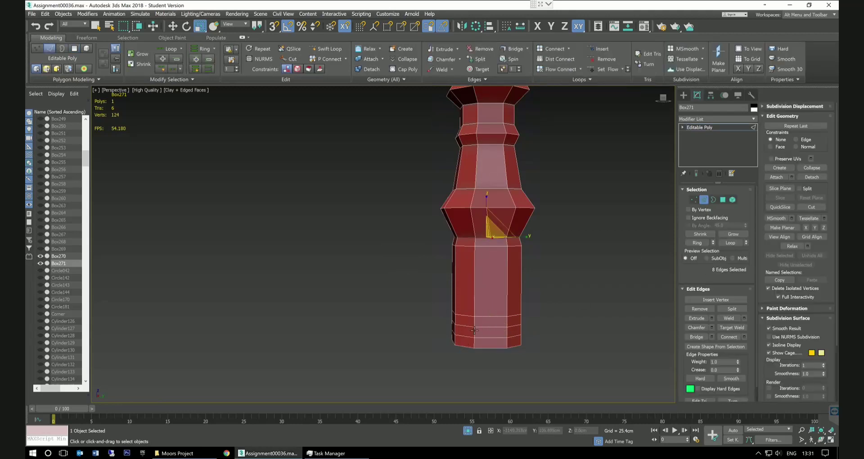
double_click(499, 326)
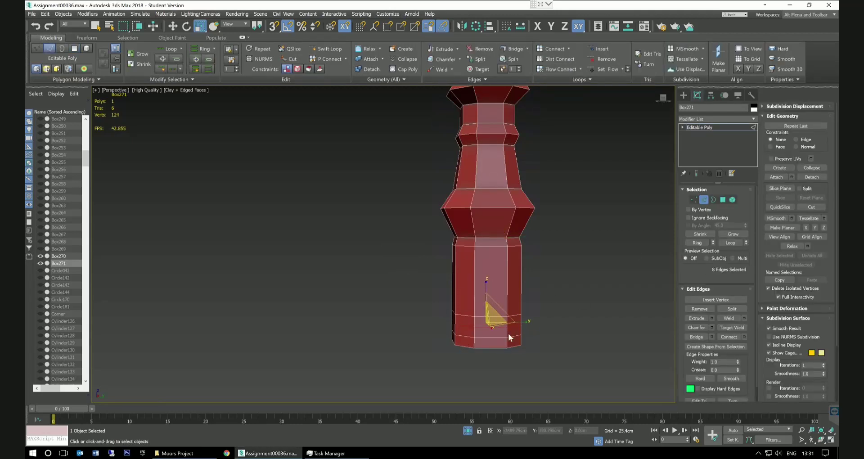
left_click_drag(504, 329, 506, 331)
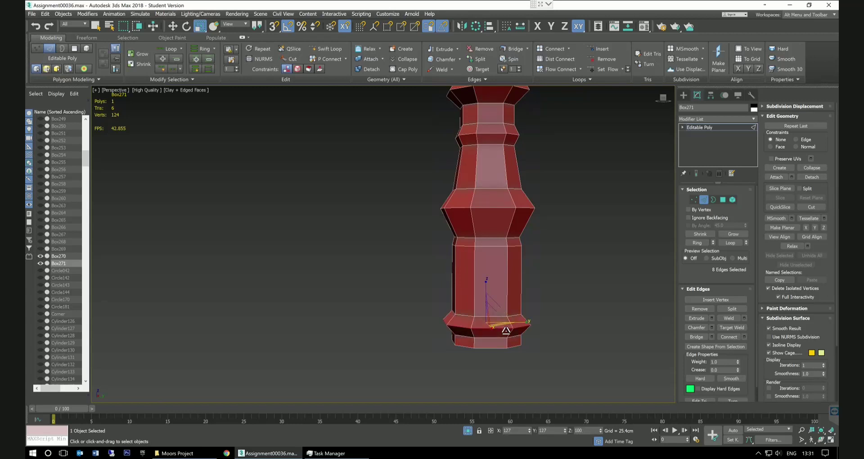
Select the whole bottom edge loop in the Front view and scale it slightly inward to taper the lowest segment.
left_click(503, 352)
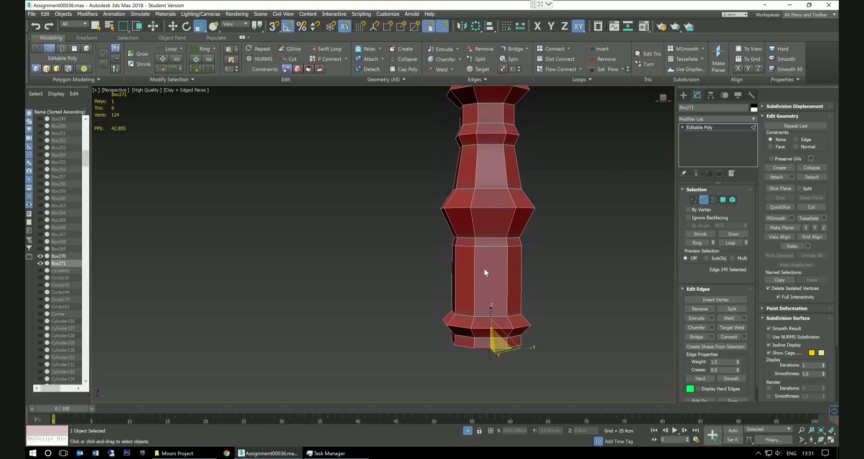
middle_click_drag(570, 347, 569, 340, "alt")
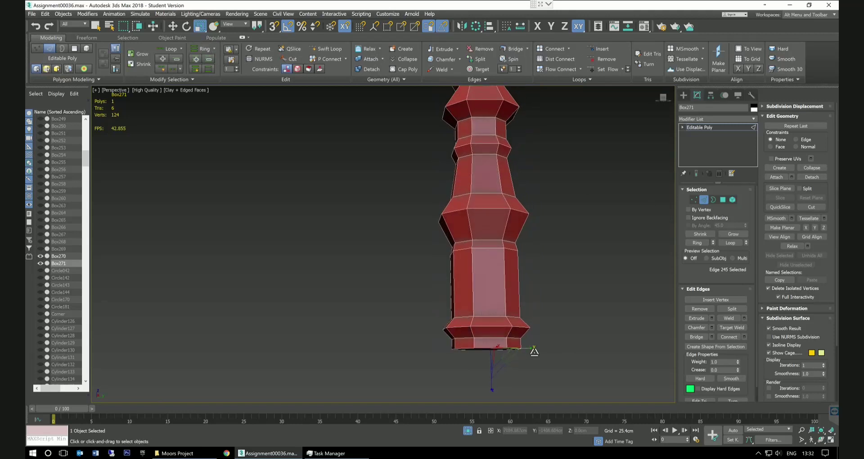
left_click(832, 440)
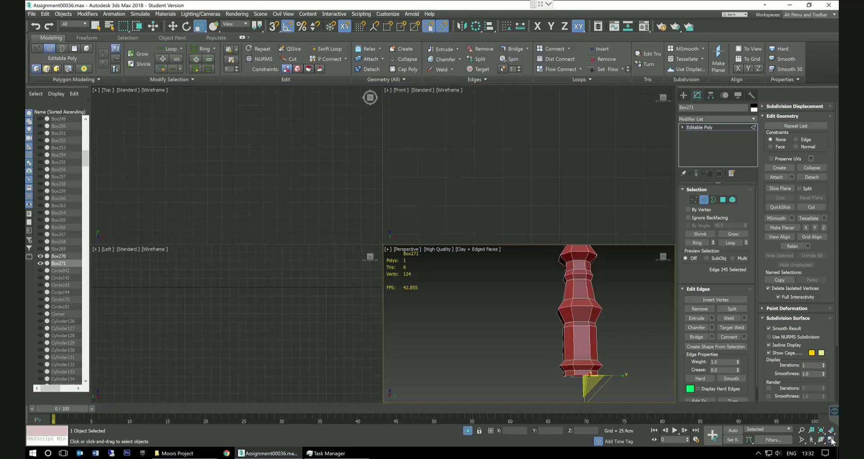
scroll(486, 194, "down", 4)
scroll(458, 180, "up", 8)
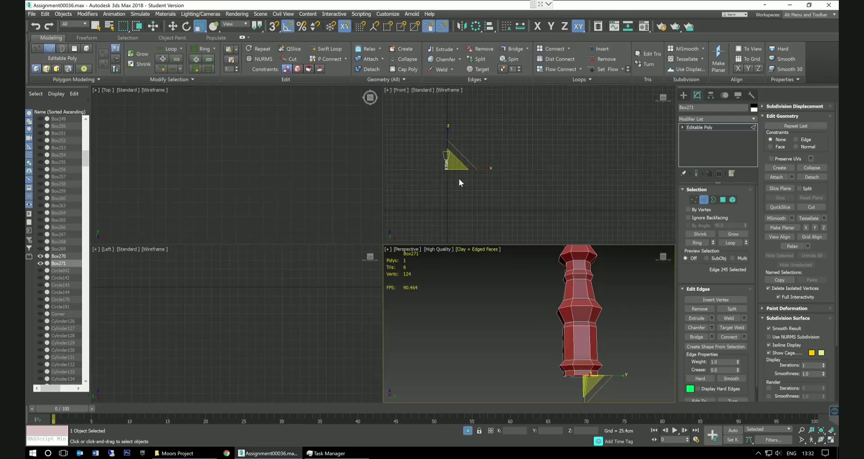
middle_click_drag(411, 161, 470, 185)
scroll(464, 167, "up", 9)
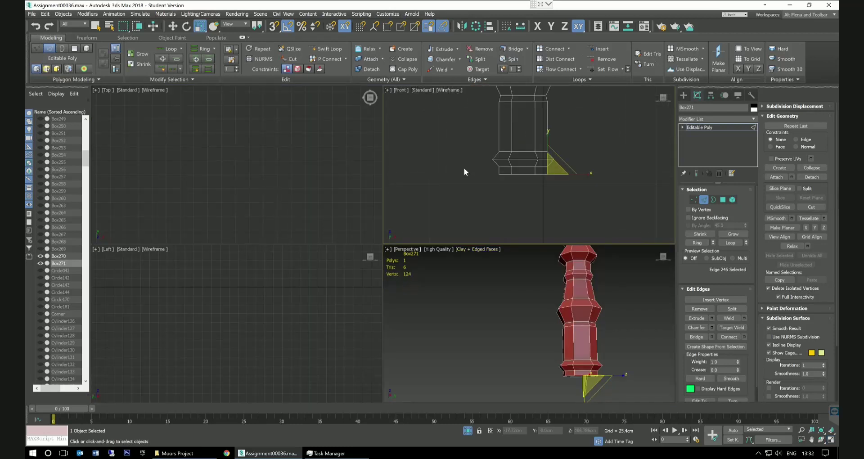
middle_click_drag(527, 197, 429, 193)
left_click(606, 189)
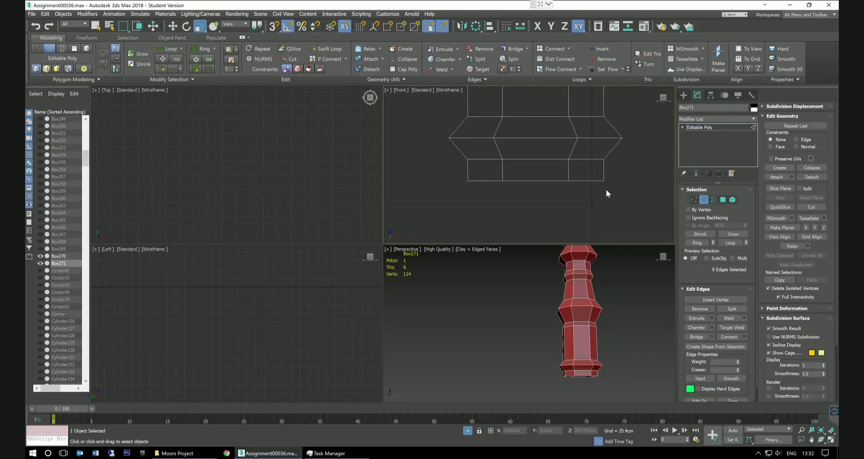
left_click_drag(616, 176, 470, 193)
left_click_drag(434, 171, 434, 171)
middle_click_drag(607, 331, 598, 320, "alt")
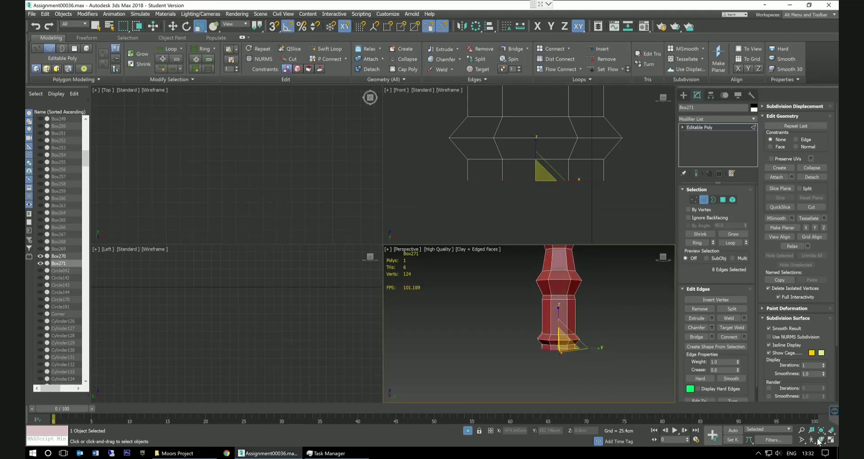
left_click(832, 440)
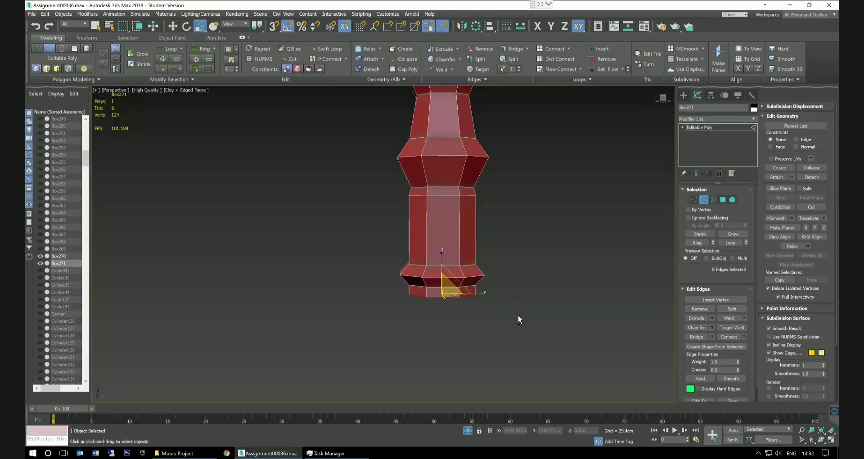
middle_click_drag(518, 315, 517, 318, "alt")
left_click_drag(459, 301, 457, 301)
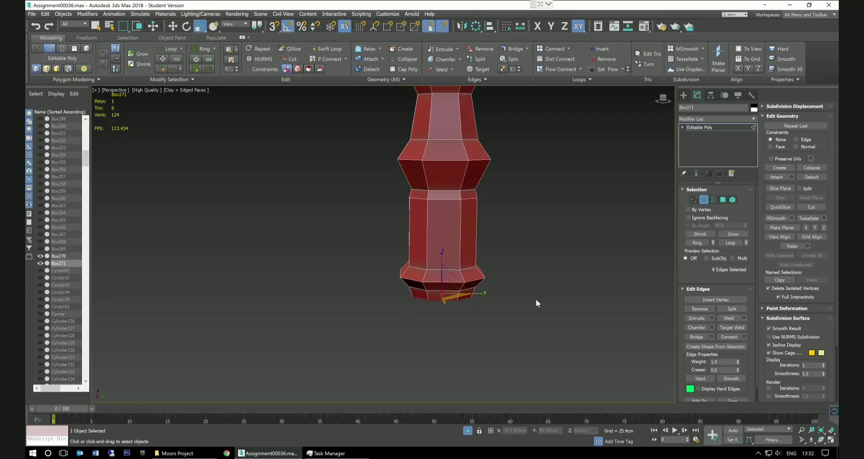
Extrude the end polygon downward by 1.688 cm.
left_click(722, 201)
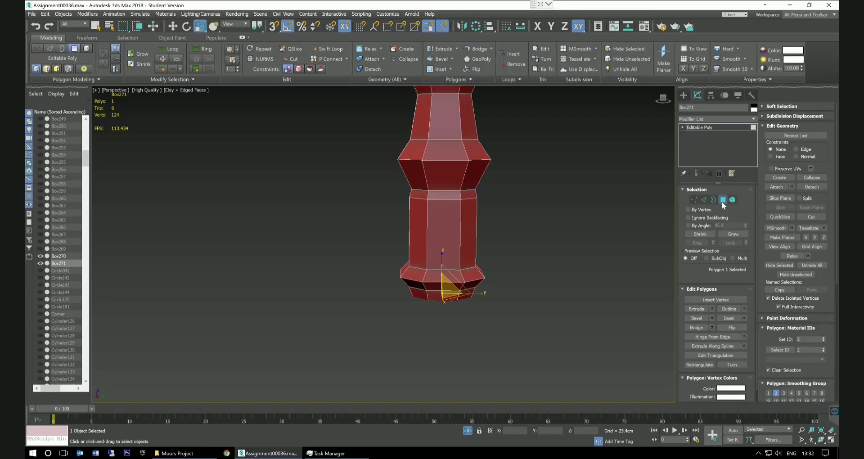
left_click(712, 309)
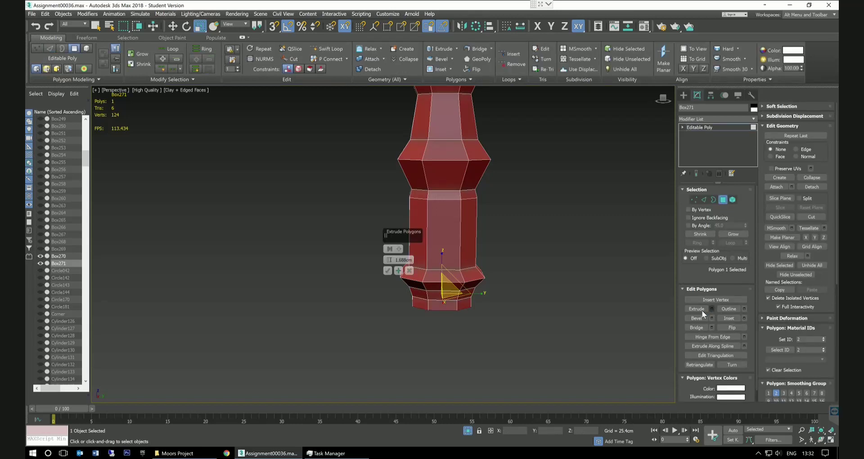
left_click(388, 270)
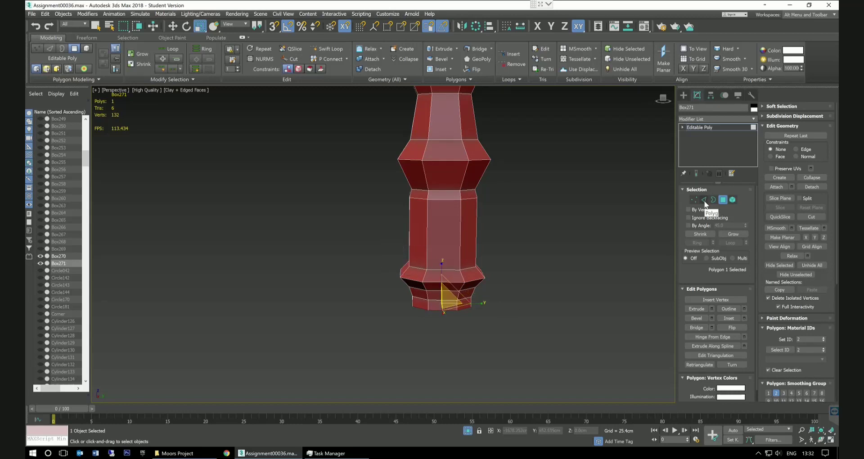
Select the new bottom edge loop in the Front view and scale it outward to 125% in X and Y.
left_click(705, 202)
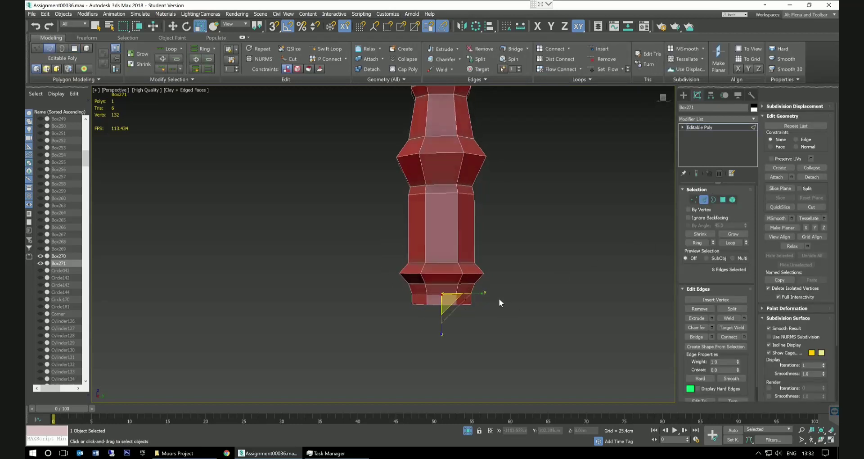
left_click(831, 439)
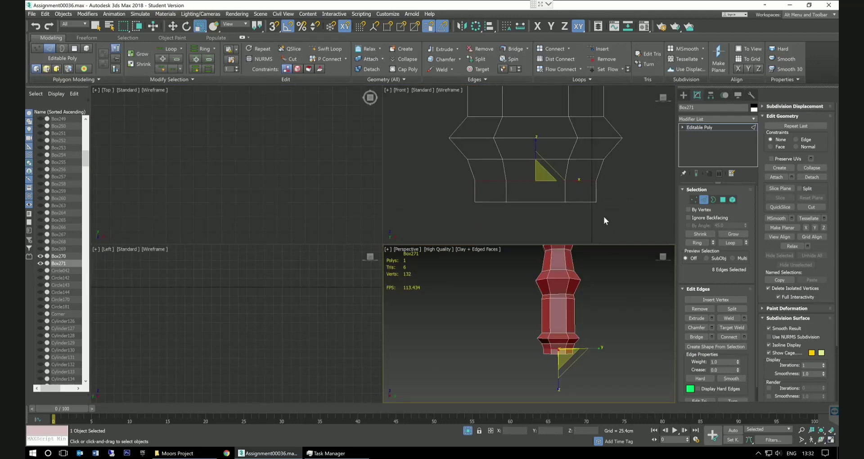
left_click_drag(608, 193, 469, 208)
left_click_drag(625, 179, 436, 189, "alt")
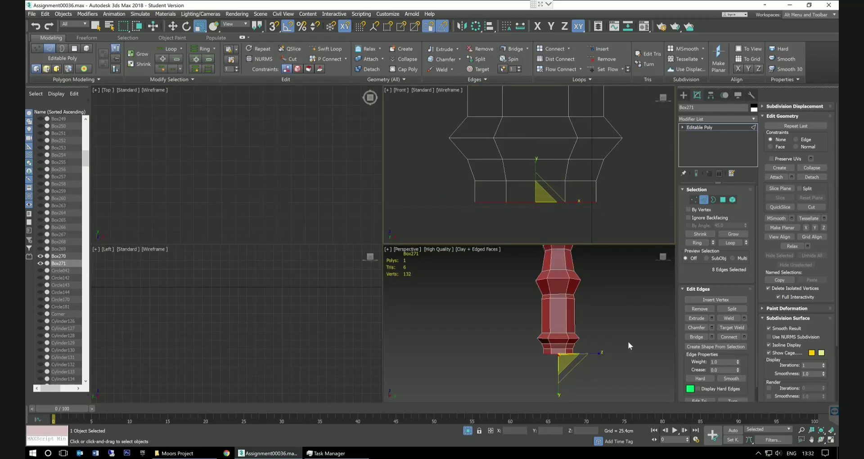
middle_click_drag(630, 345, 617, 347, "alt")
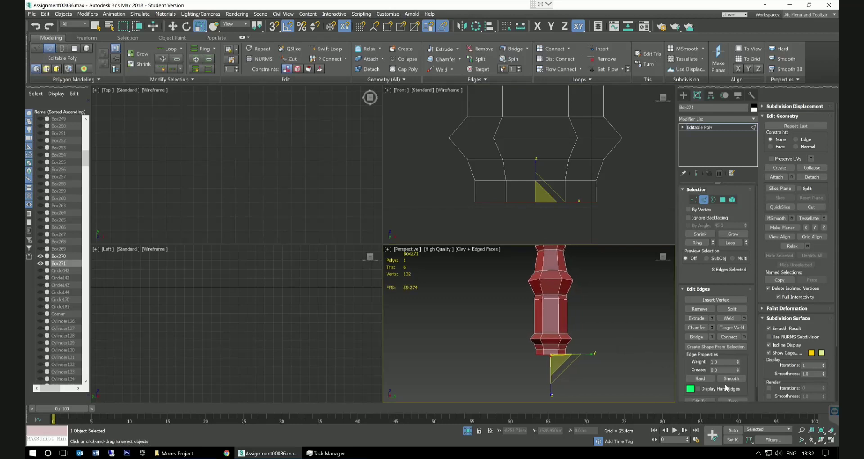
left_click(831, 440)
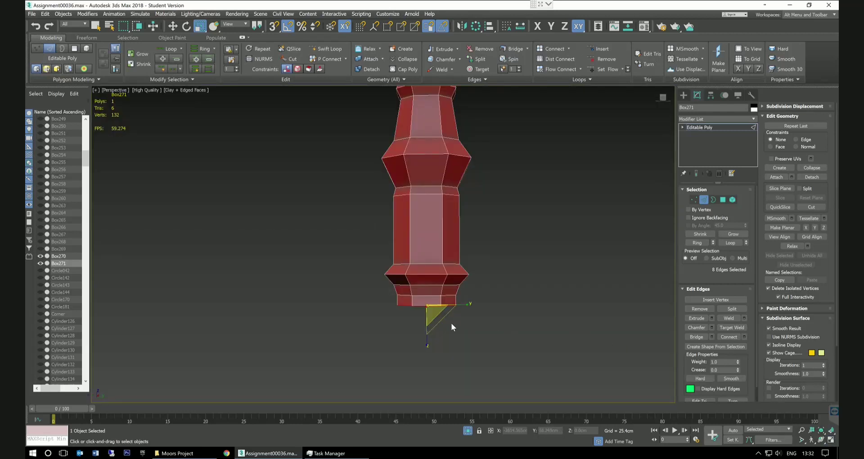
scroll(452, 324, "up", 3)
mouse_move(459, 320)
middle_mouse_down("alt")
mouse_move(464, 325)
mouse_move(459, 321)
middle_mouse_up("alt")
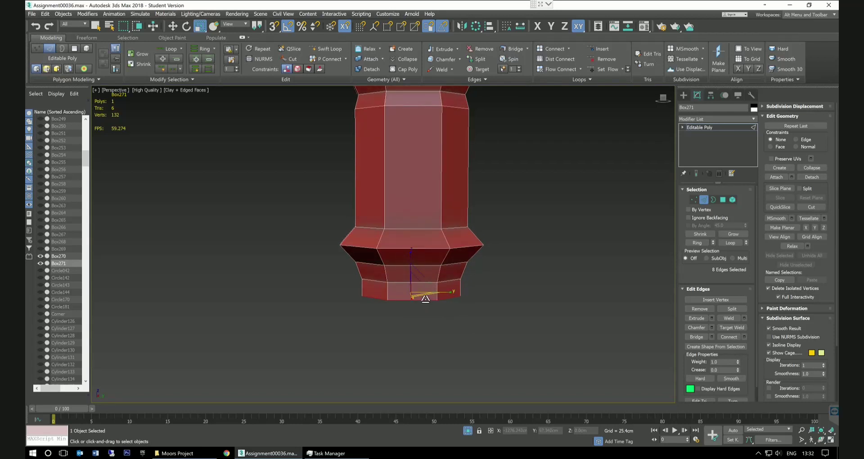
left_click_drag(425, 298, 424, 300)
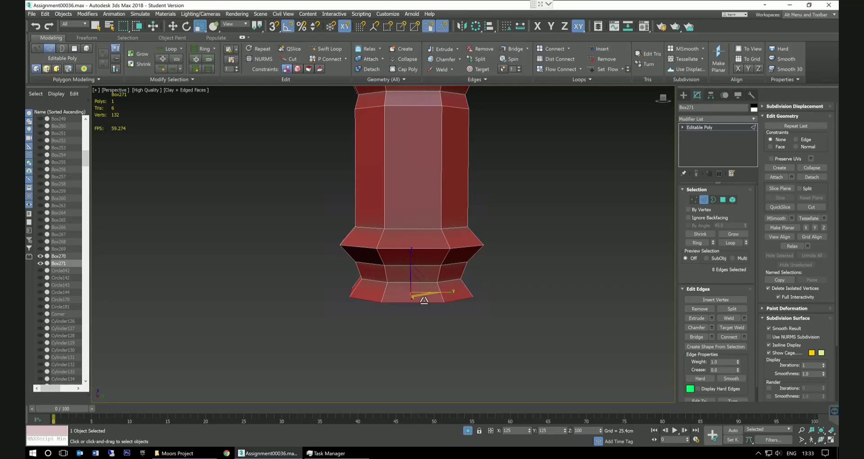
left_click_drag(424, 300, 424, 301)
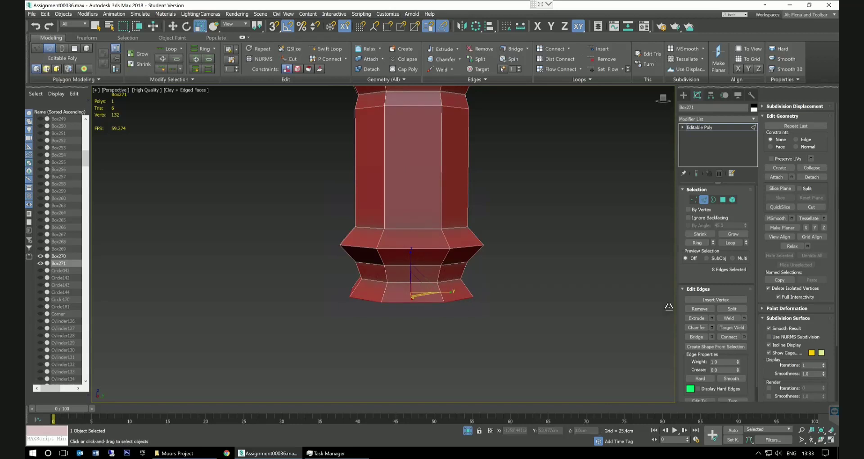
left_click(712, 318)
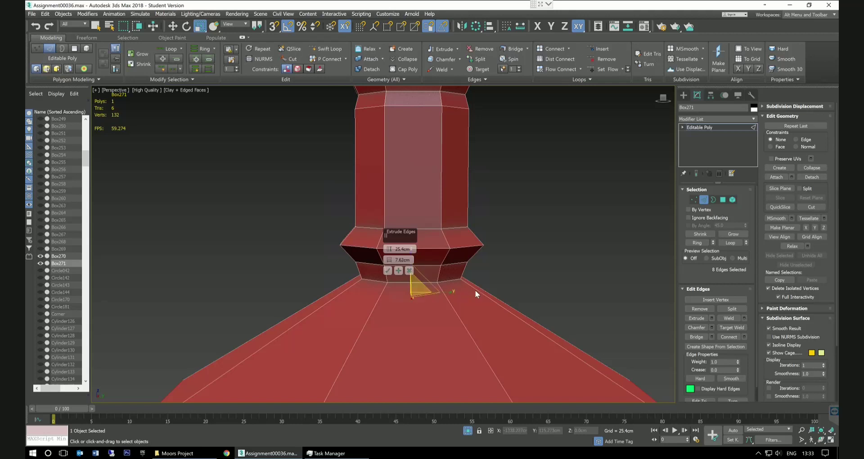
scroll(587, 284, "down", 5)
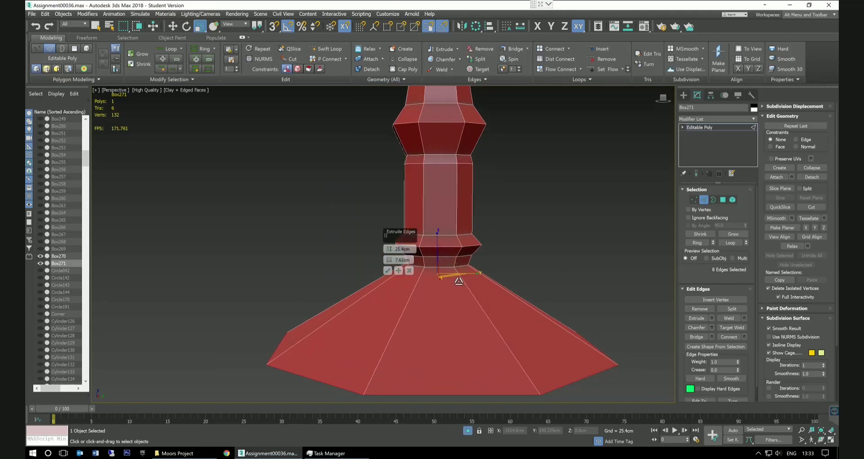
left_click_drag(457, 280, 442, 271)
middle_click_drag(521, 293, 509, 251)
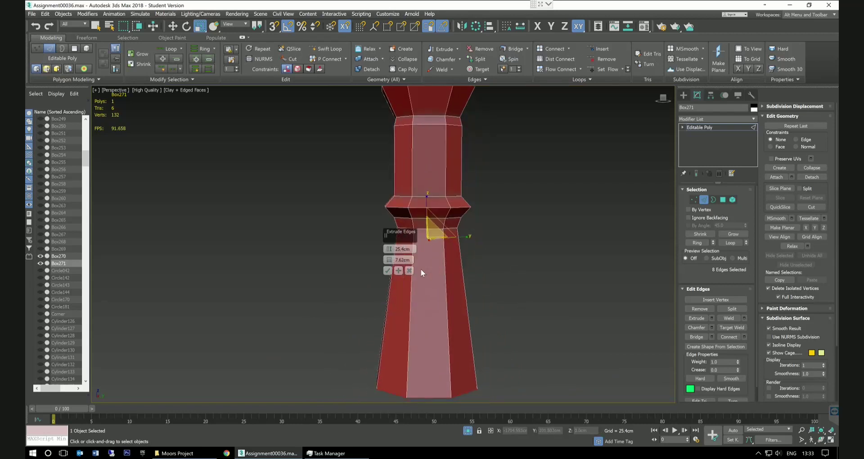
left_click(409, 270)
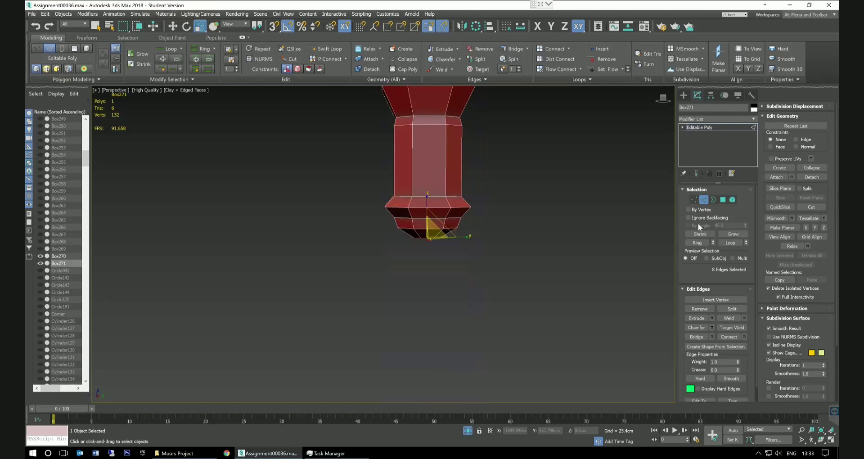
left_click(722, 203)
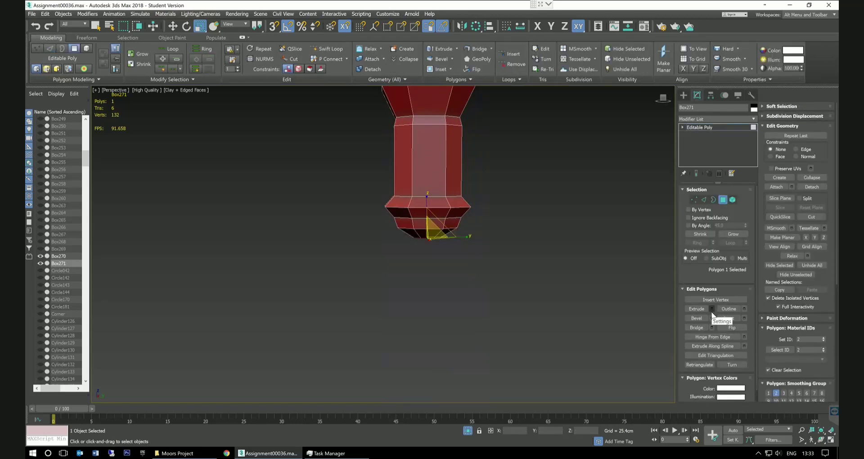
left_click(712, 309)
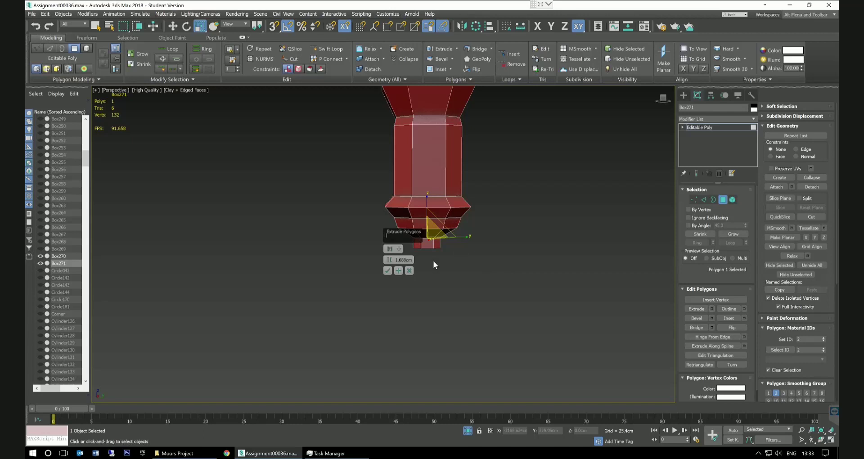
left_click(410, 270)
Select the end polygon beneath the stem and scale it outward until the lowest segment flares slightly wider than the loop above.
middle_click_drag(458, 249, 460, 253, "alt")
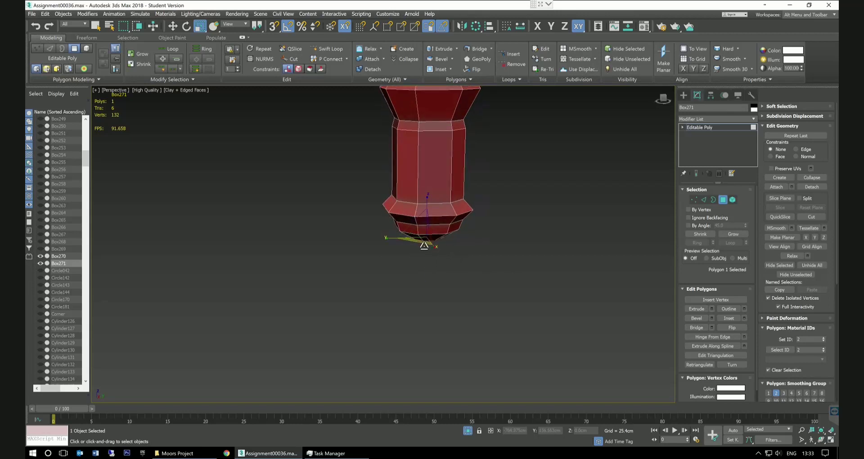
left_click(417, 246)
left_click(417, 244)
middle_click_drag(453, 250, 437, 232, "alt")
left_click(438, 233)
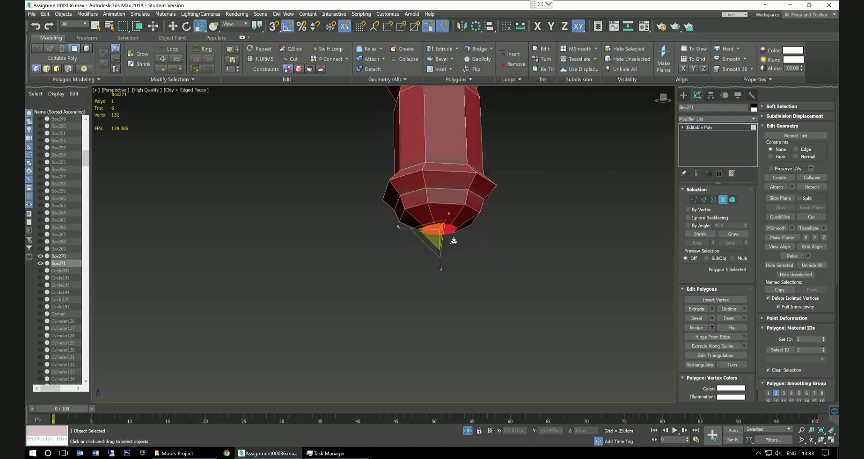
middle_click_drag(490, 254, 488, 264, "alt")
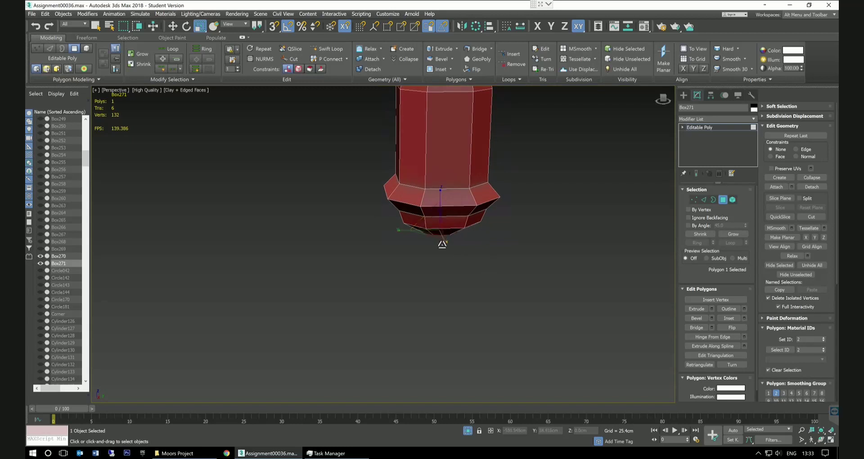
left_click_drag(440, 239, 433, 247)
middle_click_drag(482, 254, 481, 249, "alt")
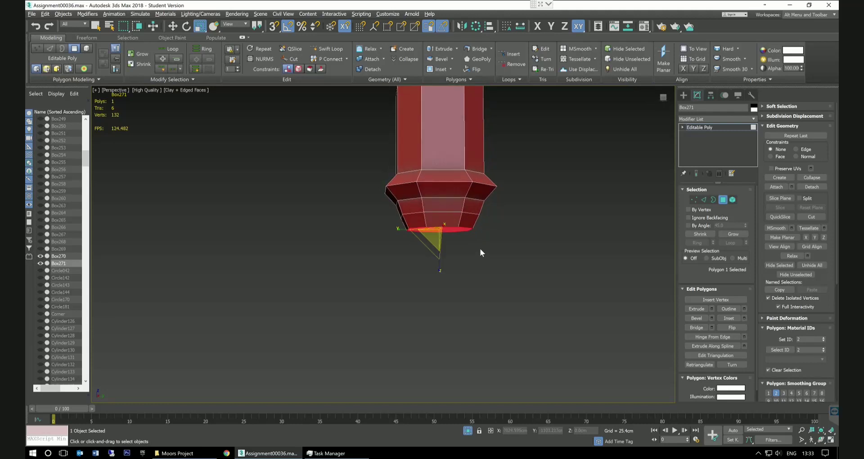
middle_click_drag(479, 253, 503, 278, "alt")
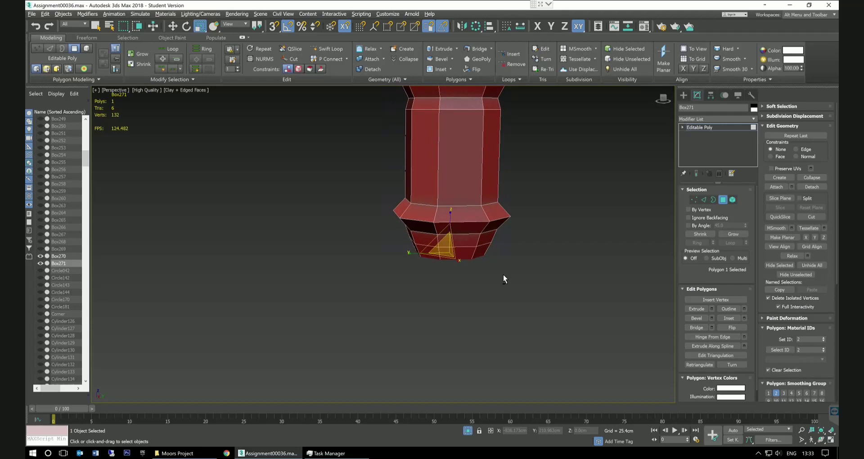
left_click_drag(447, 261, 444, 261)
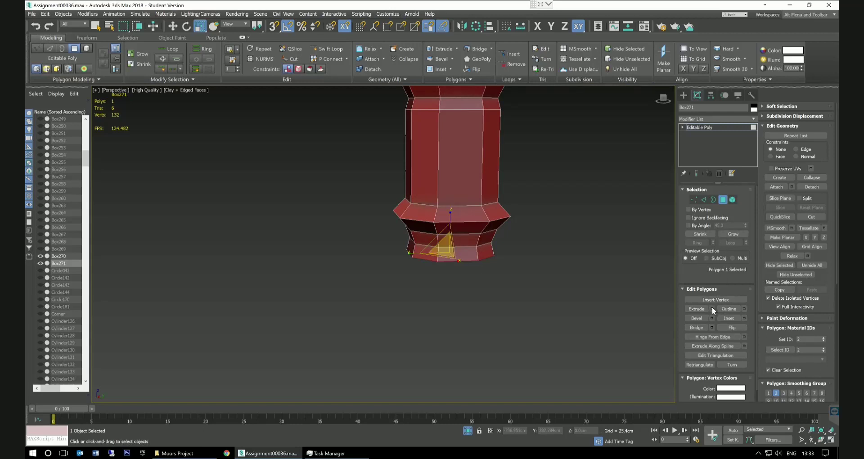
Extrude the end polygon beneath the stem downward by 15.915 cm to form a long straight segment.
left_click(711, 309)
mouse_move(390, 260)
left_mouse_down()
mouse_move(390, 270)
mouse_move(390, 248)
left_mouse_up()
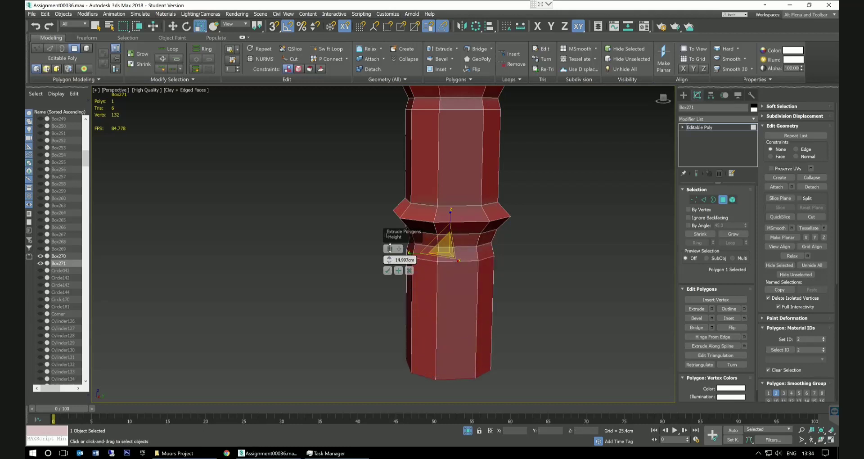
left_click_drag(390, 248, 389, 246)
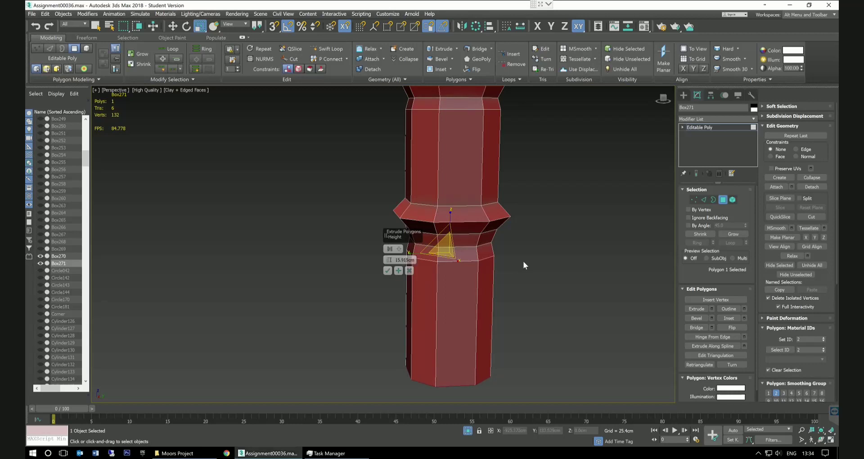
middle_click_drag(532, 246, 531, 208)
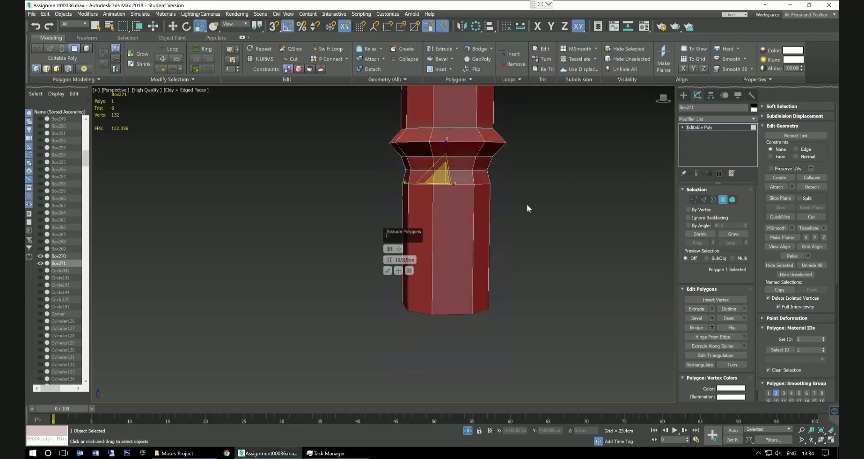
scroll(532, 208, "down", 5)
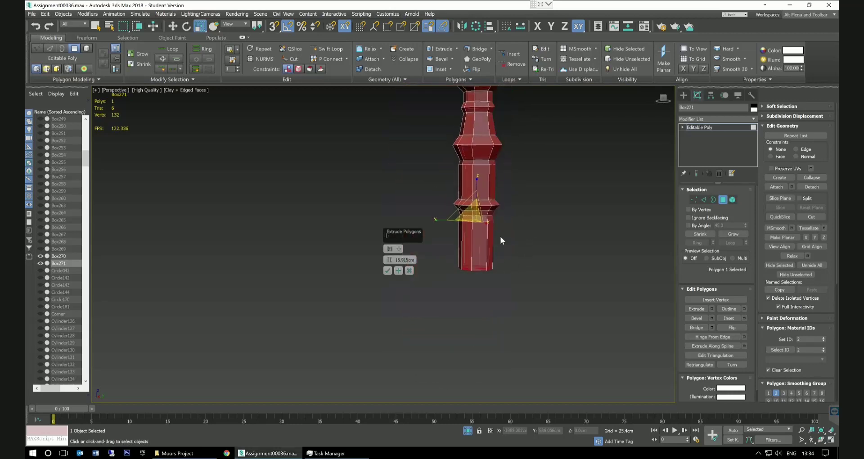
scroll(484, 241, "up", 2)
scroll(436, 260, "up", 2)
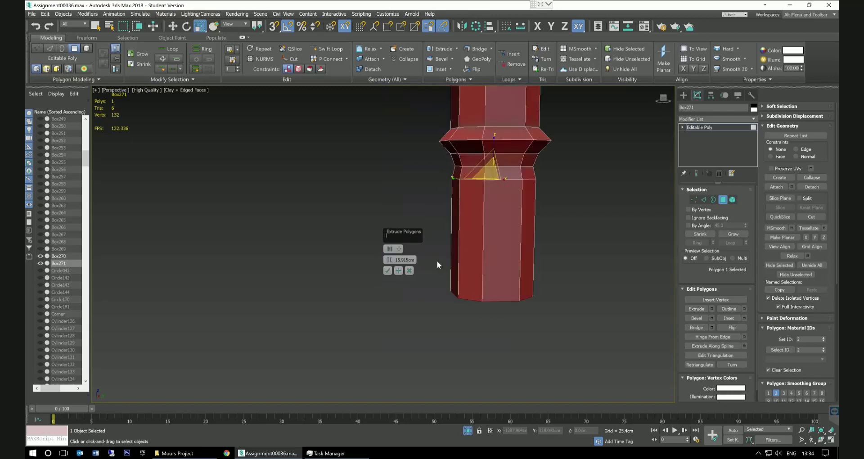
left_click(398, 271)
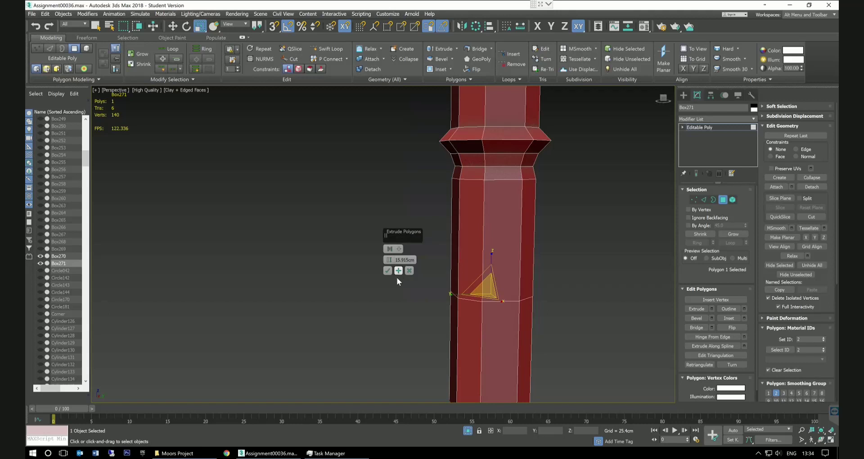
Extrude the end polygon again by 2.3 cm to add a short segment beneath the long one.
left_click_drag(390, 264, 397, 285)
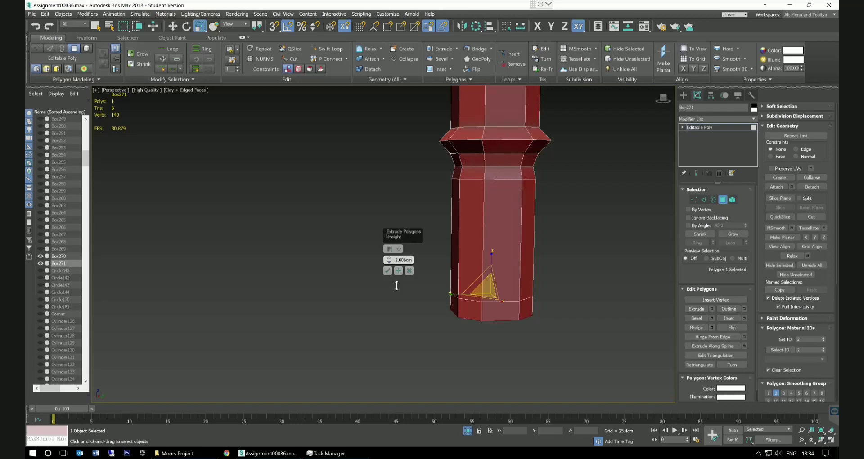
left_click_drag(396, 286, 396, 286)
left_click(387, 271)
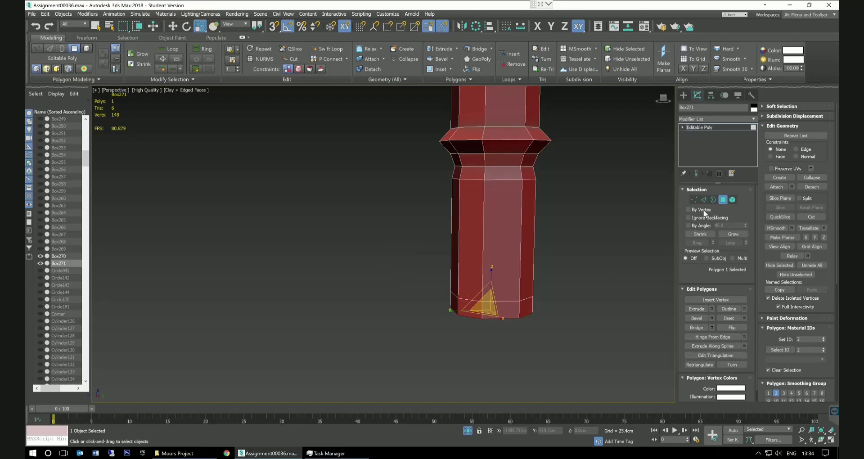
Select the whole bottom edge loop in the Front view and scale it inward in X and Y to taper the short segment.
key("2")
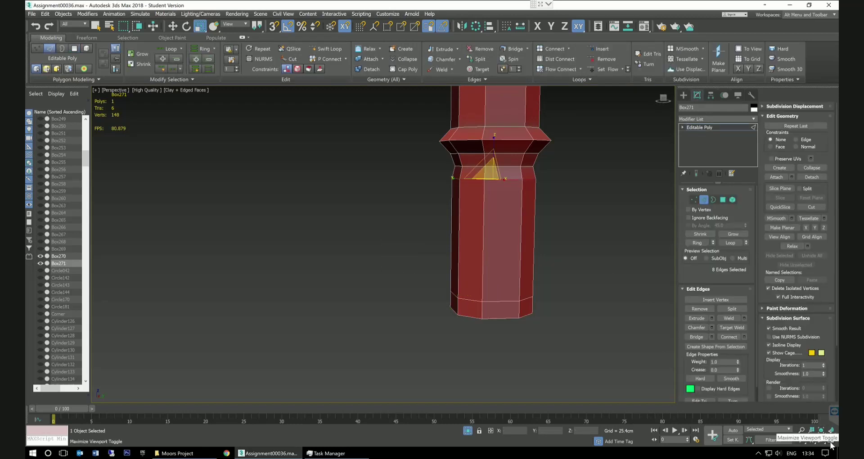
key("alt+w")
scroll(572, 218, "down", 4)
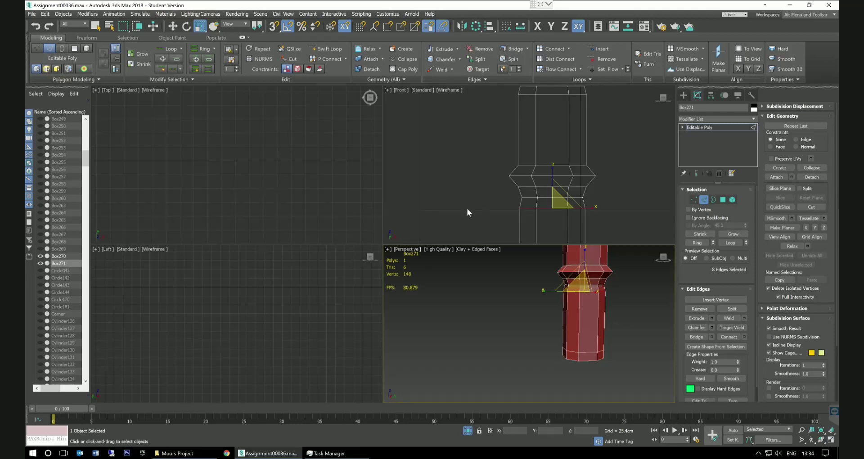
middle_click_drag(443, 191, 424, 143)
scroll(429, 156, "down", 4)
middle_click_drag(438, 181, 435, 164)
scroll(469, 194, "up", 5)
left_click_drag(415, 210, 427, 186)
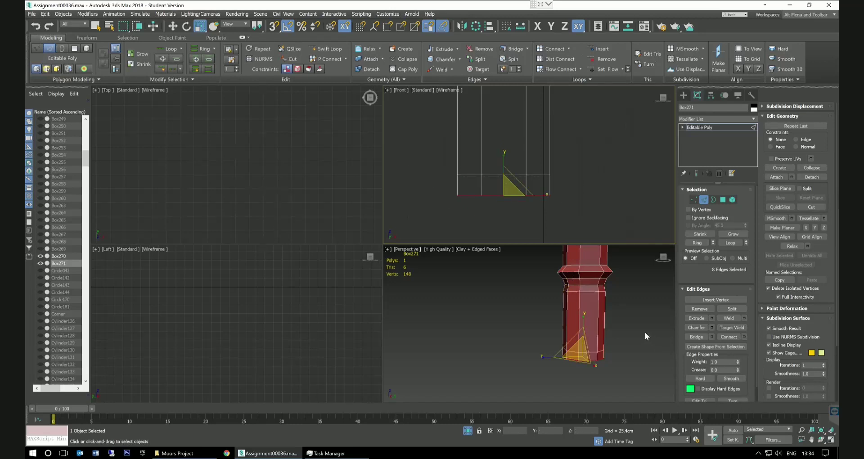
middle_click_drag(644, 331, 629, 336)
left_click(831, 440)
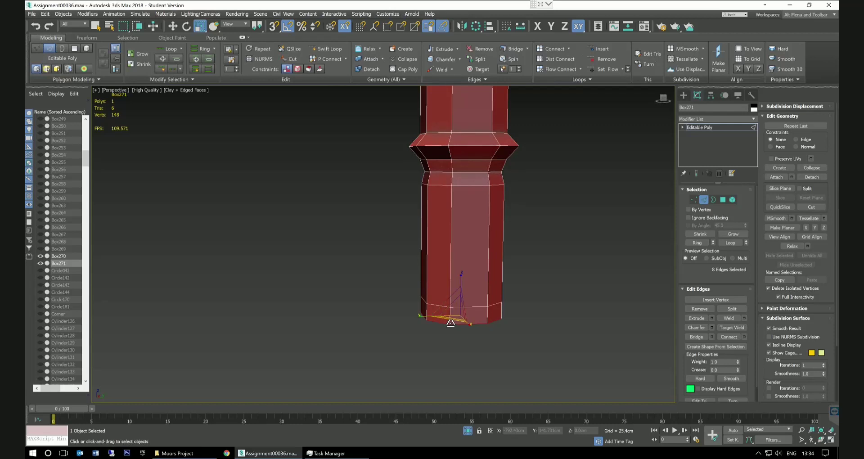
left_click_drag(451, 322, 452, 323)
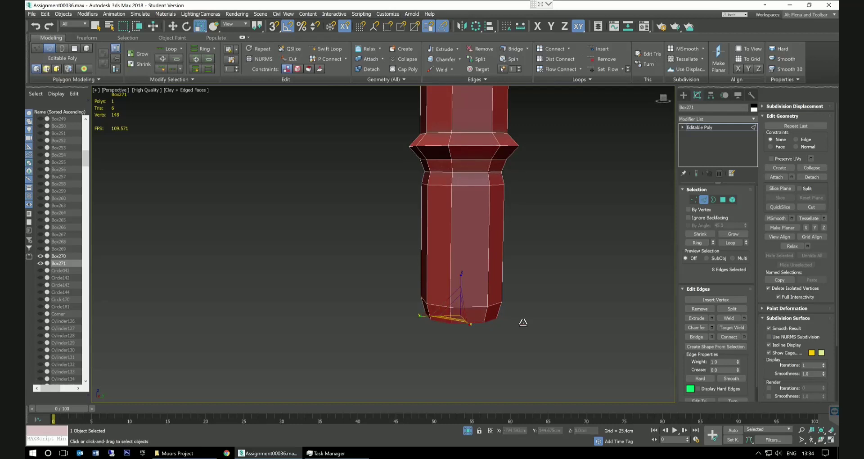
Extrude the end polygon beneath the tapered segment downward by 2.3 cm.
left_click(723, 201)
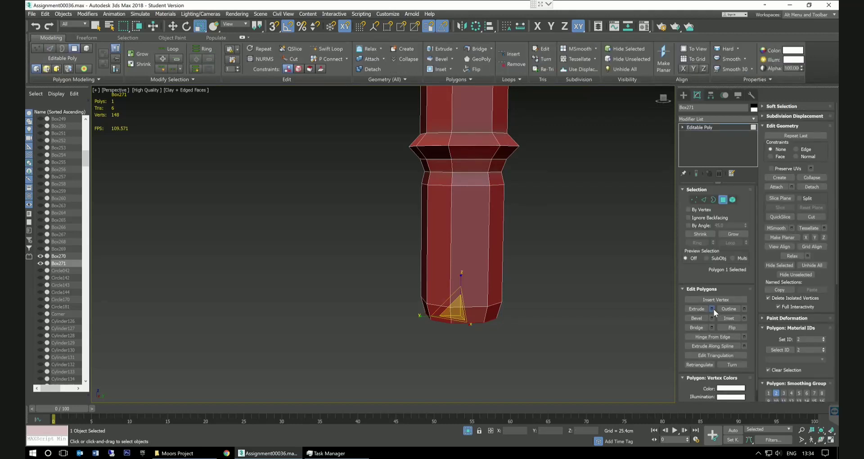
left_click(713, 309)
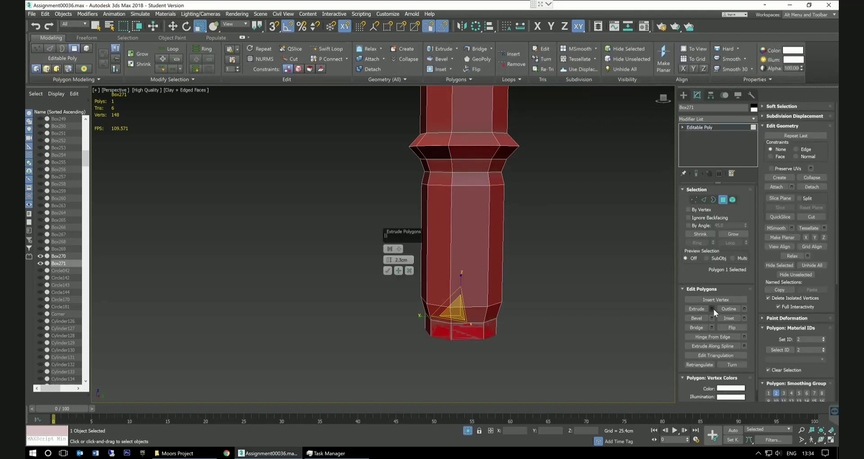
left_click(457, 325)
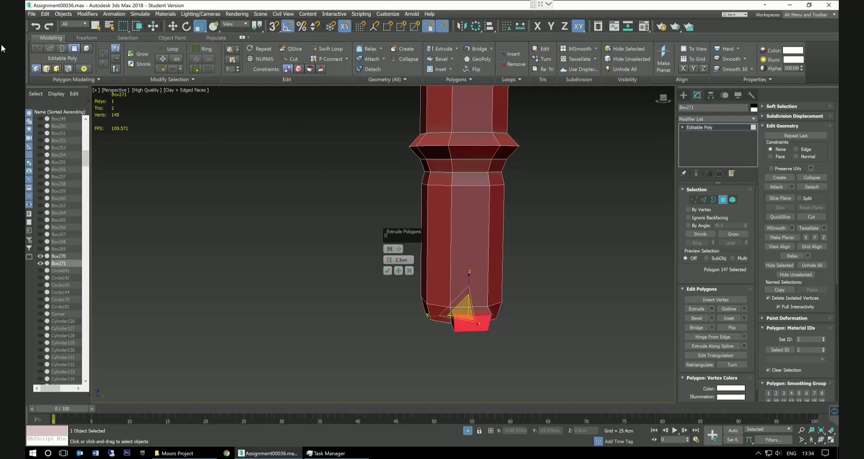
left_click(35, 27)
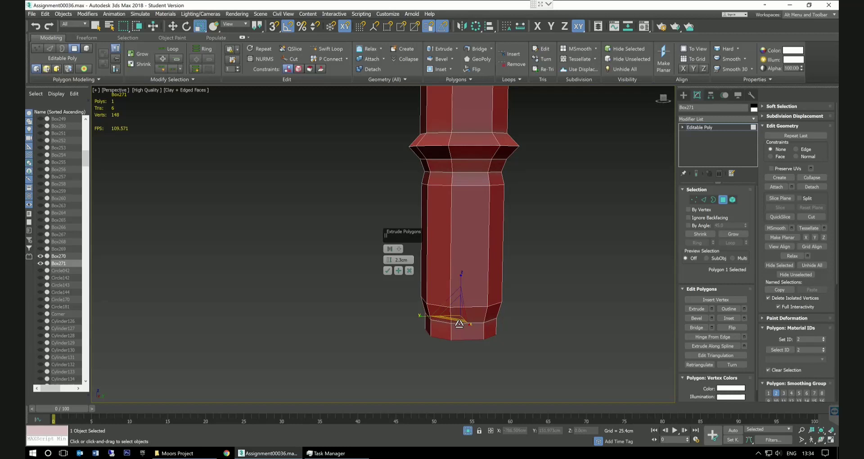
left_click_drag(459, 323, 458, 329)
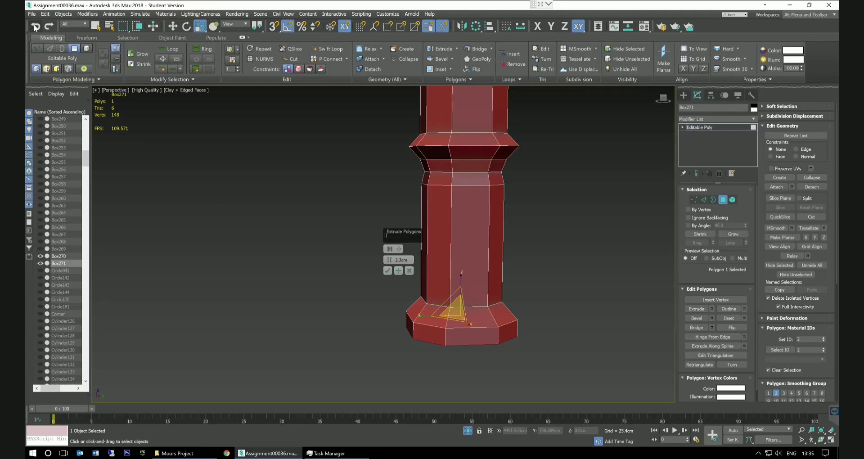
left_click(409, 271)
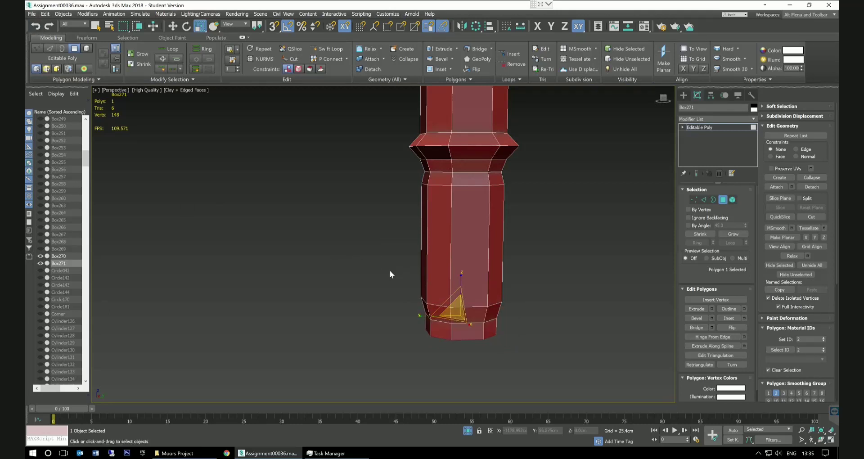
left_click(387, 271)
Select the bottom edge loop of the new segment and scale it outward in X and Y to match the long segment's width.
left_click(705, 201)
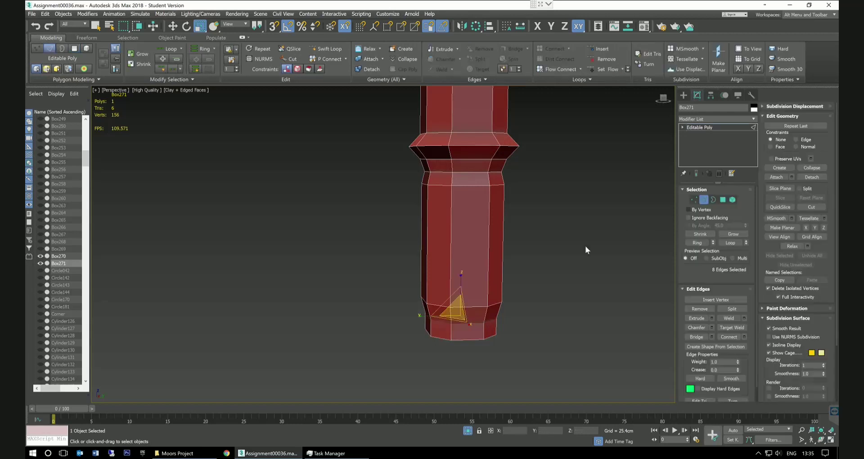
middle_click_drag(539, 299, 539, 296, "alt")
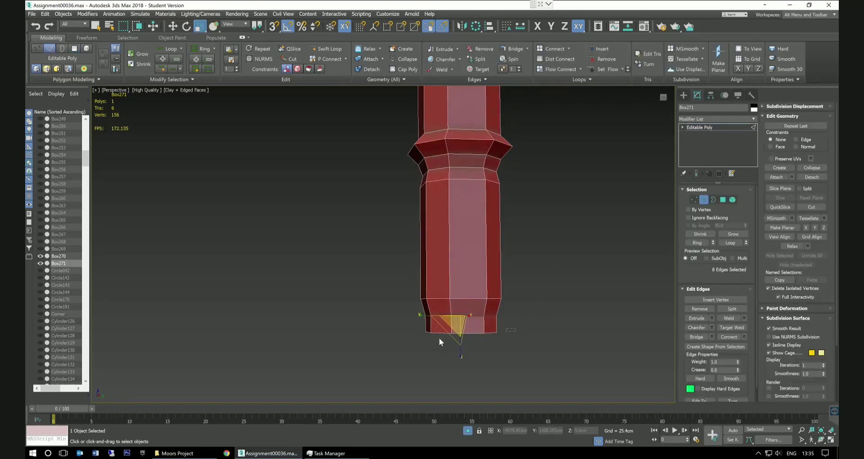
left_click_drag(416, 343, 399, 325)
mouse_move(560, 334)
middle_mouse_down("alt")
mouse_move(585, 313)
mouse_move(560, 330)
mouse_move(568, 337)
middle_mouse_up("alt")
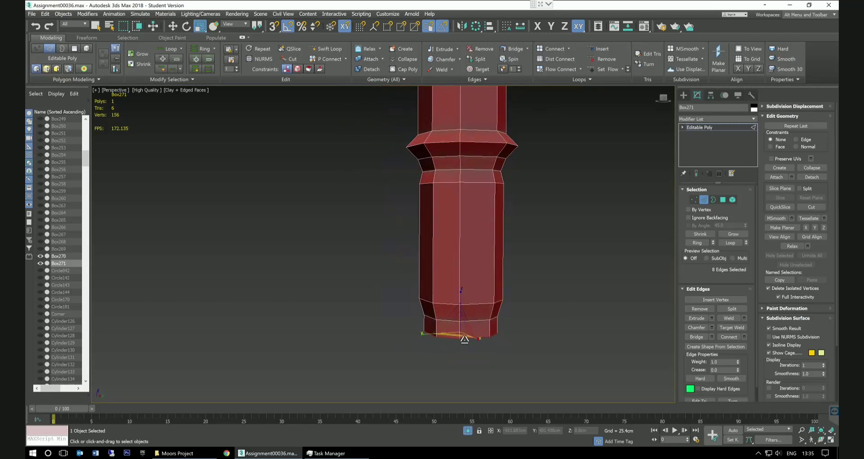
left_click_drag(465, 339, 463, 339)
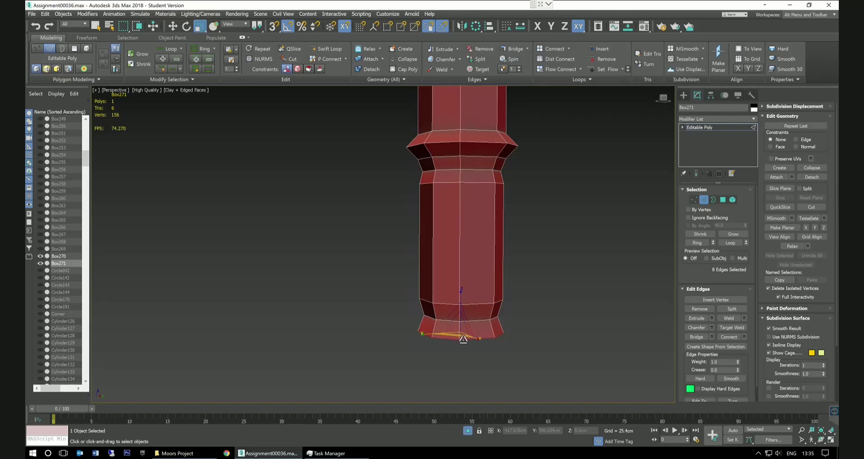
Extrude the end polygon downward twice by 2.3 cm each to stack two equal short segments.
left_click(723, 200)
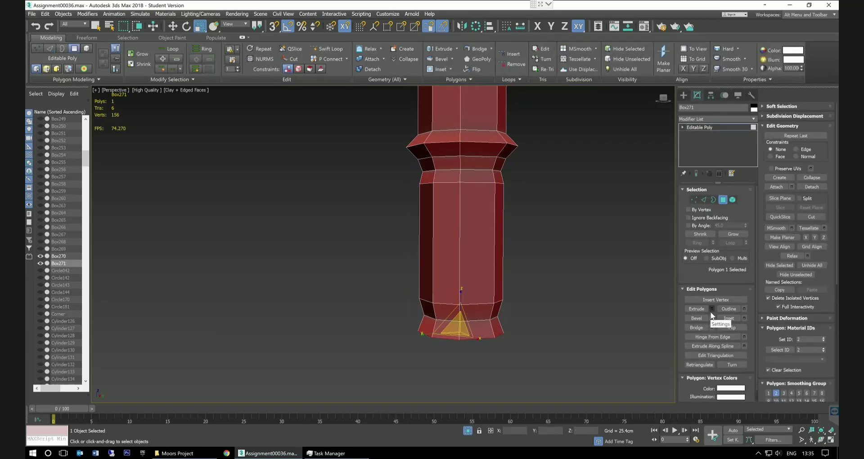
left_click(712, 309)
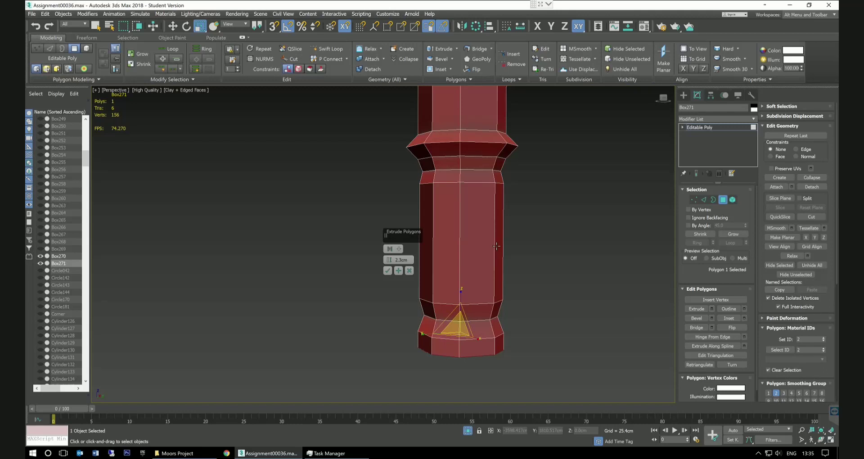
left_click(398, 271)
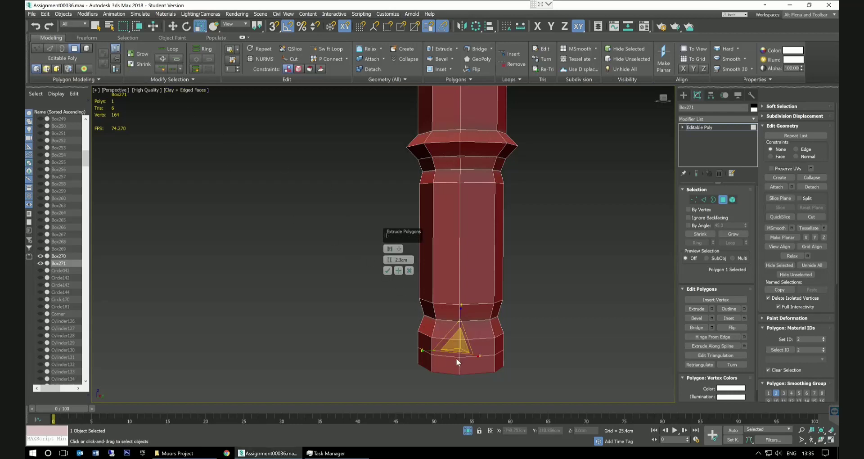
left_click_drag(462, 356, 461, 357)
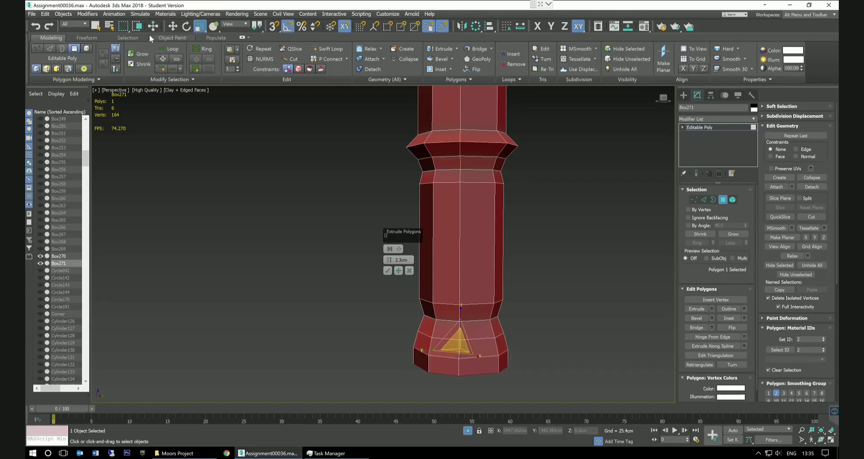
left_click(35, 25)
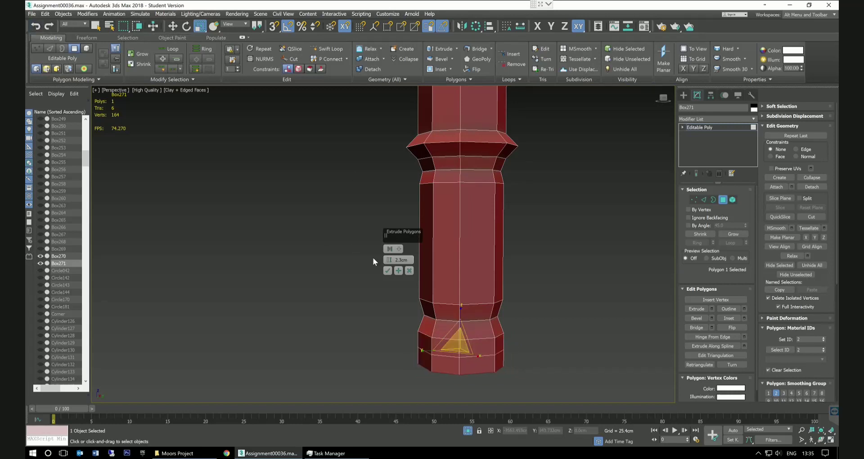
left_click(387, 271)
Select the edge loop between the two lowest segments and scale it outward to about 133% in X and Y.
left_click(704, 200)
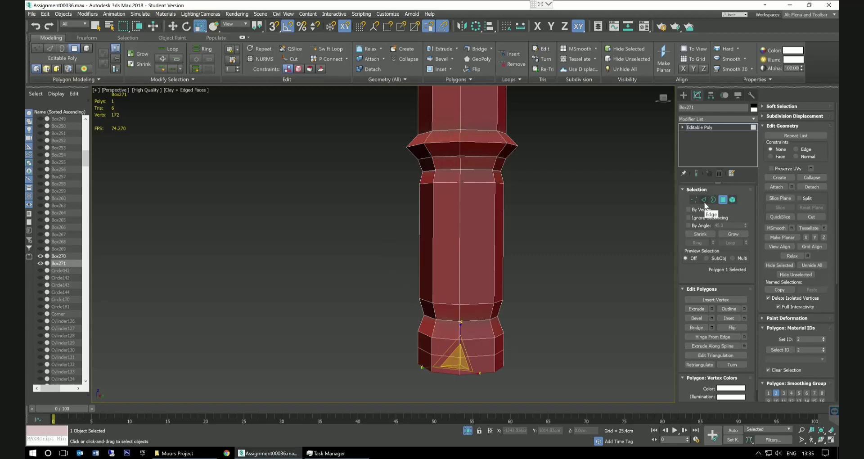
double_click(473, 357)
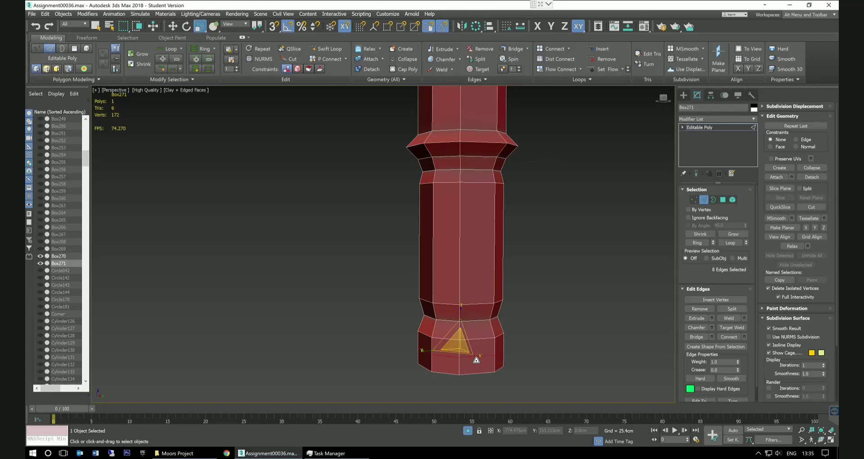
left_click_drag(466, 359, 461, 359)
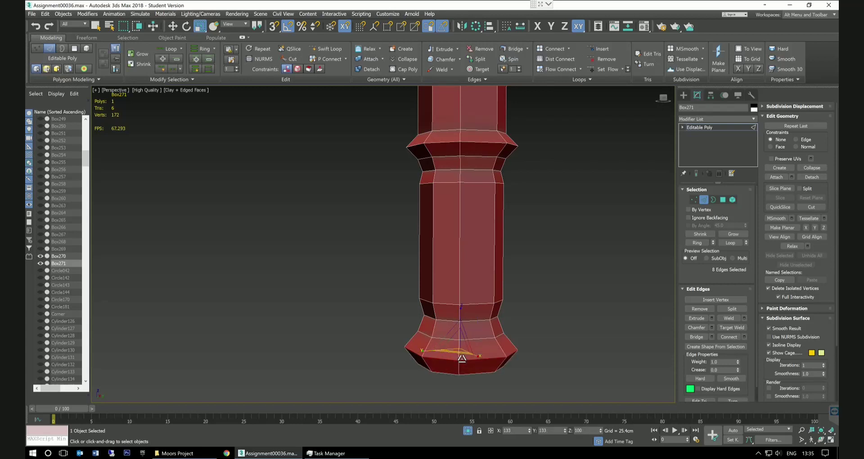
left_click_drag(462, 358, 461, 358)
Extrude the end polygon at the bottom of the leg downward by about 74.5 cm to form a long lower shaft.
middle_click_drag(562, 342, 525, 317)
scroll(560, 314, "down", 4)
scroll(561, 316, "down", 2)
scroll(494, 319, "up", 7)
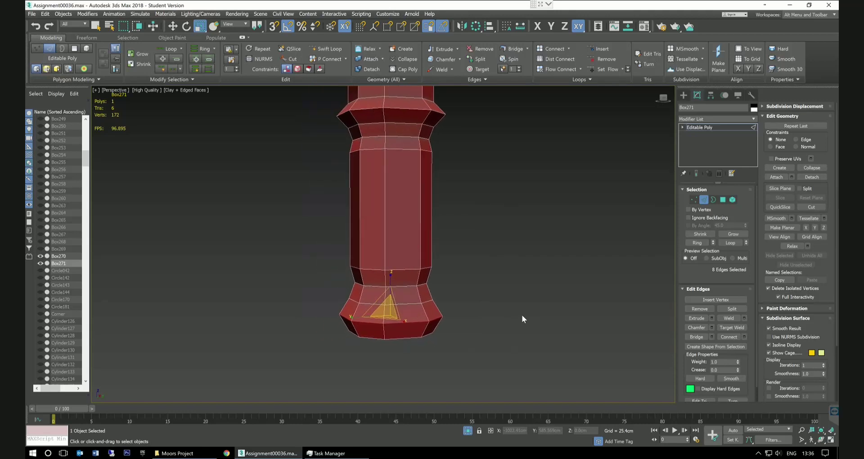
left_click(723, 199)
scroll(521, 292, "down", 3)
mouse_move(522, 290)
middle_mouse_down()
mouse_move(478, 255)
mouse_move(511, 290)
mouse_move(528, 289)
mouse_move(514, 289)
middle_mouse_up()
scroll(529, 258, "down", 2)
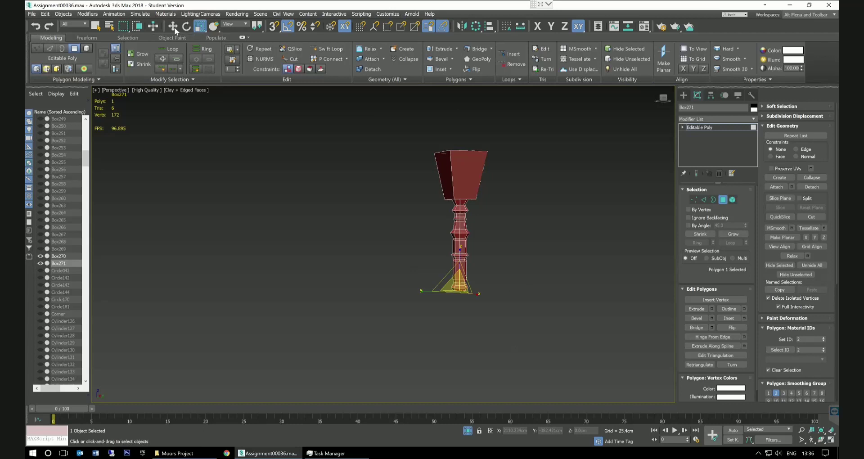
left_click(712, 309)
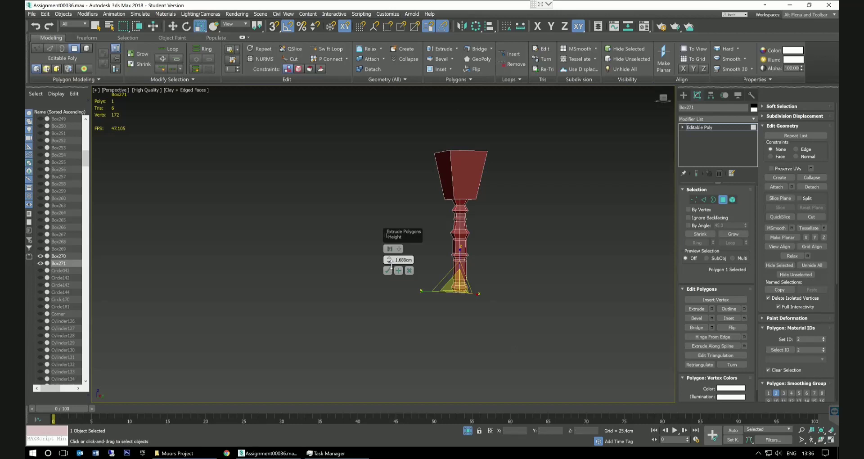
left_click_drag(389, 261, 391, 217)
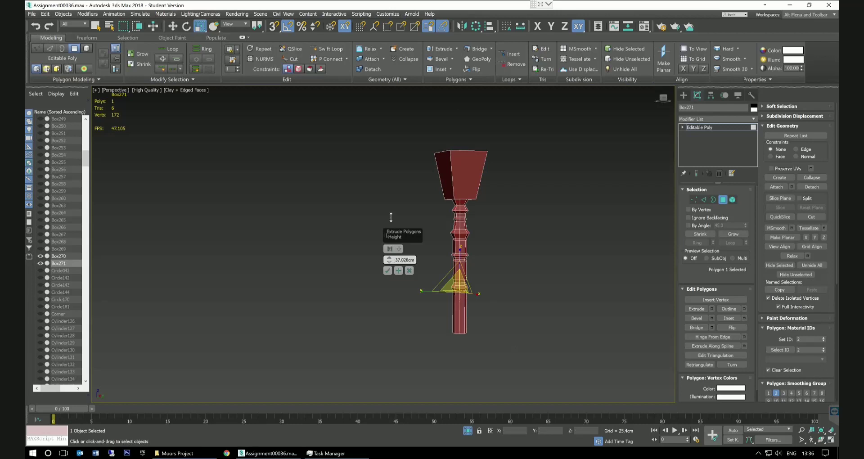
left_click_drag(391, 213, 396, 165)
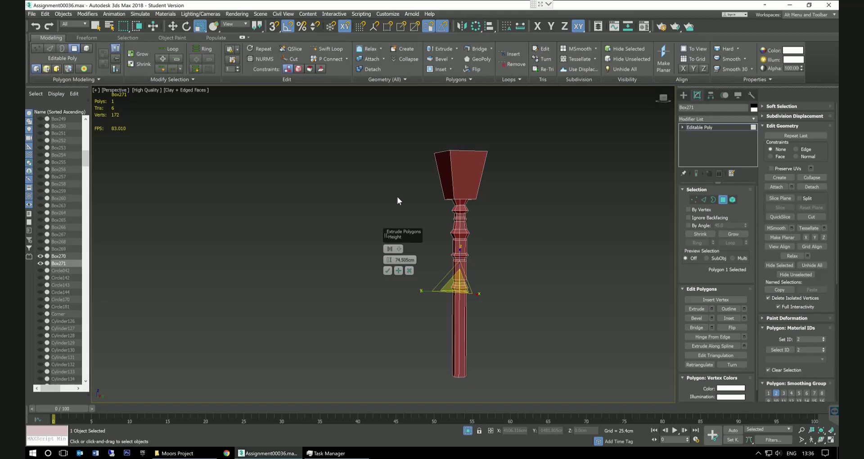
left_click(388, 271)
Set up another downward extrusion of the shaft's end polygon with a height of about 2 cm.
middle_click_drag(530, 348, 527, 333)
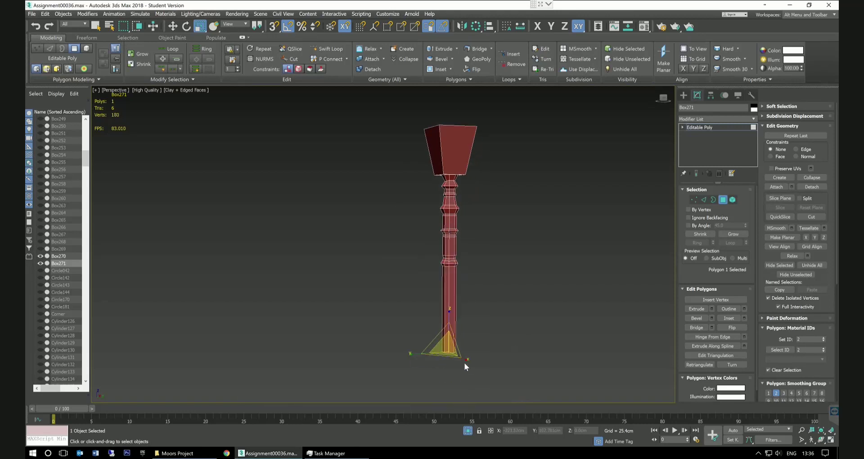
scroll(465, 363, "up", 5)
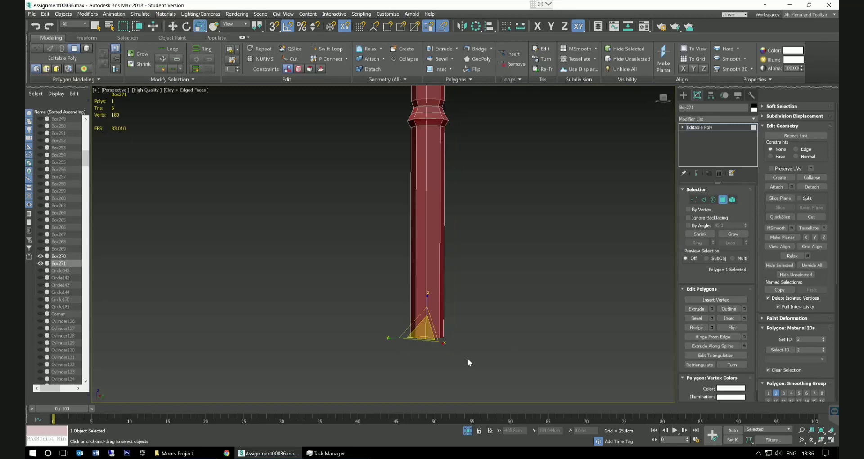
left_click(712, 309)
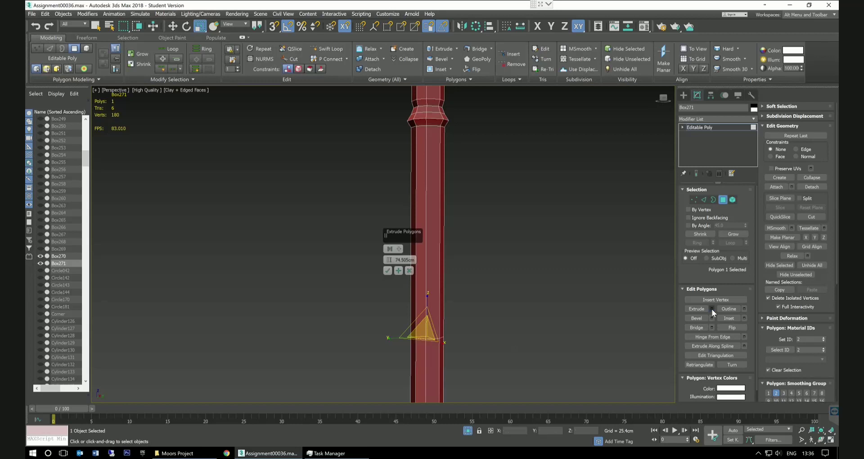
left_click_drag(390, 261, 402, 366)
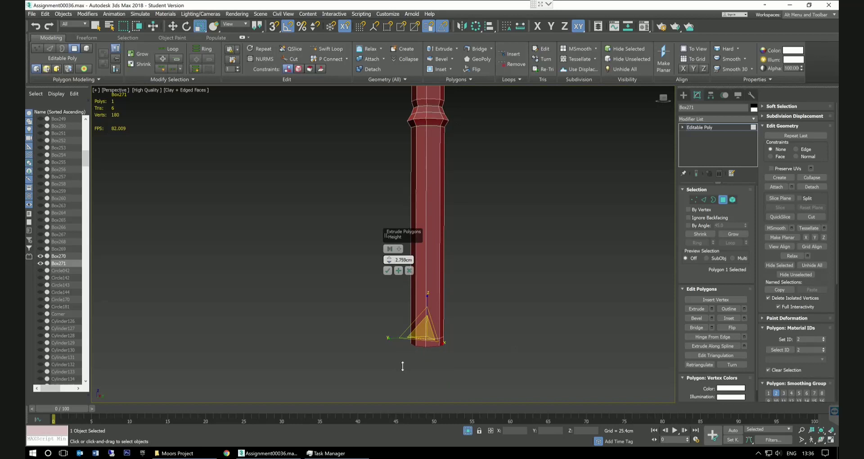
left_click_drag(403, 366, 402, 365)
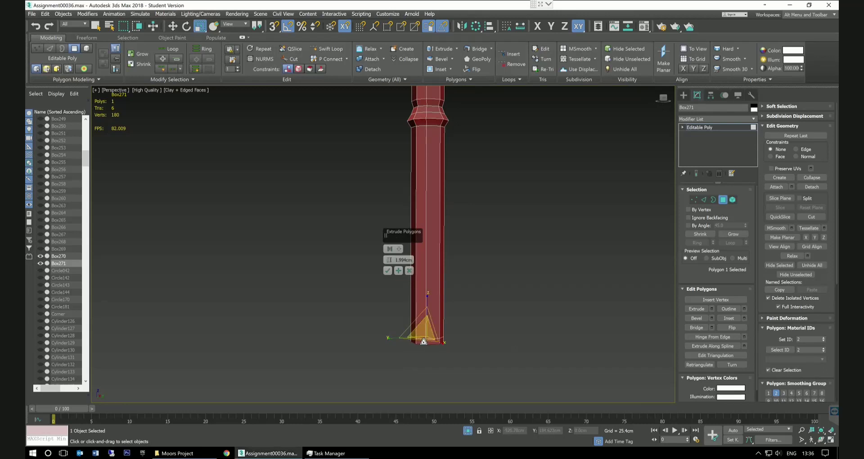
Scale the shaft's end polygon outward in X and Y so the shaft widens toward its base, and apply the short extrusion.
left_click_drag(426, 343, 382, 266)
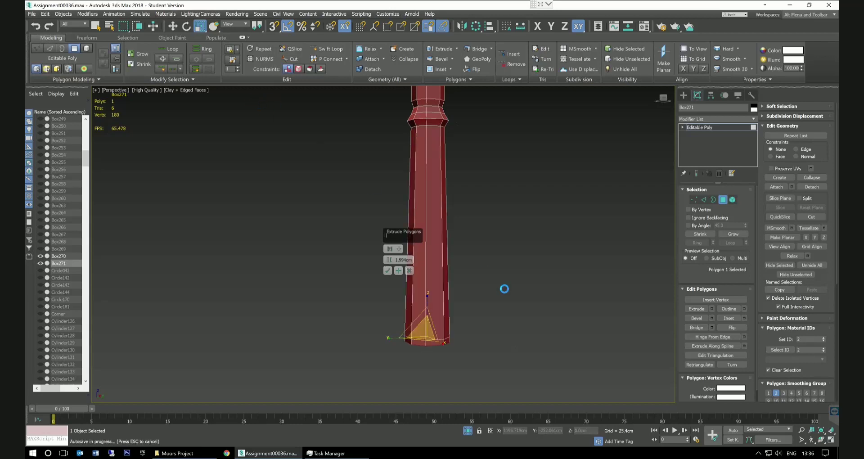
middle_click_drag(571, 317, 443, 334, "alt")
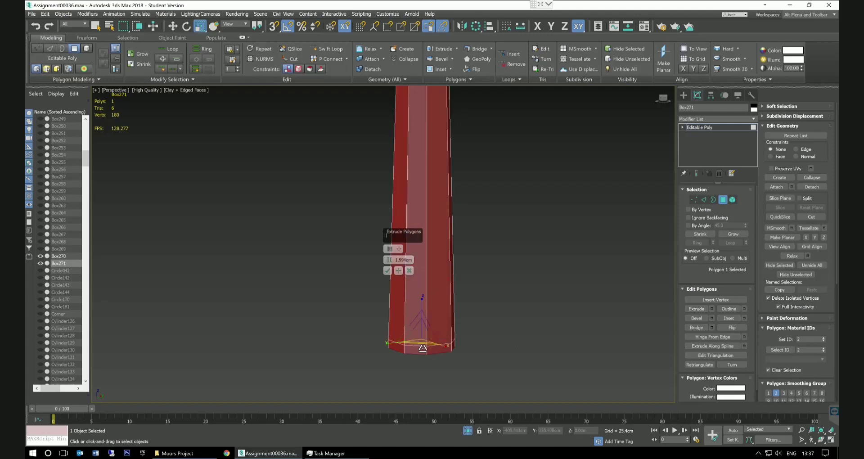
left_click_drag(422, 348, 422, 351)
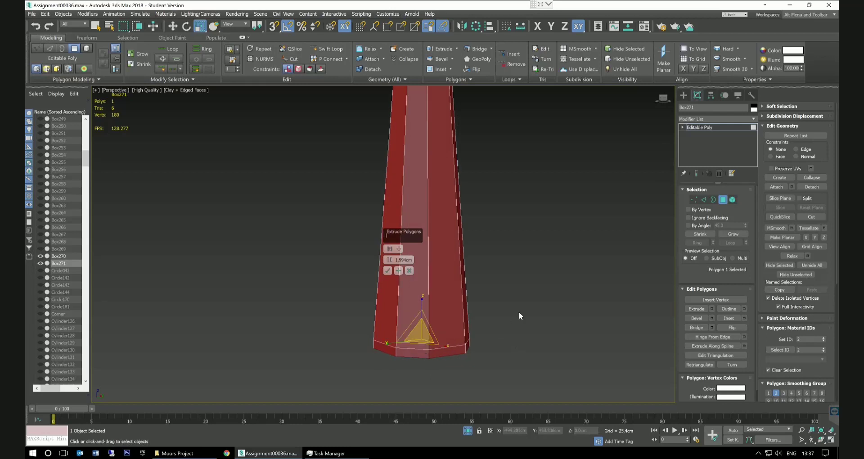
scroll(519, 312, "down", 5)
middle_click_drag(530, 310, 532, 327)
scroll(468, 339, "up", 2)
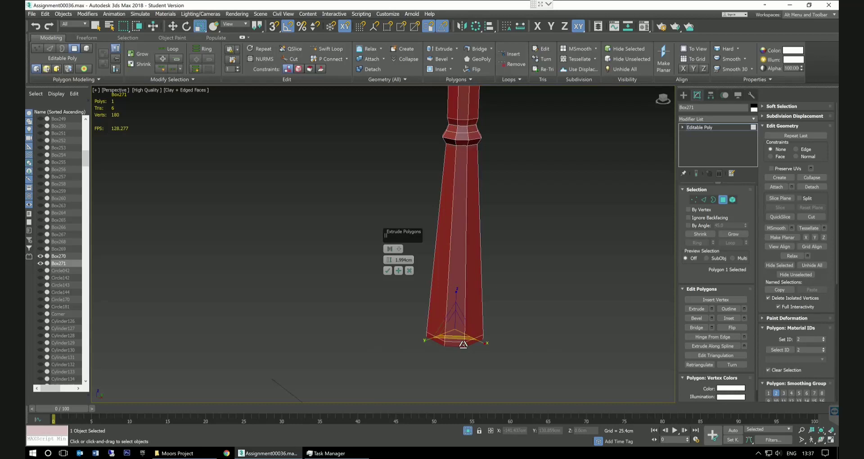
left_click_drag(463, 345, 464, 342)
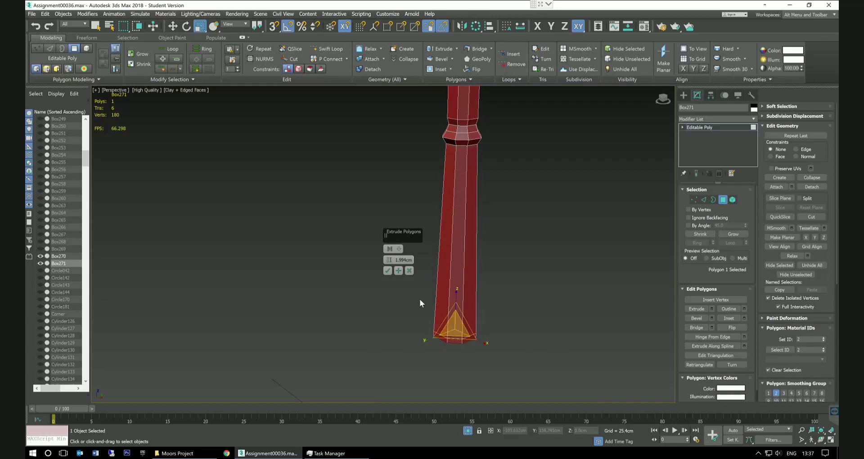
left_click(388, 271)
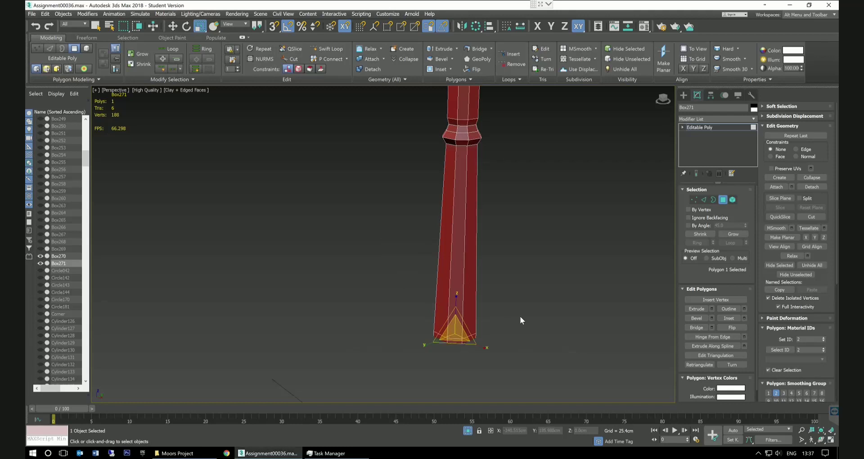
Select all eight edges around the bottom of the short segment and scale them outward in X and Y into a flared rim.
middle_click_drag(520, 317, 523, 311, "alt")
left_click(704, 201)
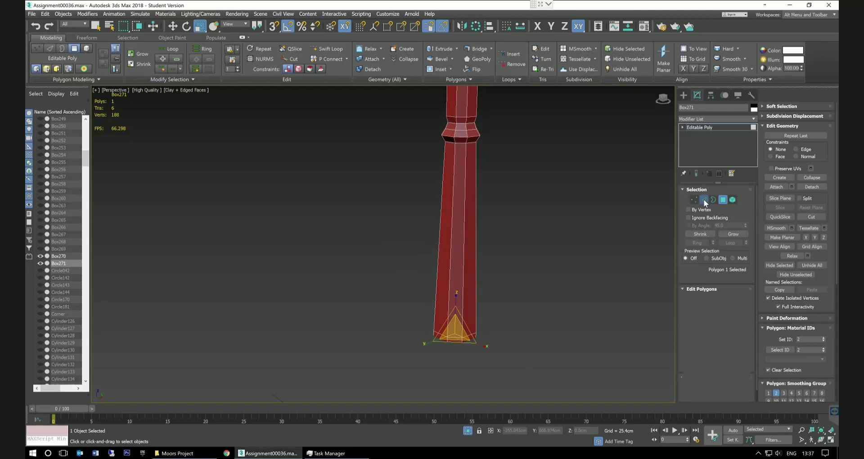
middle_click_drag(488, 337, 493, 326, "alt")
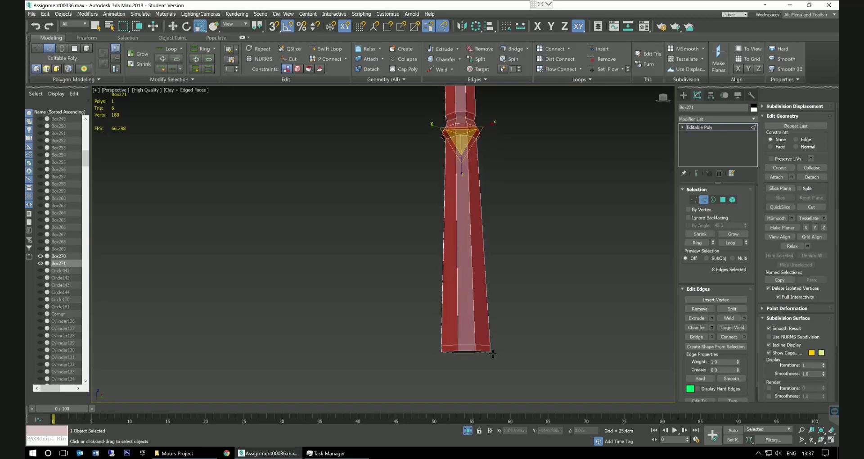
scroll(493, 355, "up", 4)
middle_click_drag(496, 356, 510, 349)
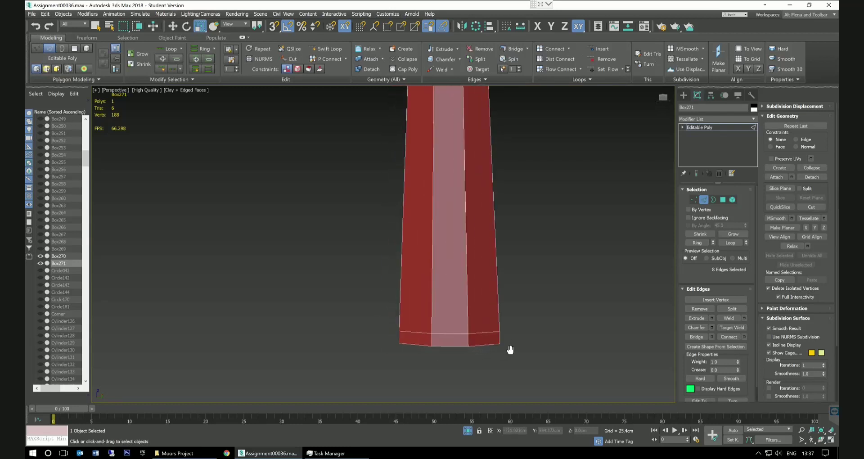
mouse_move(387, 354)
left_mouse_down()
mouse_move(377, 355)
mouse_move(388, 338)
left_mouse_up()
middle_click_drag(514, 349, 538, 323, "alt")
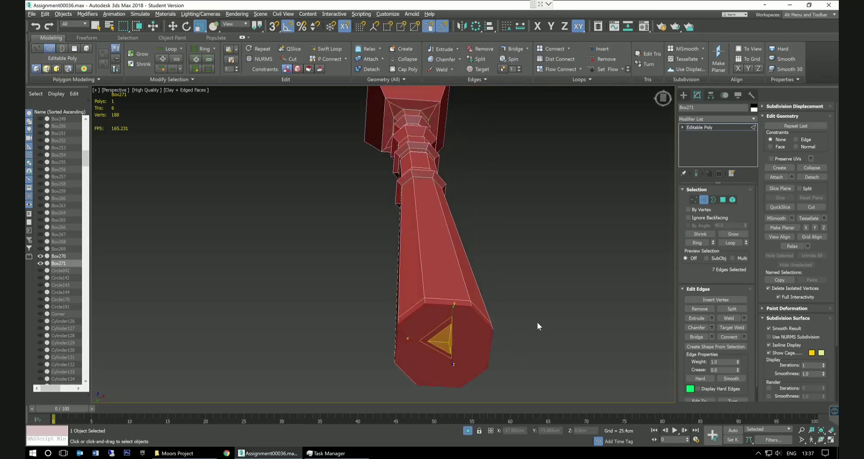
left_click(408, 377, "ctrl")
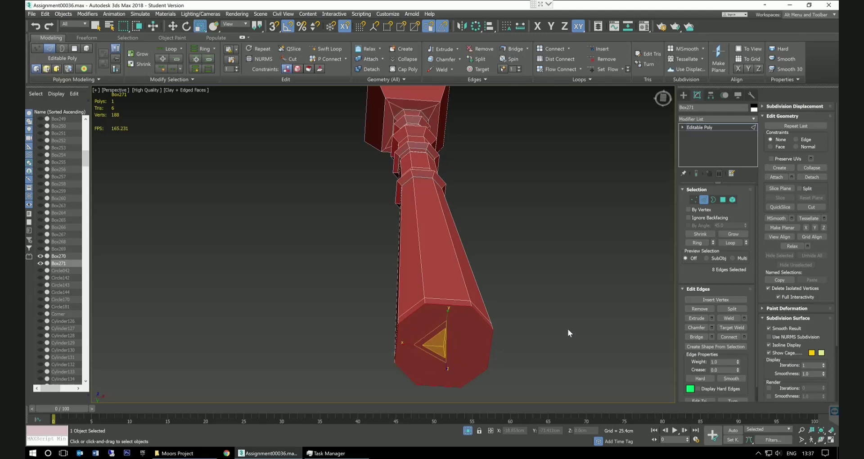
middle_click_drag(549, 330, 490, 366, "alt")
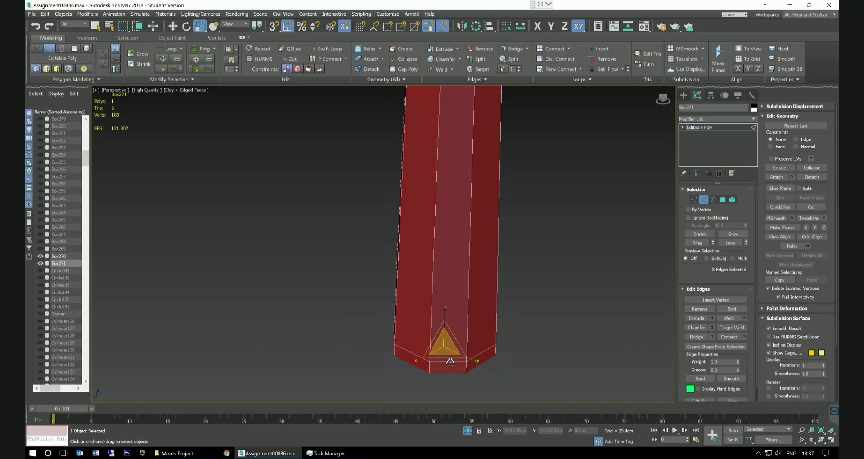
key("ctrl+d")
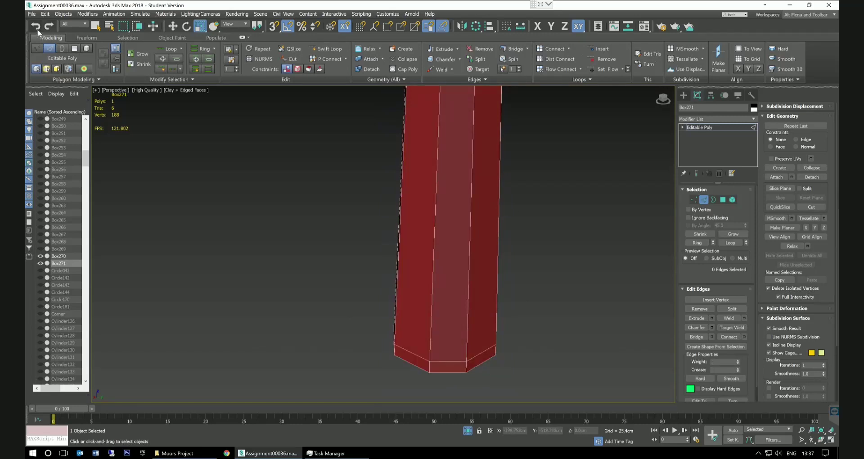
key("ctrl+z")
left_click_drag(446, 362, 447, 366, "shift")
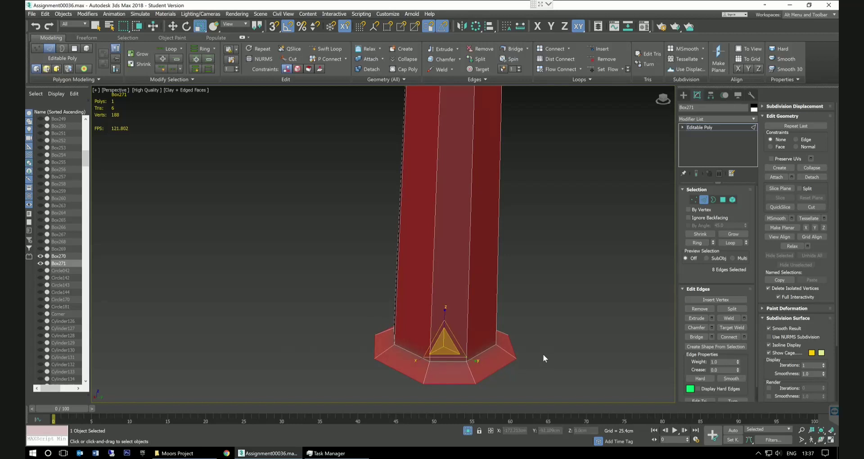
Move the flared bottom edge loop up in Z to about 103.2 cm to flatten the rim beneath the shaft.
scroll(542, 354, "down", 3)
left_click_drag(491, 364, 490, 362)
left_click(174, 27)
left_click(172, 27)
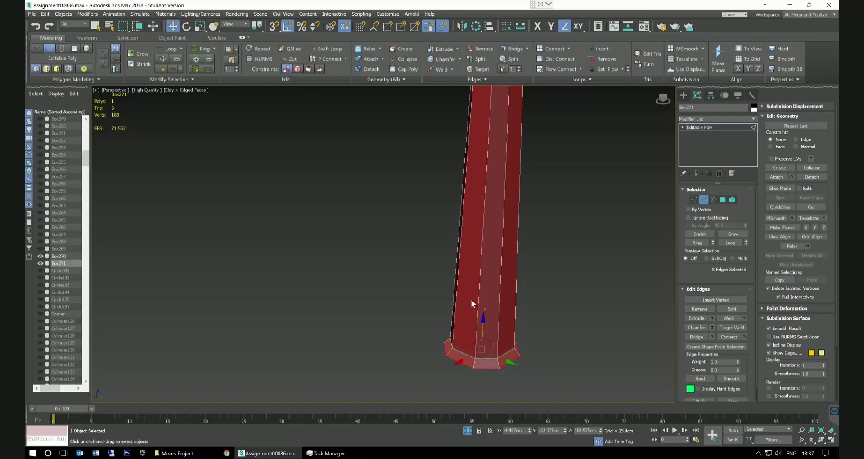
mouse_move(483, 314)
left_mouse_down()
mouse_move(486, 322)
mouse_move(487, 315)
left_mouse_up()
middle_click_drag(576, 323, 573, 299)
scroll(503, 304, "up", 3)
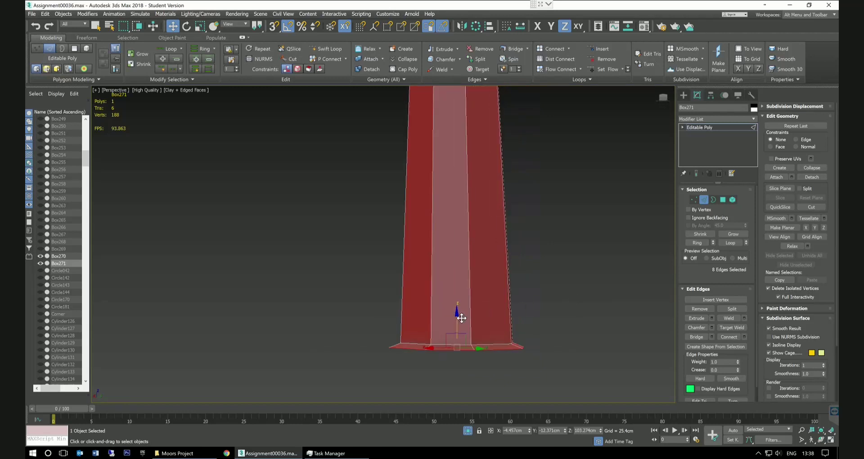
left_click_drag(462, 318, 462, 319)
Extrude the end polygon below the flared rim downward three times by 5.818 cm each to stack three equal foot segments.
left_click(723, 202)
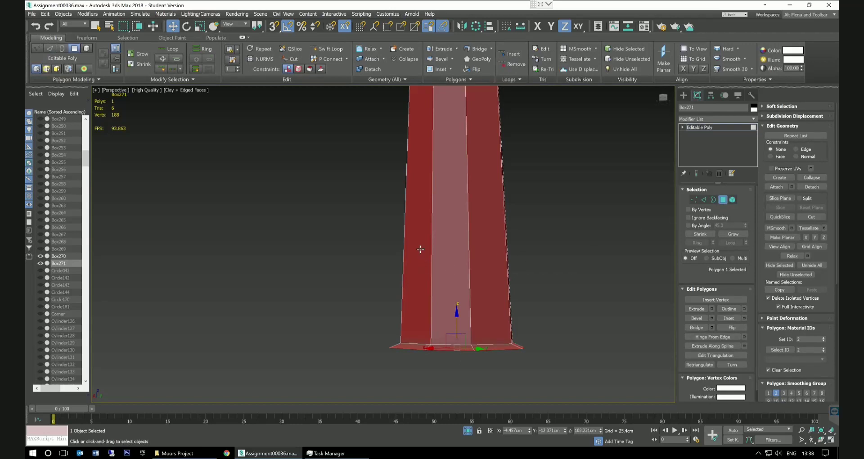
left_click(712, 309)
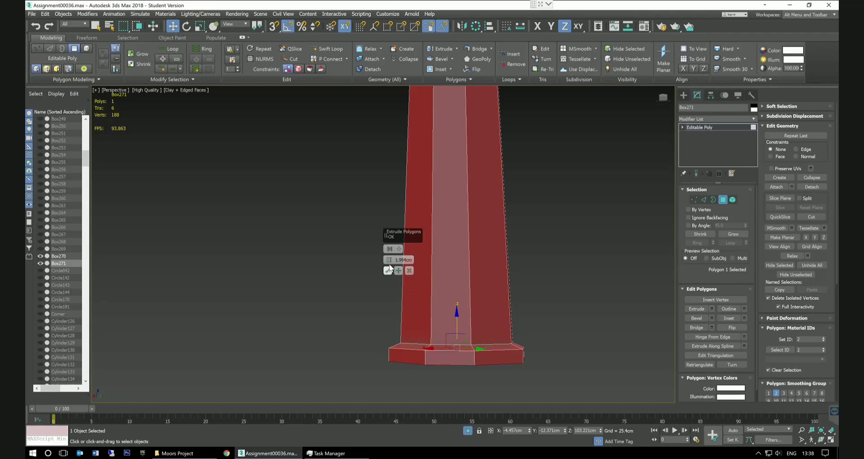
left_click_drag(389, 260, 392, 262)
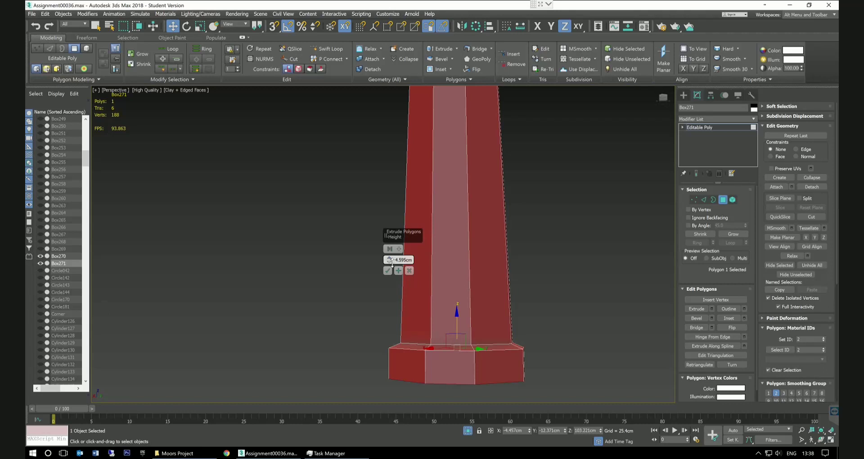
left_click_drag(391, 263, 390, 259)
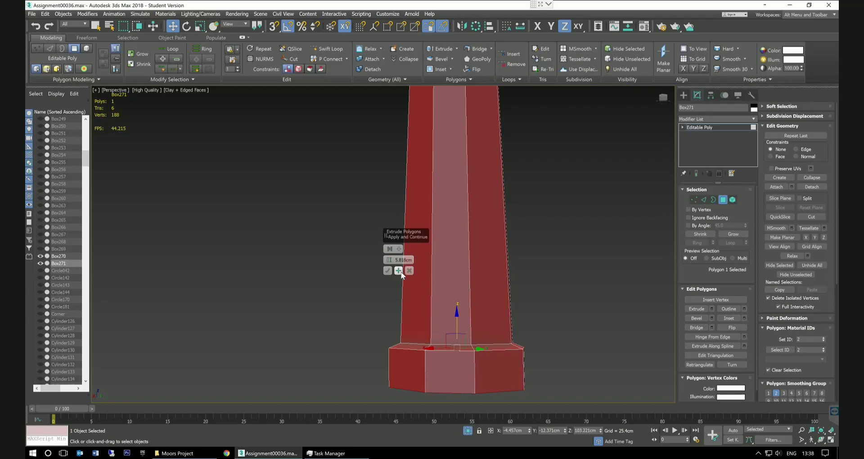
left_click(399, 271)
scroll(571, 281, "down", 2)
middle_click_drag(572, 282, 556, 273)
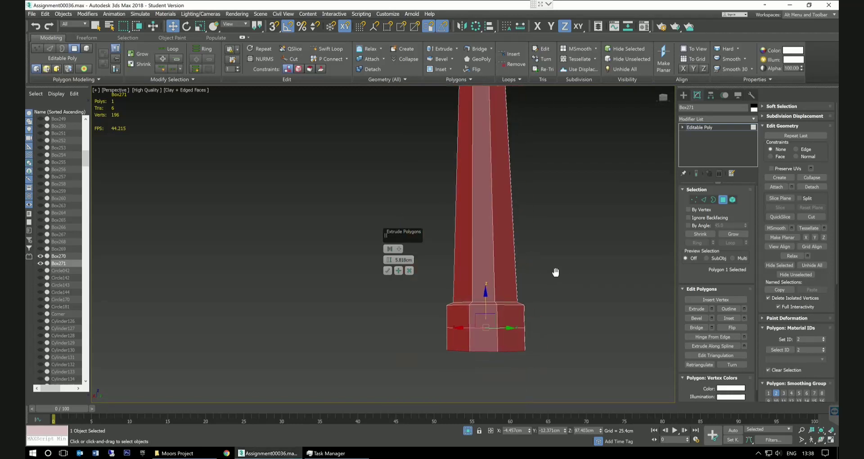
left_click(399, 271)
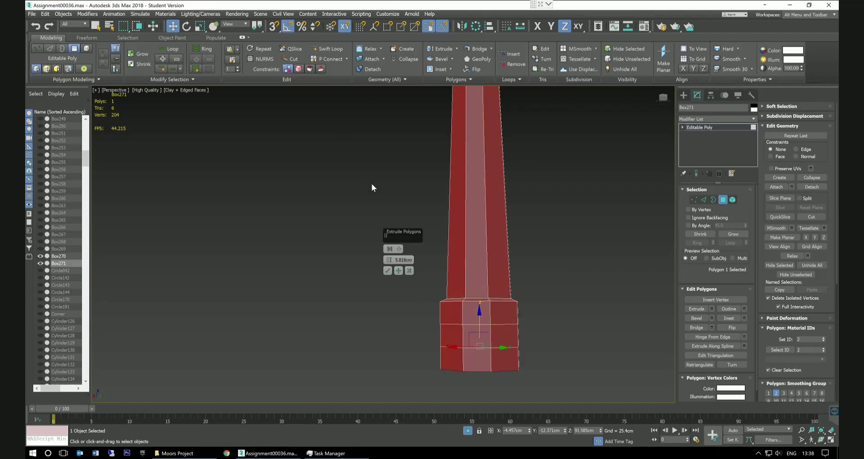
left_click(387, 271)
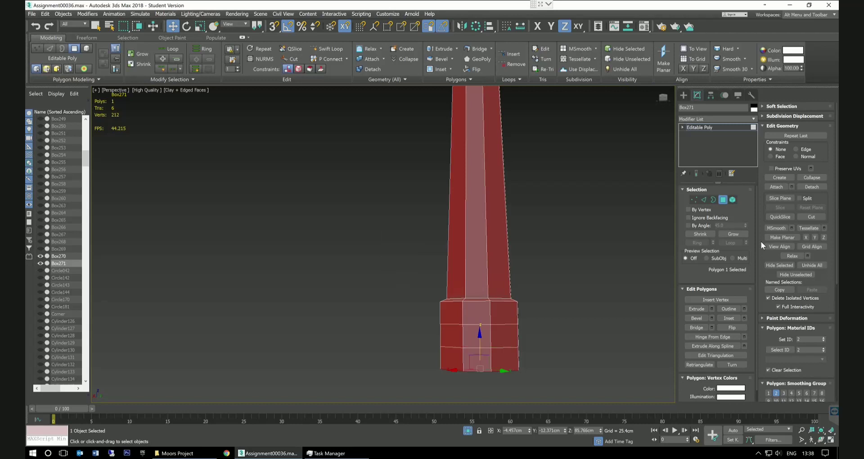
Select the edge loop between the second and third foot segments and scale it outward in X and Y into a wide bulge.
left_click(704, 200)
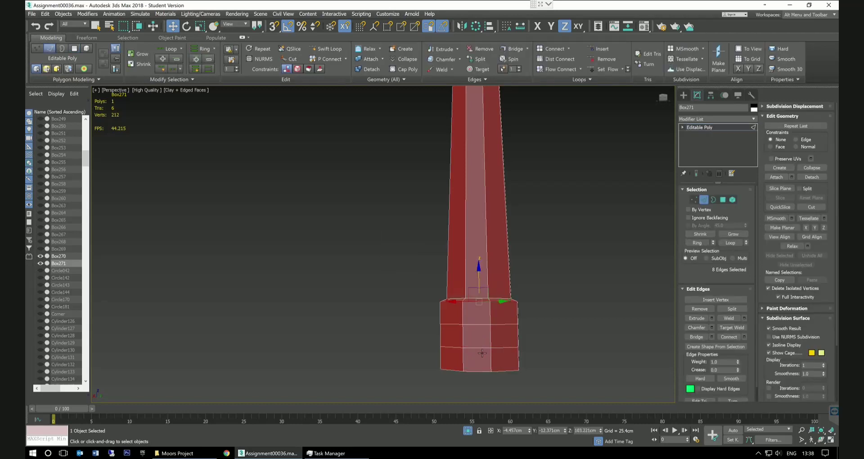
left_click(483, 353)
double_click(483, 353)
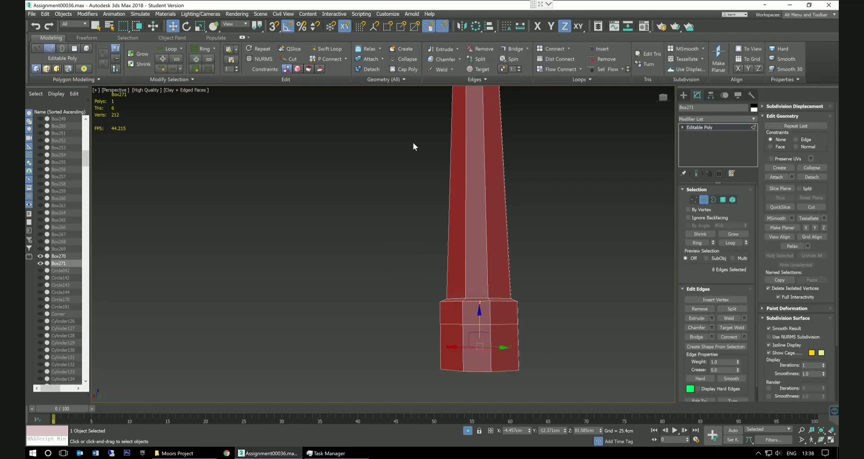
left_click(196, 26)
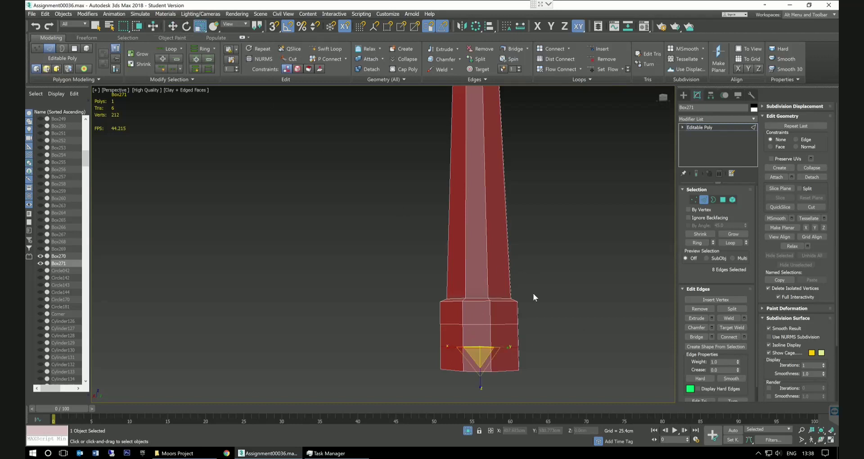
middle_click_drag(598, 312, 601, 318, "alt")
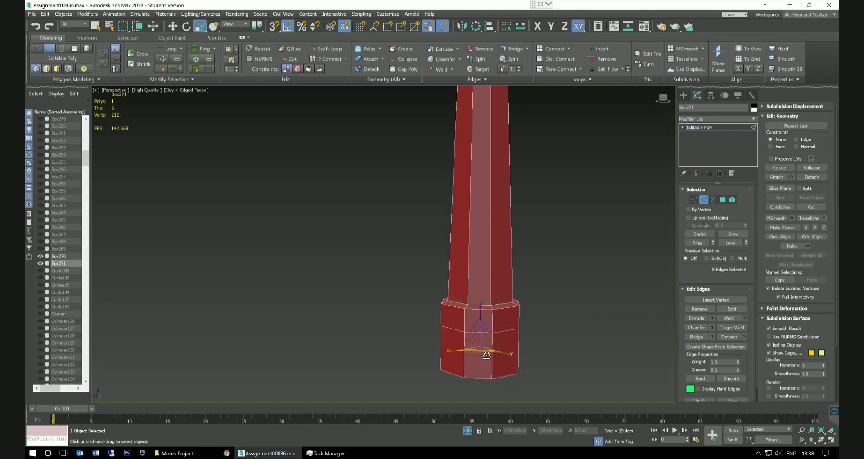
left_click_drag(487, 355, 487, 358)
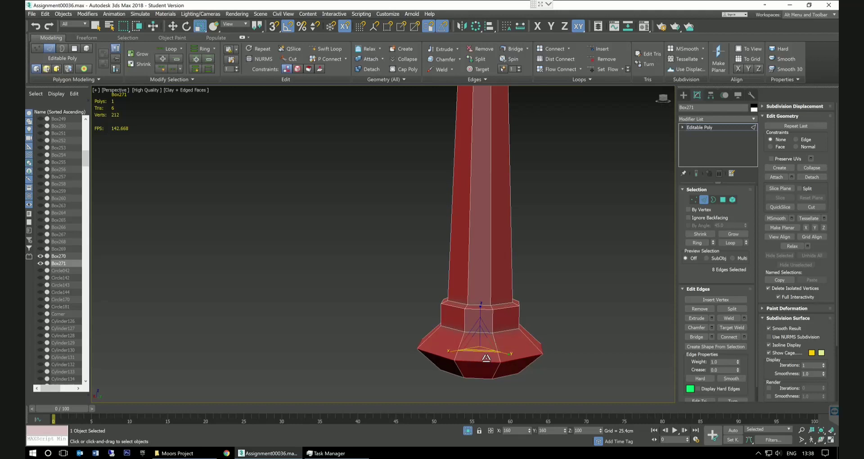
left_click_drag(487, 358, 485, 358)
Select the edges from the bulge's widest loop down to the foot's end and move them slightly down in Z.
scroll(563, 335, "down", 3)
middle_click_drag(562, 339, 567, 336, "alt")
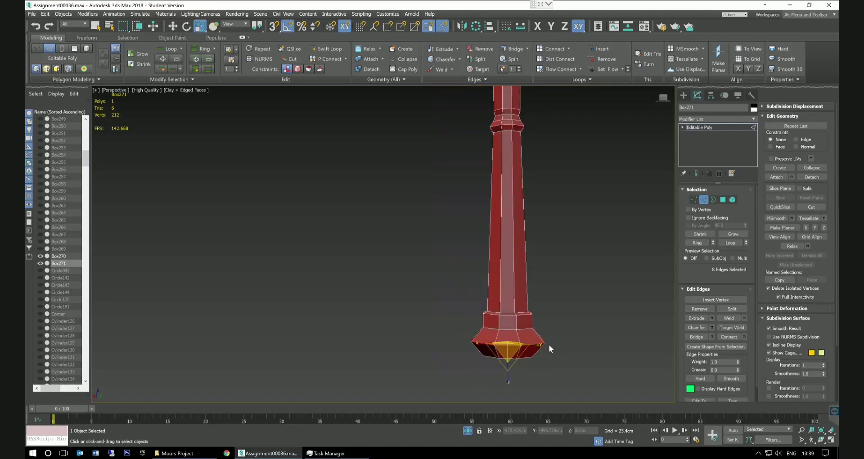
scroll(574, 343, "up", 2)
scroll(574, 343, "down", 6)
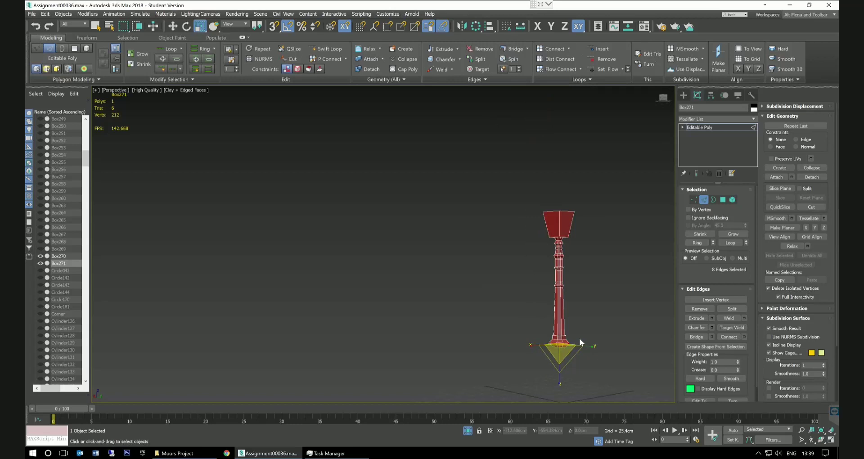
scroll(580, 340, "up", 5)
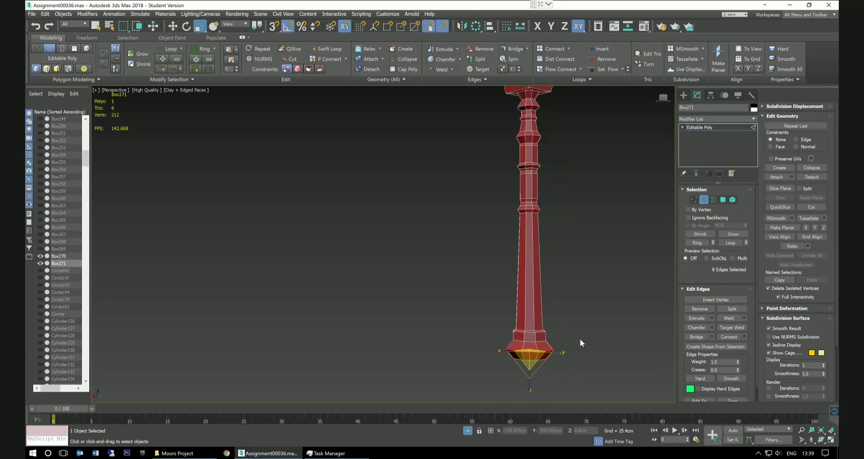
scroll(580, 338, "up", 5)
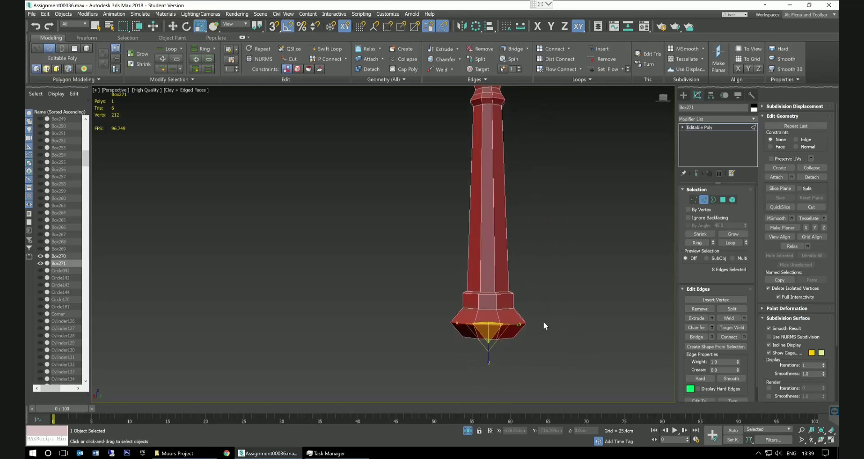
middle_click_drag(544, 322, 575, 308)
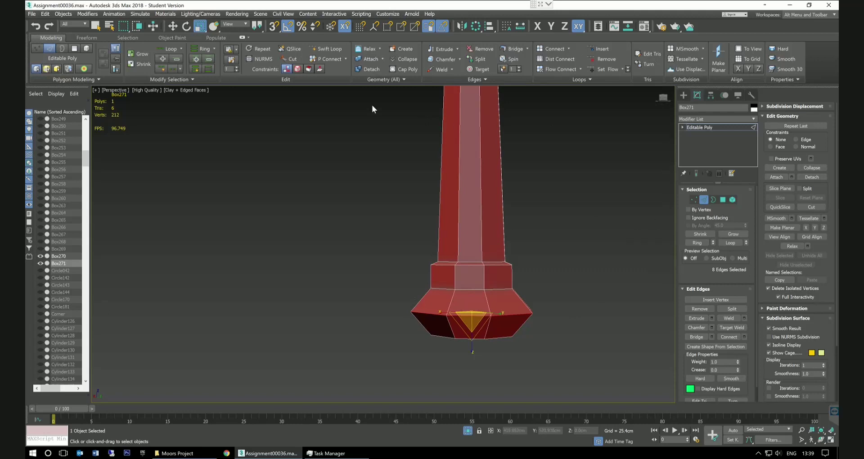
left_click(173, 26)
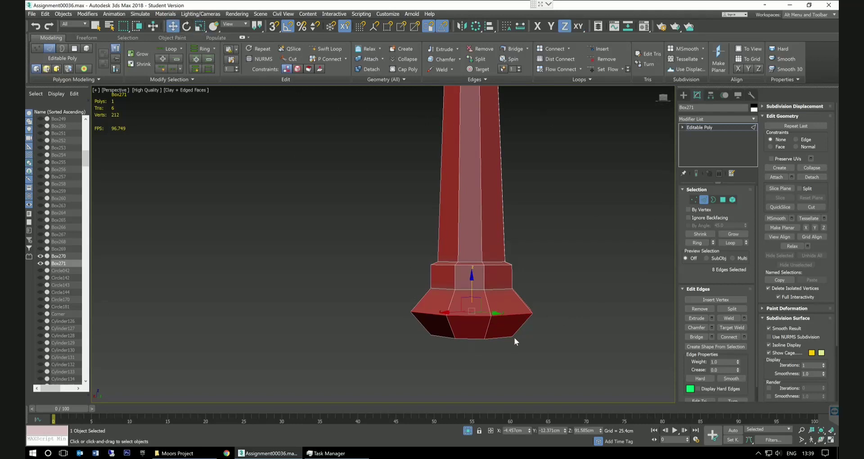
left_click_drag(555, 309, 347, 355)
left_click_drag(416, 287, 417, 287, "alt")
left_click_drag(473, 294, 477, 302)
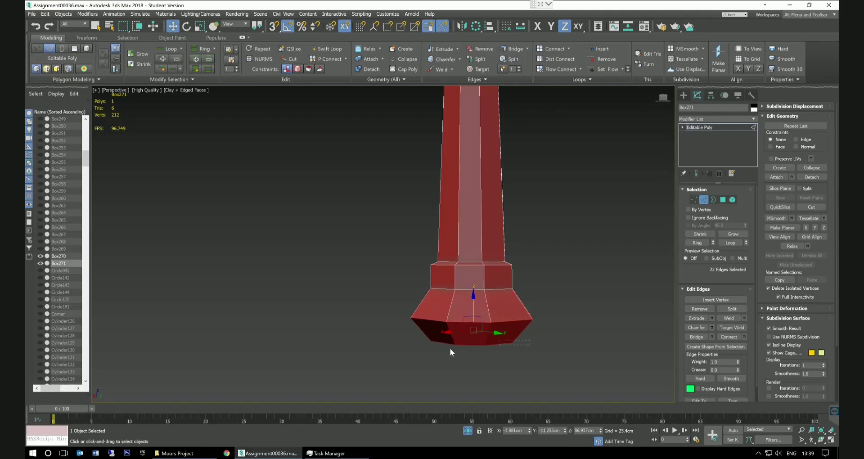
Select only the eight edges around the foot's bottom end and move them down in Z to about 83.1 cm.
left_click_drag(400, 349, 401, 349, "alt")
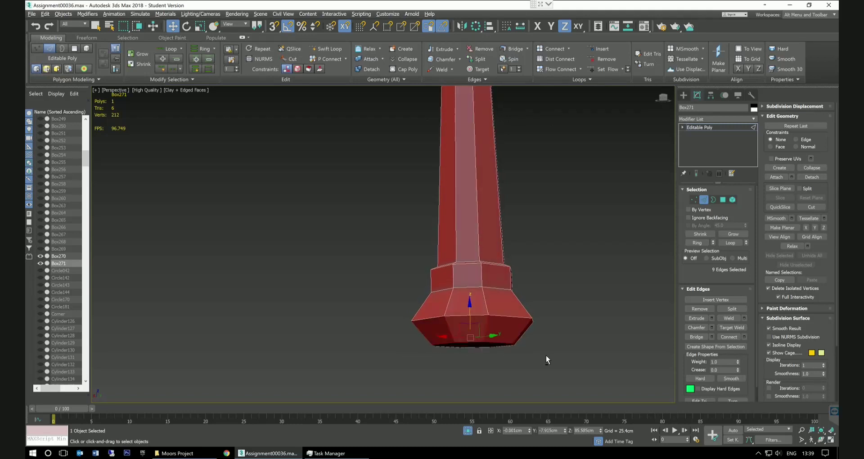
left_click(533, 339)
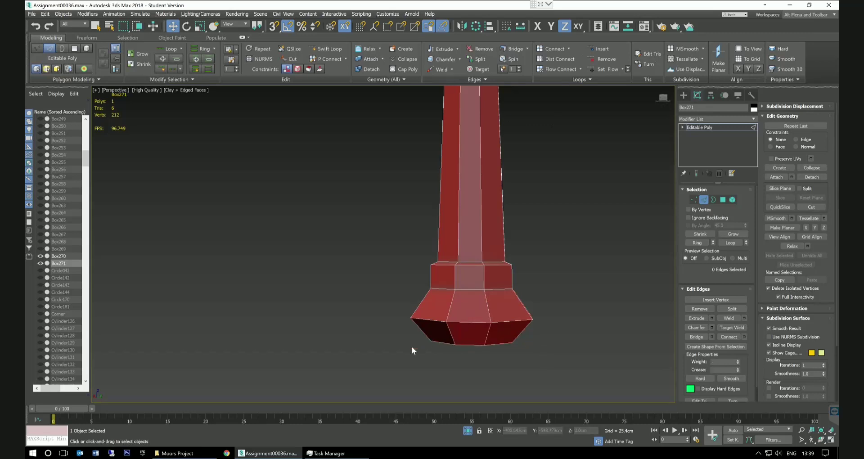
left_click_drag(552, 370, 553, 370)
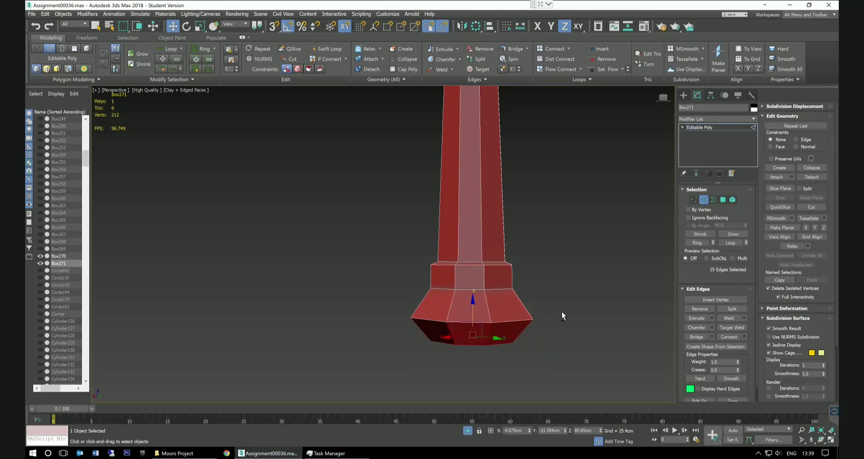
left_click_drag(369, 334, 369, 333, "alt")
middle_click_drag(531, 352, 526, 363, "alt")
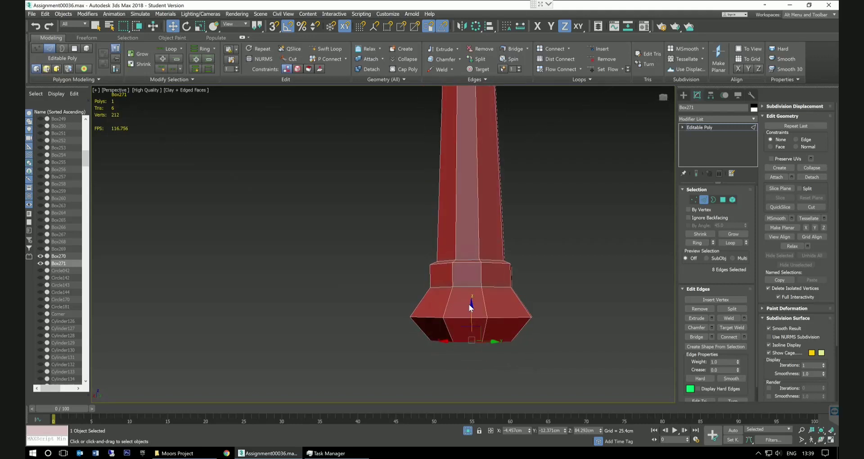
left_click_drag(471, 307, 476, 314)
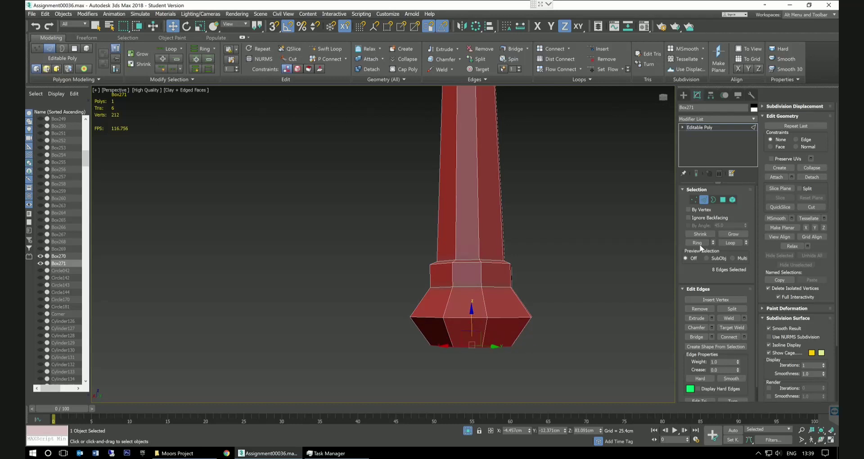
Extrude the end polygon beneath the bulge downward by 5.818 cm to form a straight neck.
left_click(724, 202)
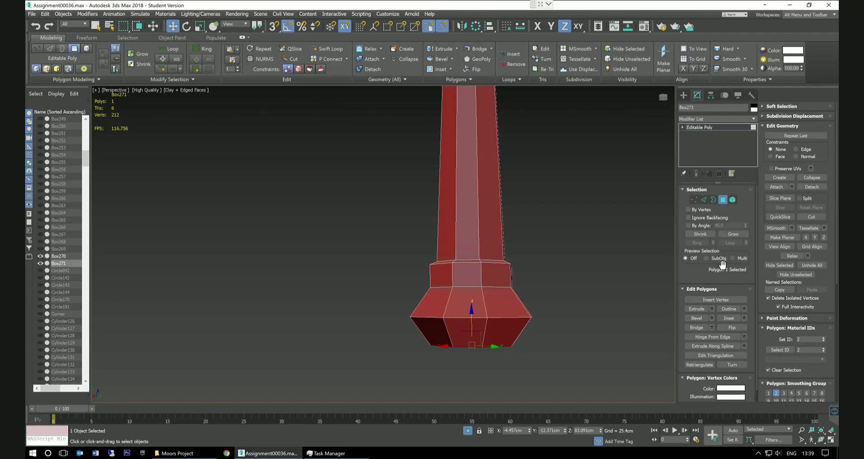
left_click(712, 310)
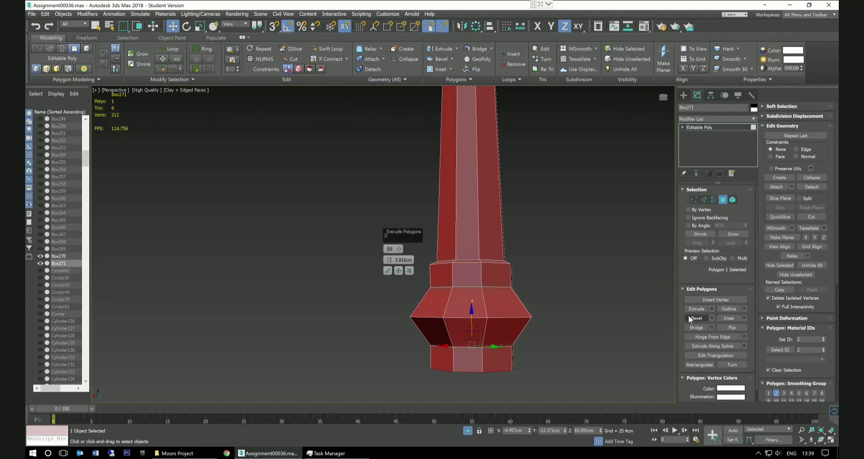
left_click(399, 271)
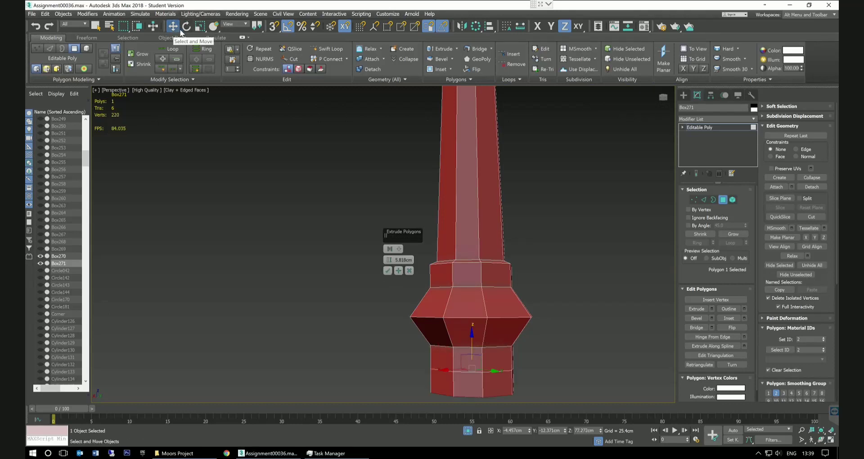
left_click(200, 26)
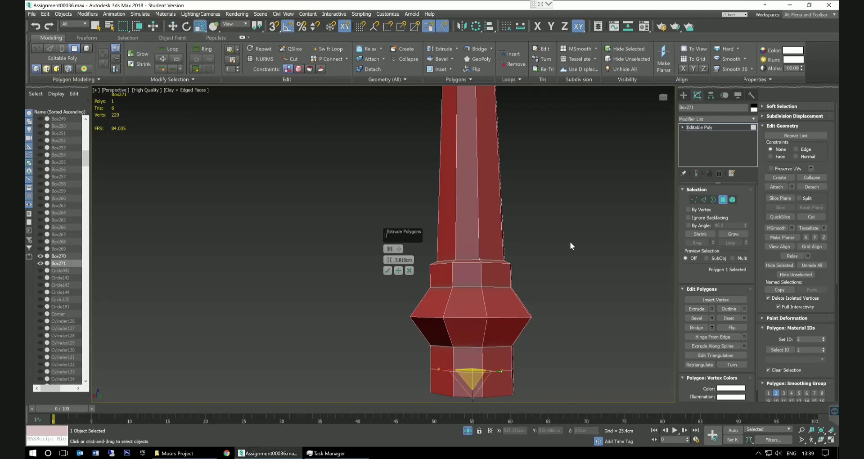
middle_click_drag(587, 235, 584, 216)
middle_click_drag(597, 302, 600, 323, "alt")
left_click_drag(473, 363, 471, 360)
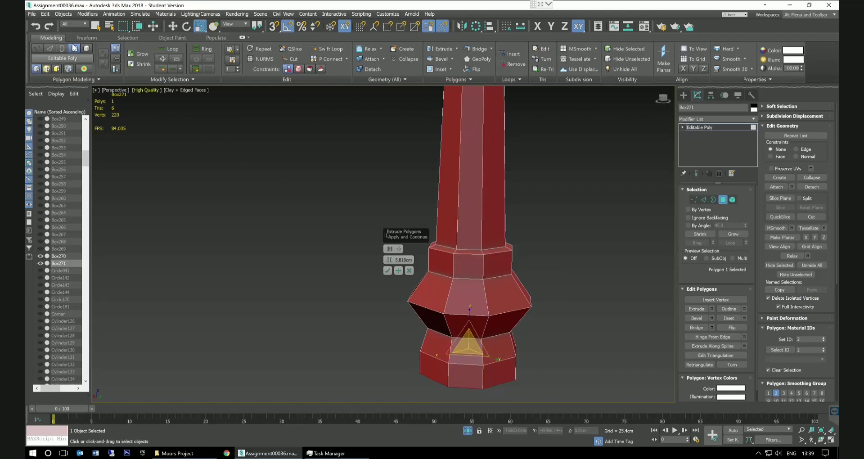
left_click(35, 26)
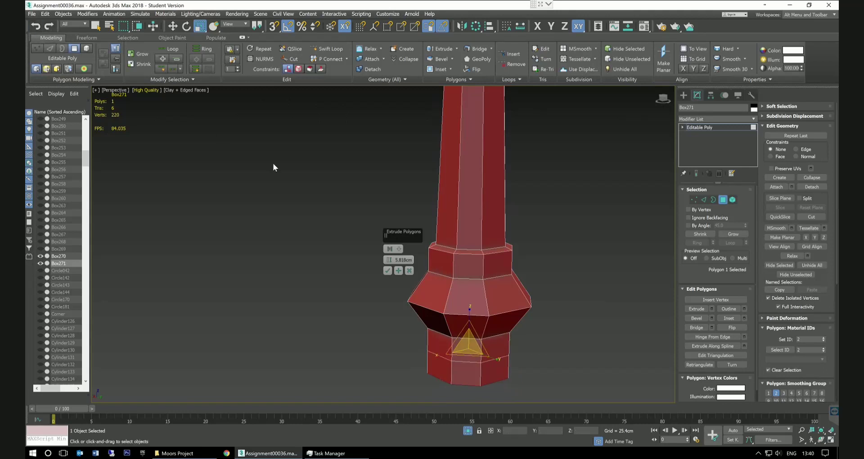
Extrude the end polygon another 5.818 cm and scale it outward in X and Y to just over 150% to flare the base.
left_click(399, 270)
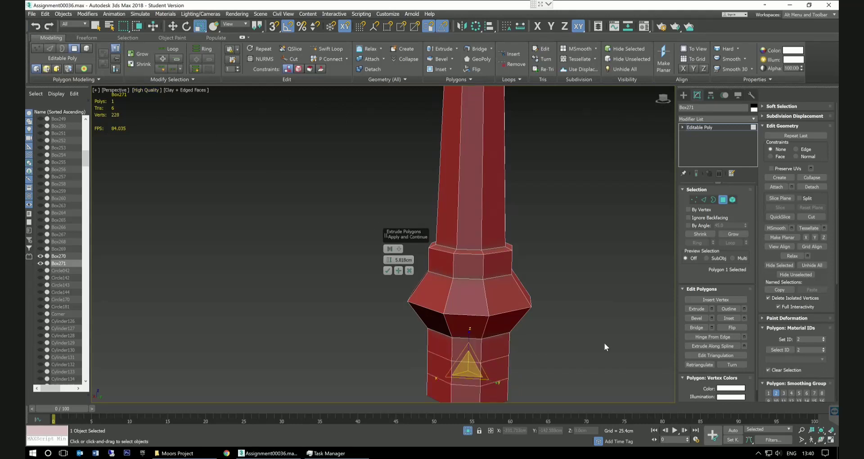
middle_click_drag(554, 349, 527, 333)
left_click_drag(467, 355, 467, 359)
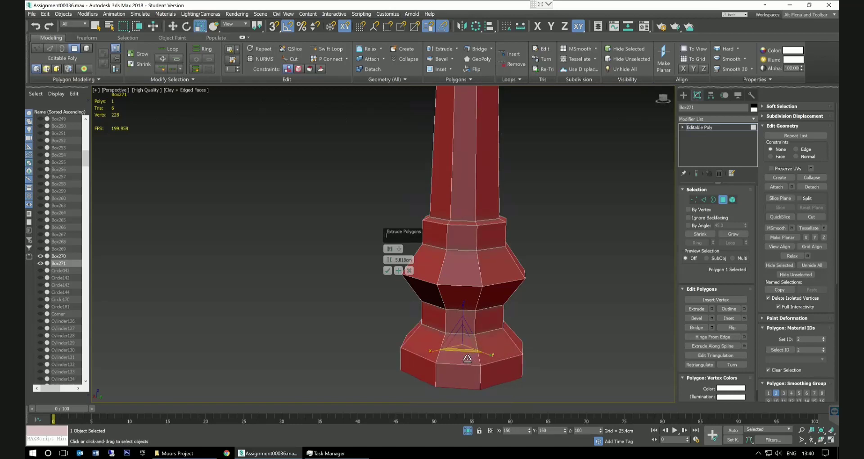
left_click_drag(468, 359, 470, 361)
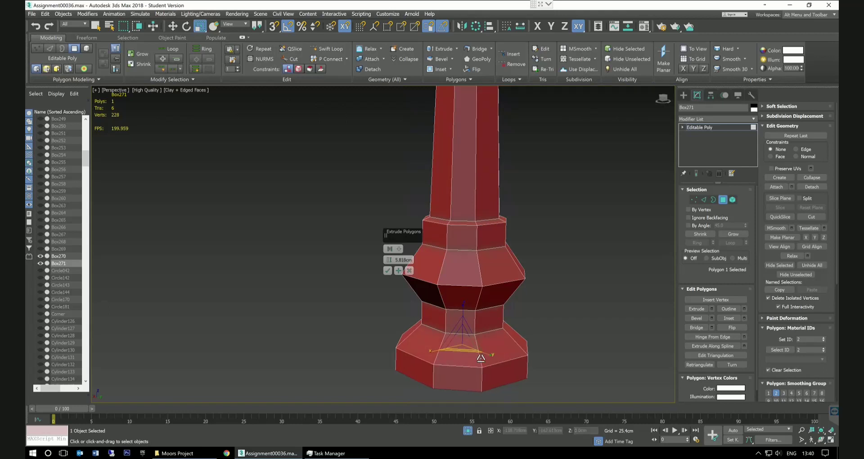
Extrude the flared end polygon downward by 5.818 cm, and again by 17.903 cm to form a tall base block.
middle_click_drag(578, 338, 589, 273)
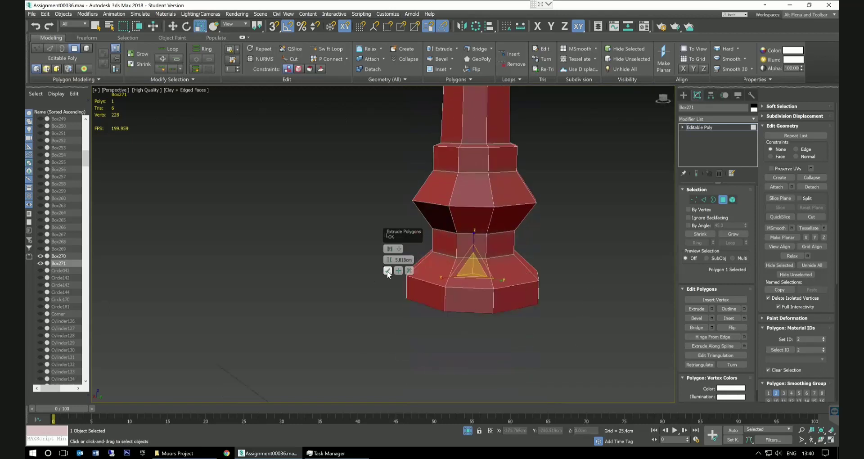
left_click(399, 270)
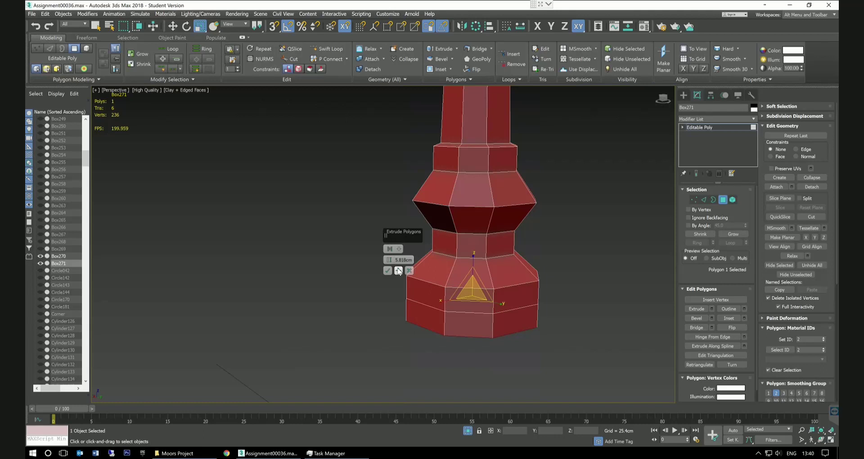
left_click_drag(389, 263, 389, 249)
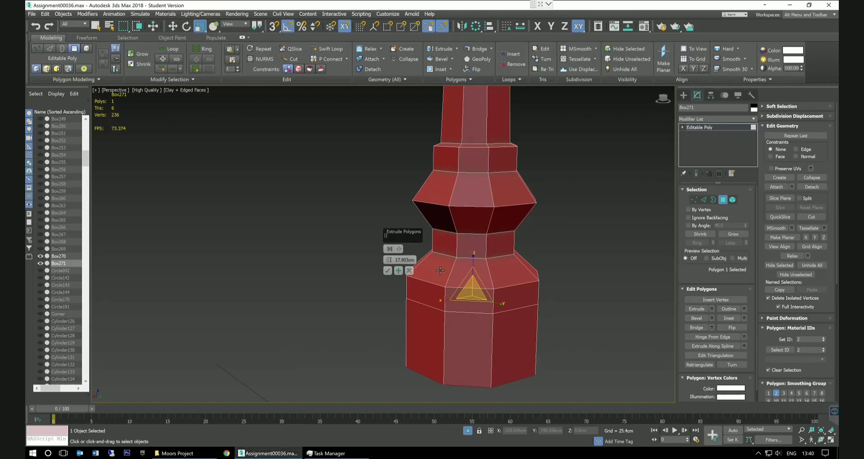
left_click(399, 271)
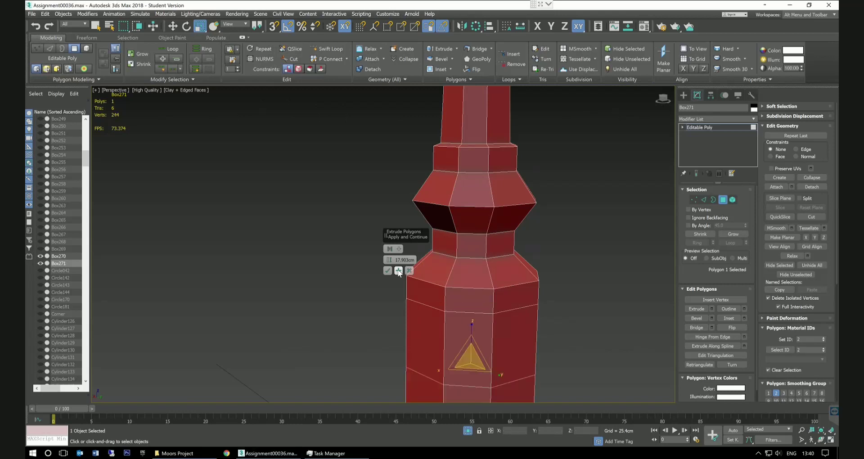
Set the height of the next extrusion below the base block to about 5.2 cm.
scroll(623, 299, "down", 2)
middle_click_drag(622, 298, 553, 278)
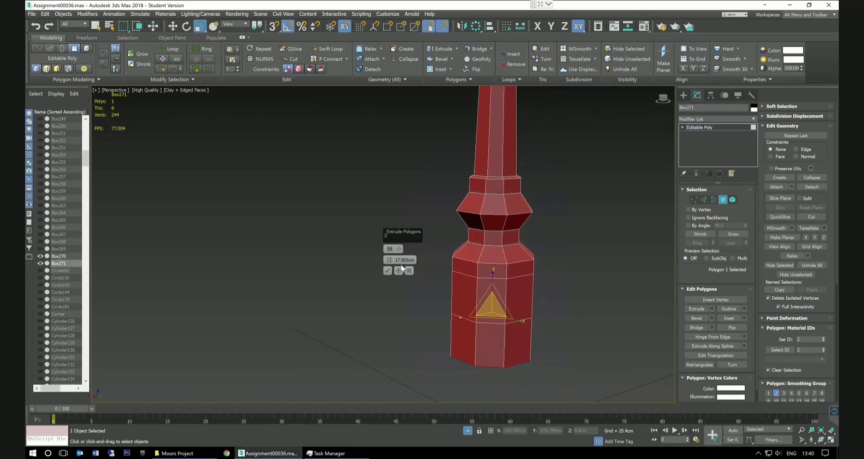
left_click_drag(389, 260, 395, 284)
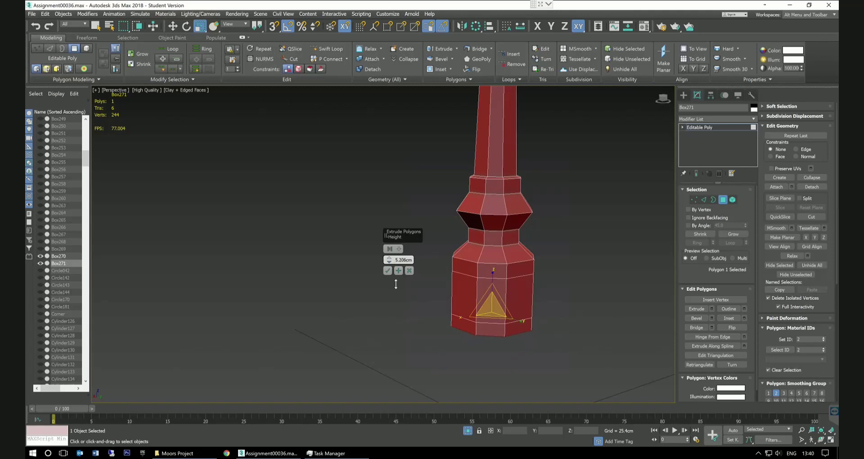
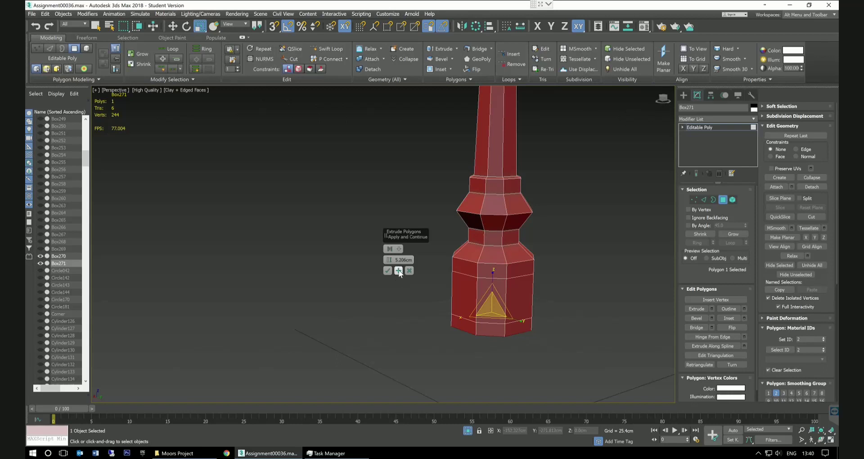
Extrude the end polygon below the block twice by 5.206 cm, scaling it outward in X and Y each time to form a stepped flare.
left_click(398, 270)
left_click_drag(487, 330, 497, 336)
key("ctrl+z")
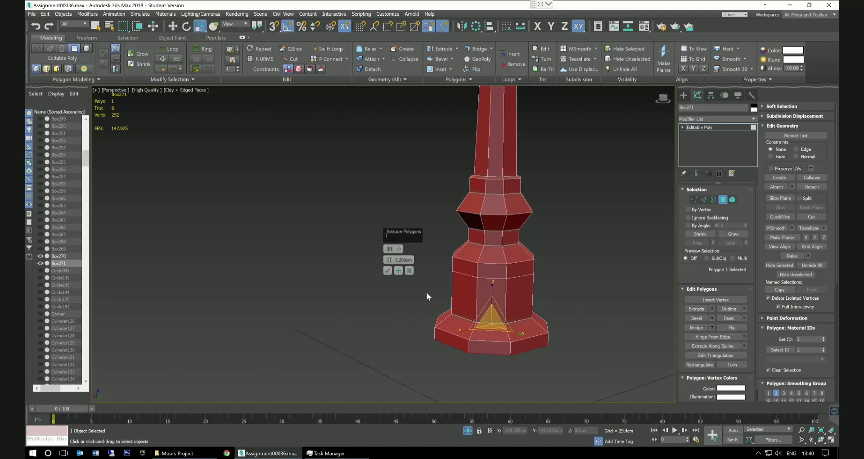
left_click(399, 270)
left_click_drag(498, 347, 497, 346)
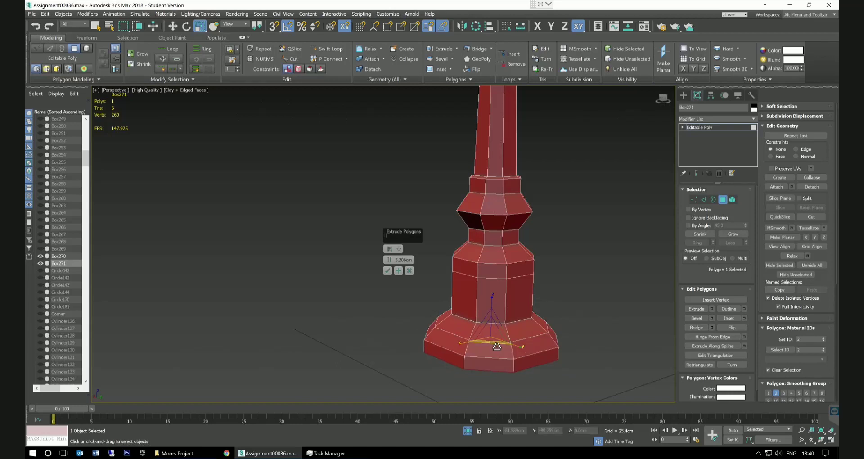
Widen the flare with another 5.206 cm extrusion scaled outward in X and Y, and finish it with a straight 5.206 cm rim.
middle_click_drag(566, 334, 558, 313)
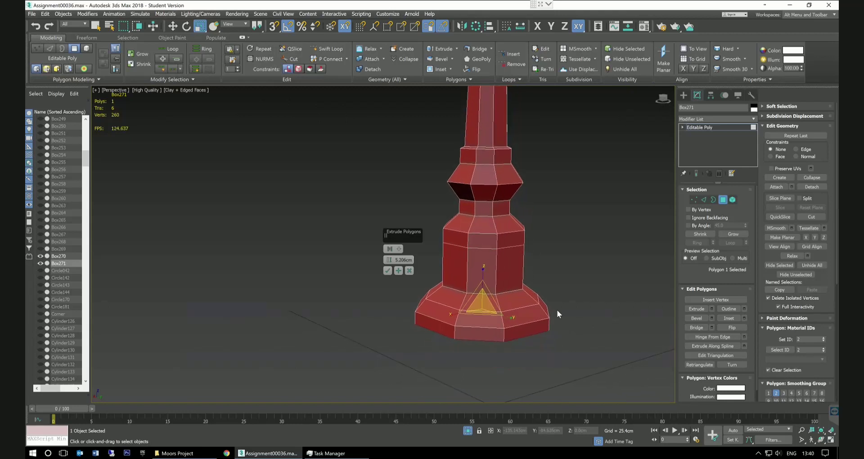
left_click(399, 271)
left_click_drag(483, 332, 485, 333)
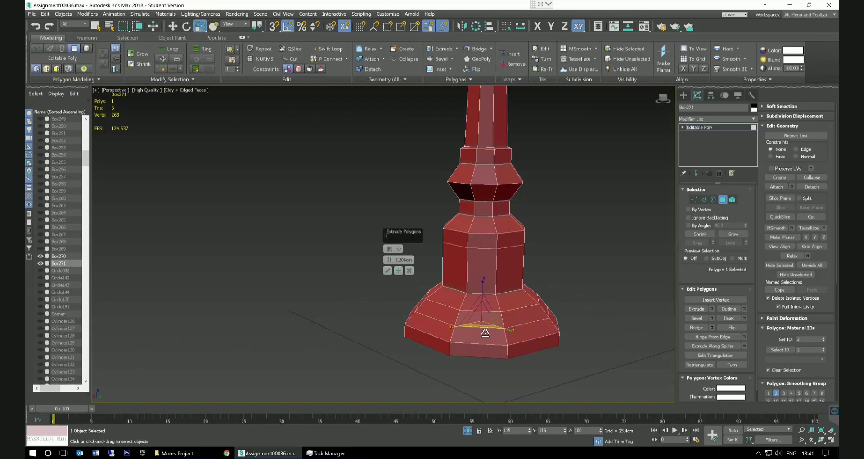
left_click_drag(486, 333, 486, 334)
left_click(398, 271)
left_click(387, 270)
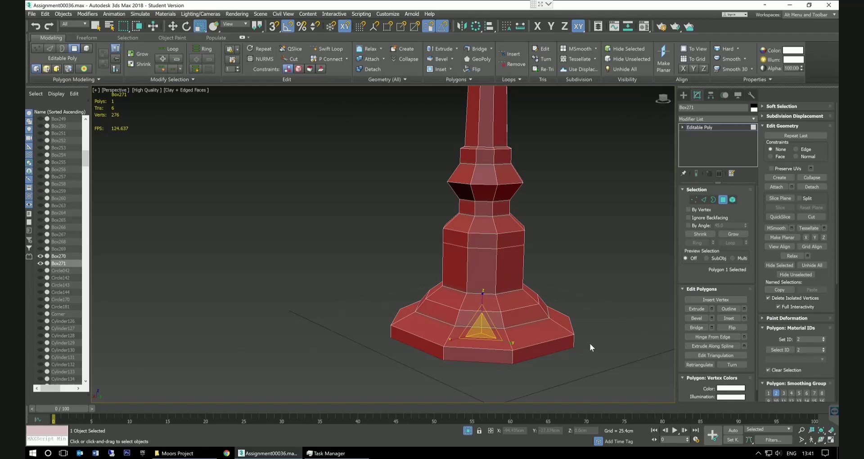
Extrude the bottom polygon of the flared rim downward by 15.914 cm.
middle_click_drag(590, 341, 589, 339, "alt")
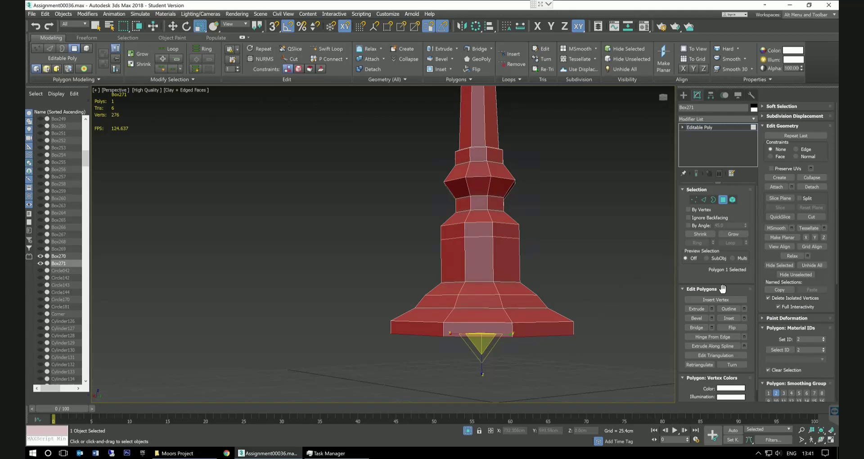
left_click(712, 309)
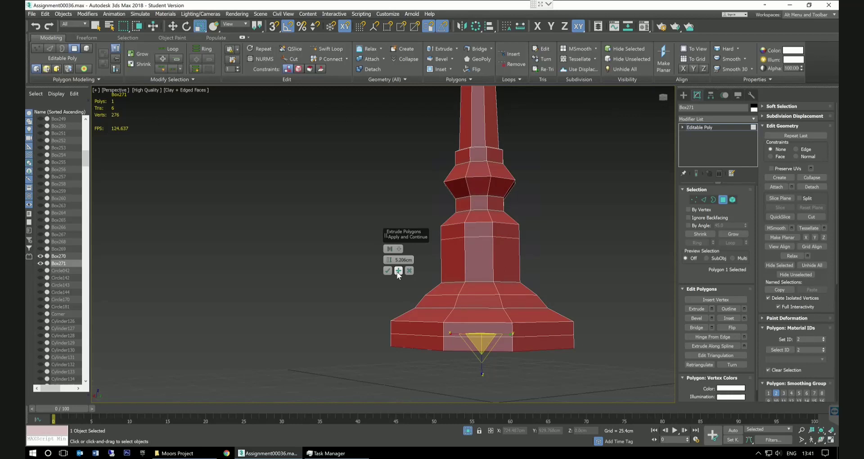
mouse_move(389, 259)
left_mouse_down()
mouse_move(391, 271)
mouse_move(390, 253)
left_mouse_up()
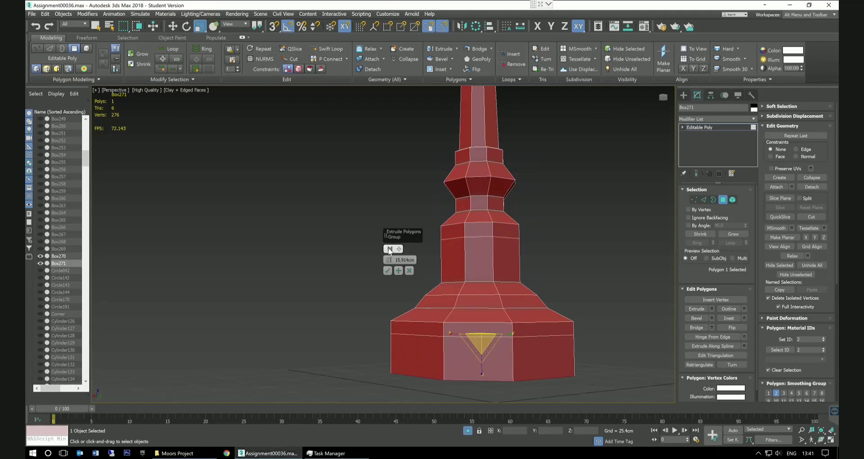
left_click(398, 270)
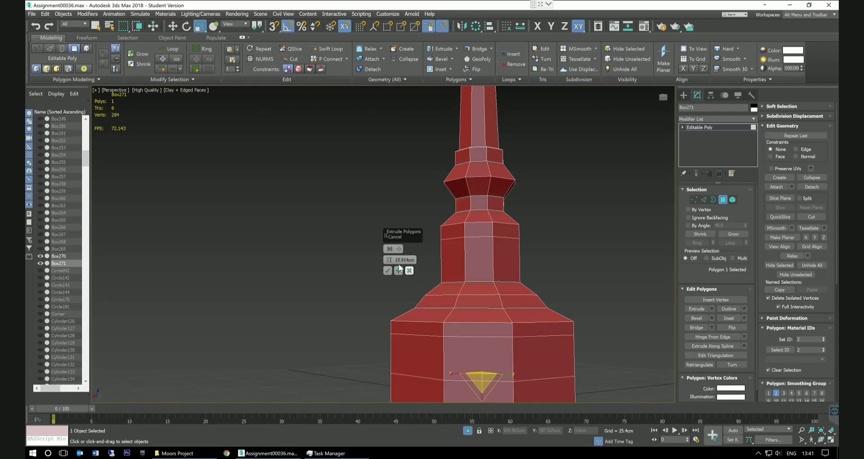
Set the next extrusion height to 5.512 cm and scale the end polygon inward in X and Y to about 65% to taper the underside.
left_click_drag(389, 259, 394, 305)
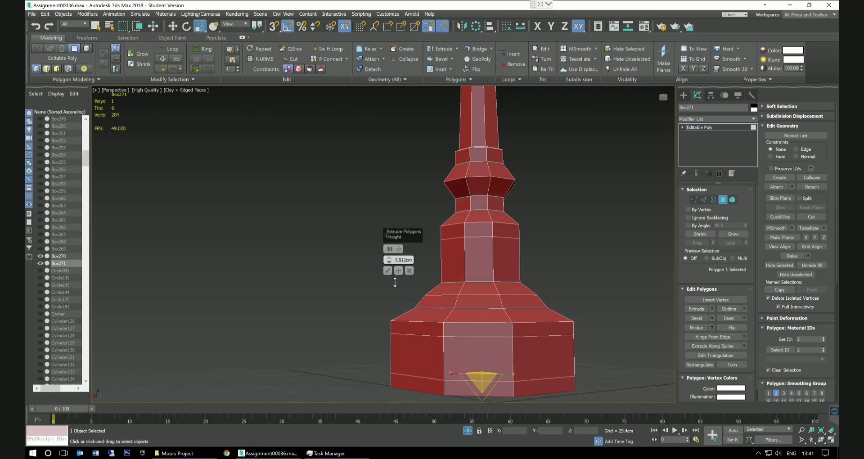
middle_click_drag(588, 291, 589, 263, "alt")
left_click_drag(477, 332, 476, 328)
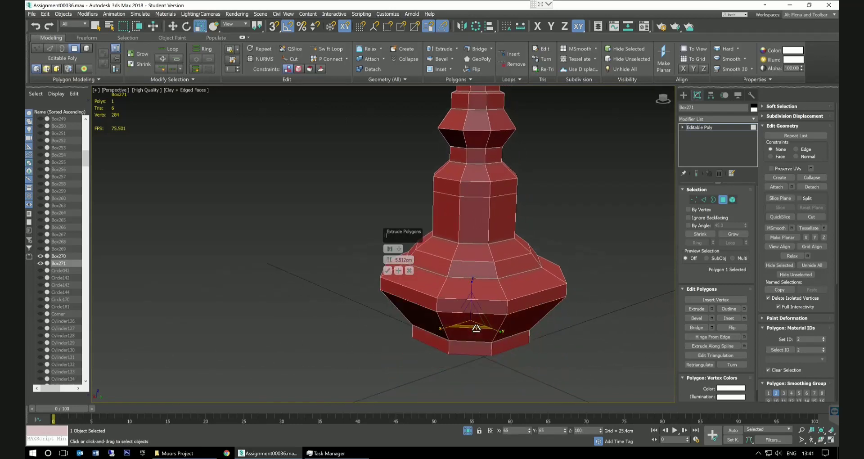
middle_click_drag(565, 360, 570, 336, "alt")
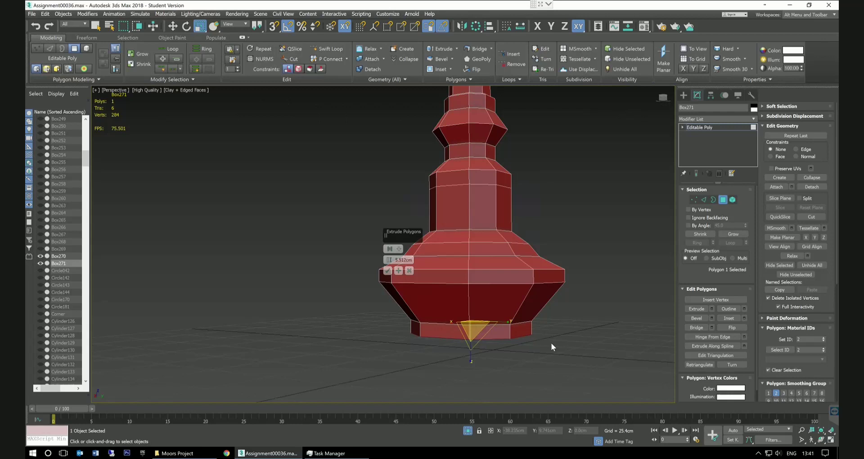
middle_click_drag(526, 339, 555, 344, "alt")
left_click_drag(485, 338, 483, 332)
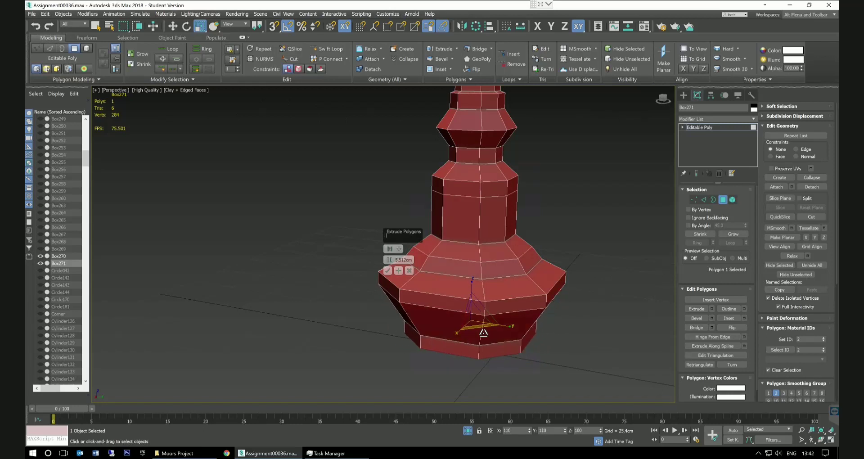
Extrude the narrowed end polygon downward by 5.512 cm, and again by 61.043 cm to form a long straight shaft.
left_click(399, 271)
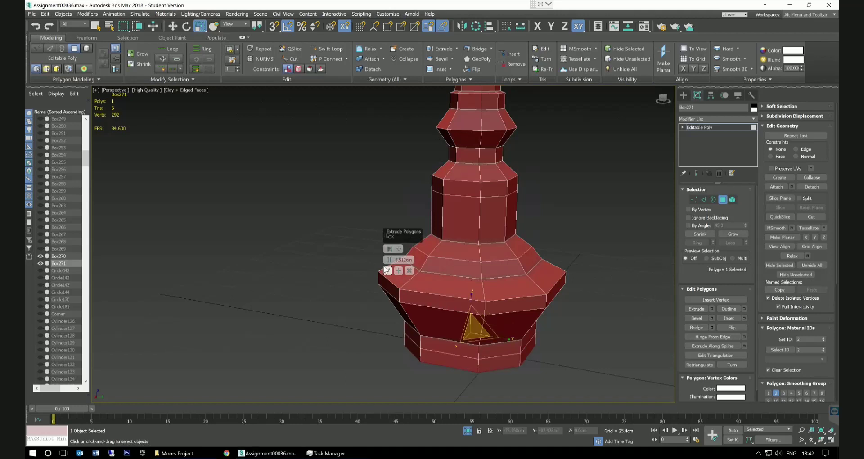
left_click_drag(388, 261, 388, 239)
scroll(605, 269, "down", 4)
middle_click_drag(600, 301, 565, 291)
middle_click_drag(565, 291, 591, 295, "alt")
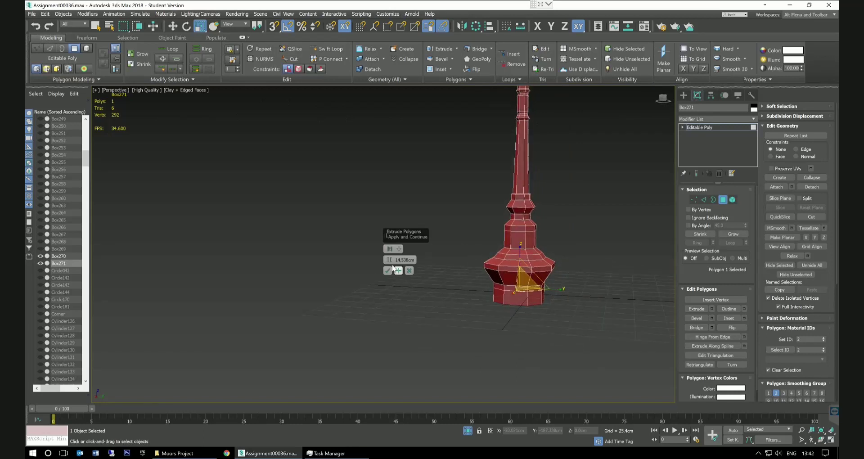
left_click_drag(389, 263, 394, 202)
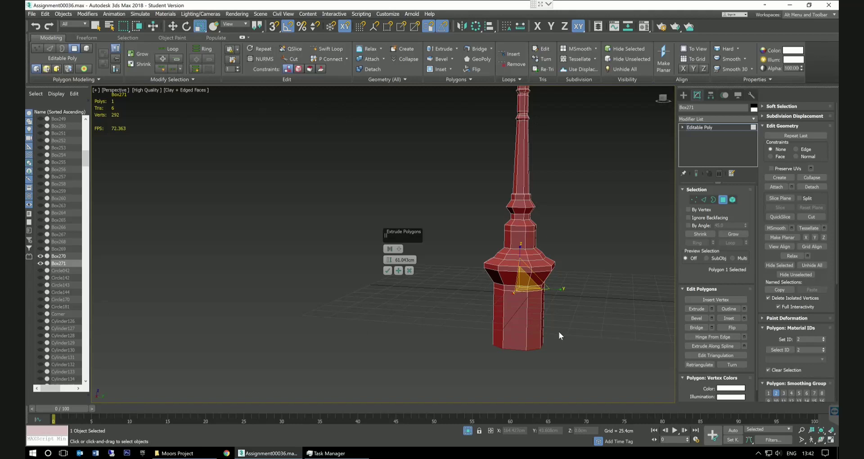
middle_click_drag(559, 336, 555, 325)
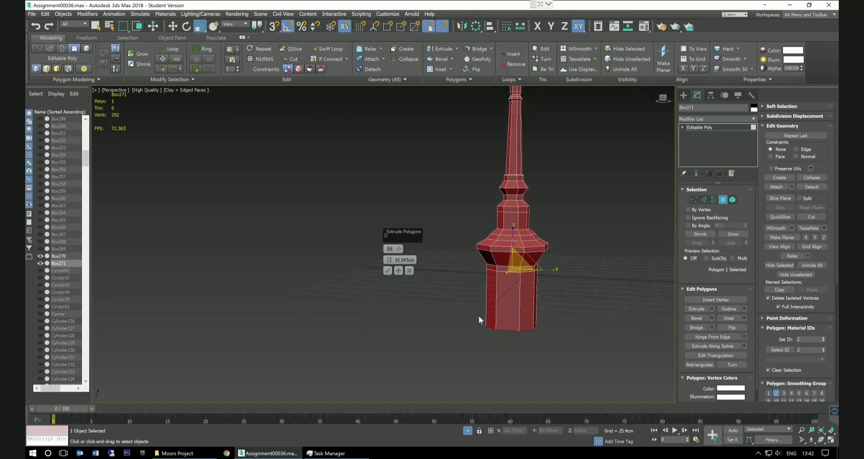
left_click(399, 271)
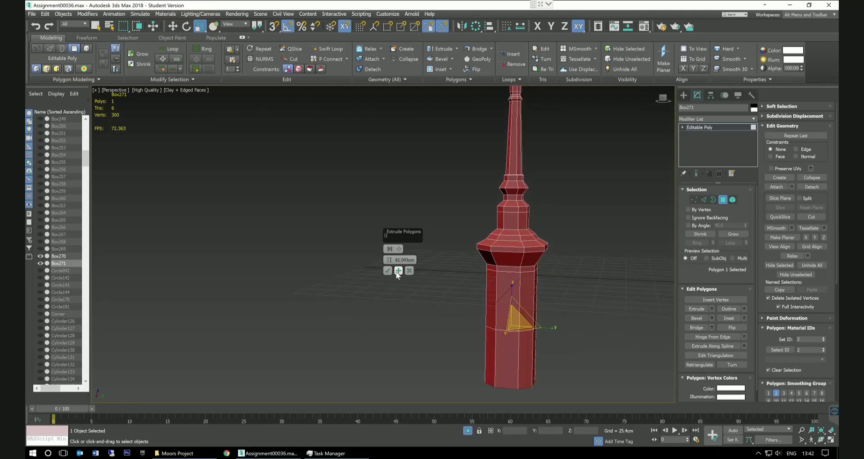
Extrude the end polygon below the long shaft by 11.631 cm three times to form equal bands.
left_click_drag(390, 264, 404, 333)
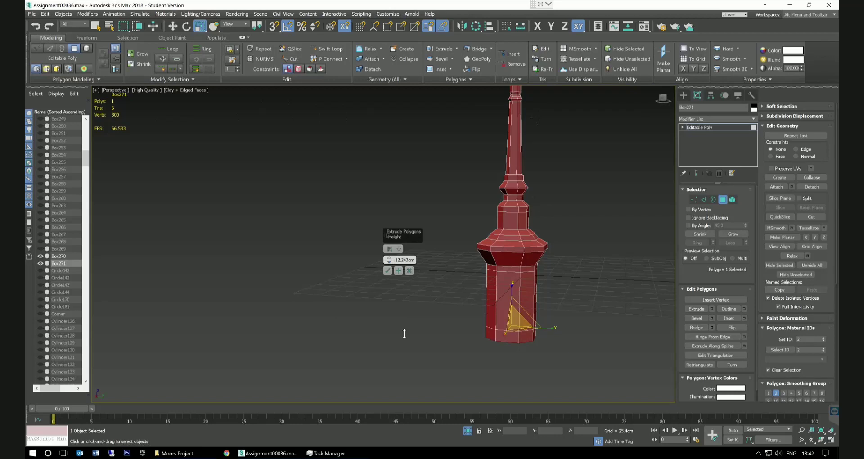
left_click_drag(405, 334, 403, 335)
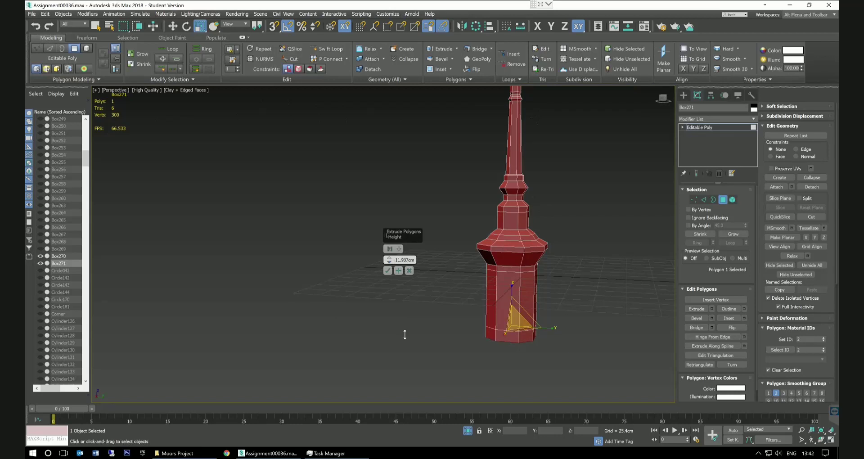
left_click(399, 270)
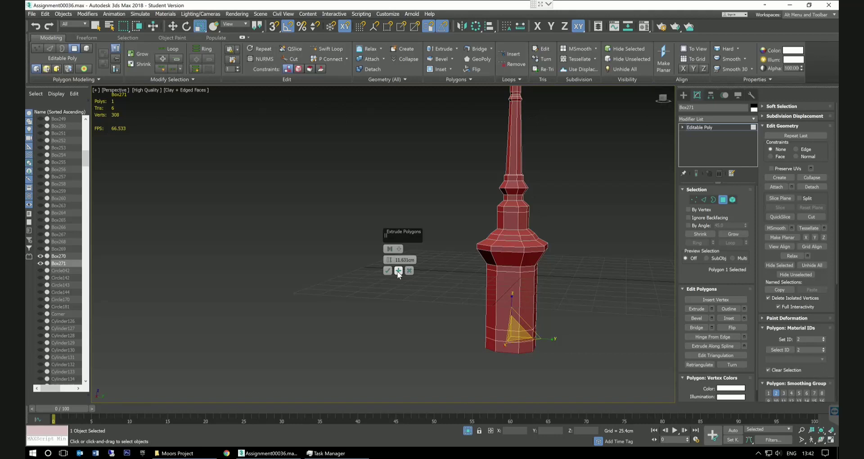
left_click(399, 271)
left_click(399, 270)
left_click(387, 270)
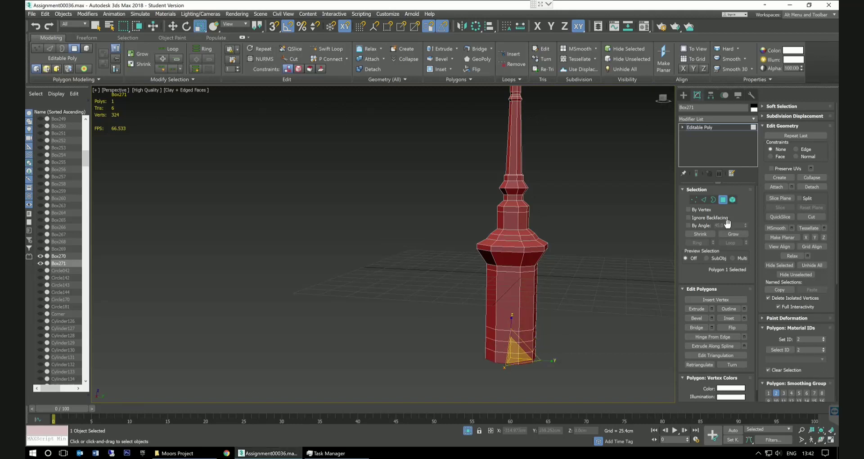
Select the edge loop between the upper two short bands near the shaft's end and scale it outward in X and Y into a pointed ring.
left_click(705, 201)
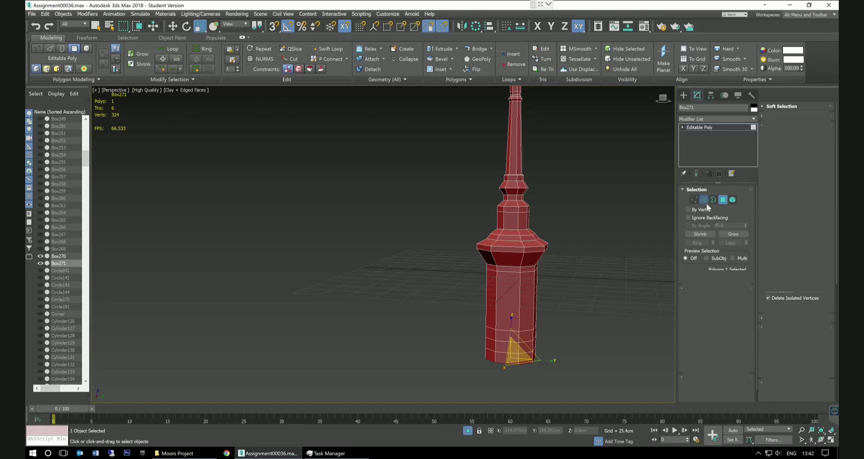
double_click(515, 344)
left_click_drag(523, 348, 527, 348)
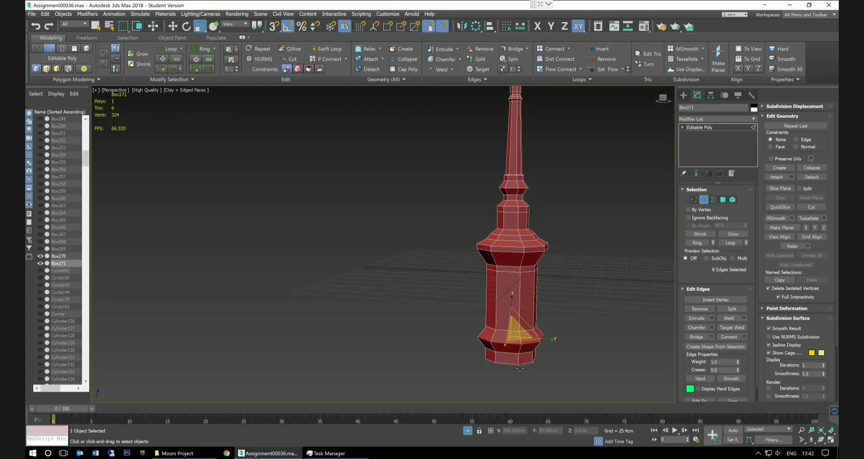
Return to polygon editing and start an 11.631 cm extrusion of the bottom polygon beneath the pointed ring.
scroll(574, 363, "up", 8)
middle_click_drag(517, 328, 549, 301)
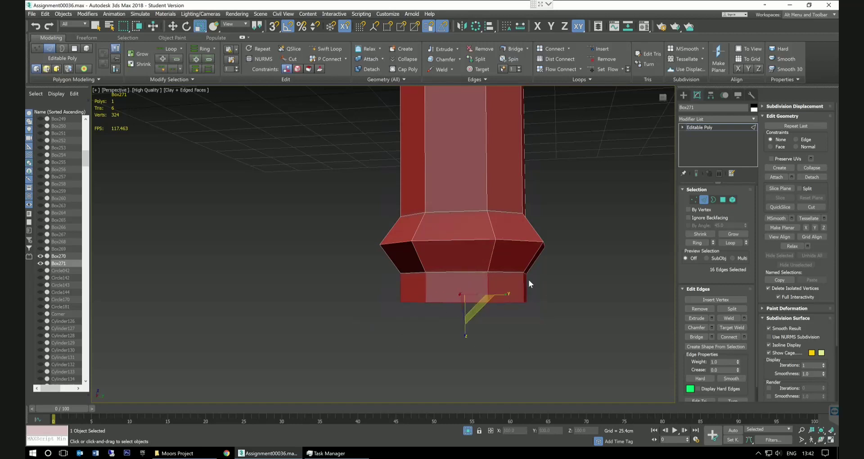
mouse_move(563, 291)
middle_mouse_down("alt")
mouse_move(563, 269)
mouse_move(570, 298)
middle_mouse_up("alt")
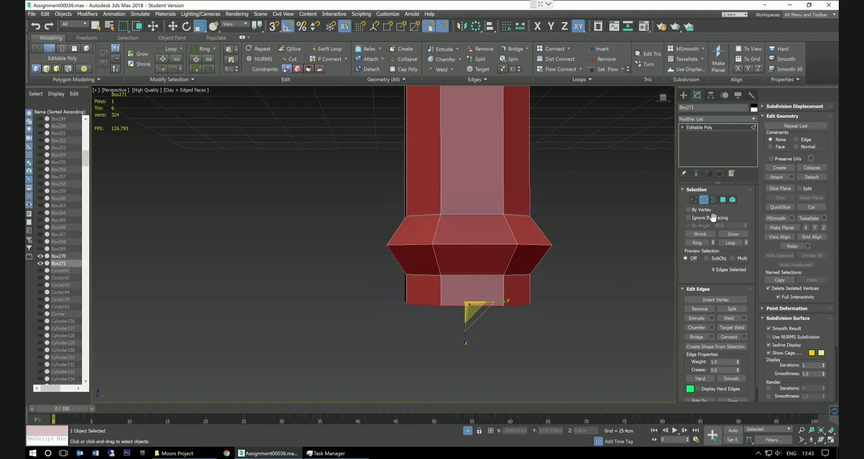
left_click(724, 201)
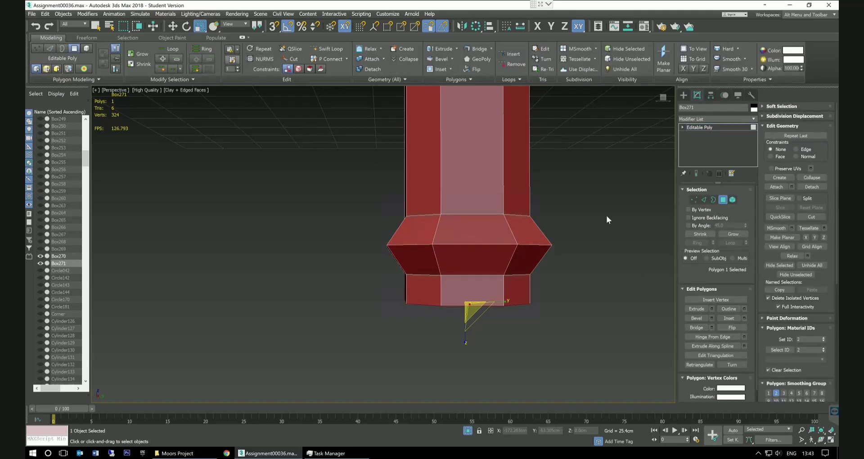
left_click(712, 308)
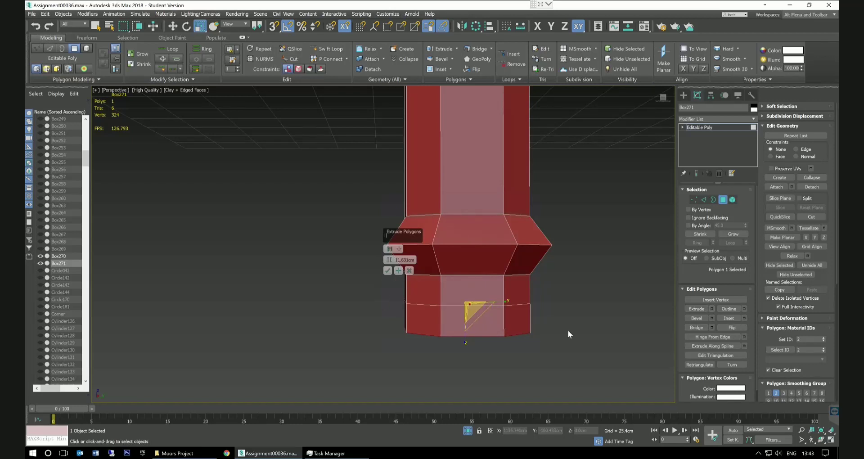
middle_click_drag(593, 337, 588, 337, "alt")
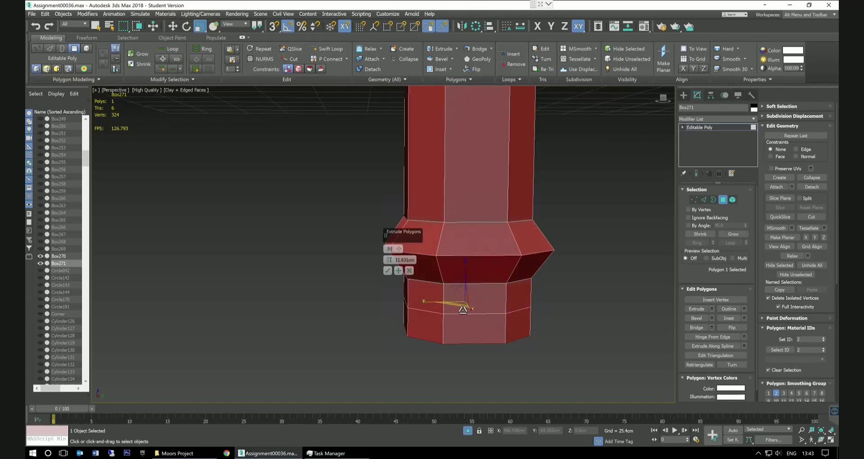
left_click_drag(463, 309, 460, 310)
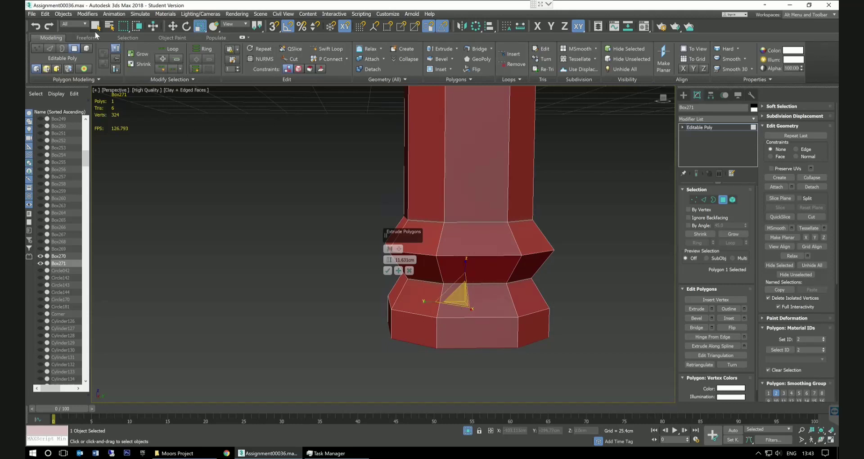
left_click(35, 26)
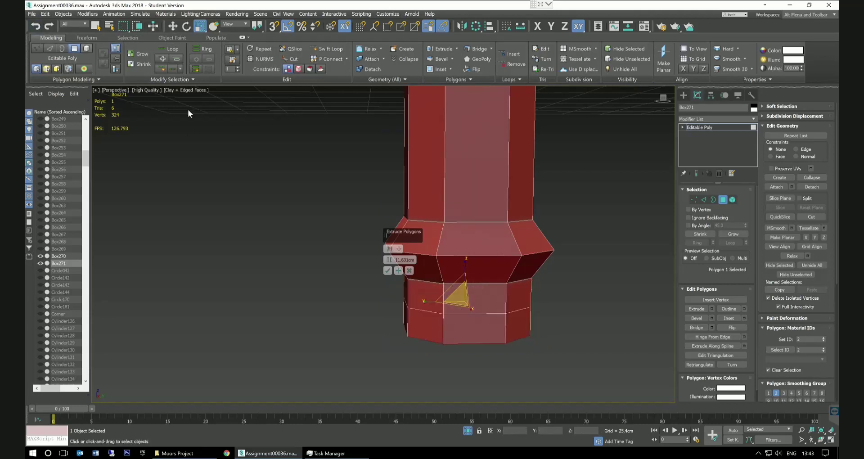
Apply the 11.631 cm extrusion, add another of the same height, and scale the end polygon outward in X and Y beyond 140% to flare the foot.
left_click(398, 271)
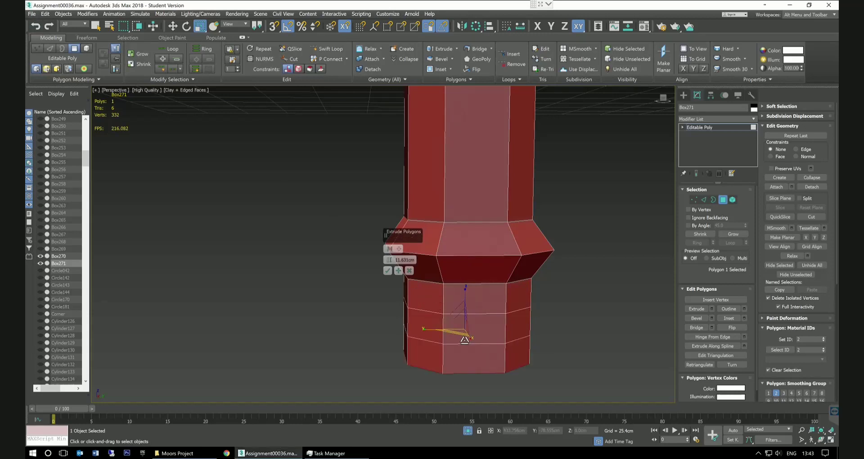
left_click_drag(465, 340, 463, 342)
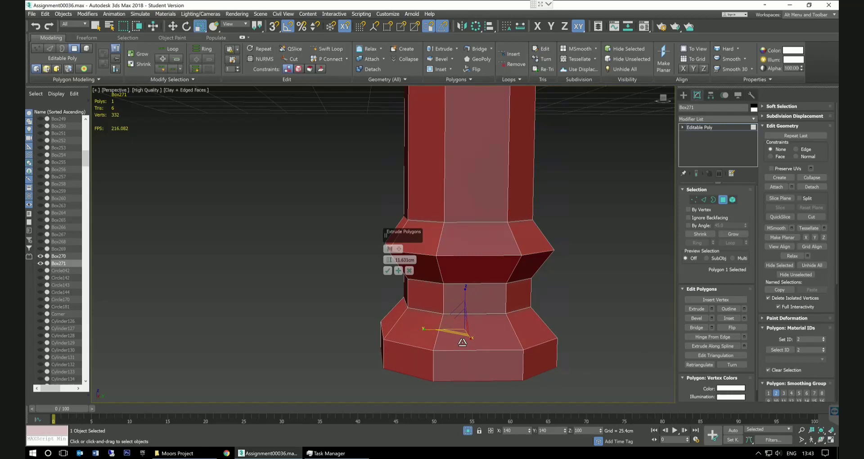
middle_click_drag(634, 329, 562, 322, "alt")
scroll(639, 316, "down", 3)
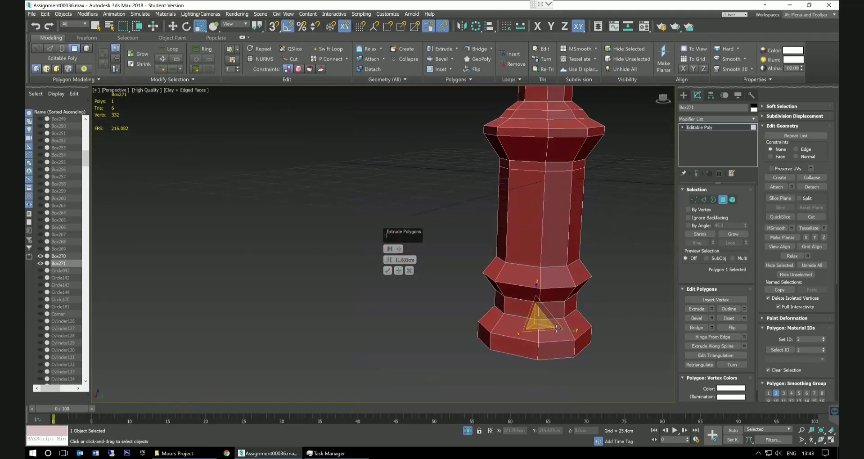
left_click_drag(546, 331, 544, 334)
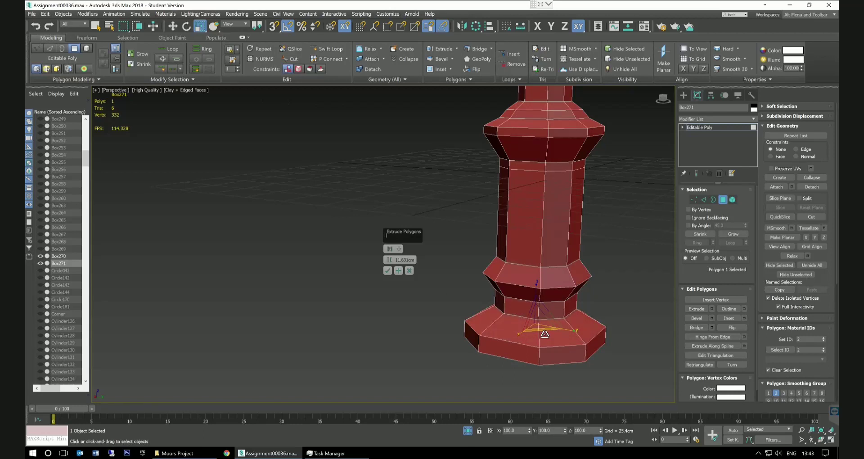
Finish flaring the end polygon in X and Y, then extrude it 47.581 cm downward as a tall block.
left_click_drag(544, 334, 544, 334)
left_click_drag(391, 272, 384, 219)
middle_click_drag(614, 296, 558, 204)
mouse_move(589, 246)
middle_mouse_down("alt")
mouse_move(592, 230)
mouse_move(599, 248)
middle_mouse_up("alt")
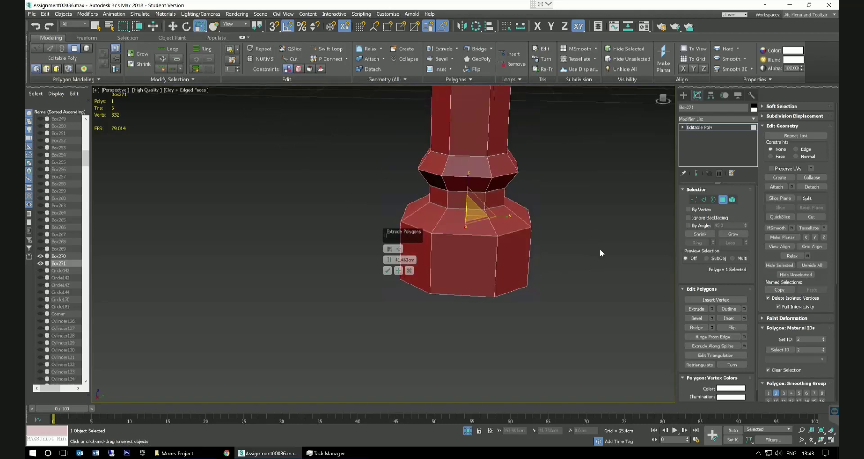
left_click_drag(390, 263, 389, 253)
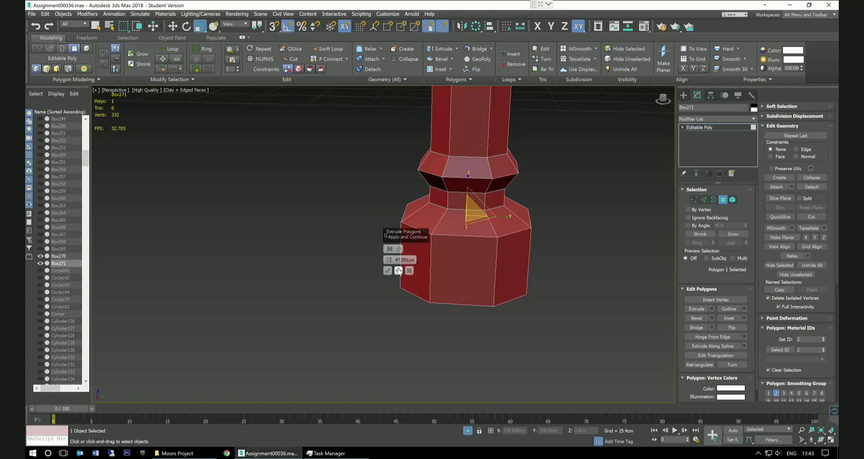
left_click(398, 270)
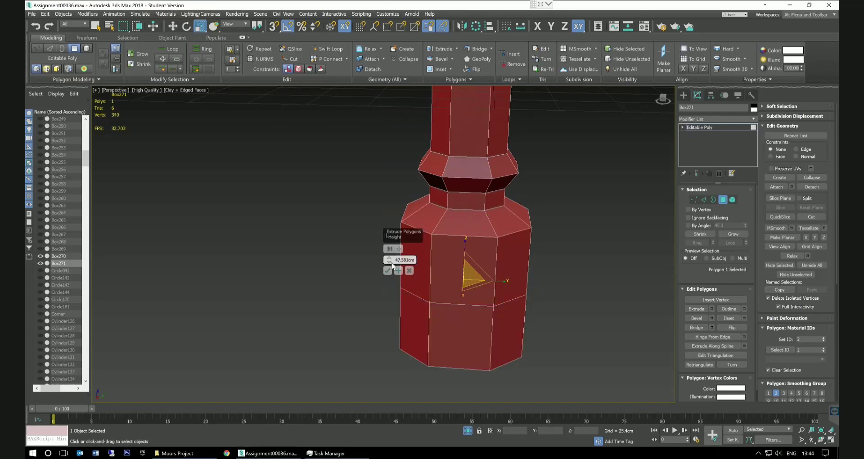
Extrude the bottom polygon 14.997 cm below the tall block, followed by another band of 16.527 cm.
left_click_drag(390, 264, 405, 312)
left_click(399, 270)
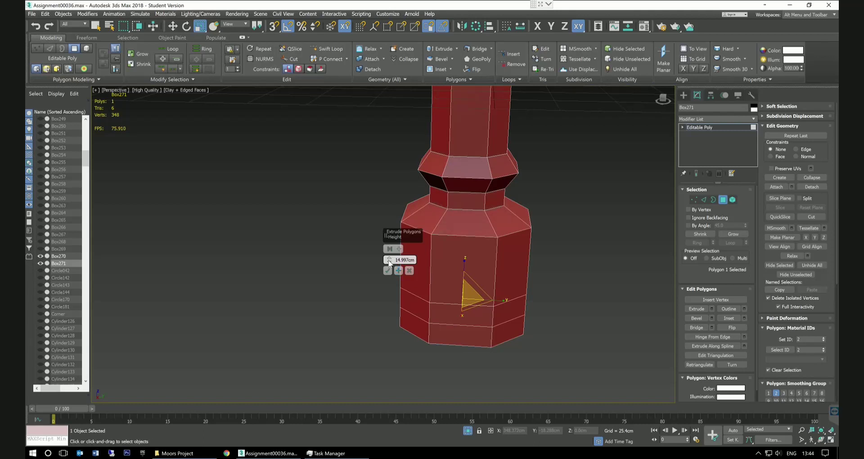
left_click_drag(392, 269, 392, 264)
Scale the end polygon outward in X and Y into a wide flared foot and finish the extrusion.
left_click_drag(482, 310, 494, 315)
scroll(544, 309, "down", 5)
scroll(543, 309, "down", 3)
scroll(550, 306, "up", 3)
middle_click_drag(559, 289, 559, 311, "alt")
scroll(554, 290, "up", 5)
scroll(556, 305, "down", 3)
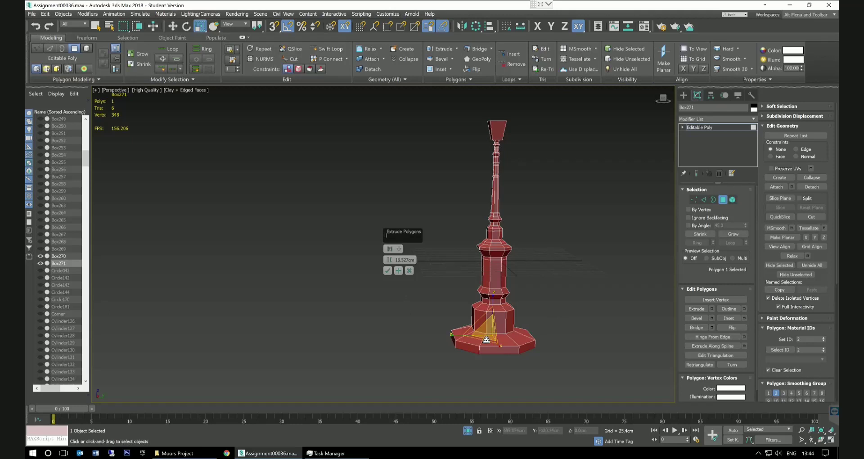
left_click_drag(488, 343, 488, 342)
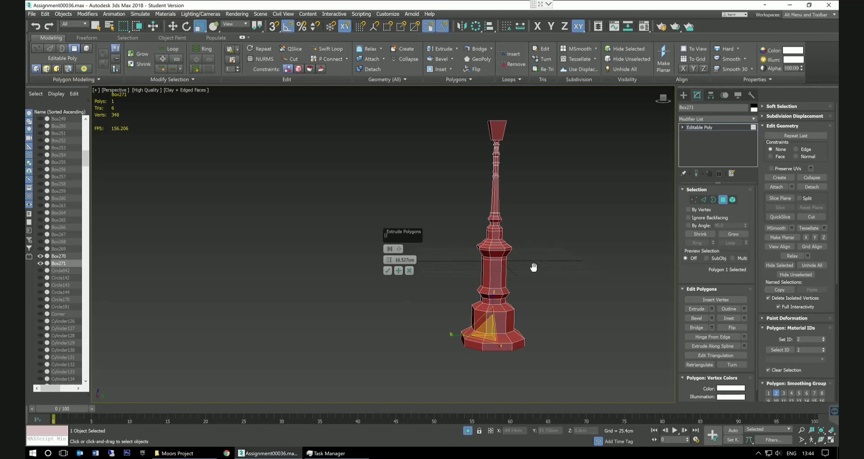
middle_click_drag(534, 255, 530, 275)
scroll(524, 284, "up", 3)
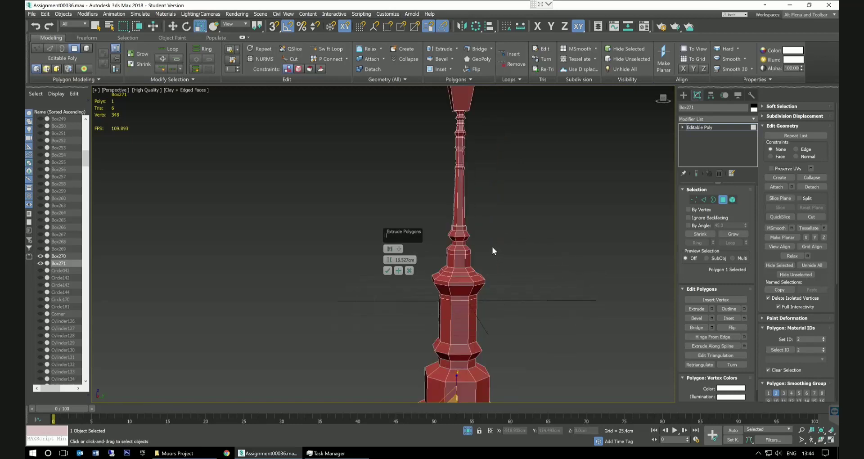
scroll(498, 246, "down", 3)
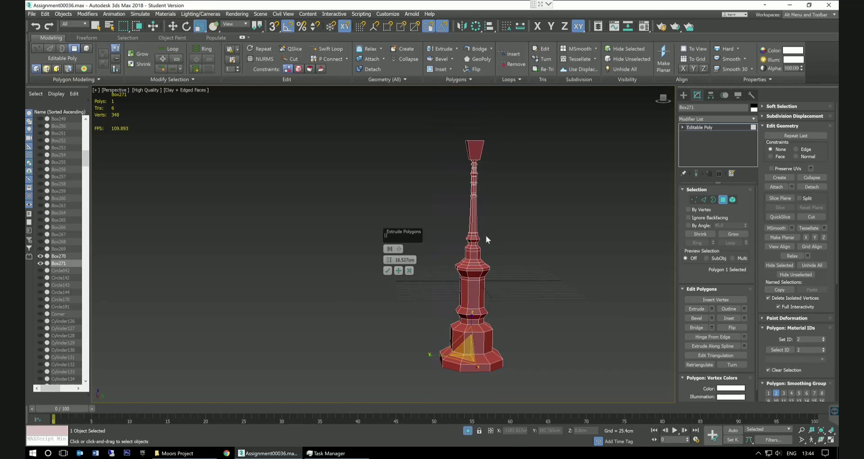
left_click(387, 271)
Examine the column's overall proportions from the tapered head down to the flared foot.
middle_click_drag(535, 267, 507, 201, "alt")
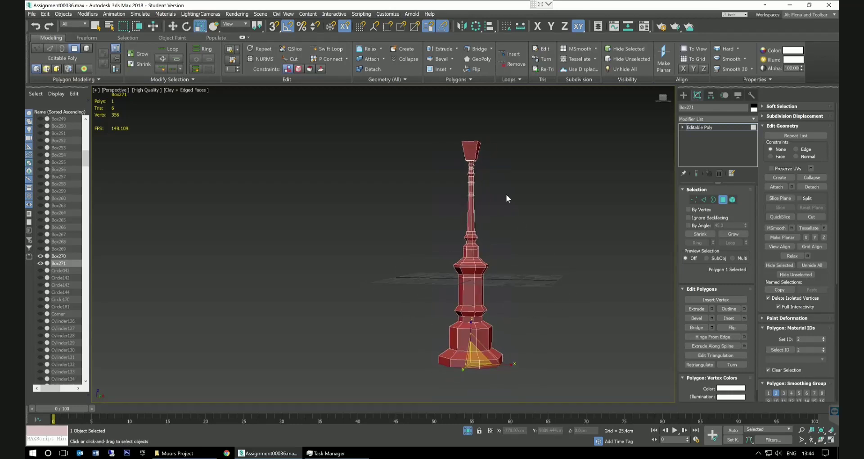
scroll(499, 171, "up", 3)
middle_click_drag(499, 171, 521, 242)
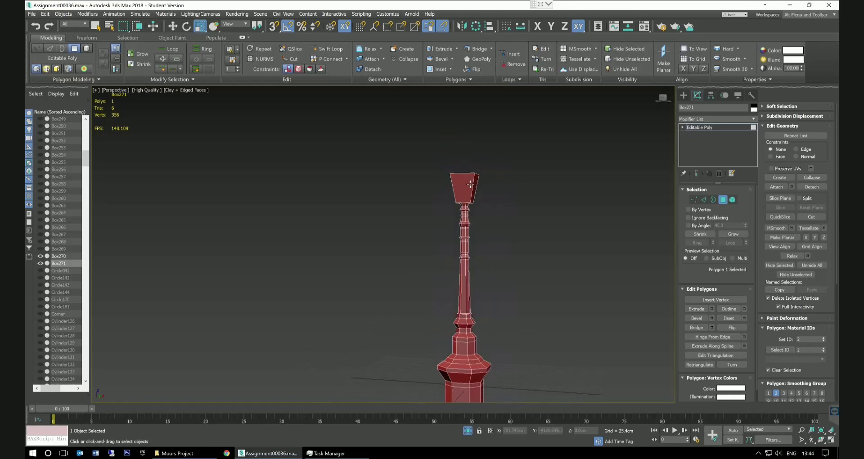
left_click(471, 184)
scroll(507, 190, "up", 3)
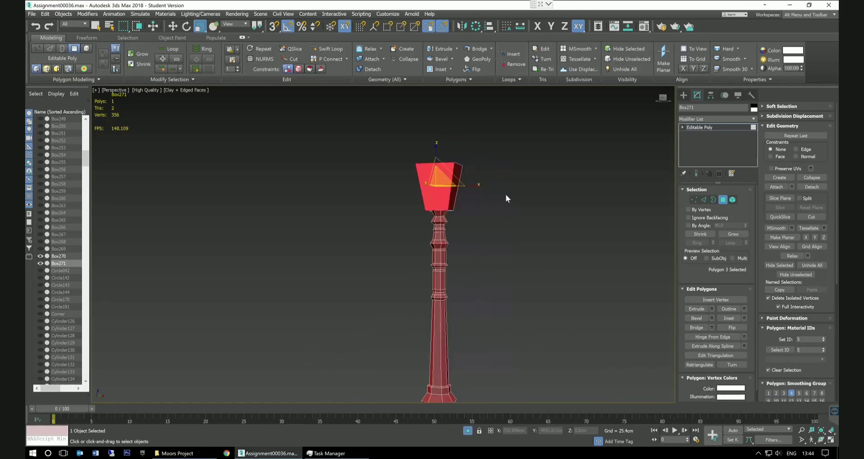
middle_click_drag(496, 197, 473, 186, "alt")
mouse_move(507, 229)
middle_mouse_down("alt")
mouse_move(538, 256)
mouse_move(505, 198)
mouse_move(500, 241)
middle_mouse_up("alt")
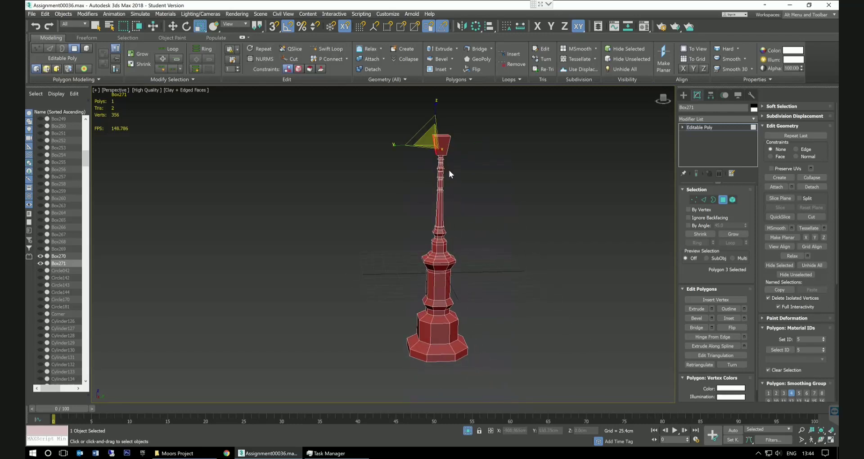
scroll(447, 176, "up", 2)
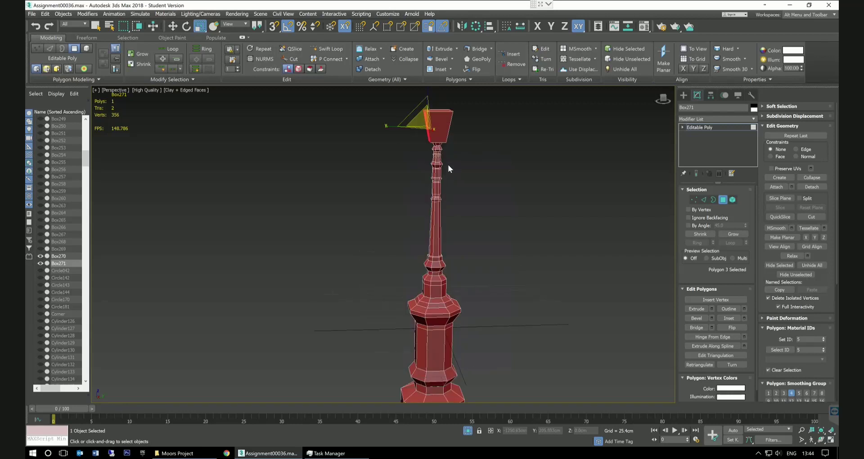
Select all polygons of the lower section, from the small collar below the tapered shaft down to the foot.
middle_click_drag(479, 219, 499, 174)
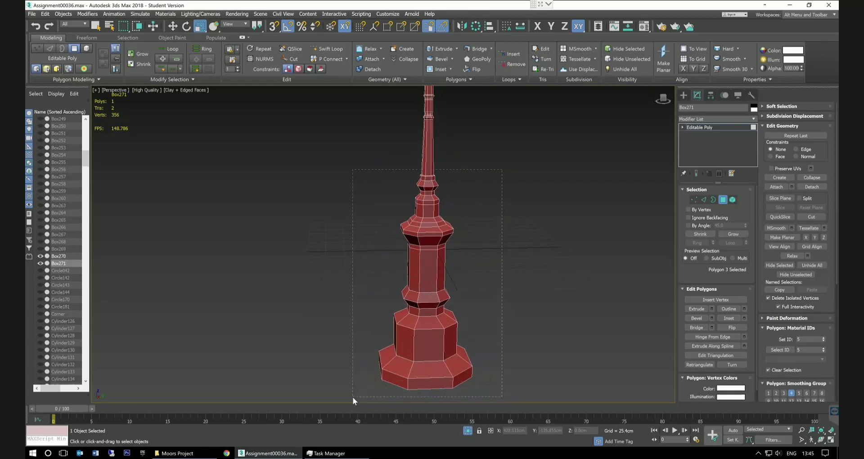
key("ctrl+a")
left_click_drag(404, 166, 404, 165, "alt")
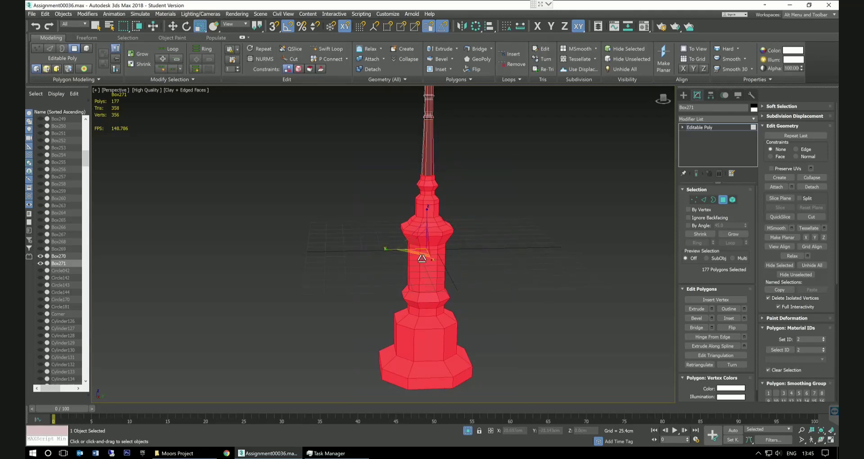
left_click_drag(422, 258, 424, 257)
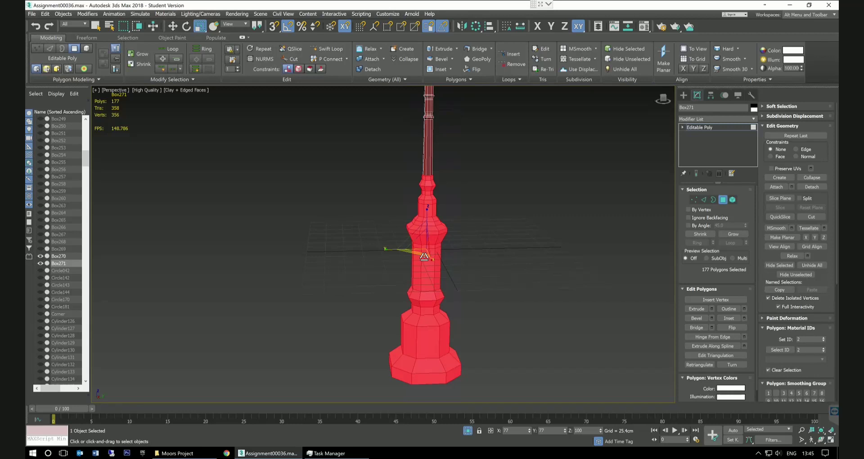
left_click_drag(424, 257, 424, 256)
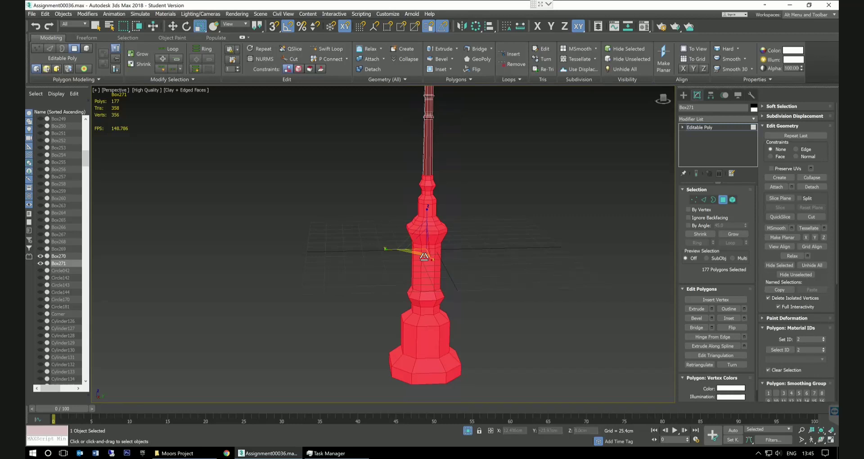
left_click(35, 28)
Remove the small collar below the tapered shaft from the polygon selection, keeping the full pointed ring beneath it selected.
scroll(476, 197, "up", 5)
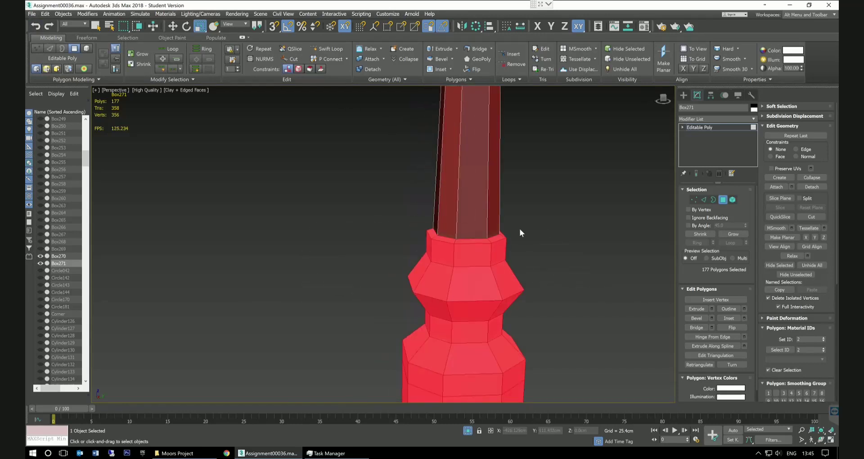
left_click_drag(416, 253, 416, 253, "alt")
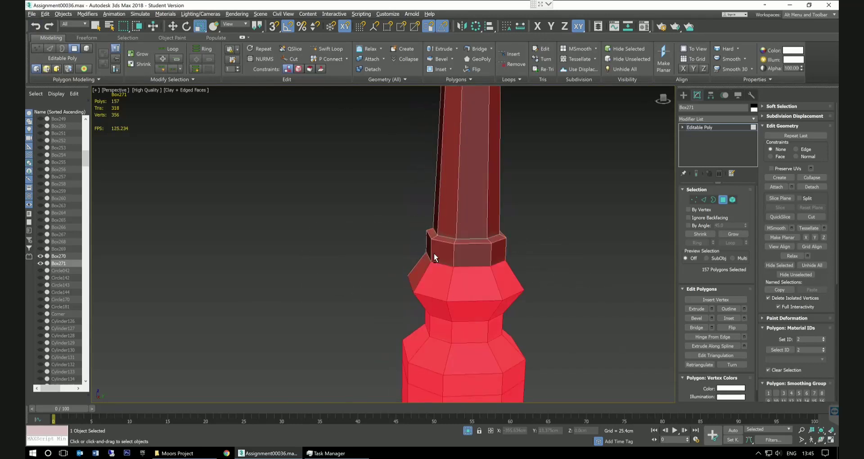
middle_click_drag(523, 236, 505, 264, "alt")
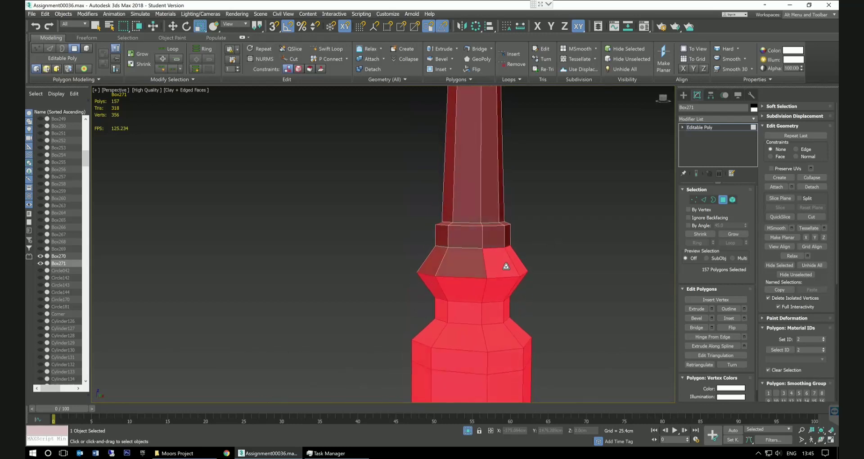
left_click(460, 266, "ctrl")
left_click(434, 265, "ctrl")
middle_click_drag(543, 220, 518, 237, "alt")
left_click(475, 228, "alt")
left_click(476, 261, "ctrl")
left_click(447, 268, "ctrl")
left_click(427, 268, "ctrl")
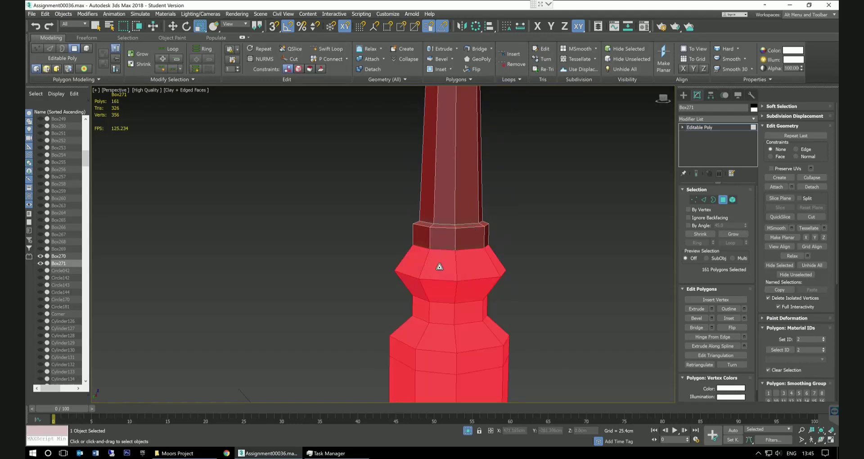
Scale the selected lower section slightly inward in X and Y to slim it, and clear the selection.
middle_click_drag(609, 214, 471, 290, "alt")
scroll(569, 220, "down", 3)
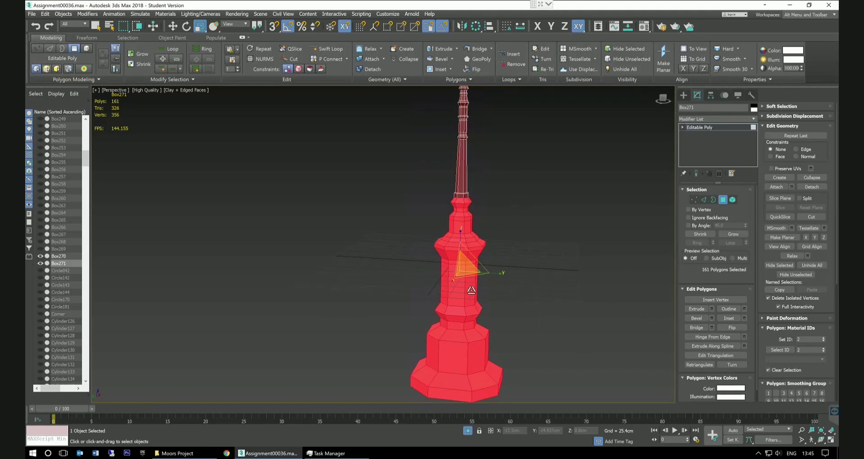
left_click_drag(471, 278, 470, 281)
left_click(532, 288)
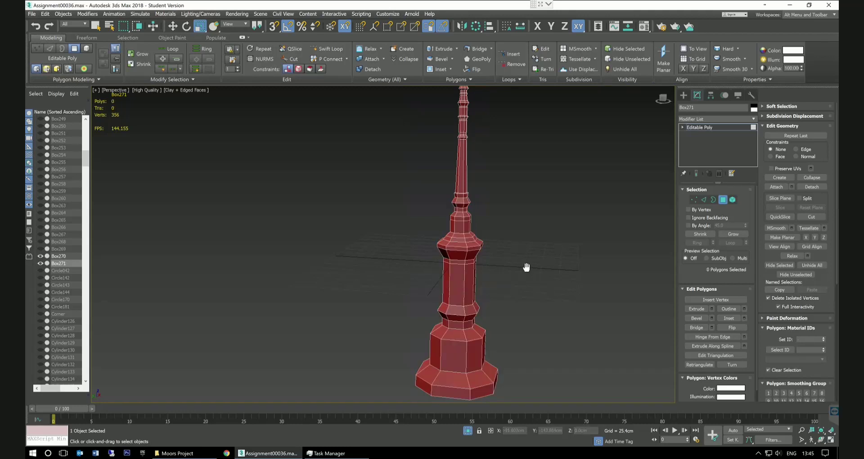
middle_click_drag(527, 268, 522, 263)
middle_click_drag(502, 293, 513, 292, "alt")
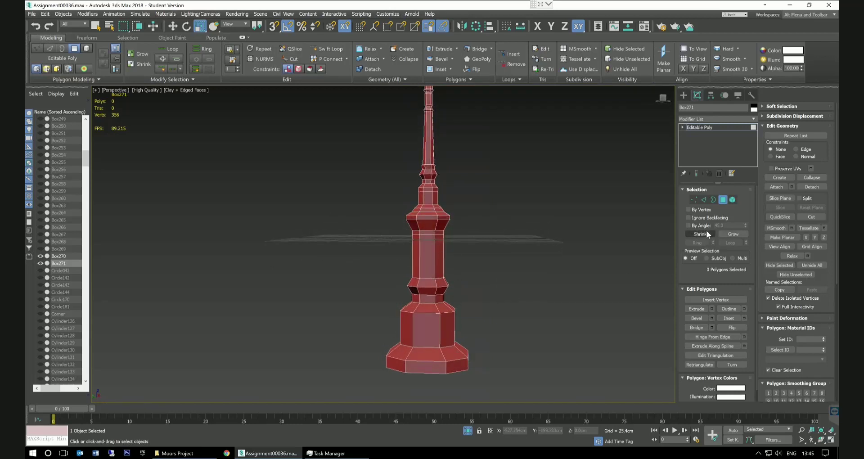
Select the edges of the foot's bottom band and move them up about 6.77 cm in Z.
left_click(703, 200)
middle_click_drag(509, 347, 527, 324)
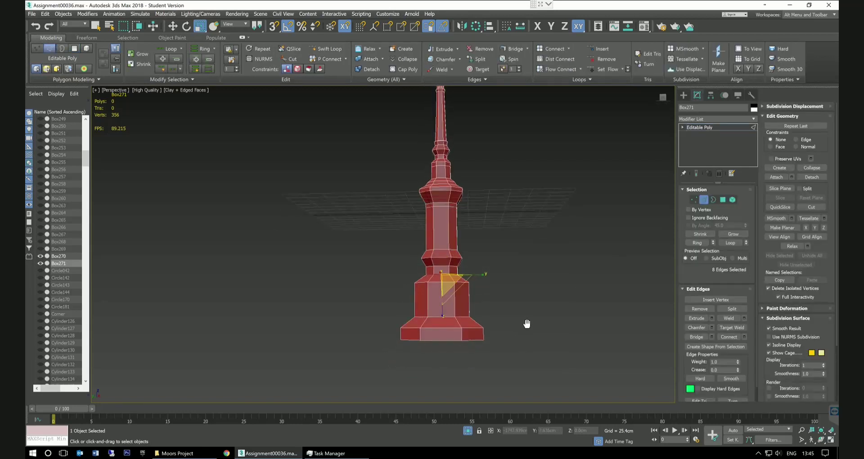
scroll(496, 345, "up", 5)
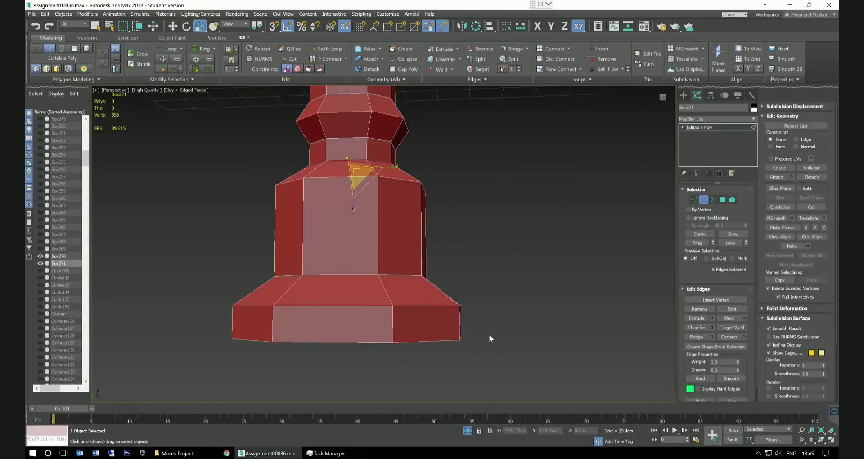
scroll(489, 335, "down", 3)
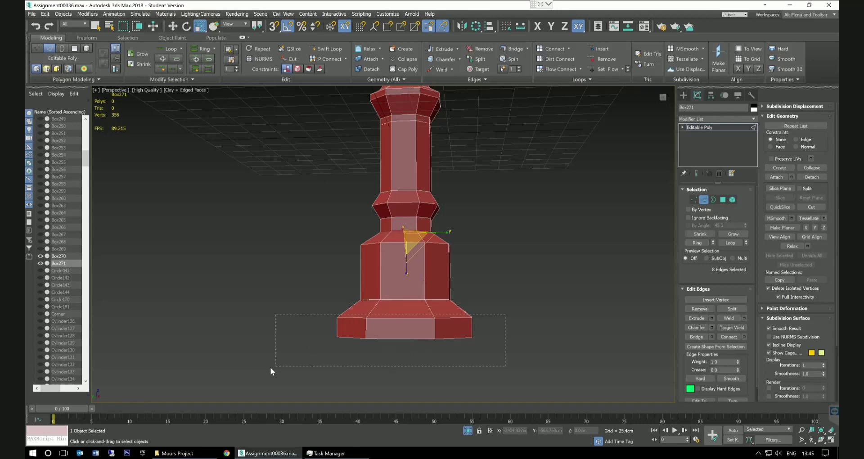
left_click_drag(270, 368, 272, 368)
left_click_drag(307, 315, 306, 315, "alt")
middle_click_drag(609, 247, 177, 70, "alt")
key("w")
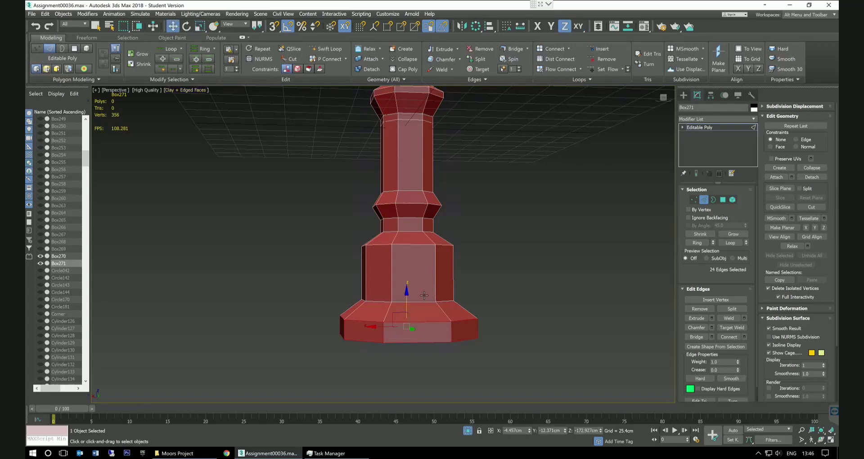
left_click_drag(410, 292, 409, 289)
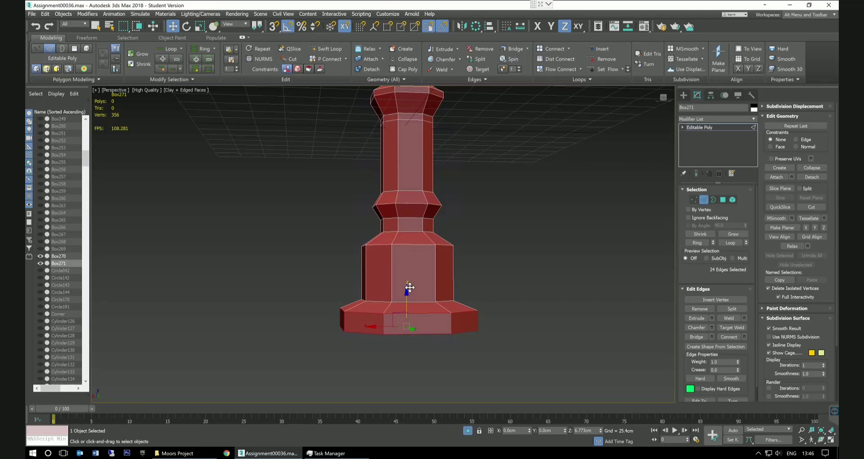
Select all polygons of the column's lower section, from the short neck above the large pointed ring down to the foot.
scroll(528, 262, "down", 8)
scroll(524, 261, "up", 5)
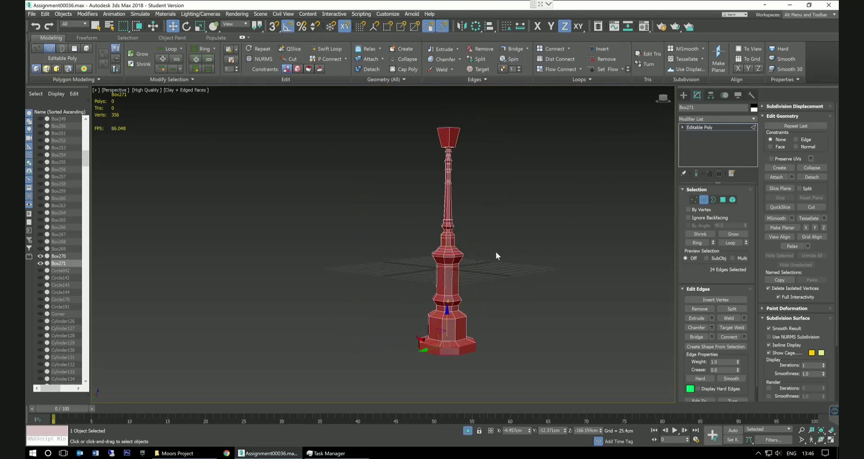
scroll(486, 253, "up", 5)
scroll(452, 271, "down", 2)
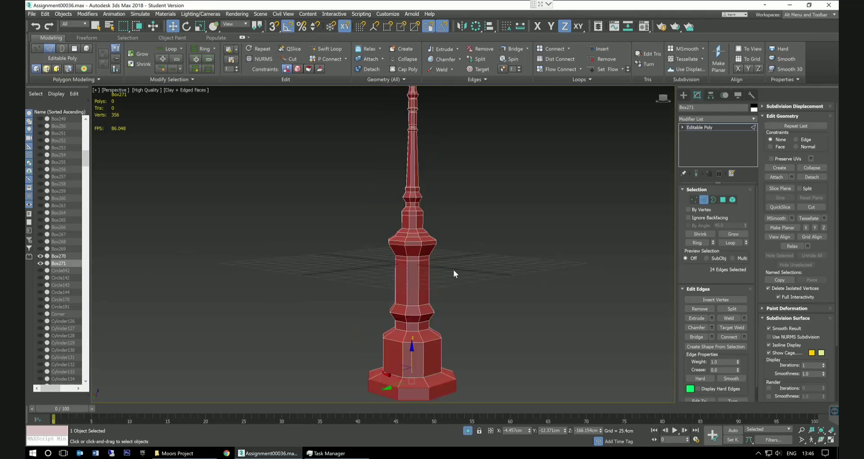
left_click(723, 200)
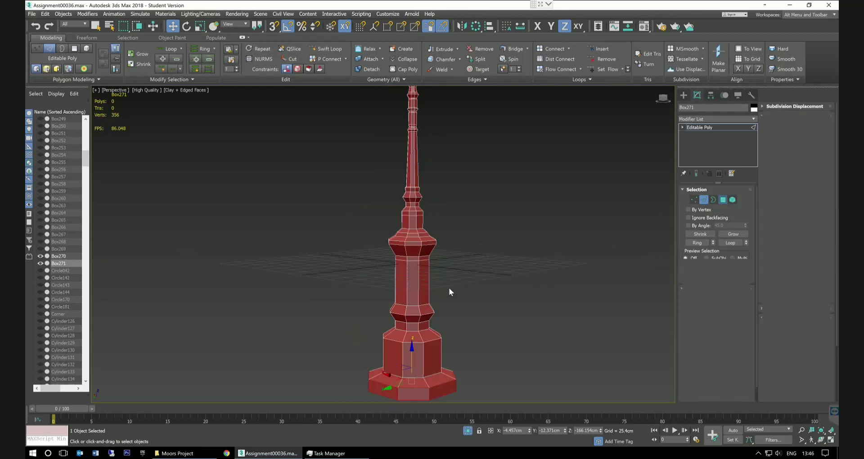
left_click(385, 286)
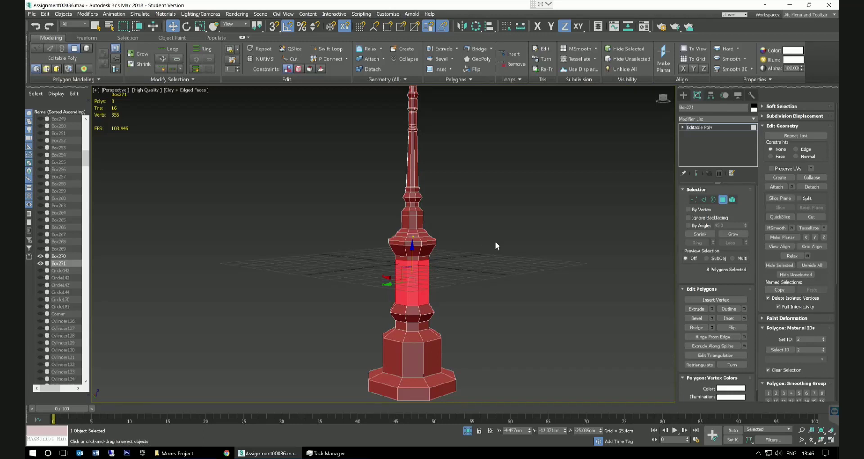
left_click_drag(374, 315, 457, 235)
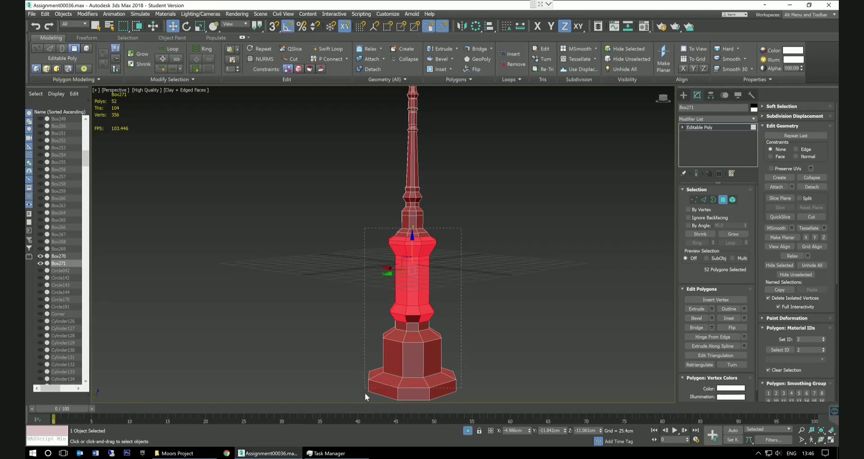
left_click_drag(365, 400, 365, 400)
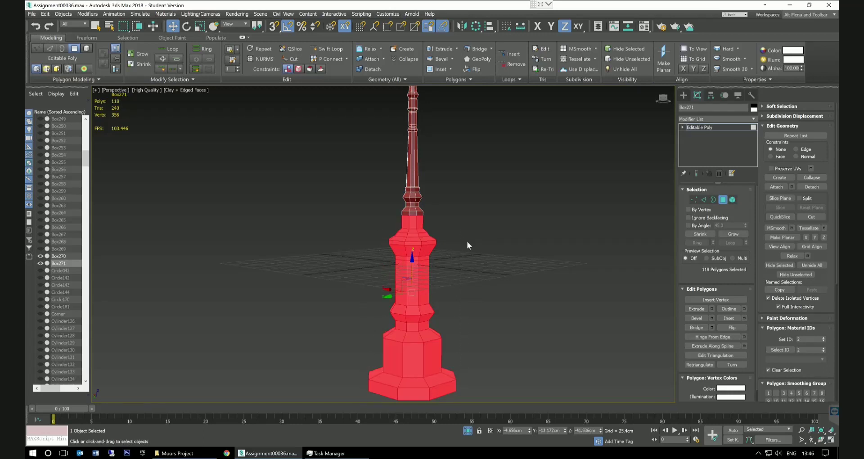
mouse_move(466, 241)
middle_mouse_down("alt")
mouse_move(529, 244)
mouse_move(451, 234)
middle_mouse_up("alt")
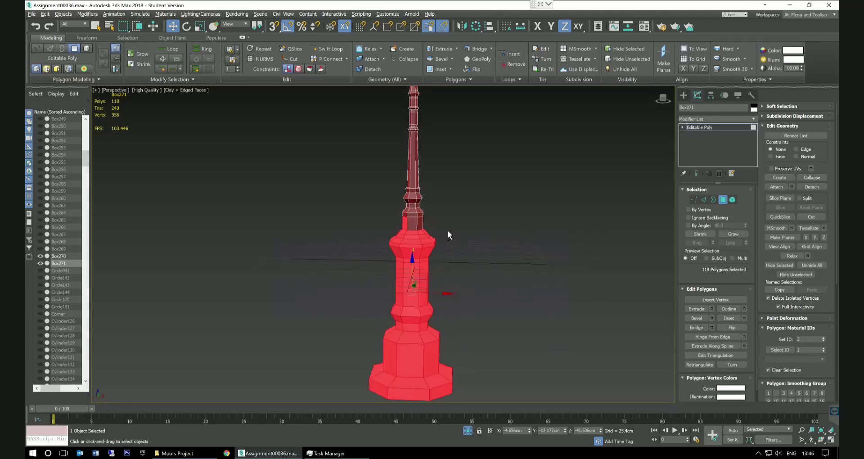
left_click(416, 227, "ctrl")
left_click(421, 228, "ctrl")
middle_click_drag(447, 224, 425, 228, "alt")
left_click(423, 227, "ctrl")
Scale the selected lower section inward in X and Y to slim it, and clear the selection.
left_click(200, 26)
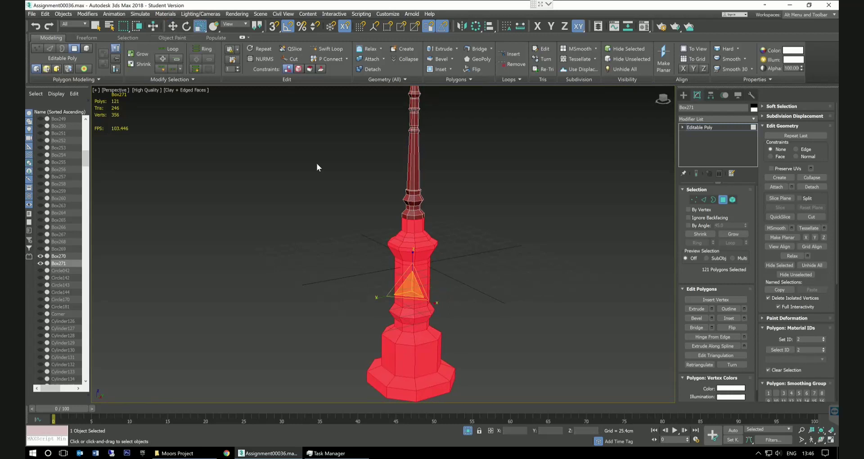
left_click_drag(415, 301, 414, 301)
mouse_move(468, 280)
middle_mouse_down("alt")
mouse_move(458, 272)
mouse_move(470, 282)
middle_mouse_up("alt")
left_click(469, 281)
scroll(487, 248, "down", 3)
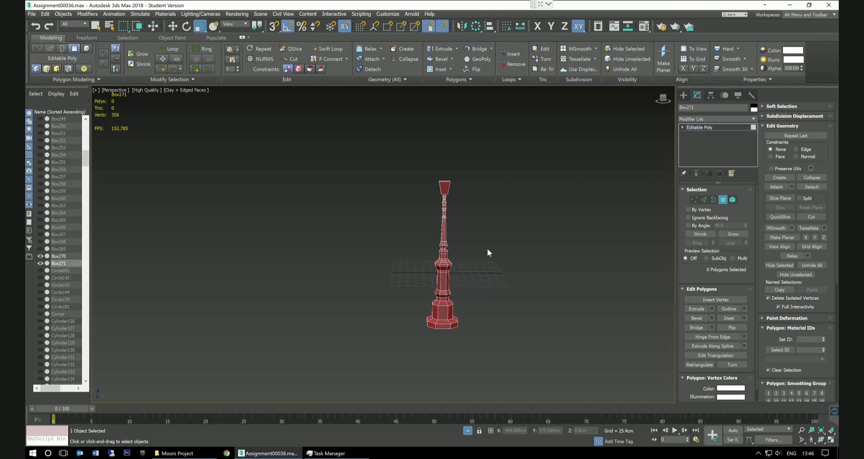
Select all five polygons of the tapered lamp head on top of the column.
scroll(473, 251, "up", 4)
middle_click_drag(474, 250, 491, 320)
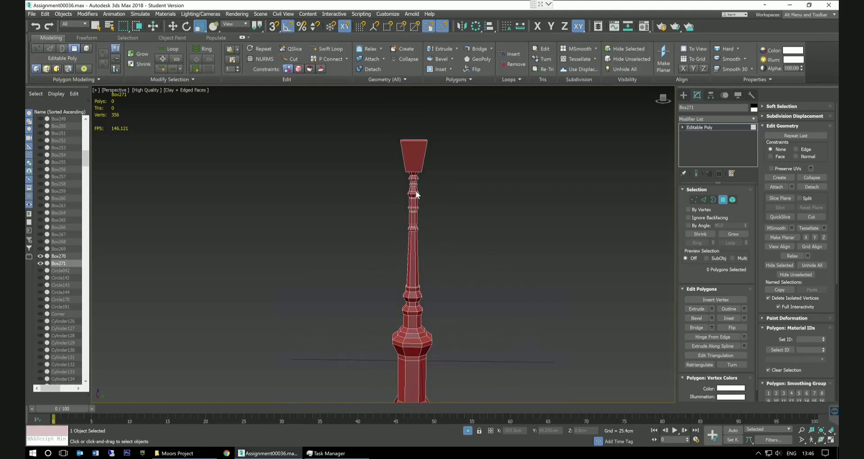
left_click(411, 155)
middle_click_drag(470, 164, 500, 246)
scroll(440, 196, "up", 5)
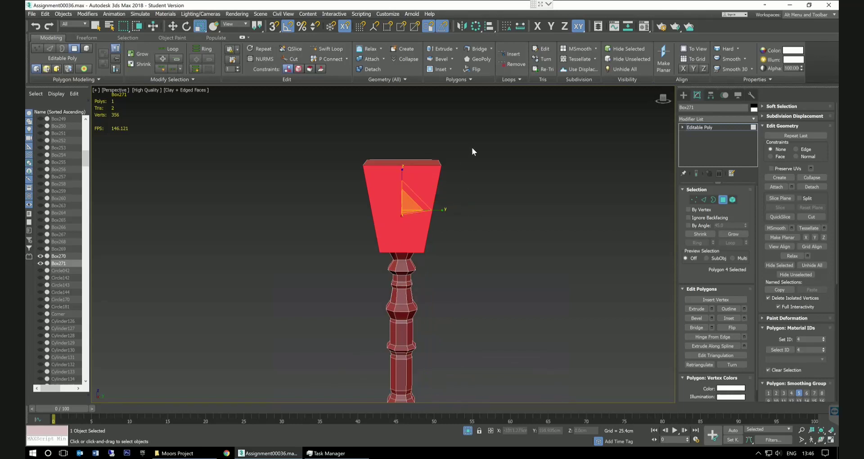
key("ctrl+Page_Up")
middle_click_drag(493, 234, 508, 244, "alt")
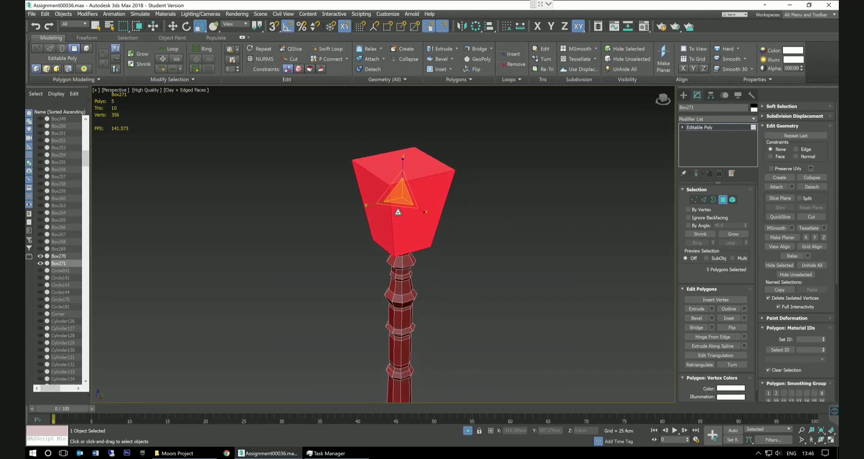
Scale the selected lamp head narrower in X and Y, finishing with a reduction to about 86%.
left_click_drag(401, 210, 402, 213)
scroll(474, 240, "down", 4)
middle_click_drag(493, 245, 451, 245, "alt")
scroll(499, 244, "down", 3)
scroll(450, 231, "up", 2)
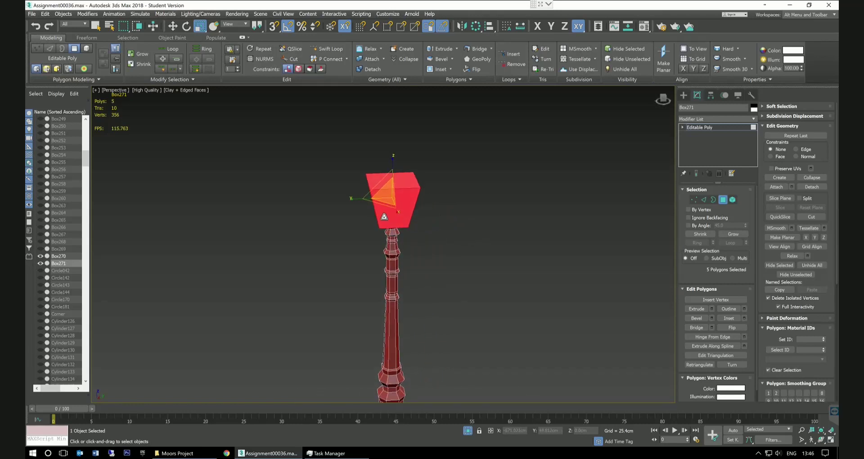
left_click_drag(387, 208, 389, 207)
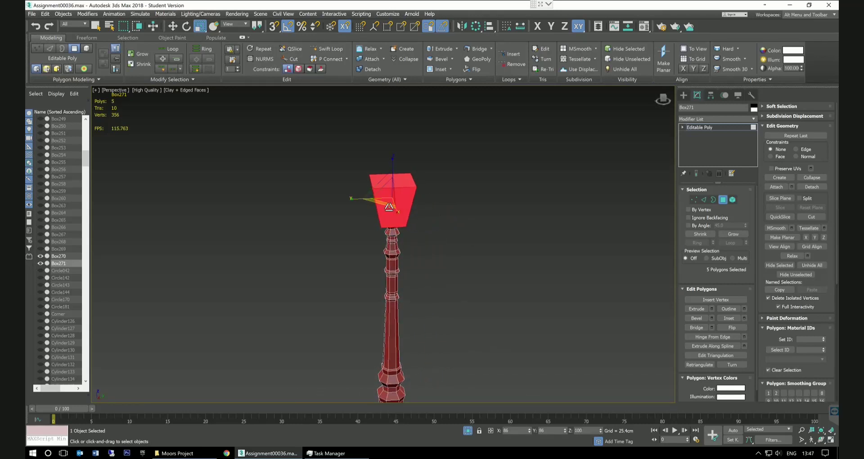
Try scaling the lamp head along Z, and undo the attempt.
middle_click_drag(445, 215, 444, 210, "alt")
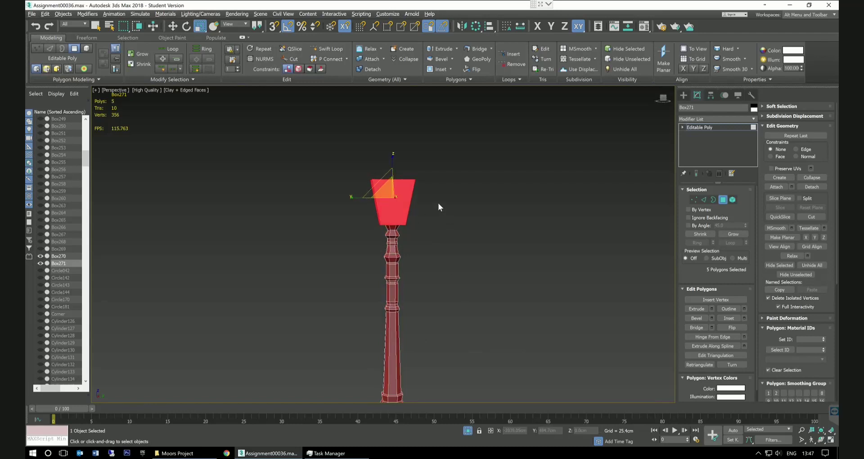
left_click_drag(397, 167, 397, 168)
left_click_drag(397, 169, 396, 172)
left_click(36, 26)
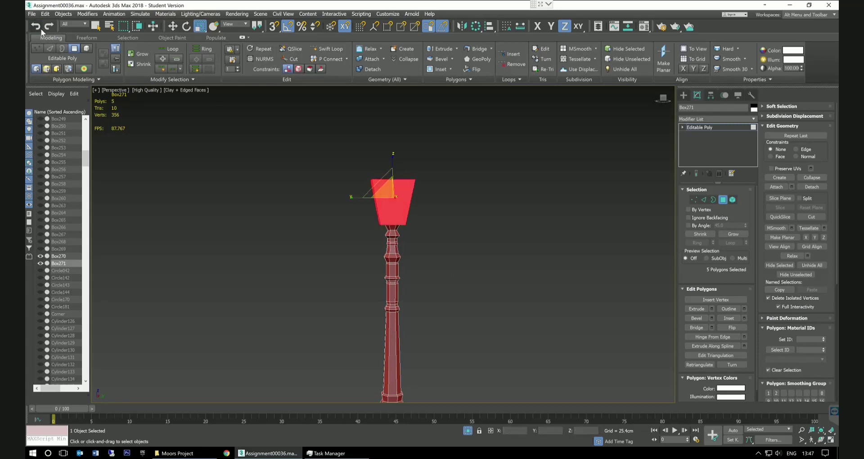
Select the four top vertices of the lamp head and move them up to about 301.73 cm in Z.
middle_click_drag(460, 206, 468, 228, "alt")
scroll(391, 226, "up", 2)
scroll(458, 223, "down", 3)
scroll(467, 229, "up", 2)
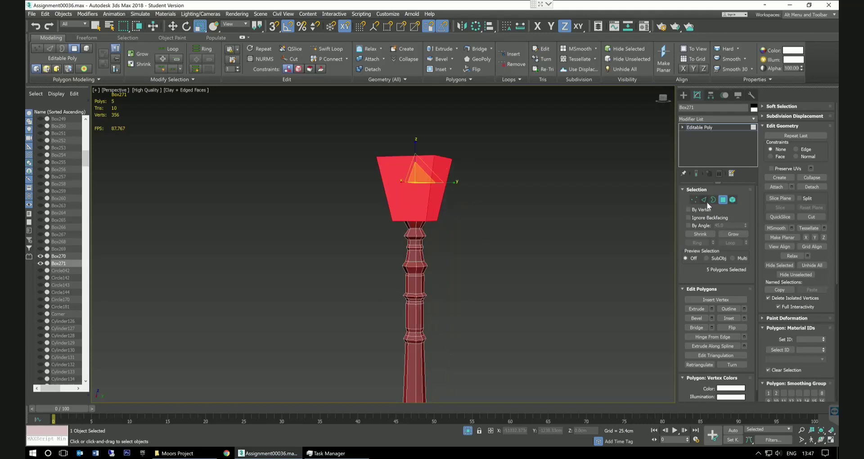
left_click(694, 199)
left_click_drag(511, 145, 317, 190)
left_click(171, 27)
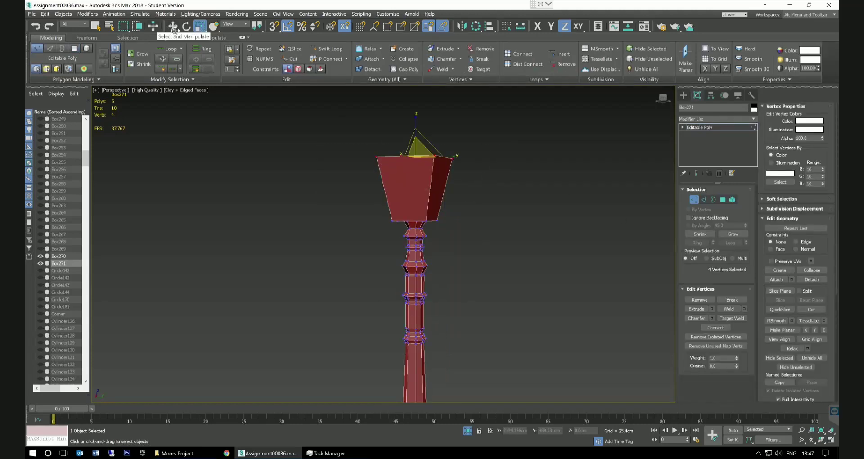
left_click_drag(419, 130, 418, 122)
Raise the lamp head's four top vertices further, to about 304.70 cm in Z, and clear the vertex selection.
scroll(512, 253, "down", 2)
scroll(513, 254, "down", 3)
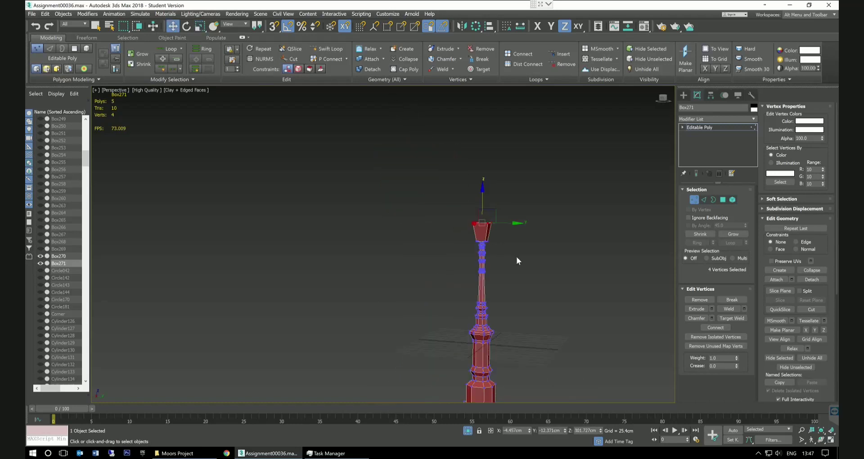
scroll(490, 225, "up", 3)
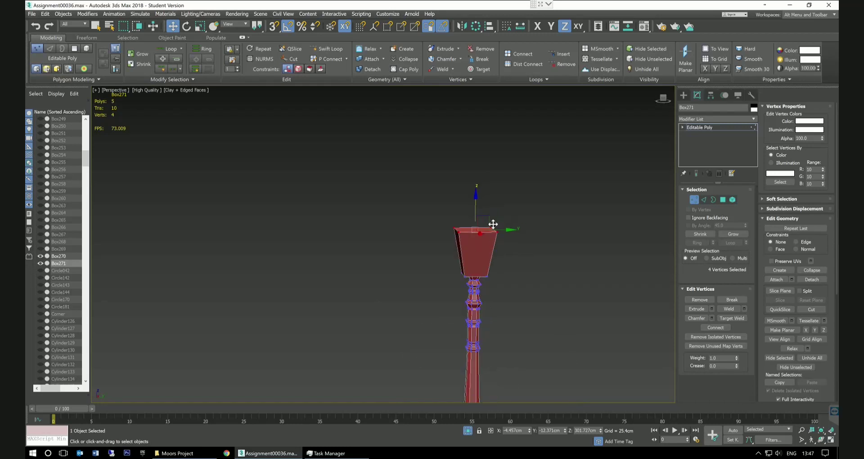
left_click_drag(478, 197, 480, 199)
scroll(531, 278, "down", 4)
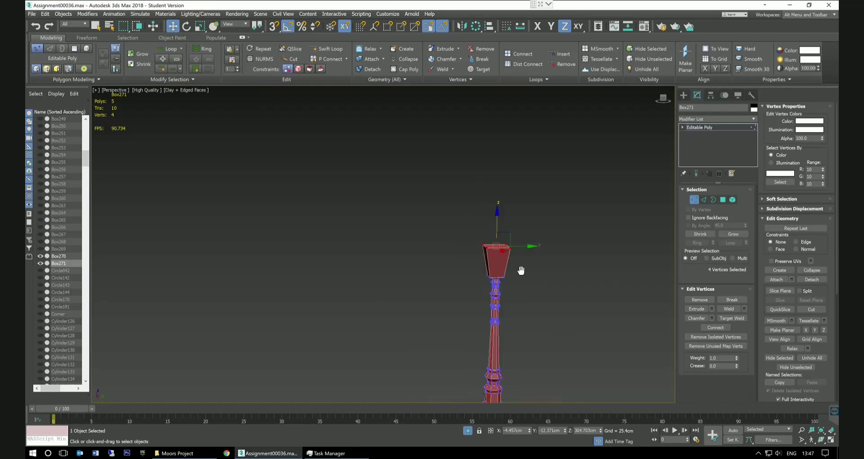
left_click(482, 227)
mouse_move(479, 224)
middle_mouse_down("alt")
mouse_move(473, 218)
mouse_move(486, 226)
middle_mouse_up("alt")
scroll(463, 212, "up", 5)
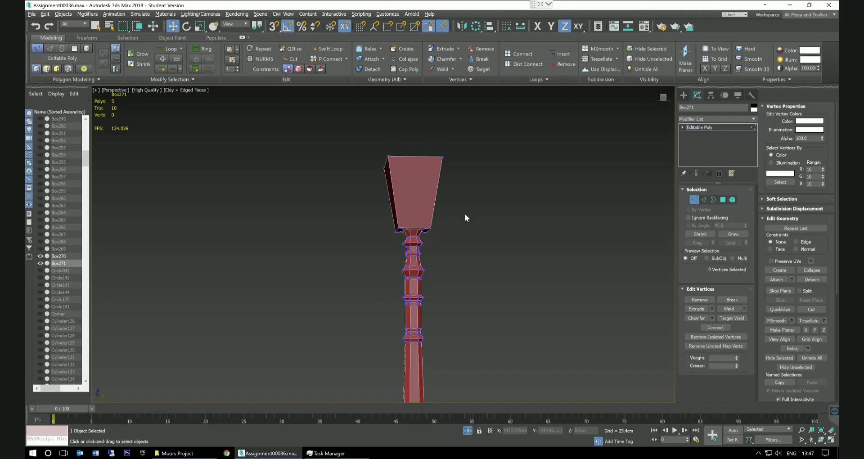
Return to the lamp head's polygon selection and scale the head slightly in X and Y to adjust its width.
middle_click_drag(464, 214, 466, 223, "alt")
left_click(723, 199)
key("ctrl+a")
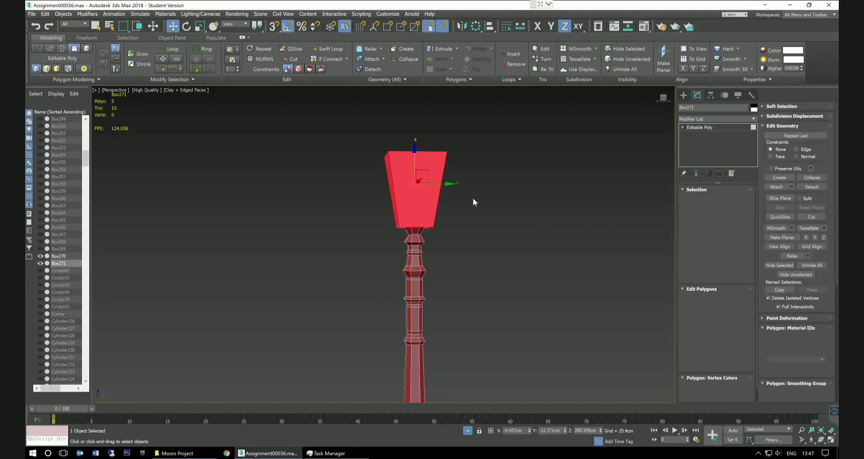
left_click(200, 26)
middle_click_drag(501, 212, 507, 234, "alt")
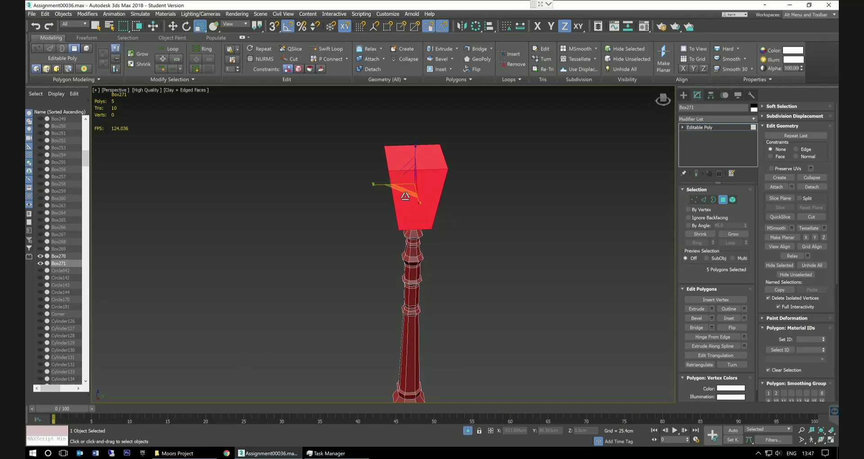
left_click_drag(403, 196, 400, 191)
Clear the polygon selection and select only the four side faces of the lamp head.
mouse_move(509, 261)
middle_mouse_down("alt")
mouse_move(519, 248)
mouse_move(518, 225)
mouse_move(521, 267)
mouse_move(513, 267)
mouse_move(521, 267)
middle_mouse_up("alt")
scroll(508, 259, "down", 3)
scroll(515, 245, "down", 4)
scroll(518, 258, "up", 2)
left_click(522, 266)
middle_click_drag(506, 229, 520, 210, "alt")
scroll(547, 211, "up", 2)
left_click_drag(386, 201, 464, 200)
middle_click_drag(536, 228, 497, 222, "alt")
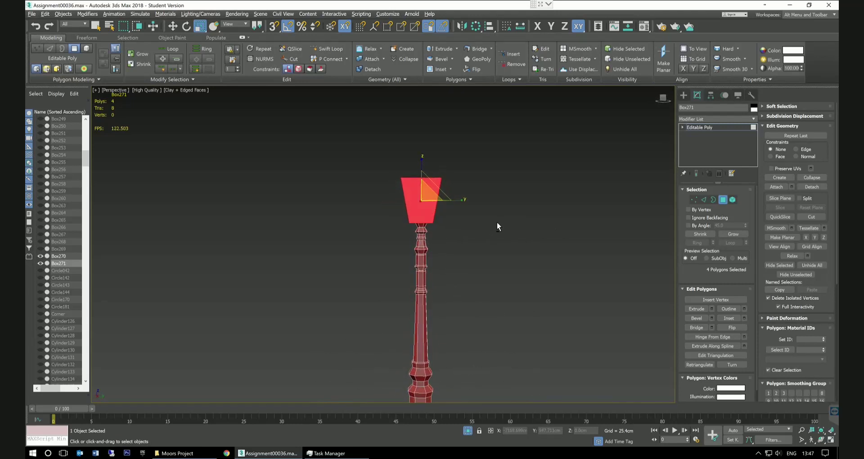
Inset the four side faces of the lamp head individually by polygon, with an amount of 3.65 cm.
left_click(744, 318)
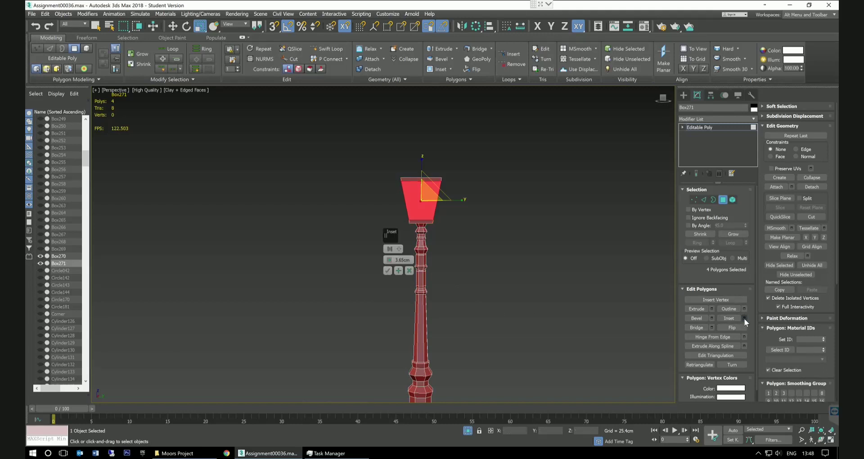
left_click(390, 250)
scroll(420, 214, "up", 3)
mouse_move(503, 224)
middle_mouse_down("alt")
mouse_move(451, 238)
mouse_move(496, 233)
middle_mouse_up("alt")
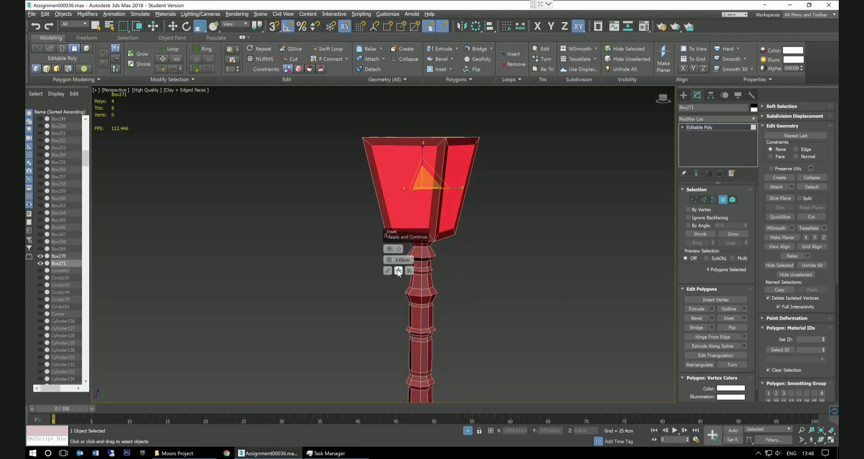
left_click(388, 271)
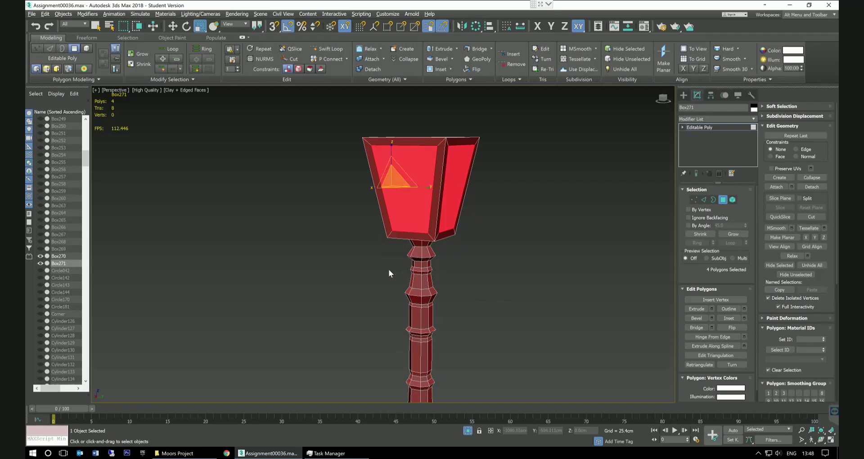
Bevel the four inset panels inward with a height of about -3.207 cm and an outline of about 0.061 cm.
left_click(712, 319)
left_click_drag(389, 265, 402, 307)
left_click_drag(391, 272, 390, 270)
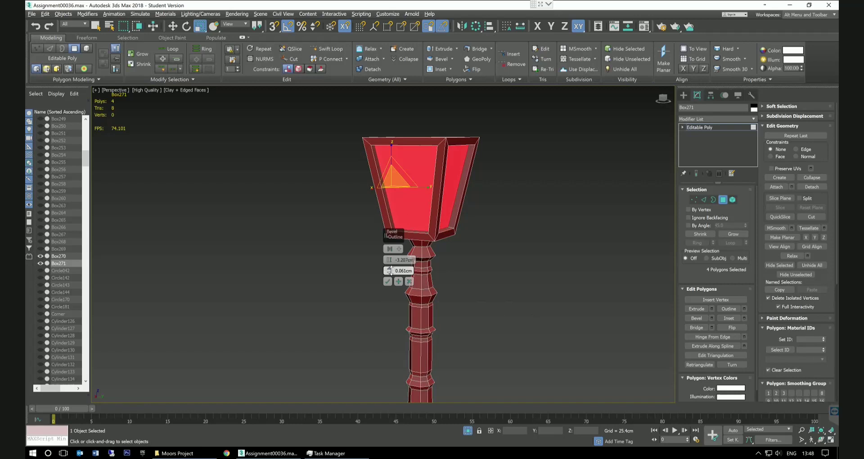
scroll(487, 250, "up", 2)
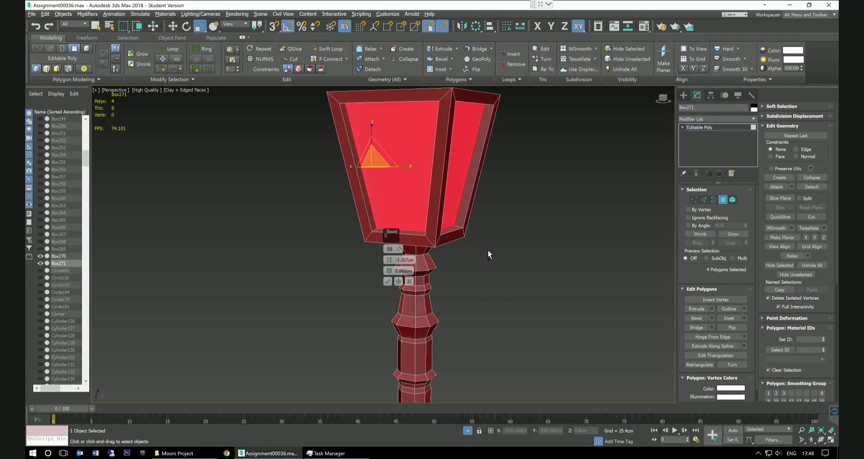
middle_click_drag(487, 249, 496, 251, "alt")
scroll(442, 248, "up", 3)
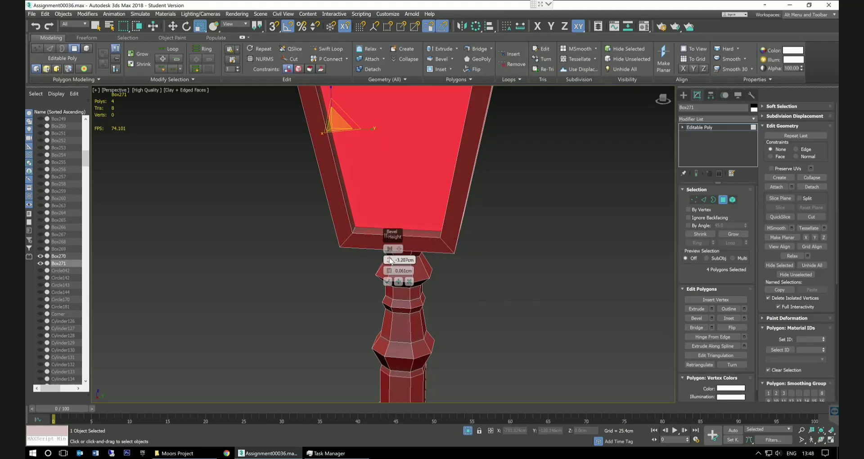
Deepen the panel bevel to a height of about -4.305 cm, fine-tune its outline, and apply it.
left_click_drag(389, 260, 390, 274)
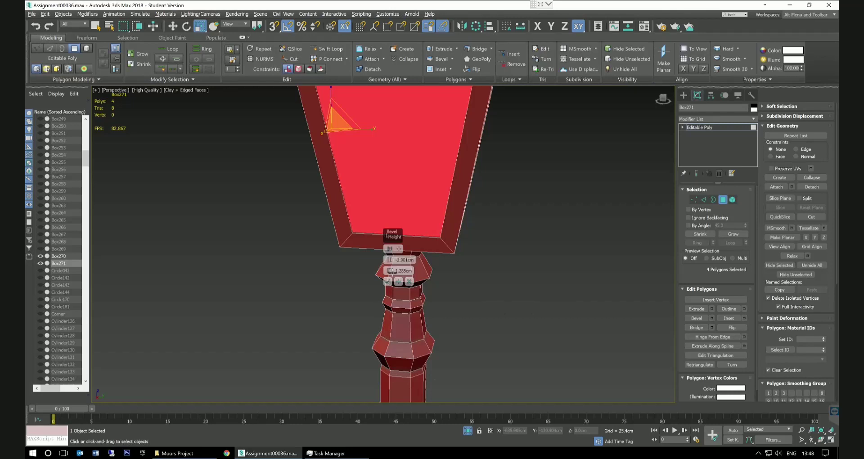
left_click_drag(389, 271, 394, 303)
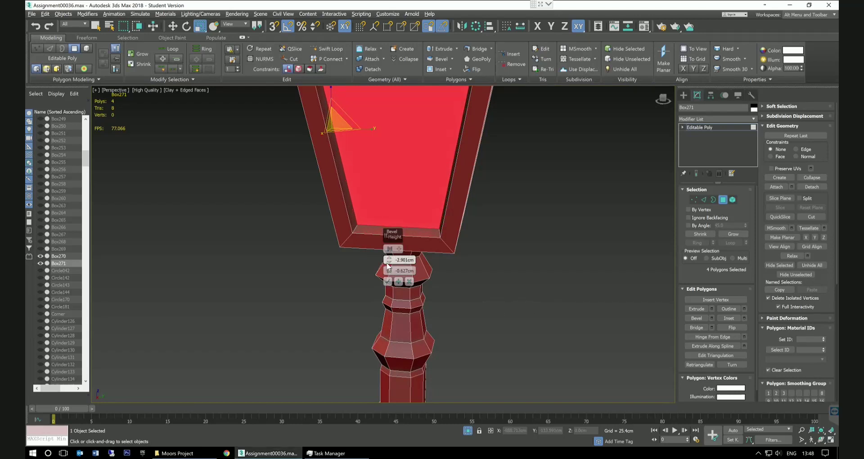
left_click_drag(388, 265, 391, 282)
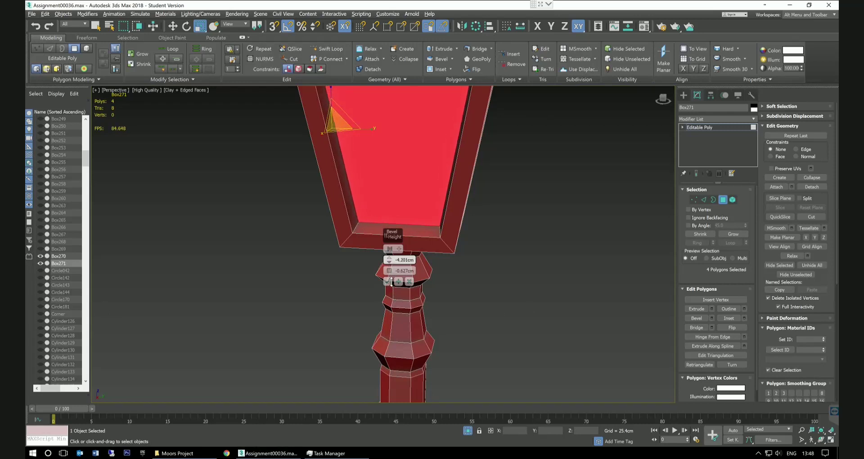
mouse_move(389, 270)
left_mouse_down()
mouse_move(393, 285)
mouse_move(391, 260)
mouse_move(393, 269)
left_mouse_up()
left_click(387, 281)
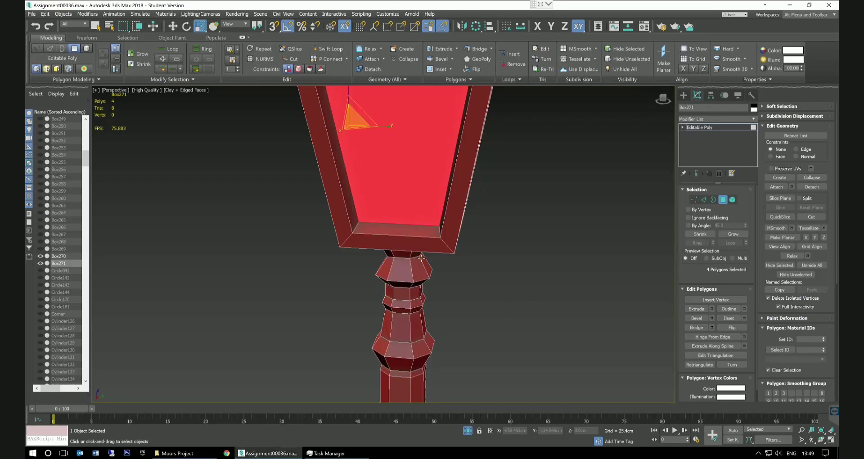
Delete the four recessed side panel faces of the lamp head, leaving an open frame.
scroll(506, 232, "down", 6)
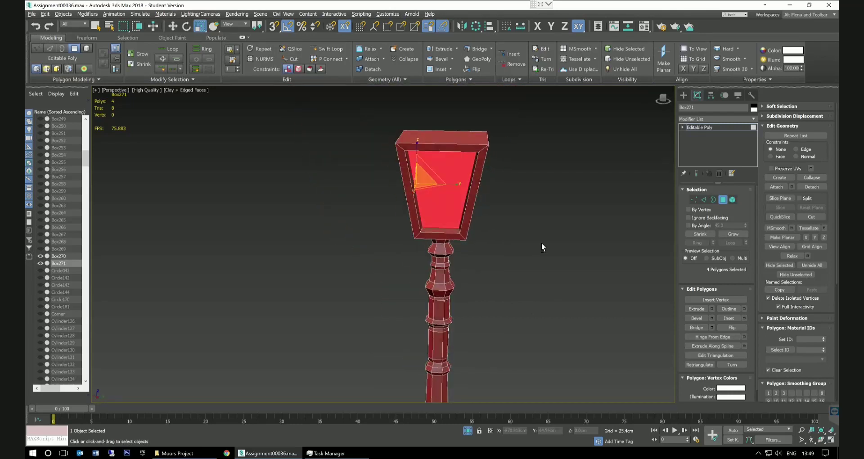
key("Delete")
key("End")
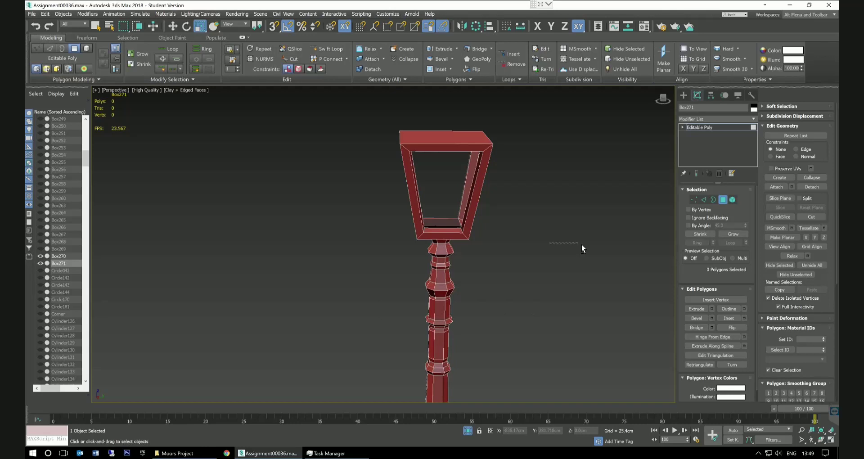
middle_click_drag(533, 252, 477, 216, "alt")
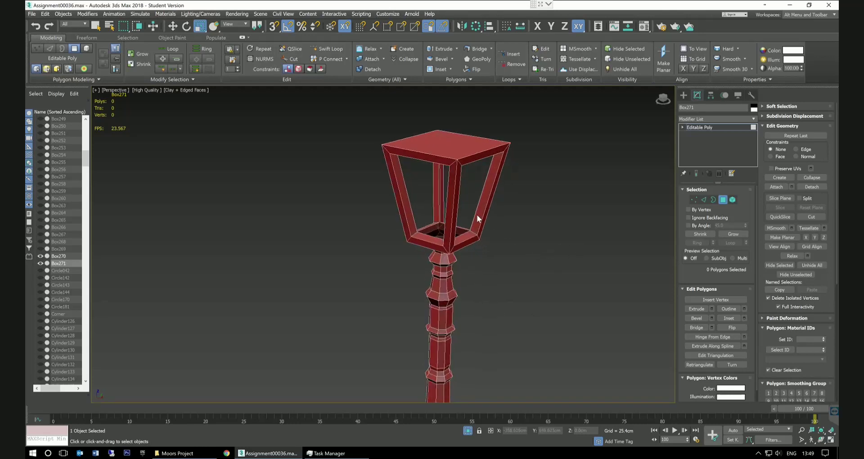
Bridge the two open inner edges of the first lamp head corner post with 1 segment.
left_click(714, 200)
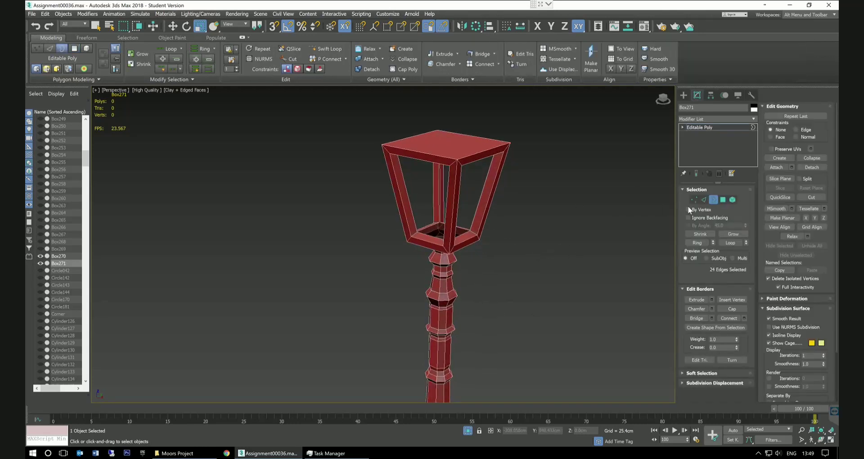
left_click(704, 200)
scroll(428, 192, "up", 10)
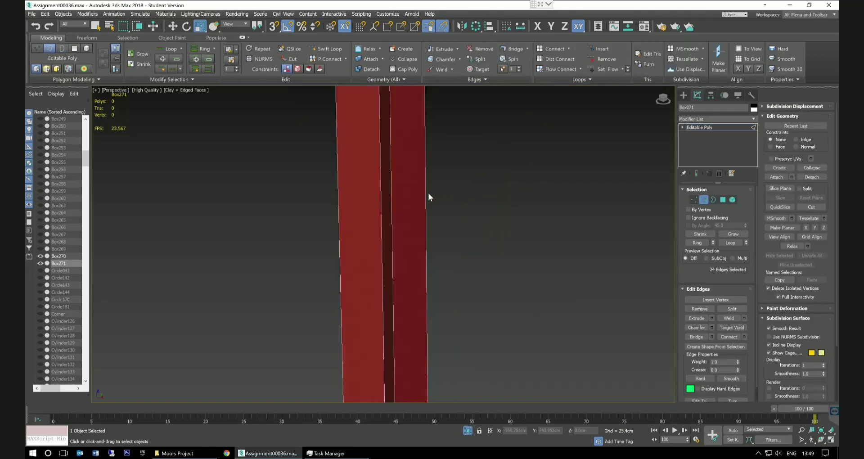
scroll(452, 206, "down", 10)
scroll(448, 211, "up", 1)
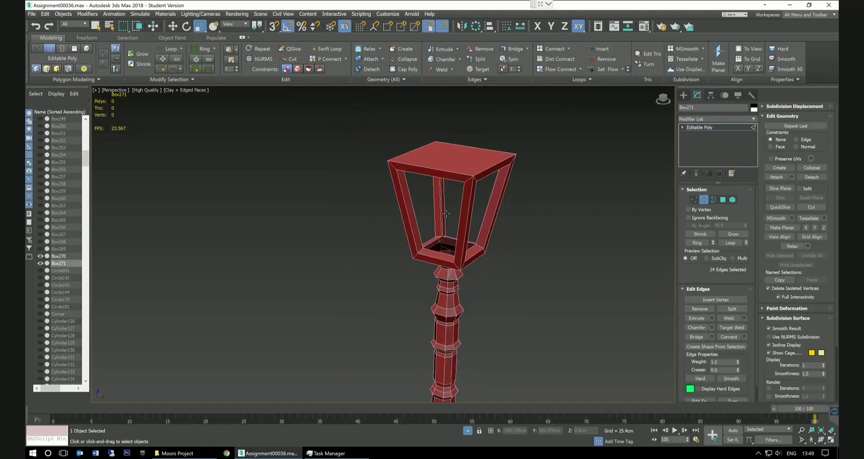
left_click(446, 213)
scroll(446, 214, "up", 6)
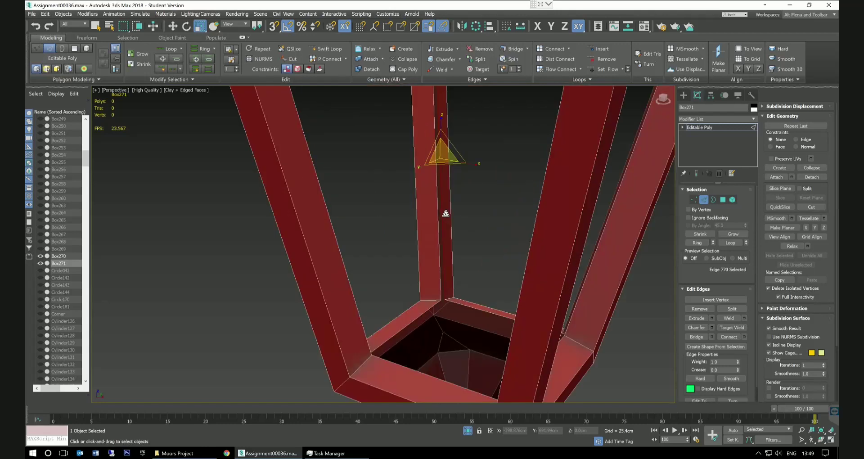
scroll(446, 213, "up", 3)
left_click(441, 212, "ctrl")
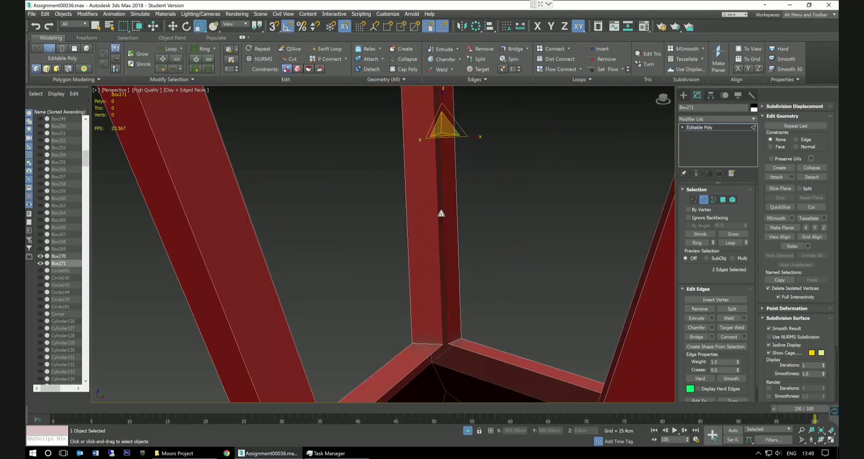
left_click(712, 337)
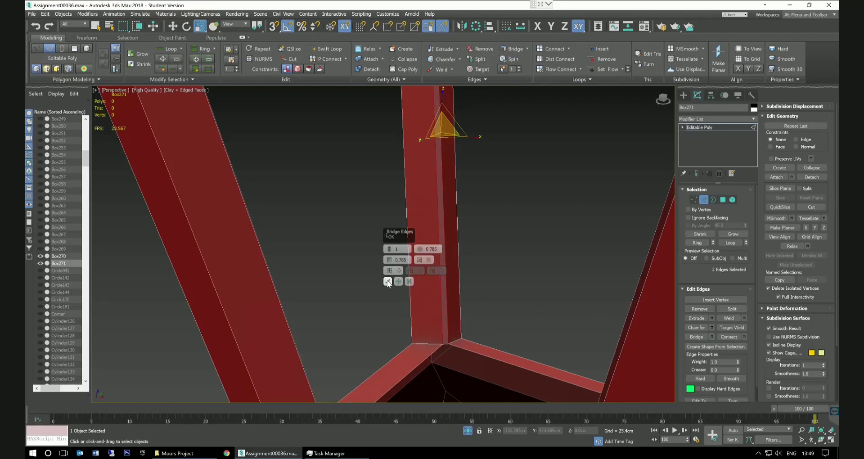
left_click(406, 283)
Close the gap inside the second corner post by bridging its two open inner edges.
middle_click_drag(483, 276, 548, 282, "alt")
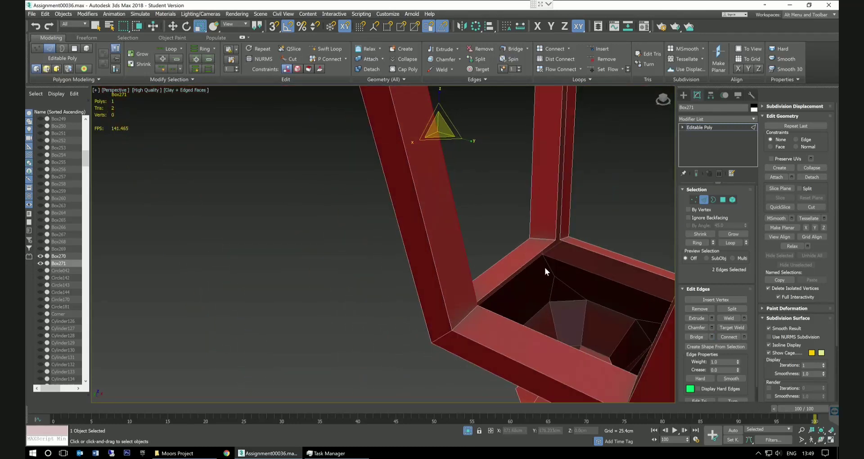
left_click(558, 219)
left_click(562, 215, "ctrl")
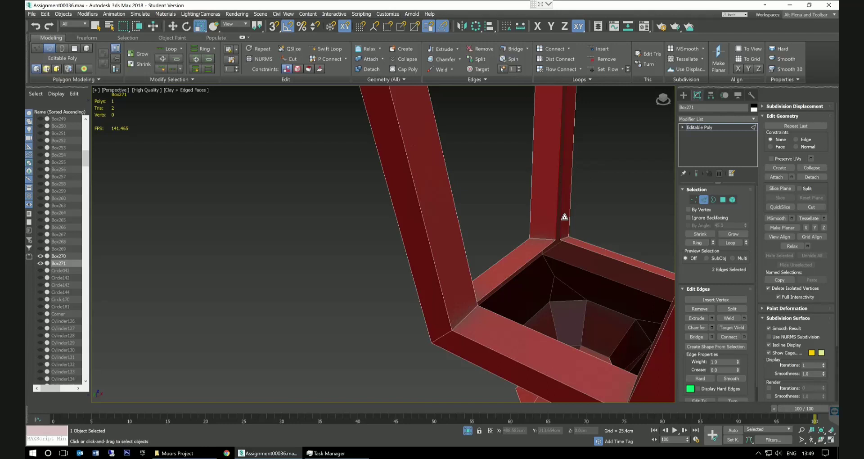
left_click(711, 337)
left_click(388, 282)
Bridge the pair of open inner edges on the third corner post with 1 segment.
middle_click_drag(576, 220, 492, 199)
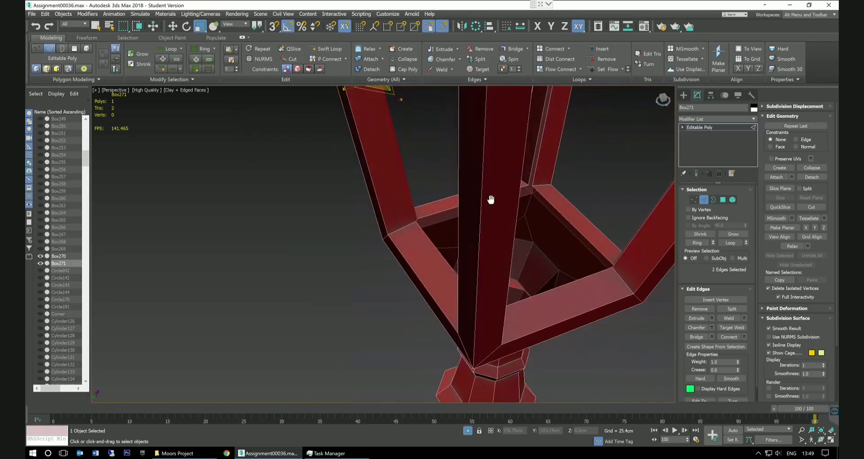
left_click(539, 157)
left_click(543, 157, "ctrl")
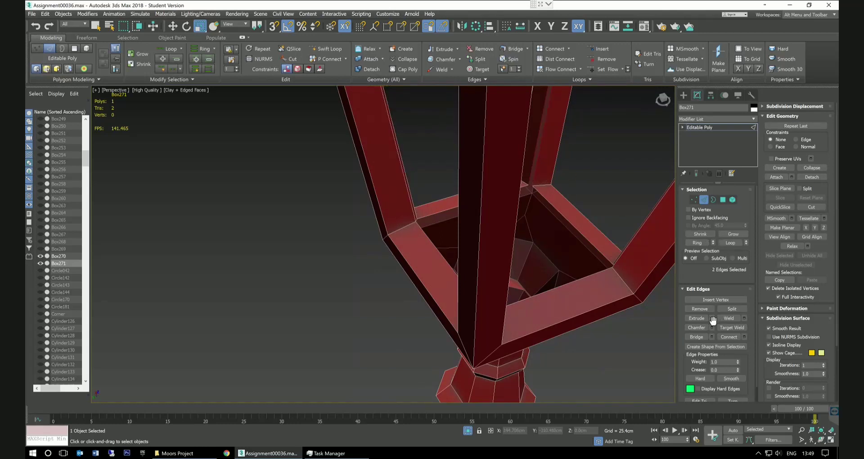
left_click(711, 337)
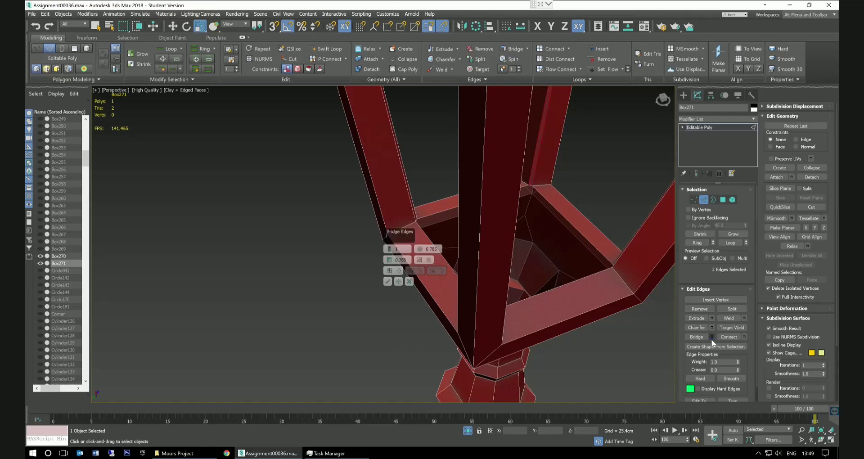
left_click(387, 281)
Bridge the two open edges inside the last remaining corner post with 1 segment.
middle_click_drag(558, 253, 572, 249, "alt")
middle_click_drag(450, 253, 366, 247)
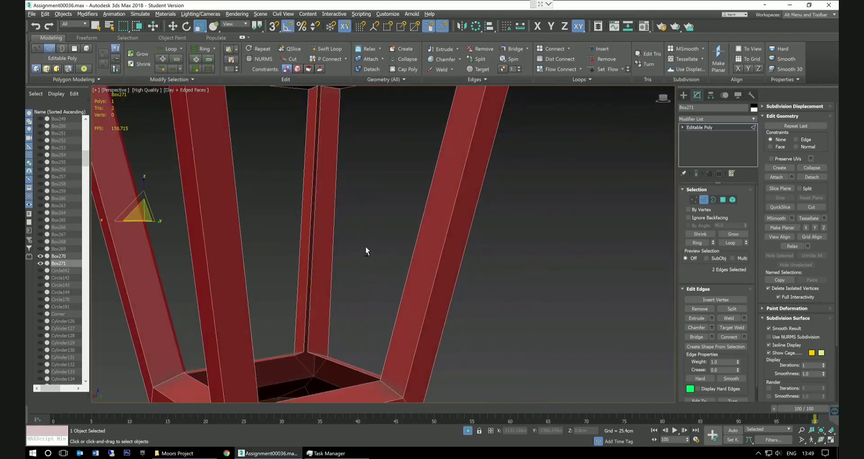
left_click(310, 230)
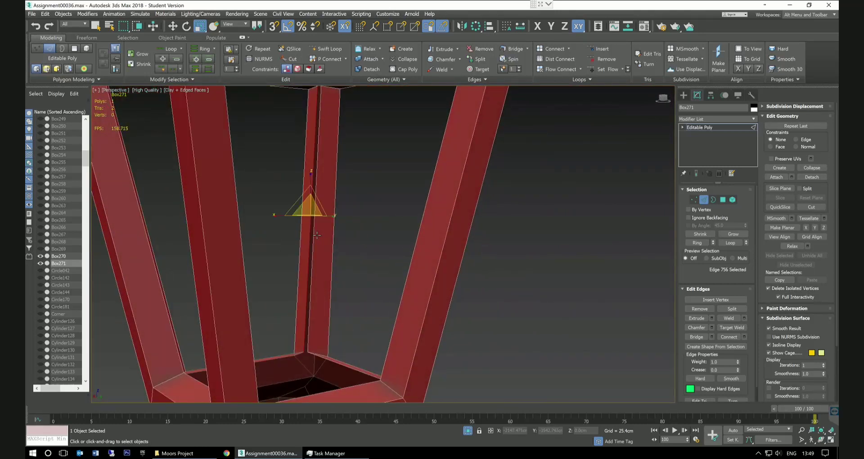
left_click(318, 236, "ctrl")
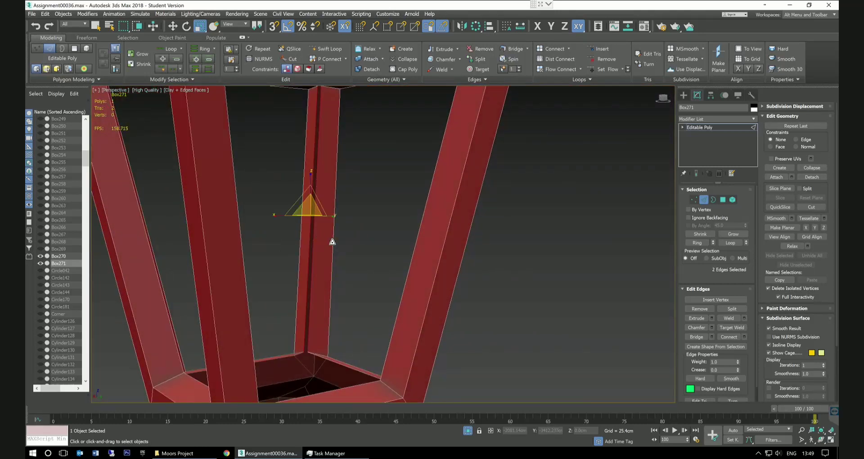
left_click(712, 338)
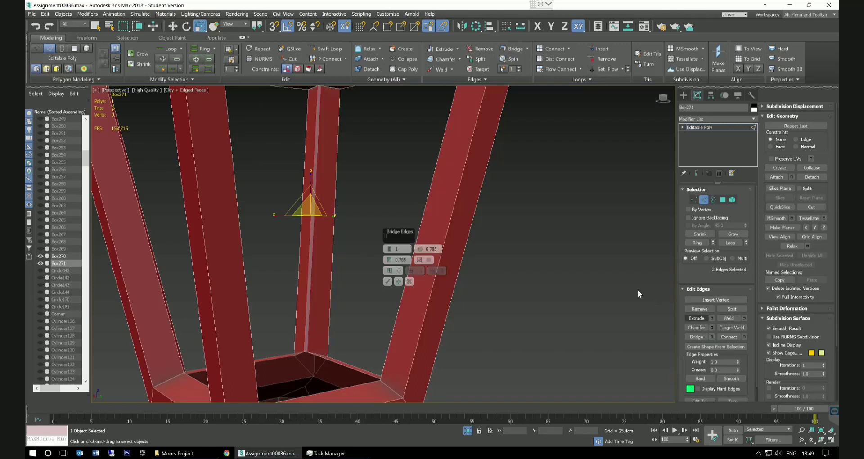
left_click(388, 282)
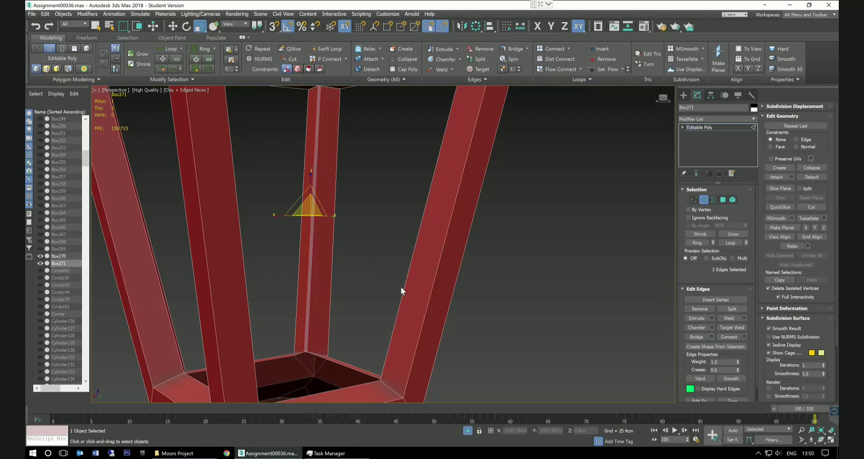
Select the open border around the lamp head's inner floor and cap it.
scroll(488, 294, "down", 5)
scroll(488, 294, "down", 3)
middle_click_drag(485, 303, 479, 305, "alt")
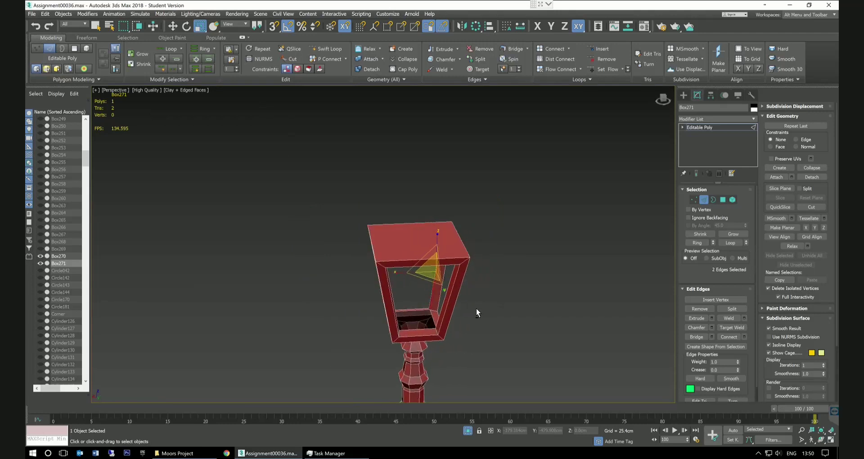
scroll(436, 317, "up", 5)
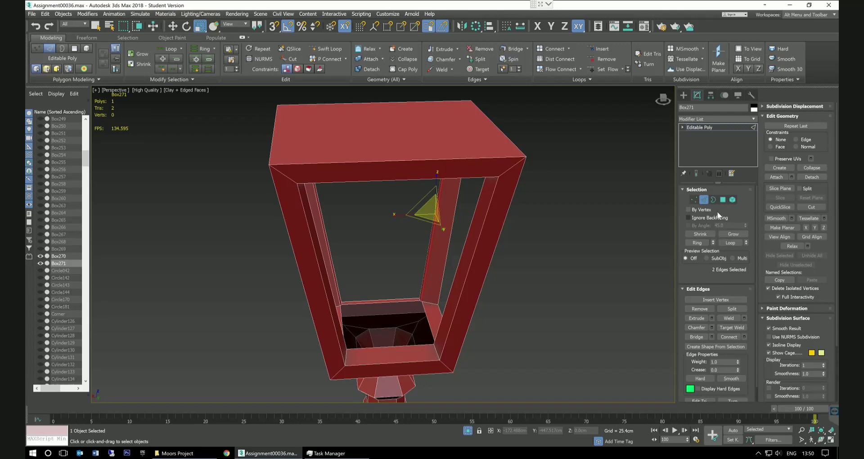
left_click(713, 200)
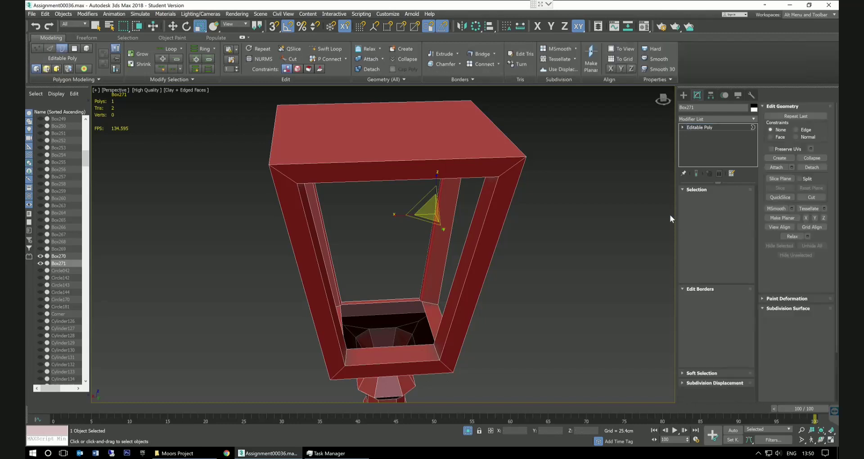
left_click(429, 310)
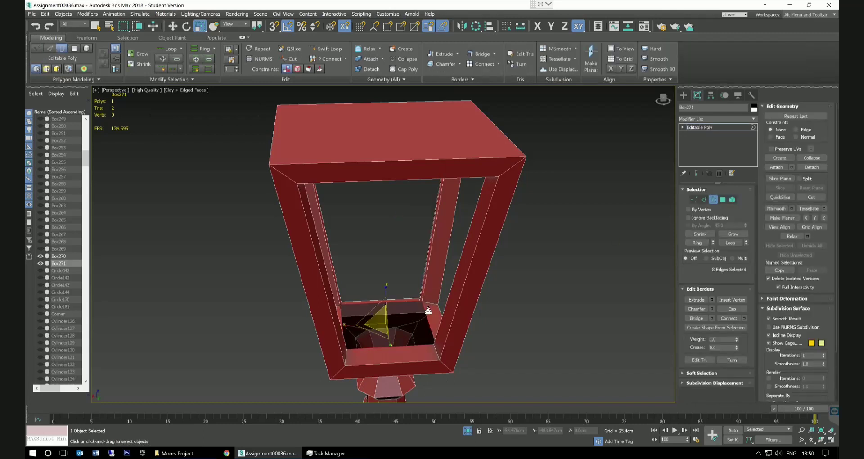
left_click(730, 306)
Select the open border on the underside of the lamp head's roof and cap it.
middle_click_drag(555, 328, 359, 178, "alt")
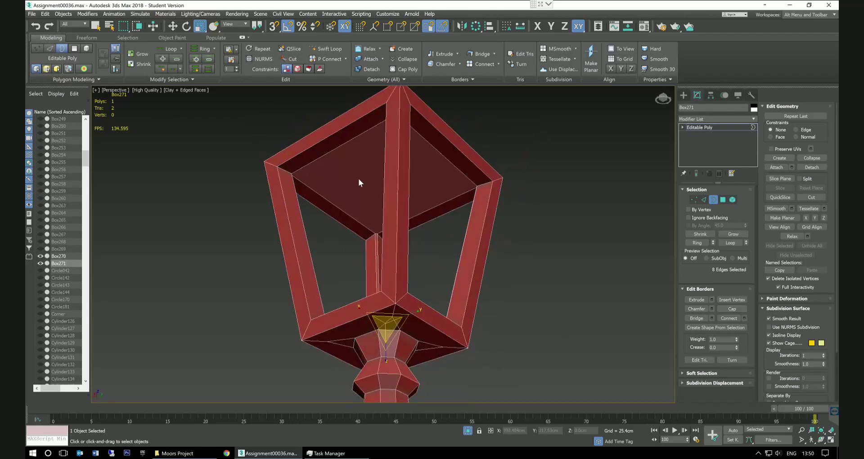
left_click(346, 146)
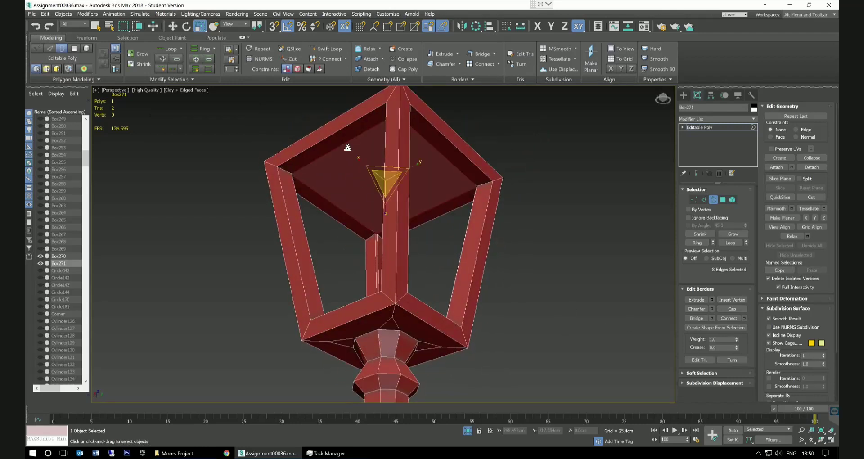
left_click(736, 309)
Examine the capped floor and roof inside the lamp head and the column directly below it.
scroll(582, 318, "up", 5)
scroll(573, 323, "down", 8)
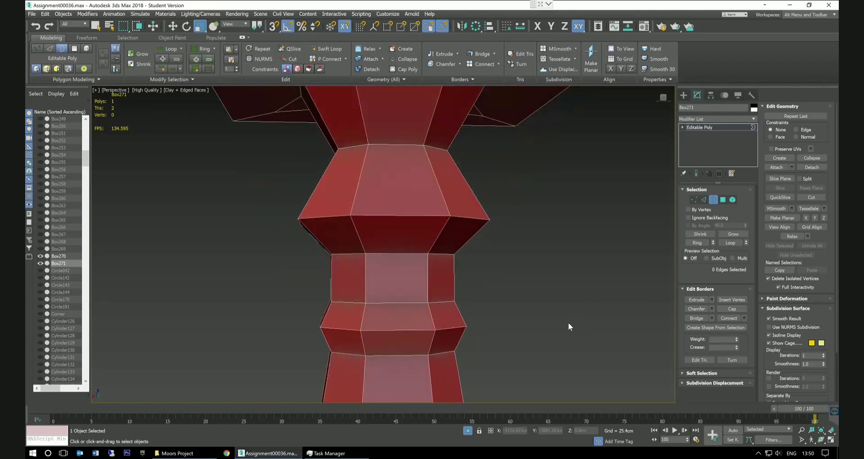
middle_click_drag(571, 325, 546, 325, "alt")
scroll(513, 299, "up", 3)
scroll(512, 297, "up", 6)
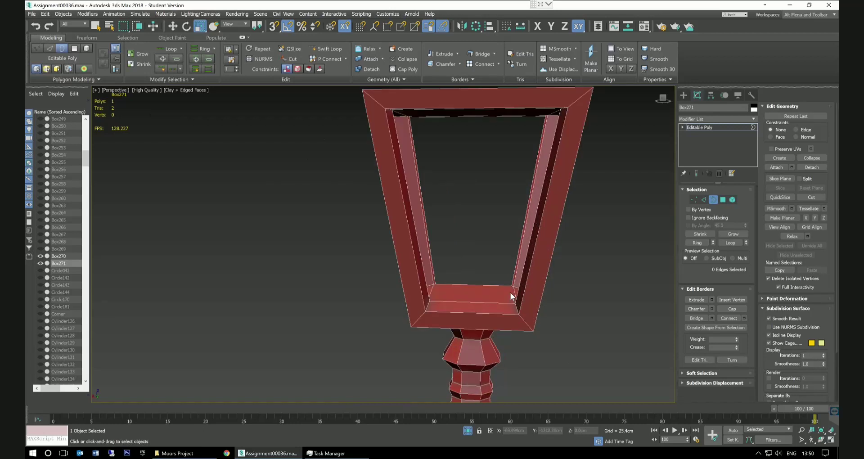
middle_click_drag(513, 305, 495, 261)
middle_click_drag(496, 260, 497, 261, "alt")
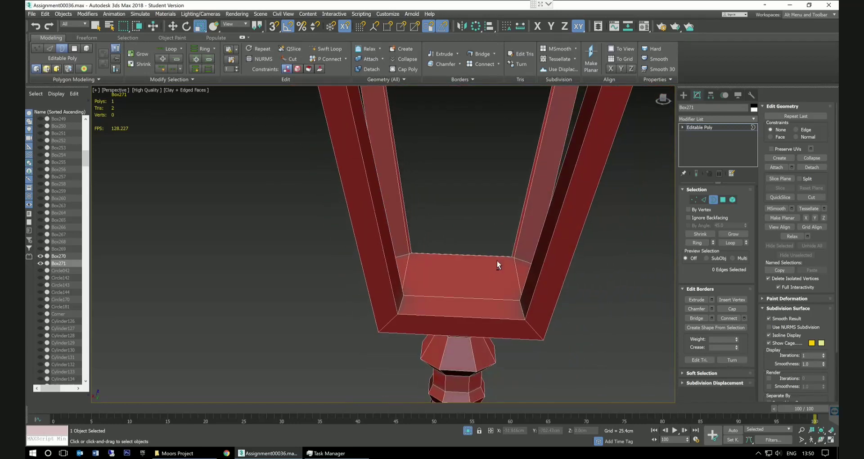
scroll(373, 243, "down", 5)
middle_click_drag(387, 239, 427, 250)
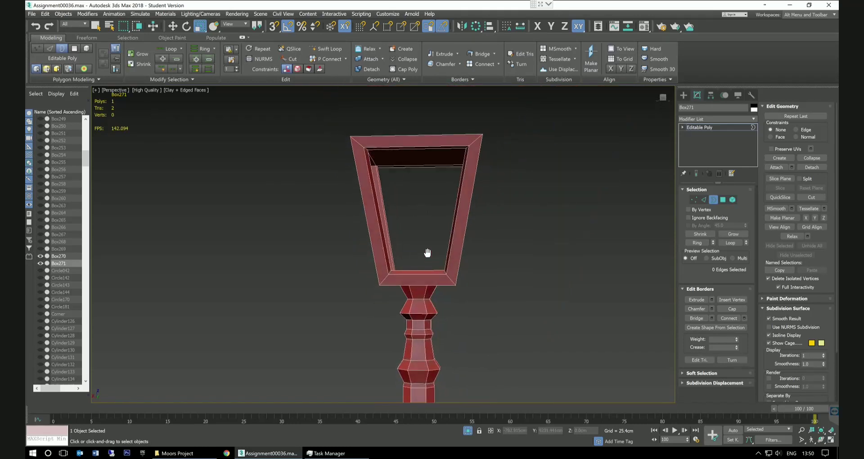
Undo the caps on both the roof and floor borders of the lamp head.
left_click(36, 24)
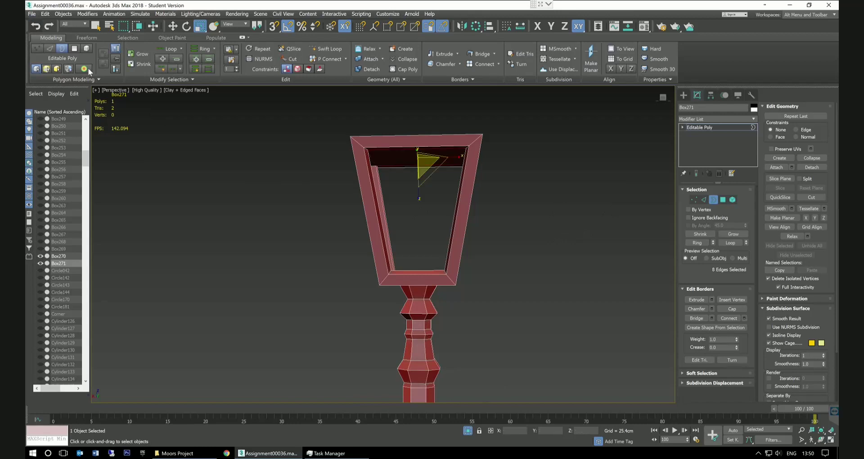
mouse_move(425, 190)
middle_mouse_down("alt")
mouse_move(431, 210)
mouse_move(430, 196)
middle_mouse_up("alt")
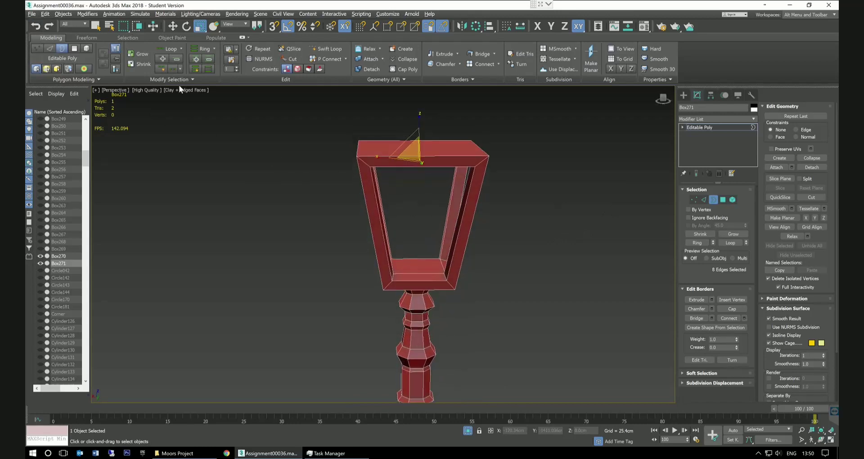
left_click(34, 26)
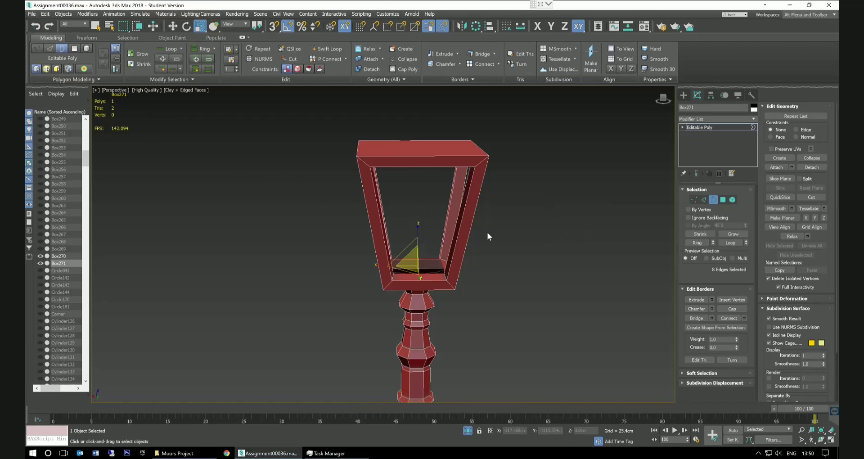
Extend the open border around the lamp head's inner floor inward to form a narrow ledge.
scroll(412, 234, "up", 3)
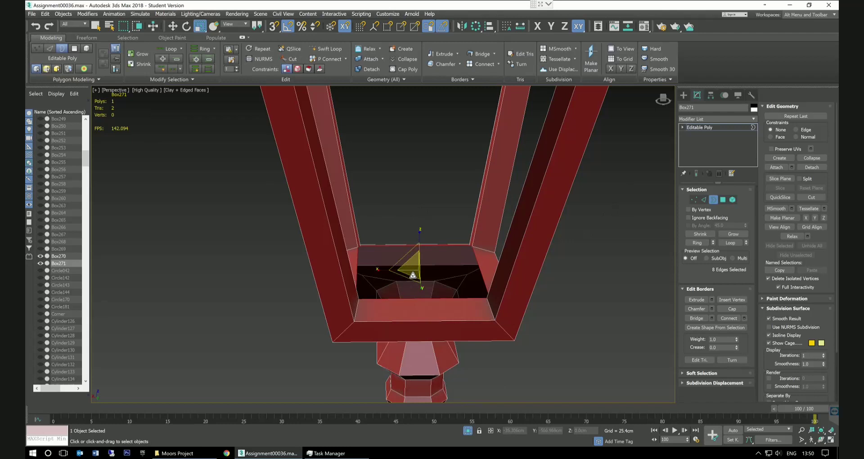
left_click(412, 283)
left_click_drag(413, 282, 411, 280)
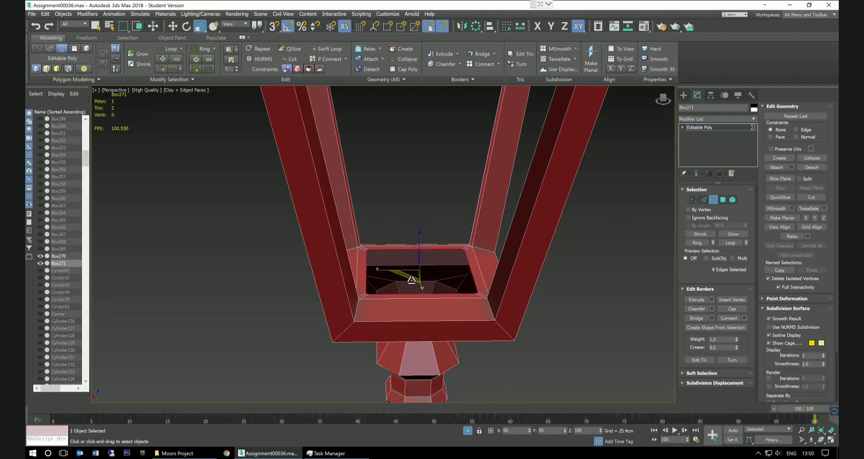
Extend the inner floor border straight up about 3 cm to form a raised square wall.
left_click(171, 26)
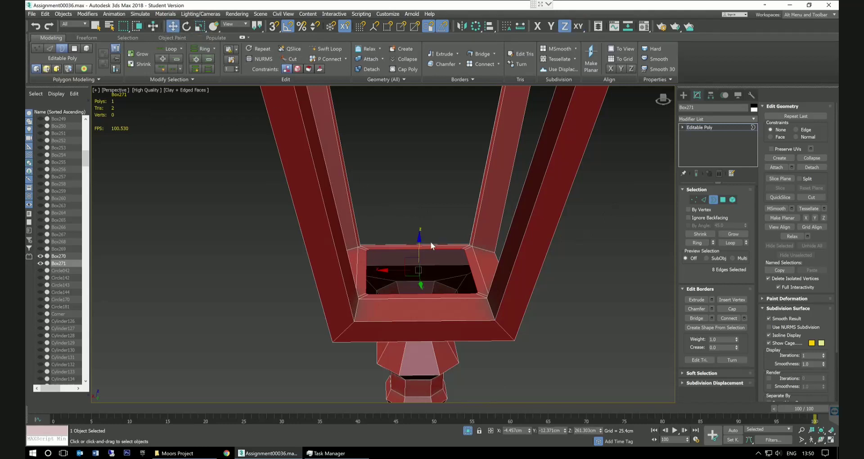
left_click_drag(425, 244, 423, 229, "shift")
mouse_move(433, 209)
middle_mouse_down("alt")
mouse_move(438, 203)
mouse_move(438, 212)
middle_mouse_up("alt")
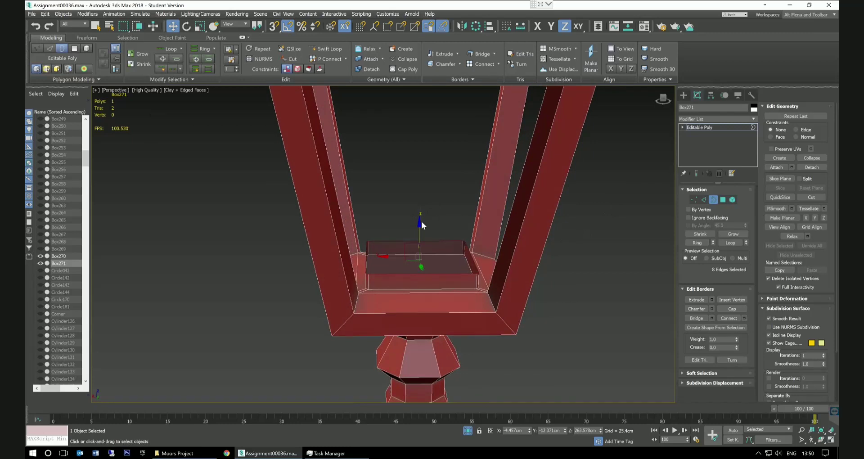
left_click_drag(423, 228, 423, 223)
middle_click_drag(459, 213, 442, 213, "alt")
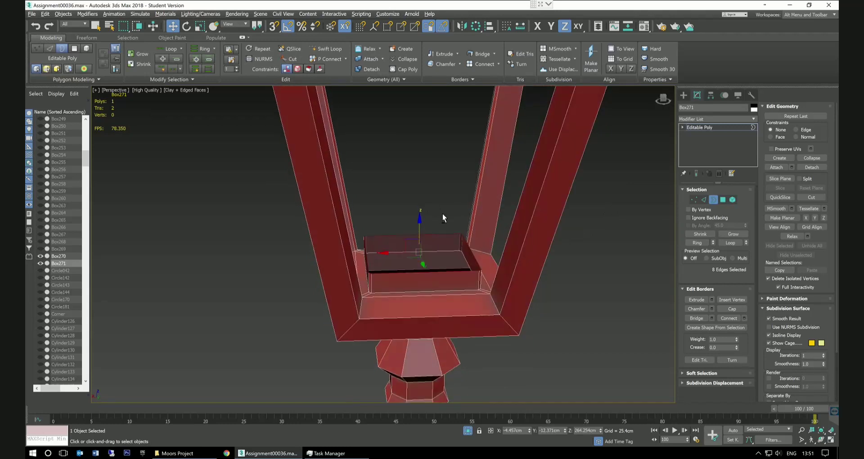
Extend the raised wall's border inward as a thin rim and down inside the wall to just above floor level.
left_click(200, 26)
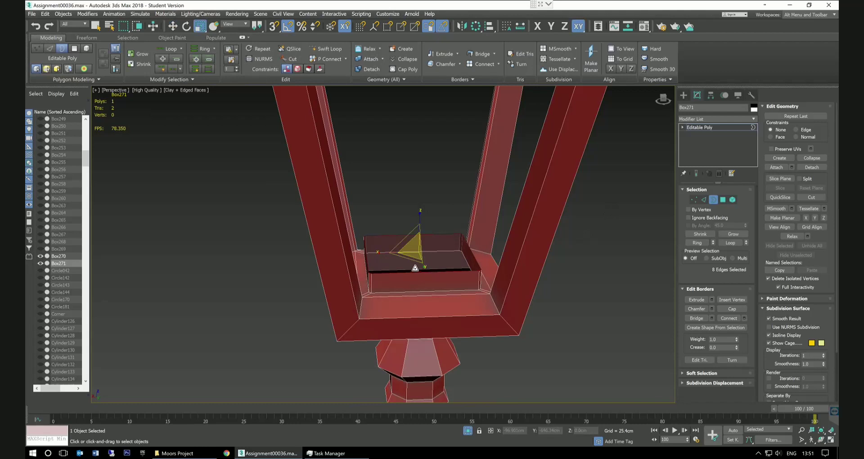
left_click_drag(416, 263, 415, 262)
left_click(170, 28)
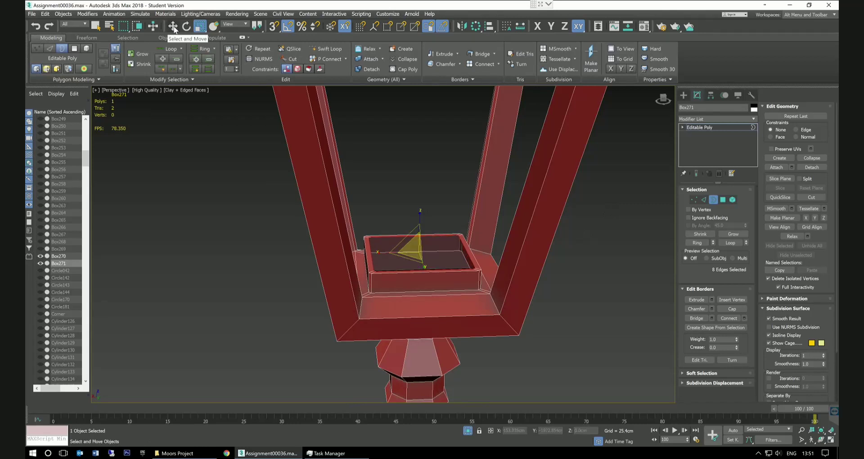
left_click_drag(424, 228, 429, 244)
mouse_move(470, 236)
middle_mouse_down("alt")
mouse_move(464, 247)
mouse_move(446, 237)
mouse_move(468, 243)
middle_mouse_up("alt")
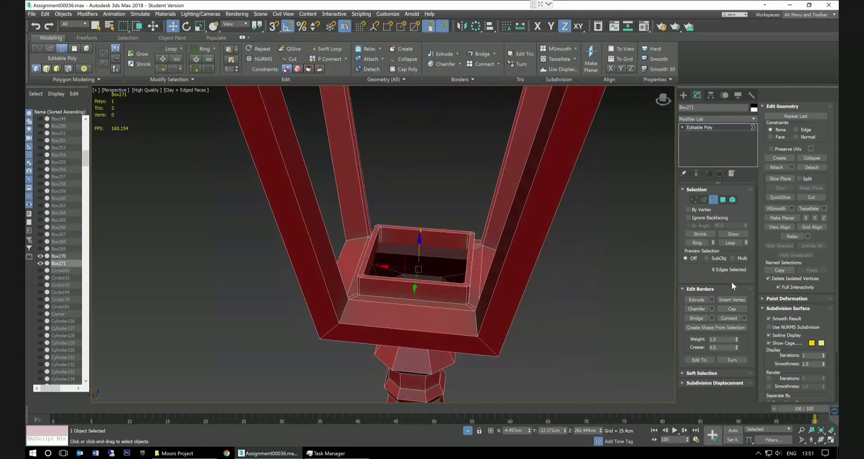
Cap the floor border inside the raised wall and the open border on the roof's underside.
left_click(737, 308)
middle_click_drag(512, 306, 485, 190, "alt")
scroll(539, 306, "down", 5)
left_click(482, 187)
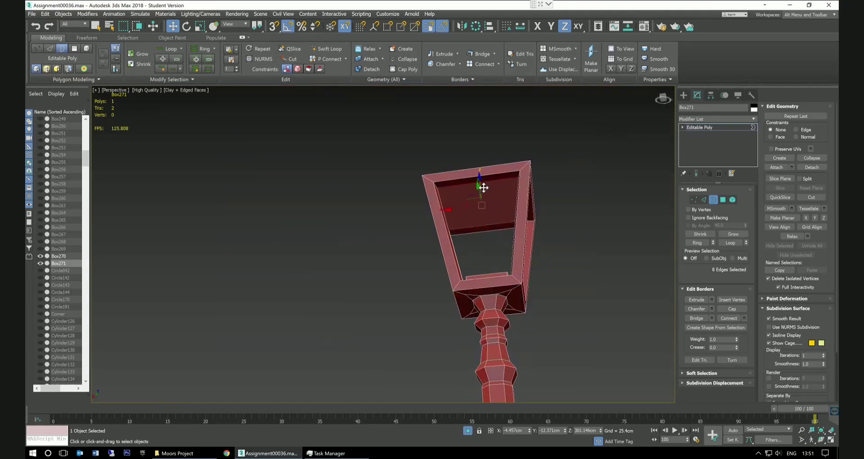
left_click(733, 309)
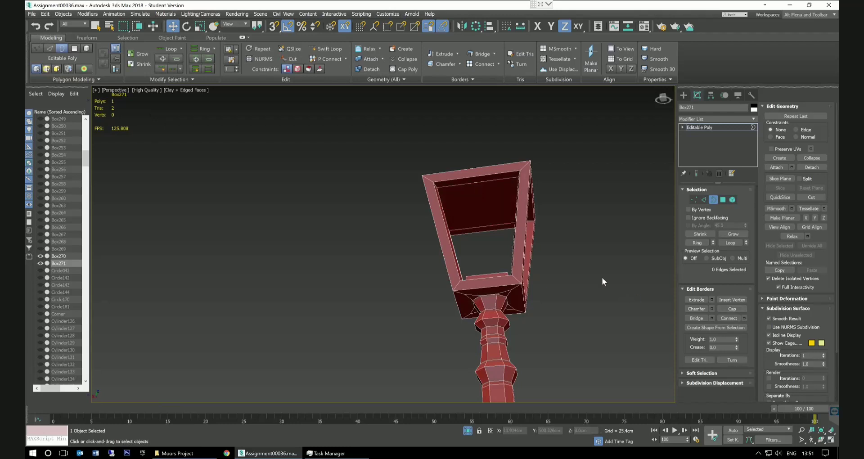
Bevel the lamp head's top face upward into a sloped roof with height 9.536 cm and outline -10.8 cm.
middle_click_drag(609, 294, 567, 337, "alt")
scroll(609, 297, "down", 2)
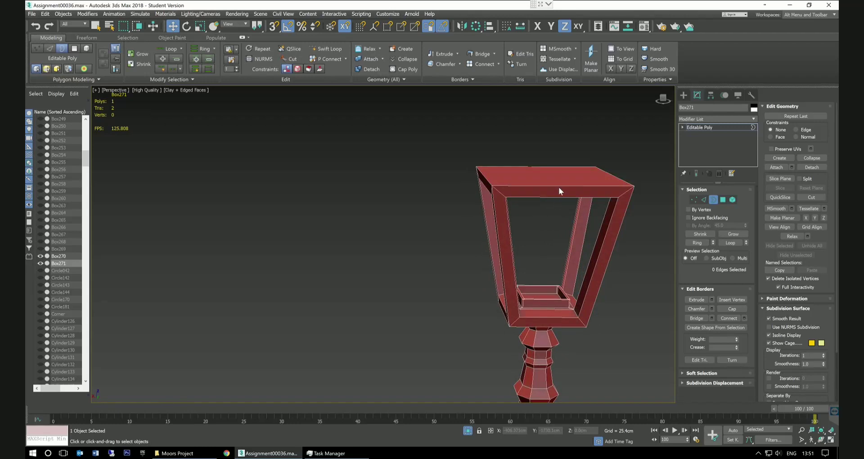
left_click(723, 200)
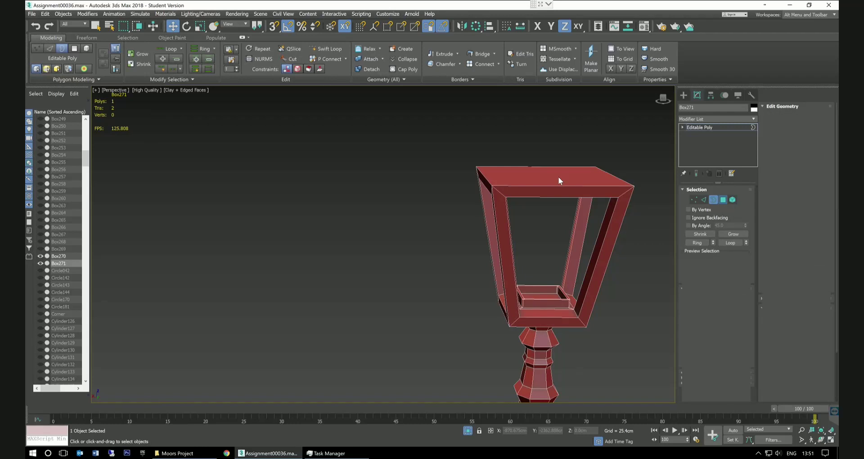
left_click(558, 176)
middle_click_drag(614, 151, 618, 162, "alt")
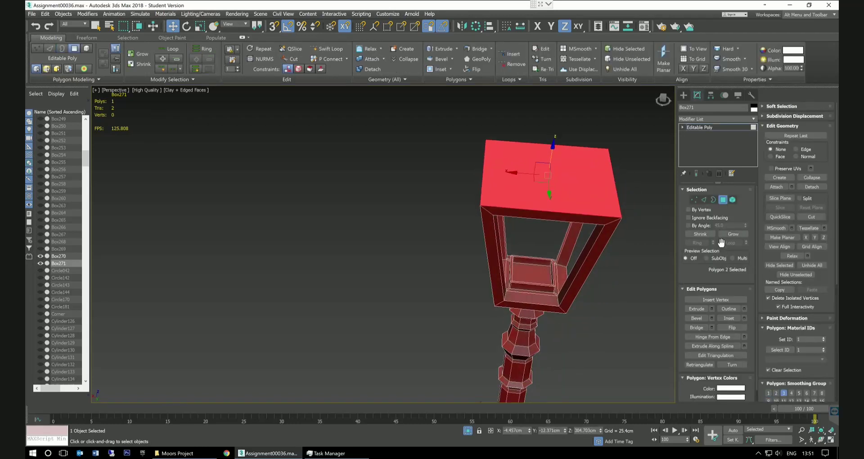
middle_click_drag(641, 250, 666, 254, "alt")
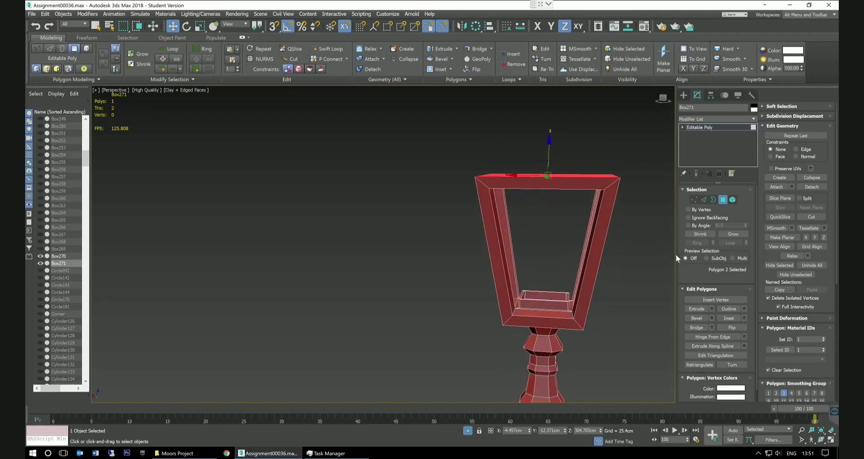
left_click(713, 317)
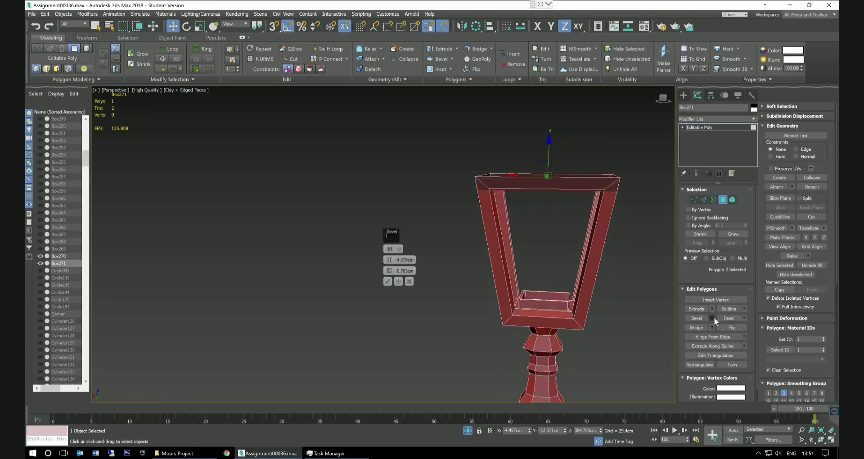
left_click_drag(390, 262, 394, 300)
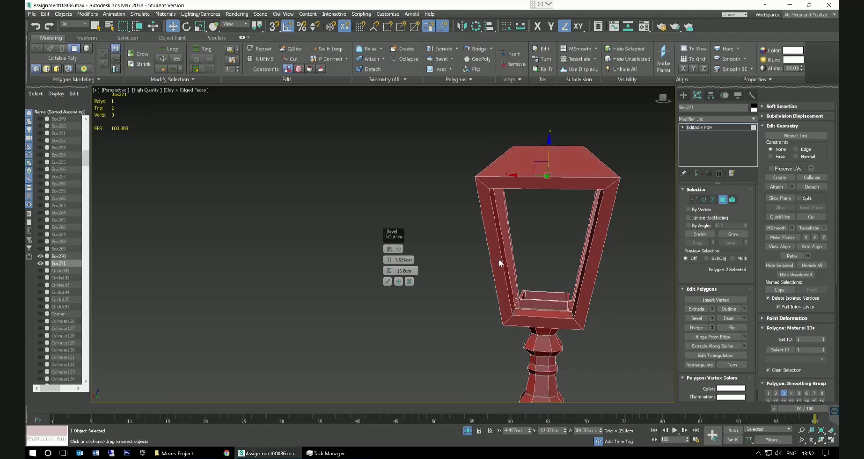
Set the roof bevel's height to 10.76 cm and apply the bevel.
mouse_move(558, 245)
middle_mouse_down("alt")
mouse_move(535, 242)
mouse_move(548, 244)
middle_mouse_up("alt")
scroll(563, 237, "down", 6)
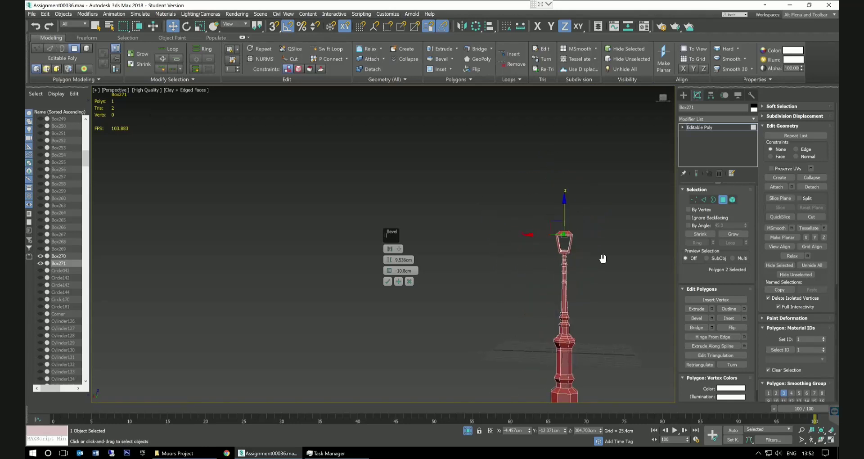
scroll(571, 239, "up", 10)
middle_click_drag(573, 258, 565, 272)
left_click_drag(390, 265, 390, 259)
mouse_move(569, 265)
middle_mouse_down("alt")
mouse_move(560, 262)
mouse_move(576, 267)
middle_mouse_up("alt")
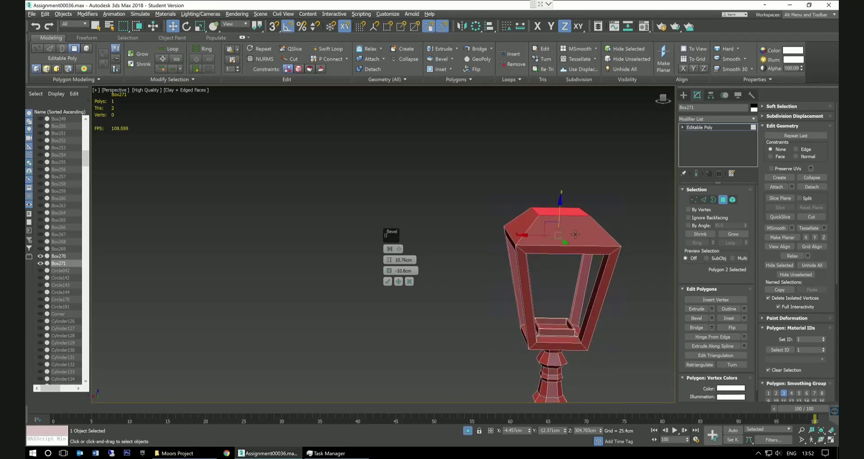
scroll(567, 221, "up", 5)
middle_click_drag(576, 230, 573, 226, "alt")
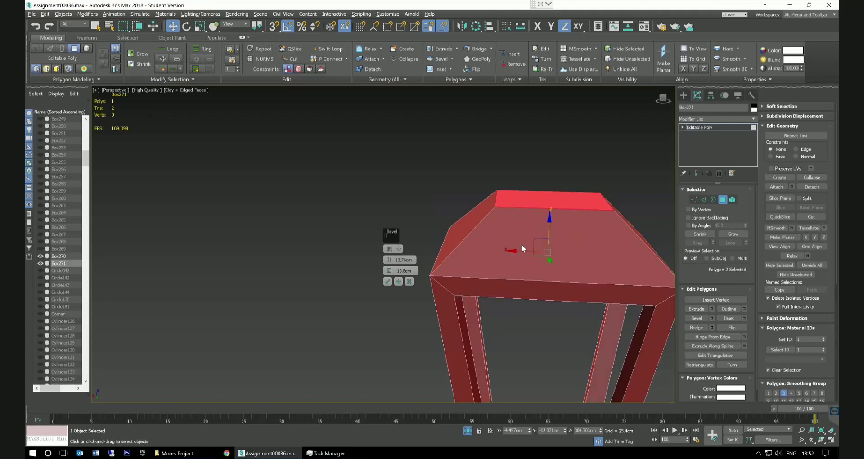
left_click(387, 281)
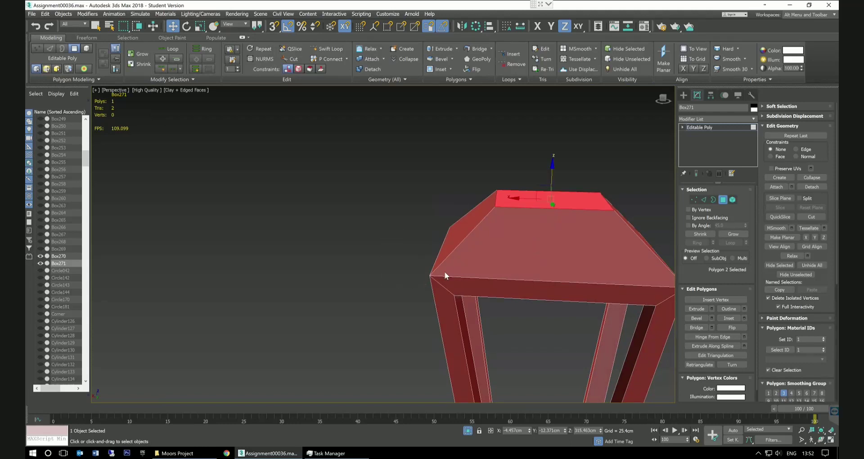
Extrude the small face on top of the sloped roof by 2.178 cm.
left_click(711, 308)
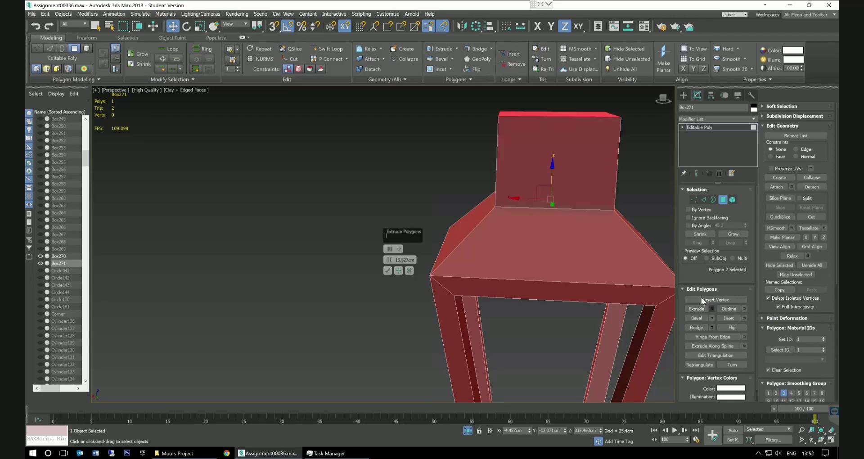
left_click_drag(390, 260, 396, 285)
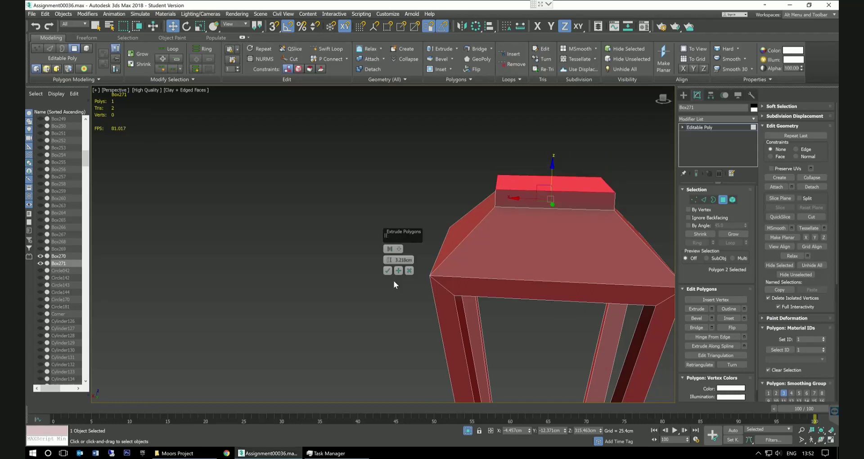
left_click_drag(389, 261, 390, 271)
scroll(581, 245, "down", 5)
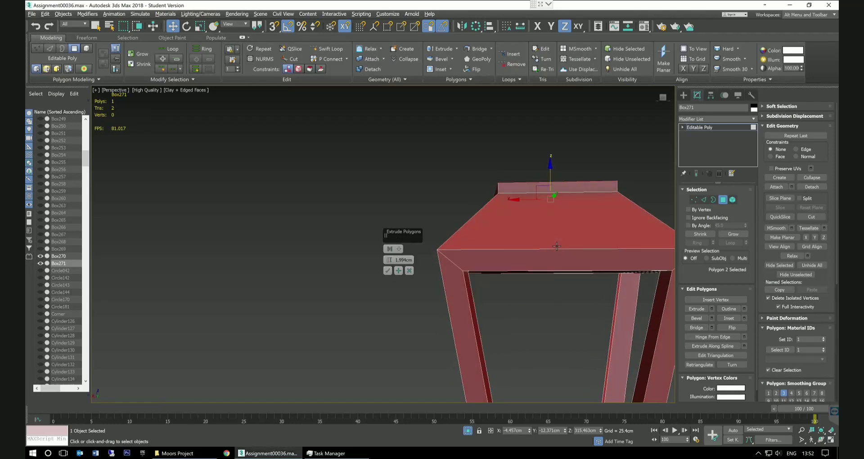
middle_click_drag(581, 245, 550, 261)
scroll(550, 252, "up", 3)
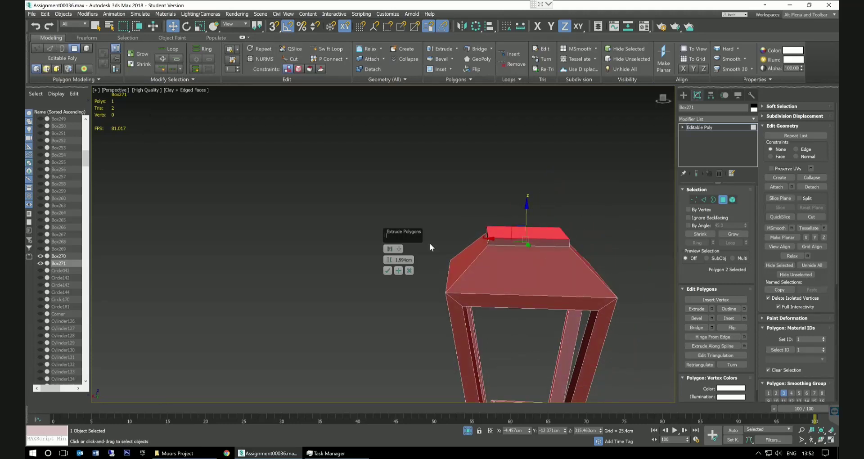
scroll(430, 245, "up", 5)
middle_click_drag(533, 191, 443, 184)
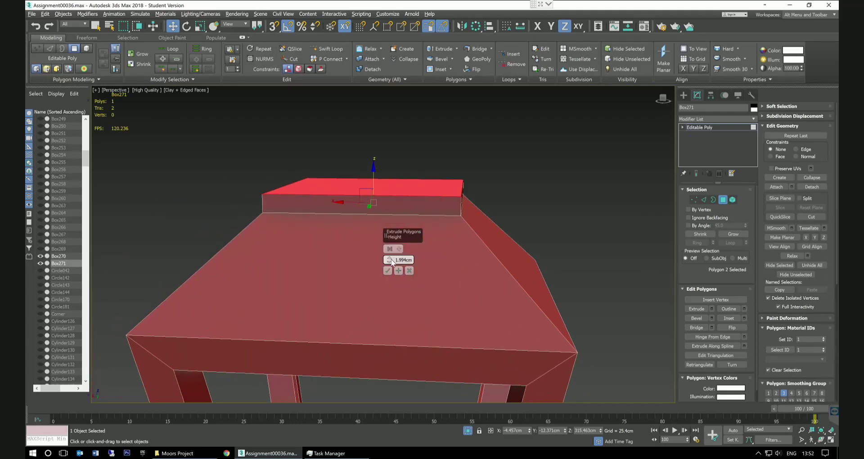
left_click_drag(390, 261, 390, 262)
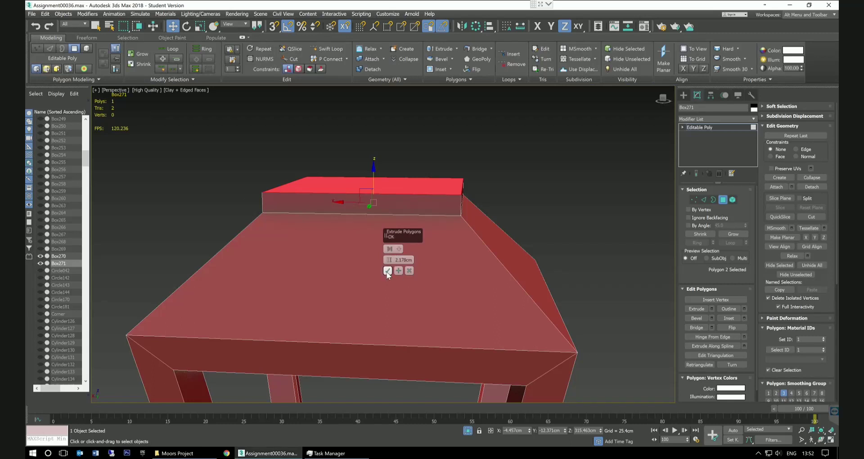
left_click(388, 271)
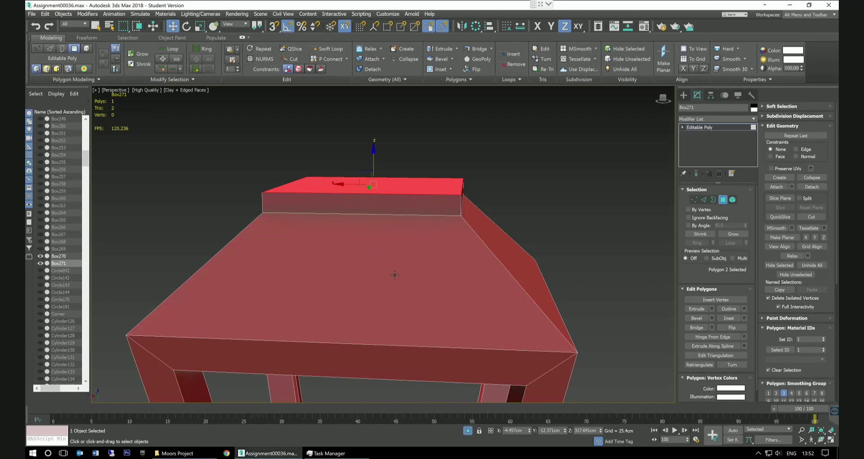
left_click(744, 318)
middle_click_drag(582, 236, 588, 249, "alt")
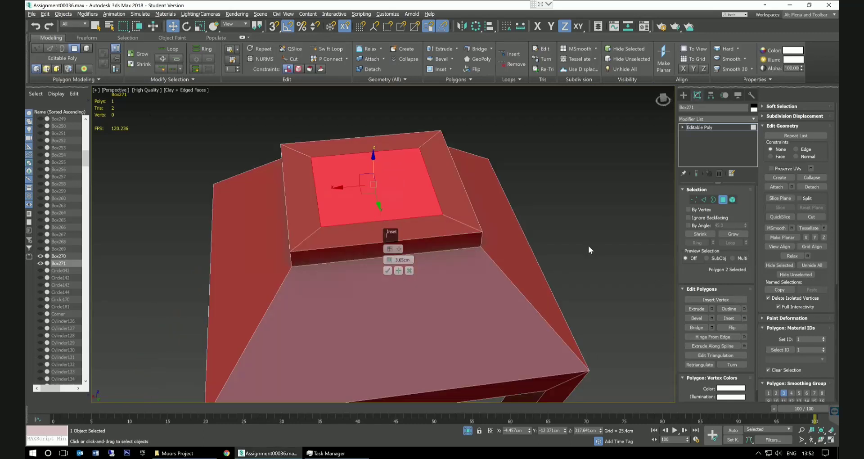
left_click(409, 270)
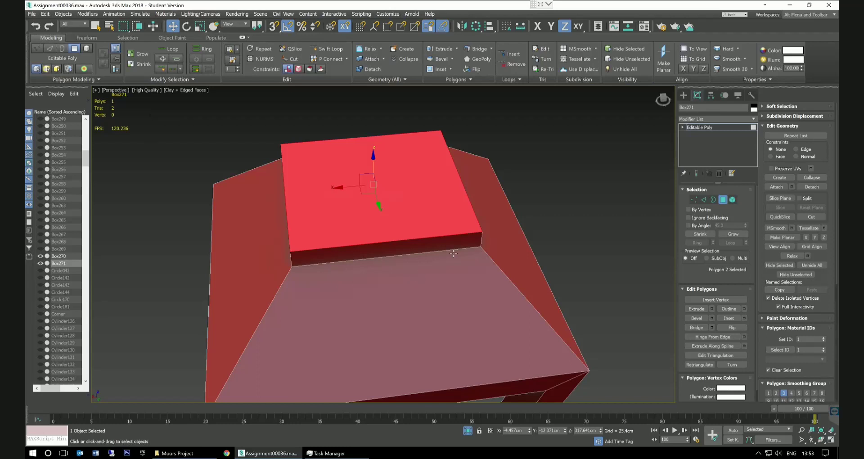
Delete the face on top of the extruded roof block and extend its open border inward as a thin rim.
key("Delete")
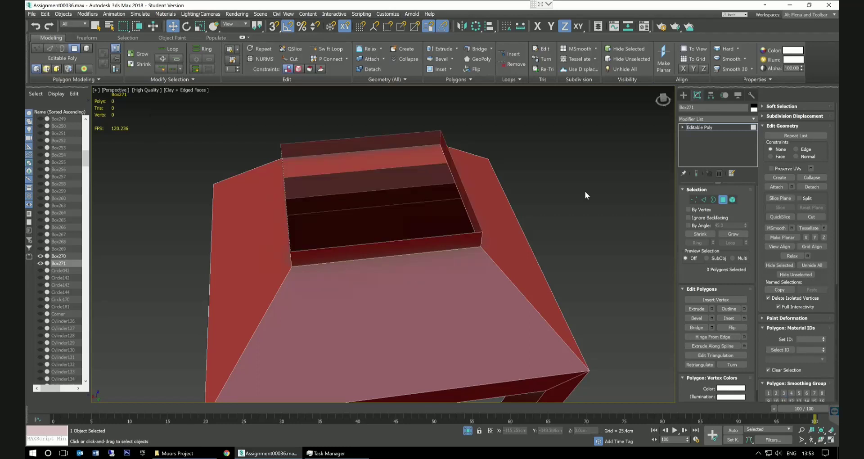
left_click(713, 199)
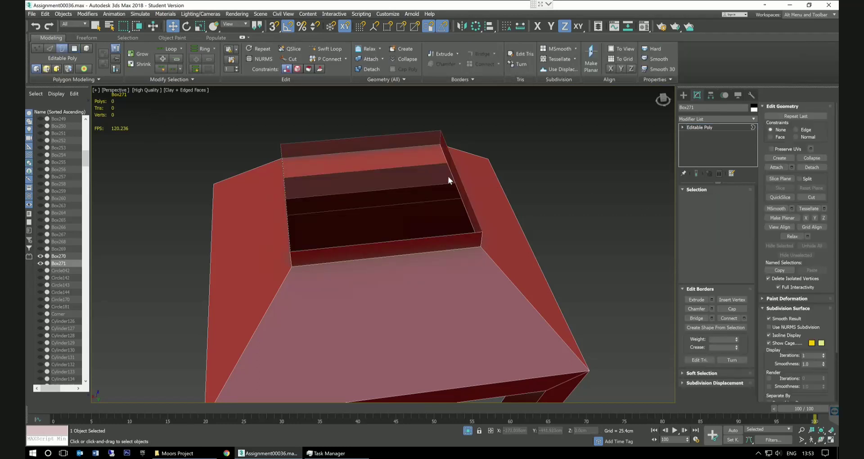
left_click(460, 175)
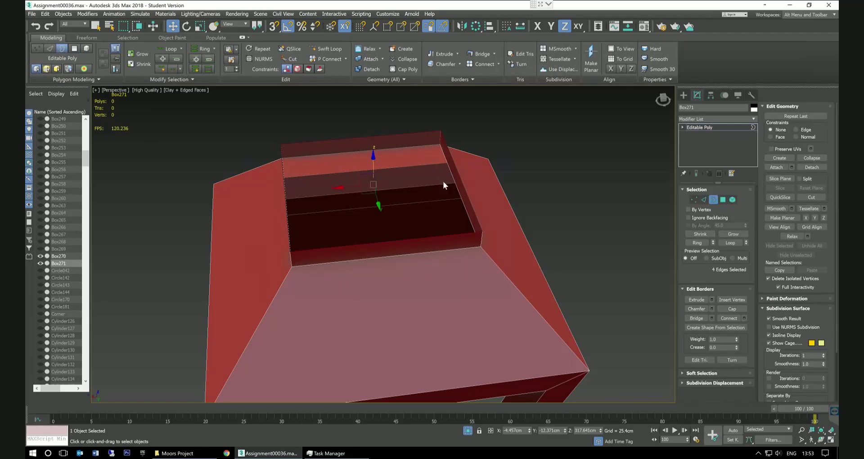
left_click(200, 26)
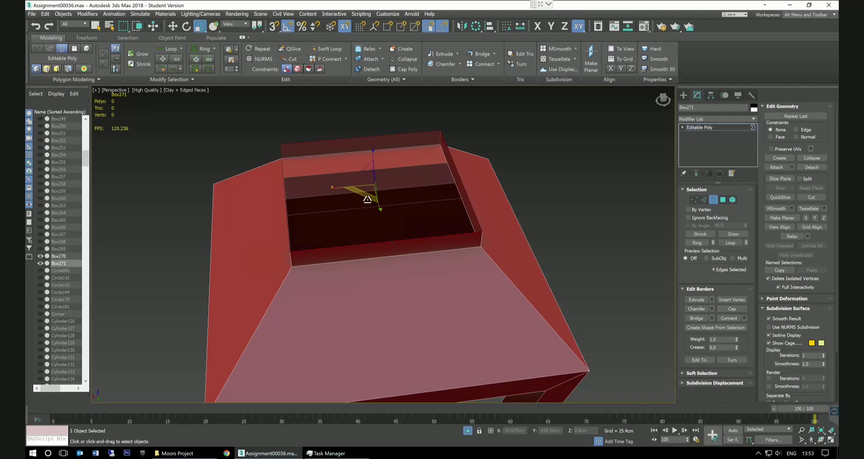
left_click_drag(367, 199, 371, 198)
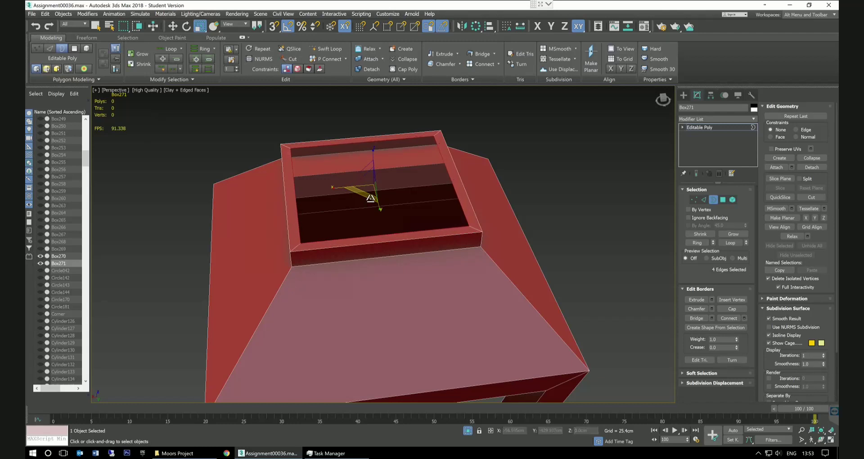
left_click(173, 27)
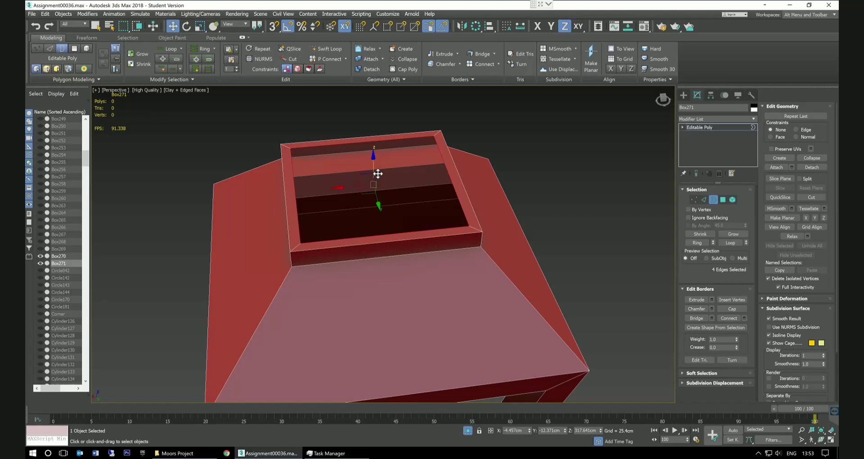
Extend the open roof border downward and then inward to form a recessed ledge, and cap the remaining opening.
left_click_drag(377, 158, 381, 180)
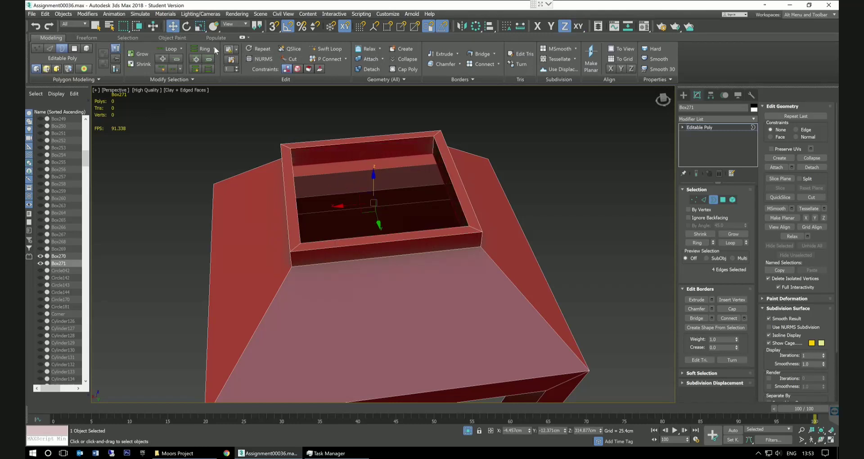
left_click(199, 27)
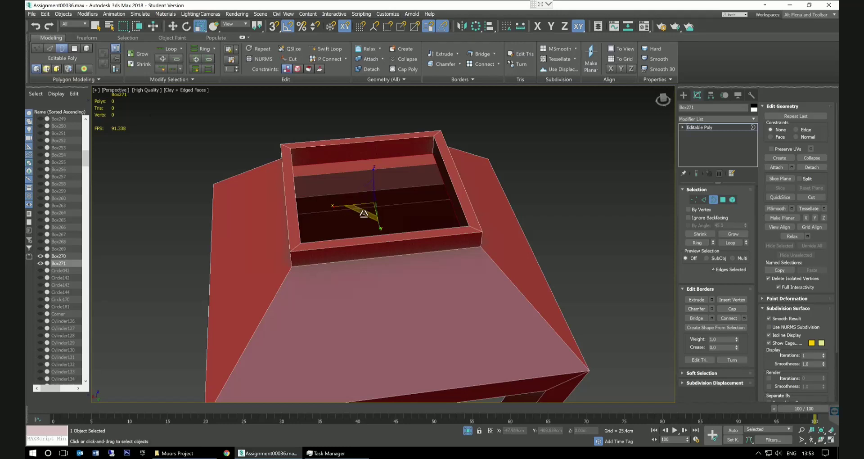
left_click_drag(365, 214, 369, 214)
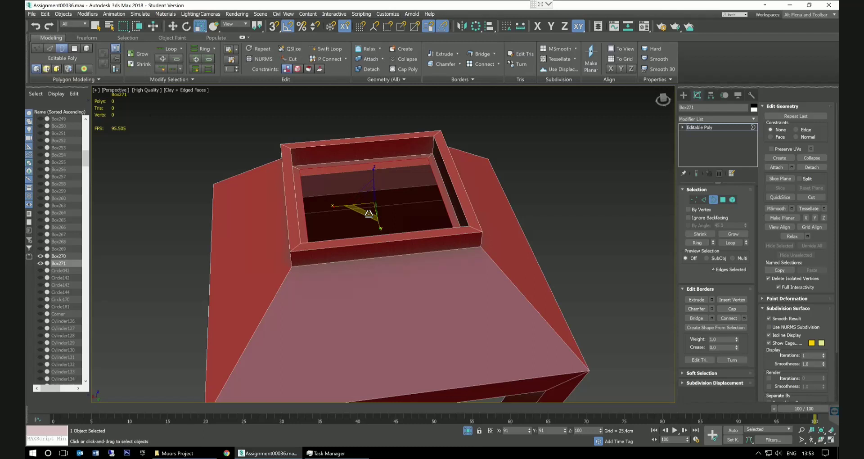
left_click_drag(368, 214, 370, 214)
left_click_drag(372, 213, 371, 213)
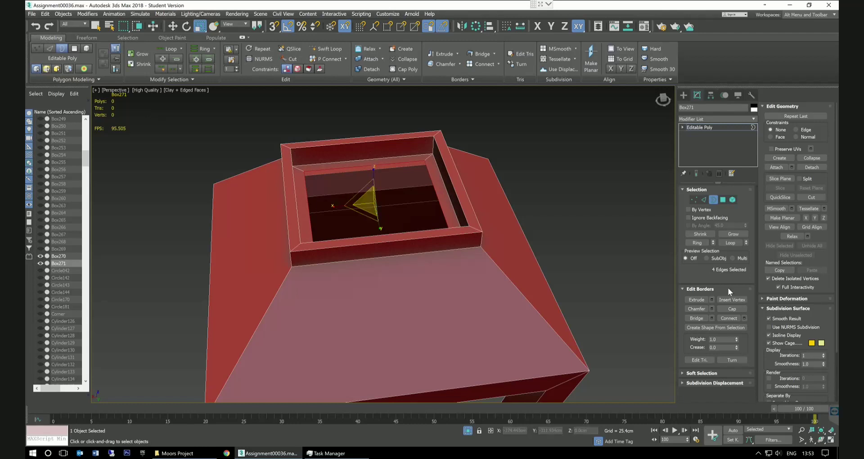
left_click(741, 309)
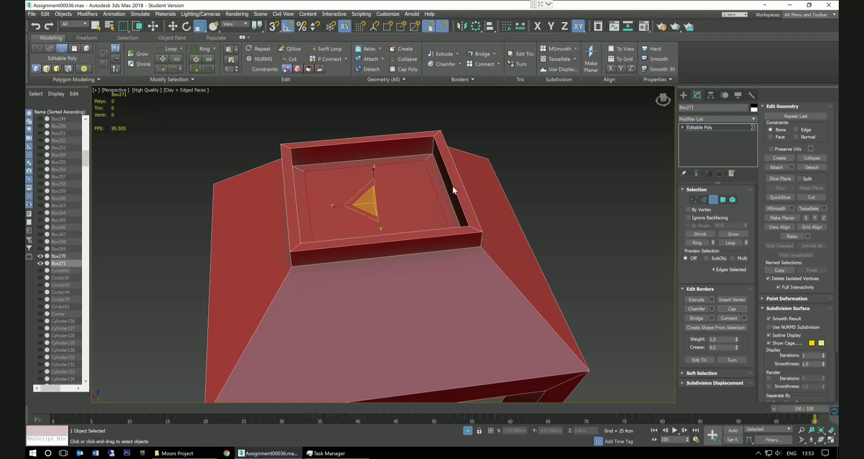
Inset the capped face inside the roof recess by 1.998 cm.
left_click(723, 199)
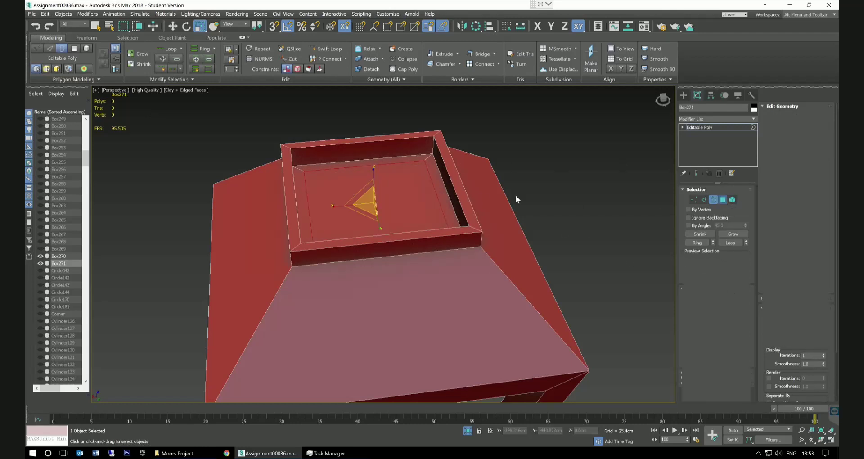
left_click(404, 203)
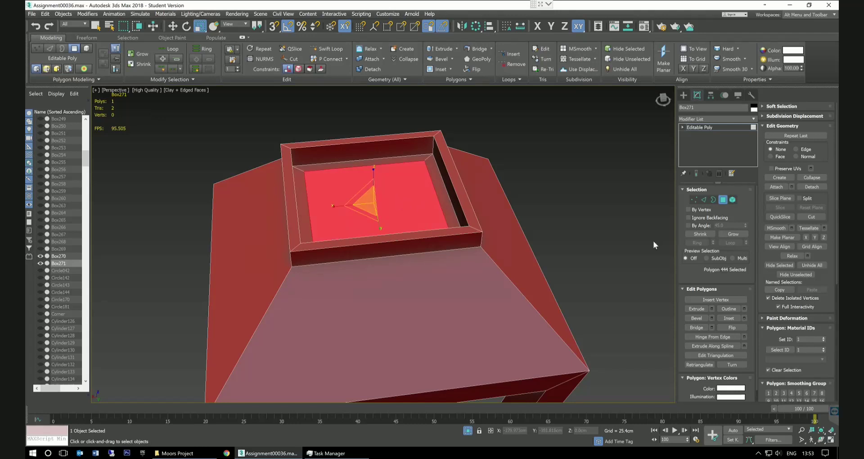
middle_click_drag(548, 194, 547, 199, "alt")
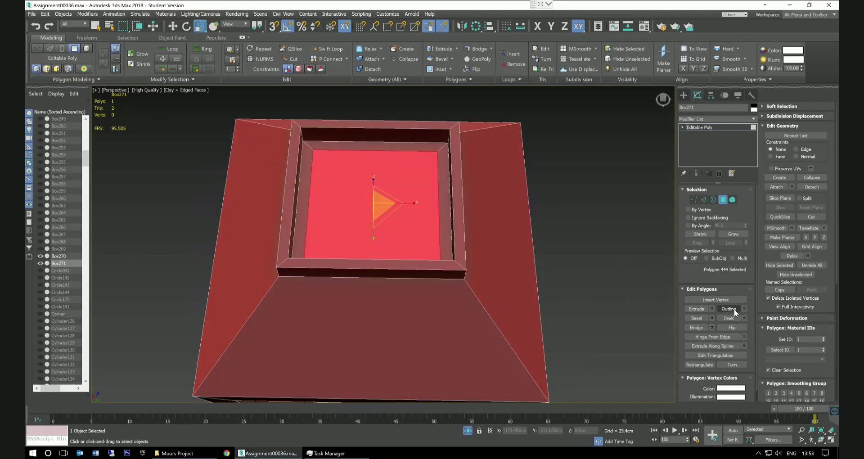
left_click(744, 319)
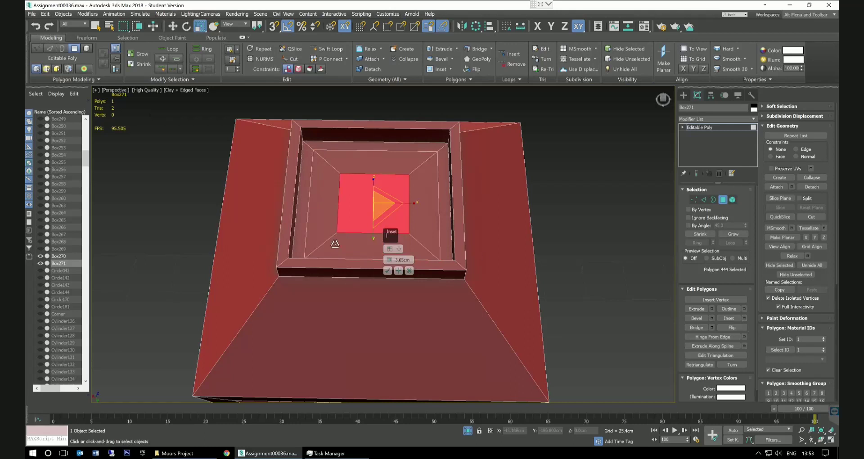
left_click_drag(393, 265, 395, 292)
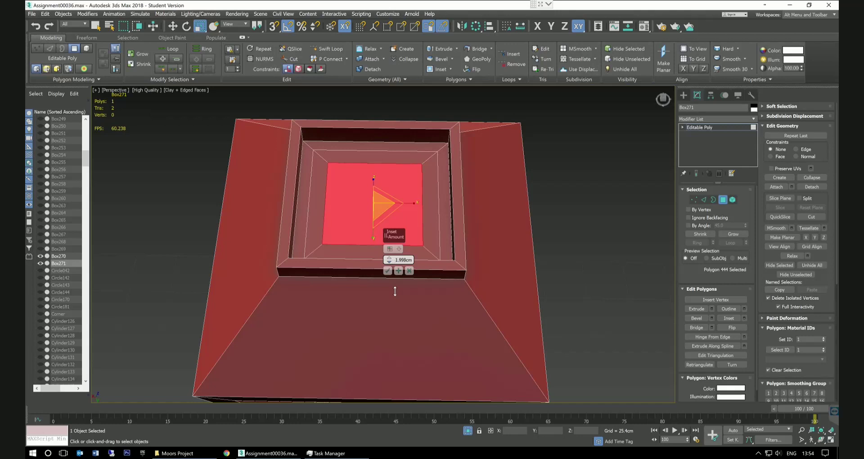
left_click(387, 272)
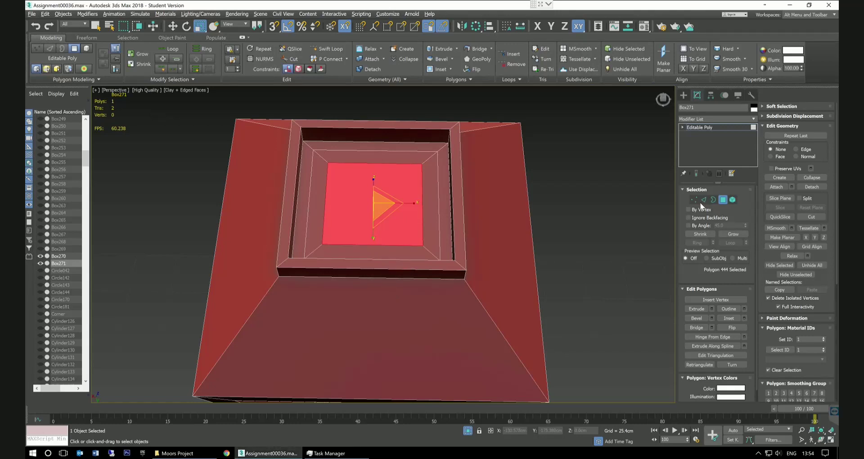
Chamfer the four corner vertices of the inset square by 3.657 cm to turn it into an octagon.
left_click(696, 201)
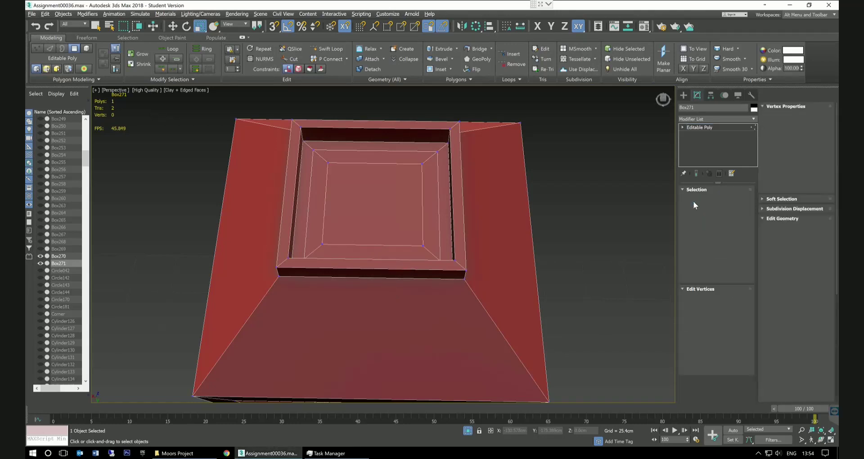
left_click(423, 165)
left_click(331, 166, "ctrl")
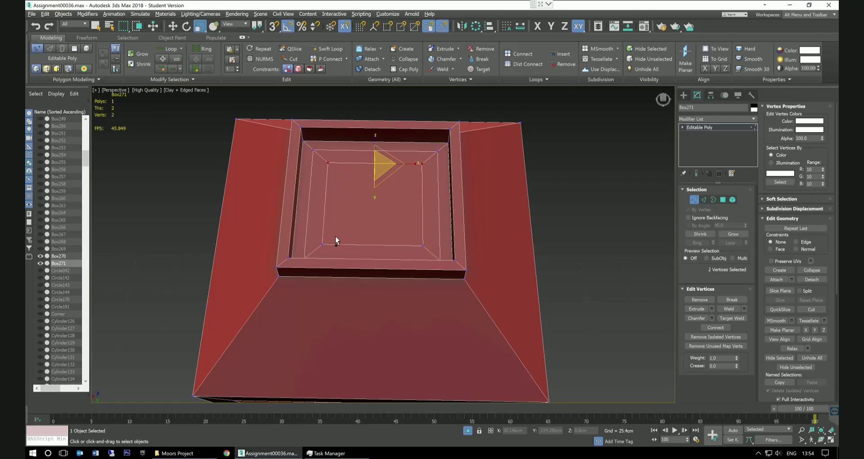
left_click(327, 247, "ctrl")
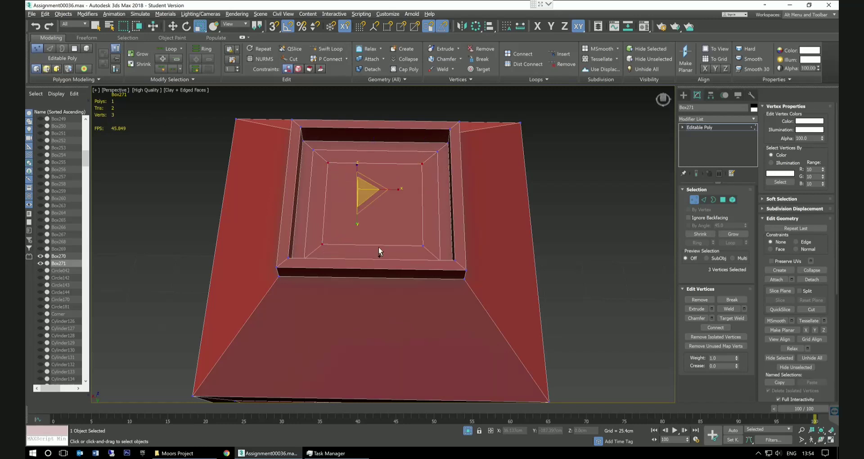
left_click(424, 246, "ctrl")
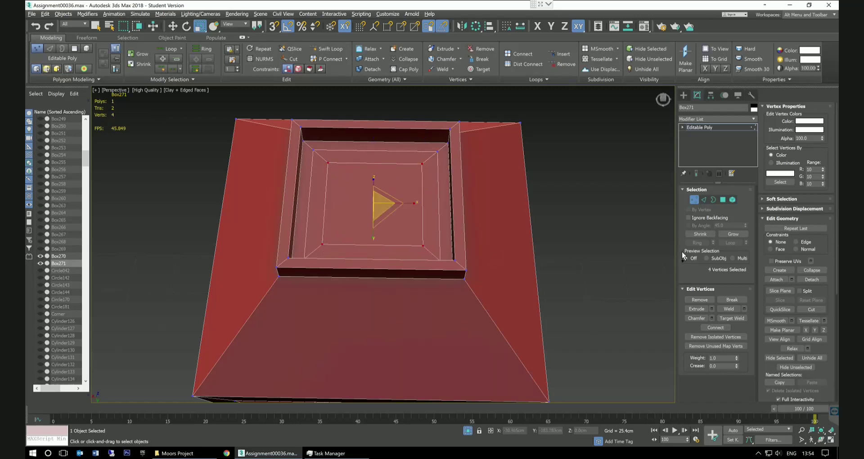
left_click(713, 318)
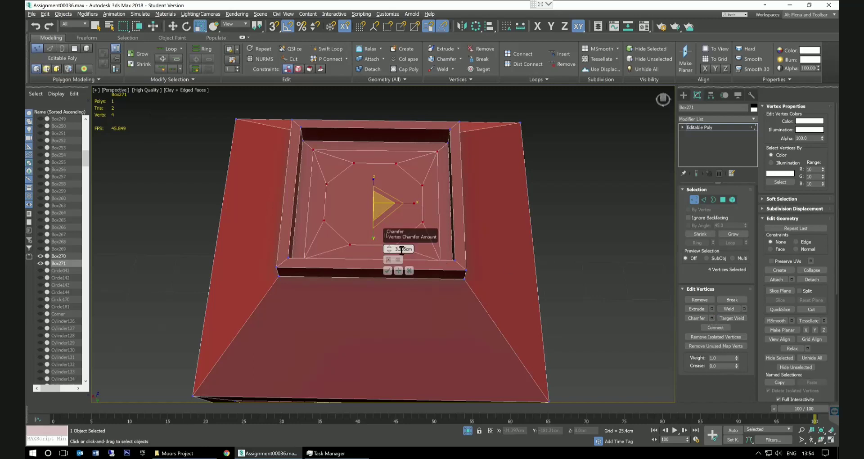
left_click_drag(389, 249, 390, 248)
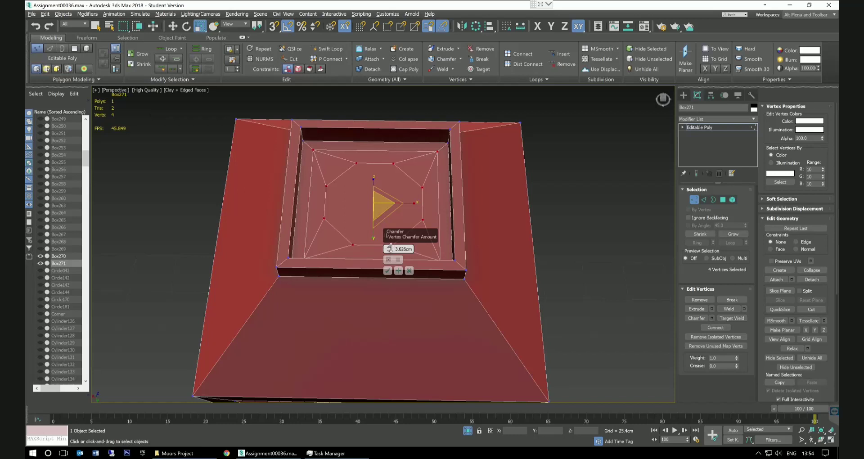
left_click(388, 271)
left_click(355, 201)
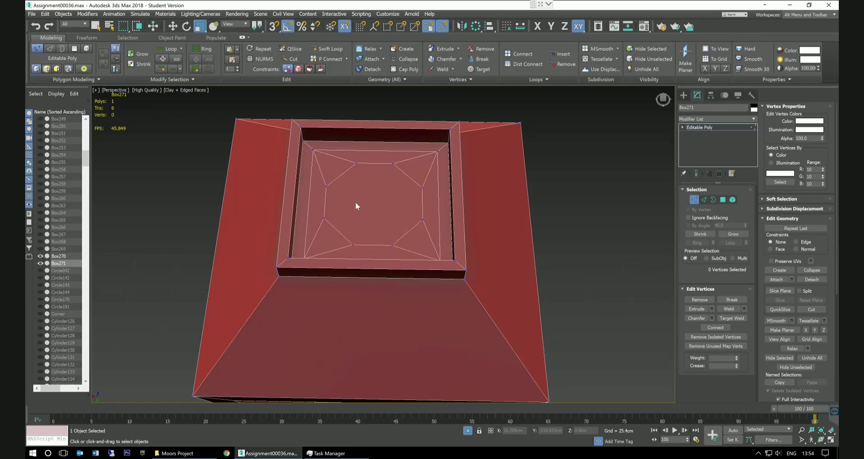
Extrude the octagonal face in the roof recess upward by 7.991 cm.
left_click(724, 200)
left_click(407, 211)
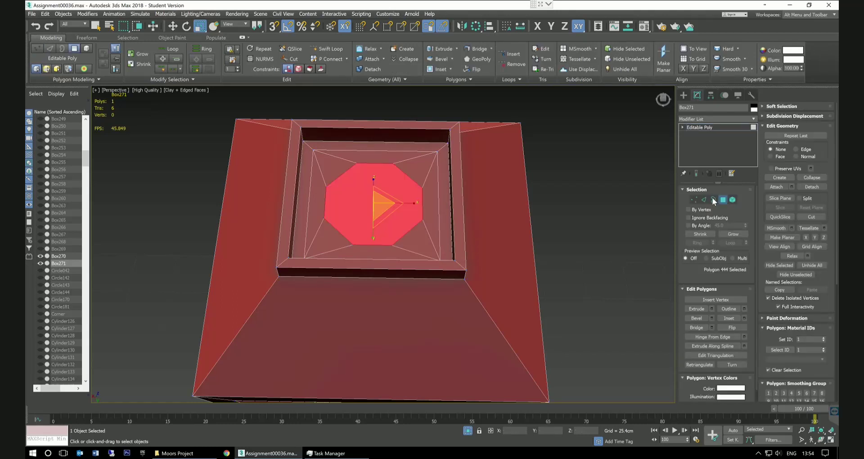
middle_click_drag(435, 213, 439, 189, "alt")
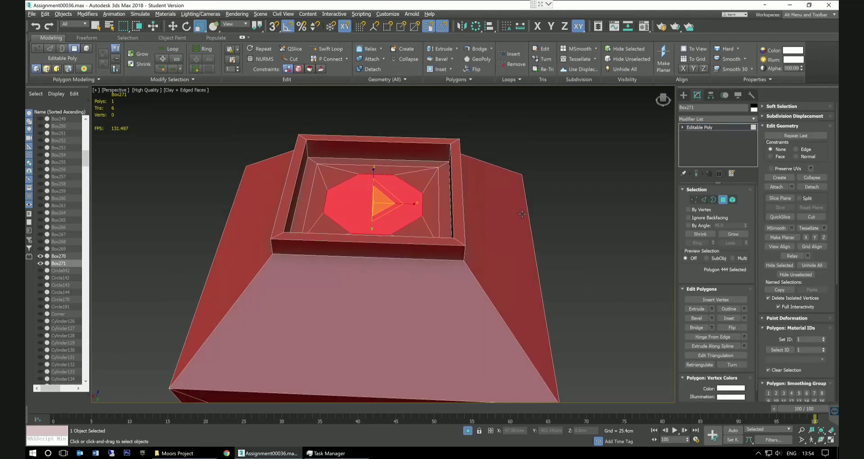
left_click(712, 309)
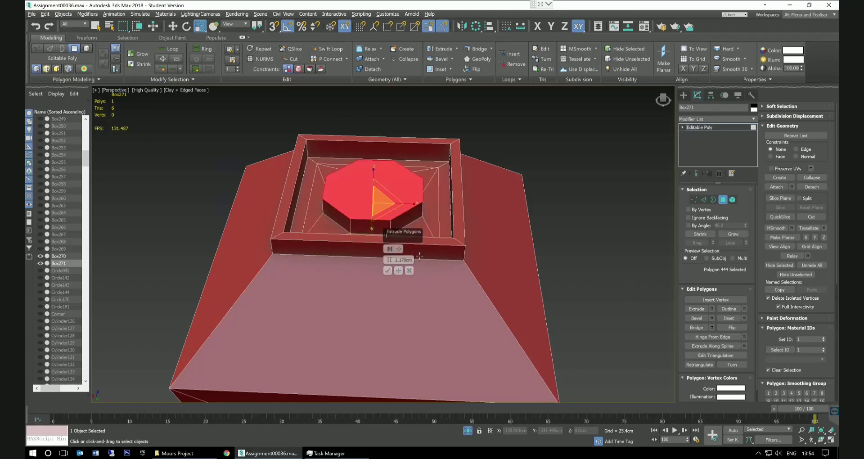
left_click_drag(388, 258, 389, 234)
middle_click_drag(525, 230, 482, 213, "alt")
scroll(536, 212, "down", 6)
scroll(482, 213, "up", 5)
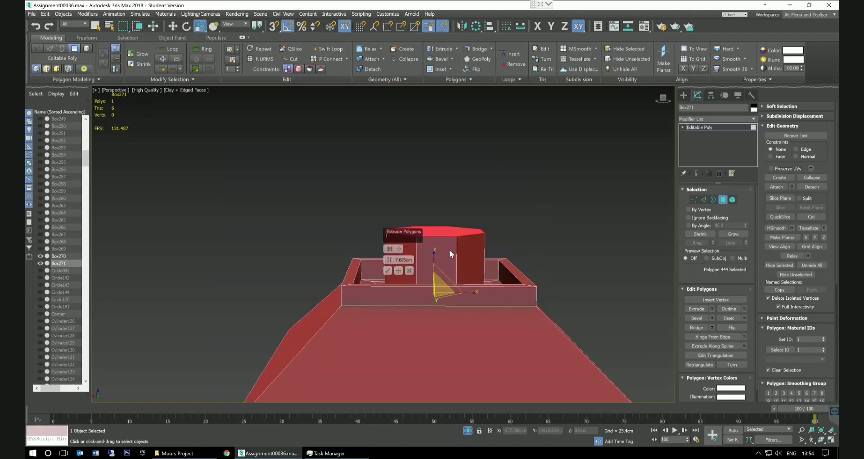
middle_click_drag(519, 240, 522, 247, "alt")
left_click_drag(388, 263, 389, 262)
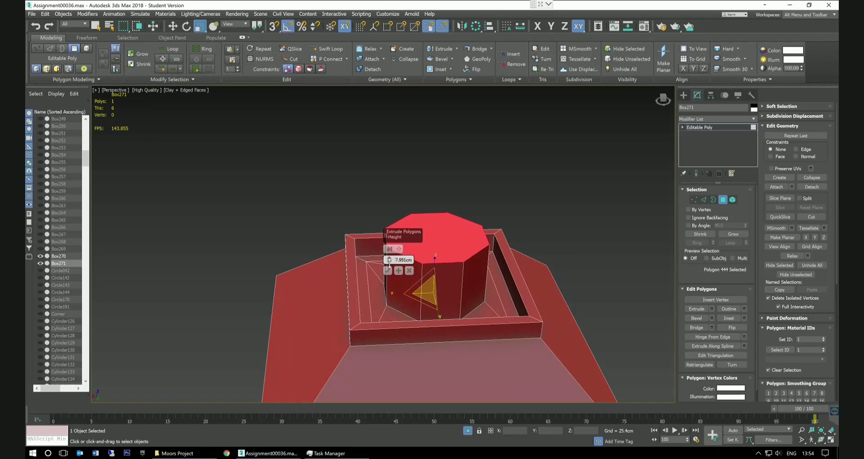
left_click_drag(423, 302, 428, 301)
mouse_move(540, 255)
middle_mouse_down("alt")
mouse_move(544, 270)
mouse_move(527, 276)
mouse_move(550, 253)
mouse_move(529, 244)
middle_mouse_up("alt")
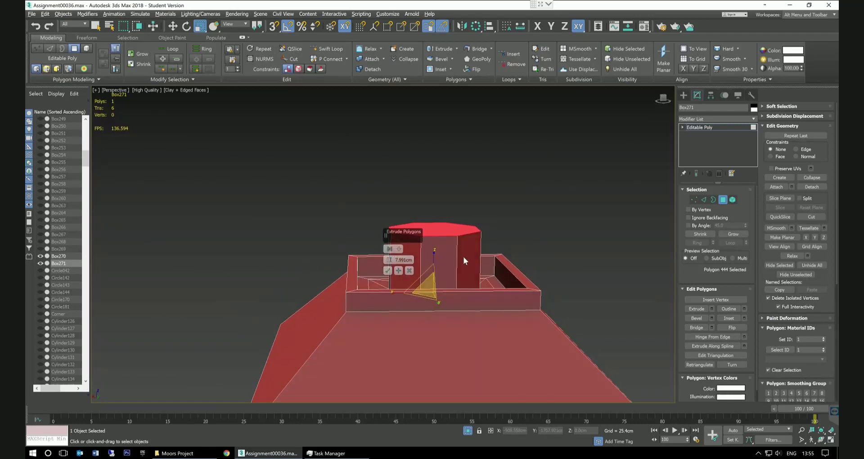
left_click(400, 271)
Extrude the top face of the octagonal column by a further 1.382 cm.
left_click_drag(390, 262, 394, 273)
middle_click_drag(636, 185, 605, 199, "alt")
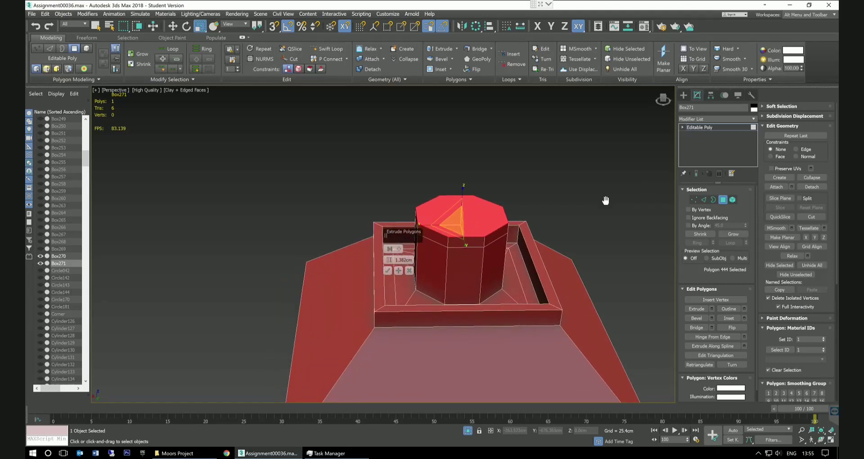
left_click(399, 271)
Scale the octagonal top face to 50% and extrude it by 4.9 cm as a narrower neck.
left_click_drag(389, 263, 472, 220)
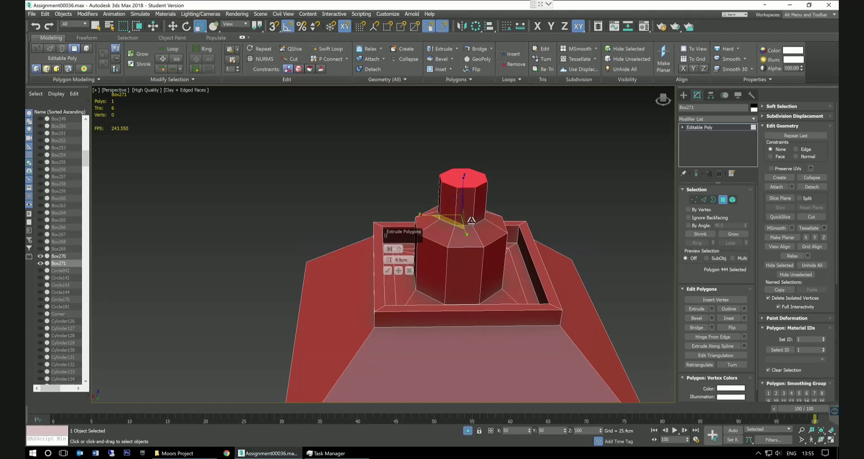
left_click(387, 271)
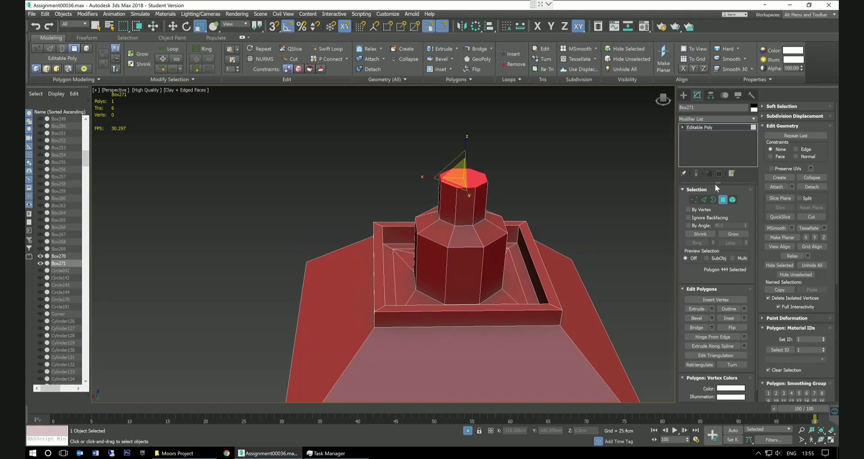
Scale the edge loop around the lower octagonal column's shoulder inward so the column tapers upward.
left_click(704, 200)
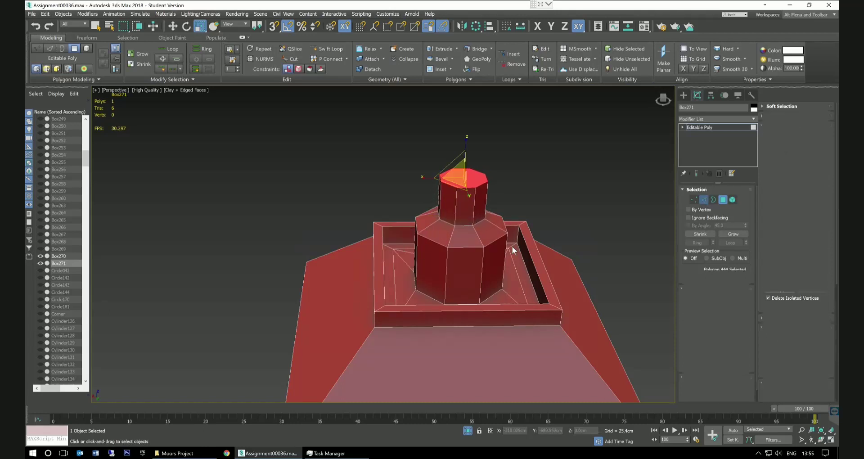
double_click(474, 248)
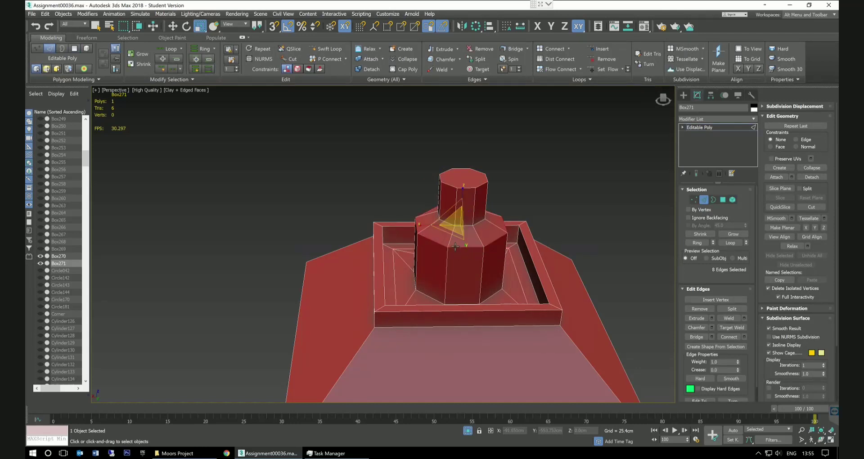
left_click_drag(453, 237, 459, 235)
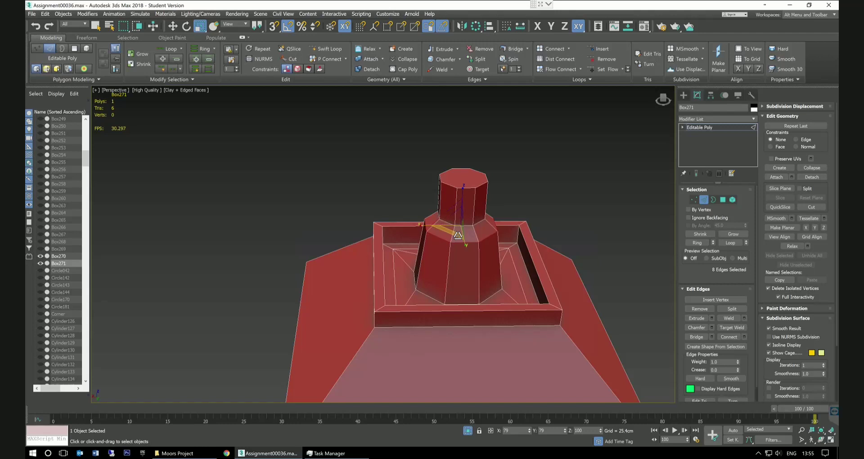
Scale the edge loop around the top of the narrow octagonal neck inward to taper the finial.
double_click(473, 191)
middle_click_drag(504, 183, 505, 175, "alt")
left_click_drag(434, 176, 541, 174)
middle_click_drag(541, 174, 535, 200, "alt")
left_click_drag(482, 177, 472, 171)
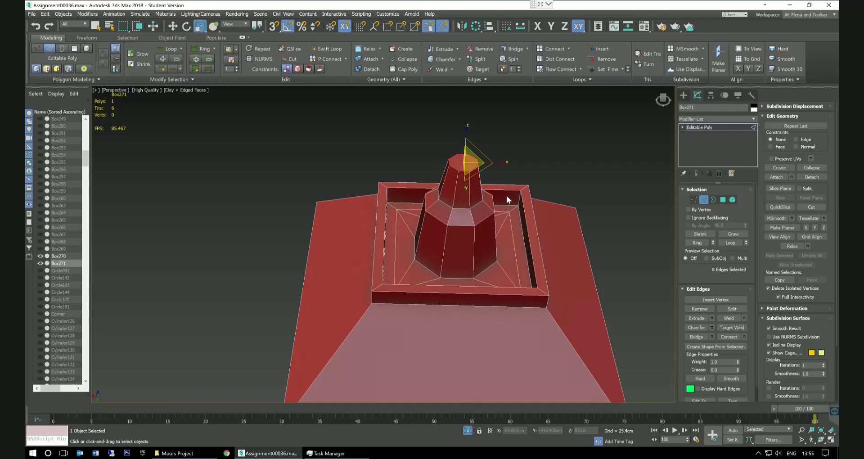
middle_click_drag(506, 196, 471, 200, "alt")
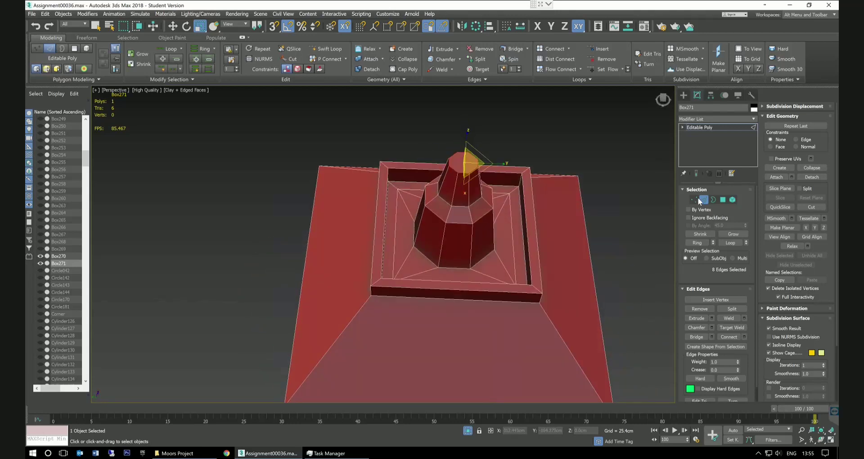
Lower the finial's small octagonal top face to a Z height of about 327.48 cm.
left_click(722, 200)
left_click(464, 167)
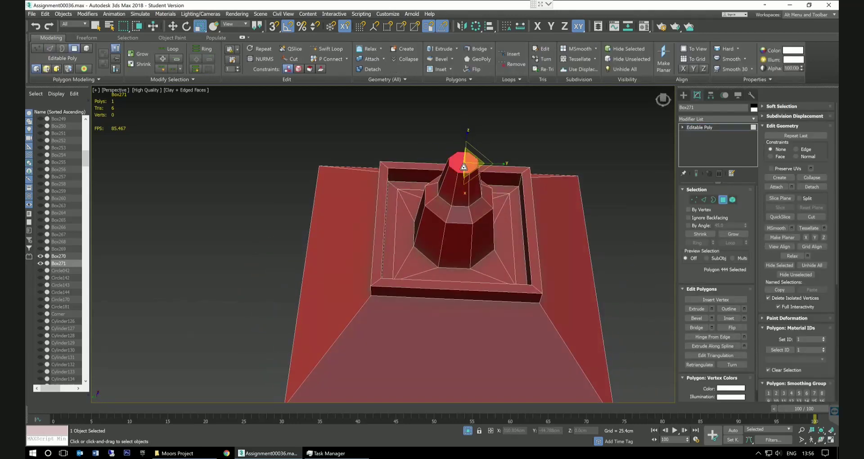
left_click(172, 27)
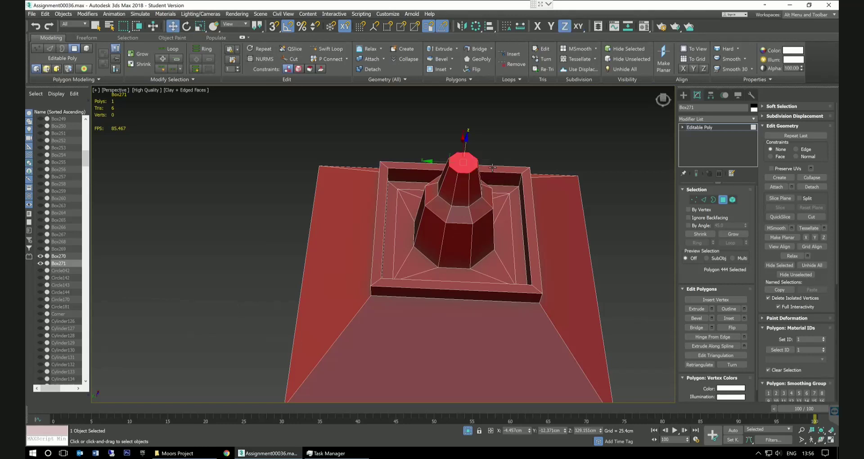
left_click_drag(471, 143, 473, 154)
middle_click_drag(547, 215, 578, 202, "alt")
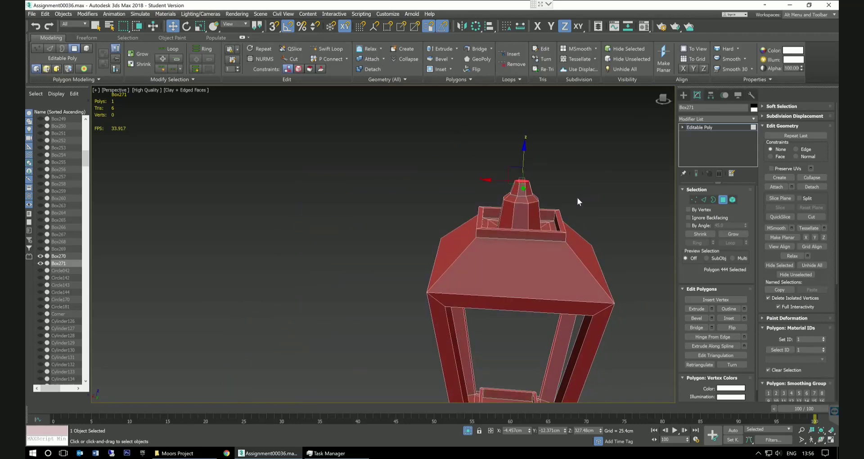
Clear the polygon selection, switch to edge-level editing, and examine the lamp head and the whole post's proportions.
scroll(533, 210, "up", 2)
mouse_move(532, 211)
middle_mouse_down("alt")
mouse_move(575, 202)
mouse_move(536, 201)
middle_mouse_up("alt")
scroll(579, 206, "down", 5)
left_click(536, 200)
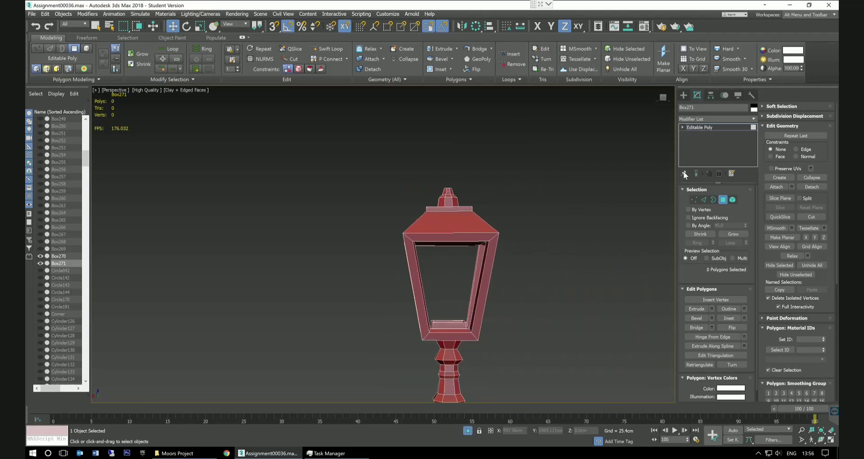
left_click(704, 198)
scroll(599, 242, "down", 5)
middle_click_drag(476, 256, 384, 196)
middle_click_drag(562, 262, 590, 259, "alt")
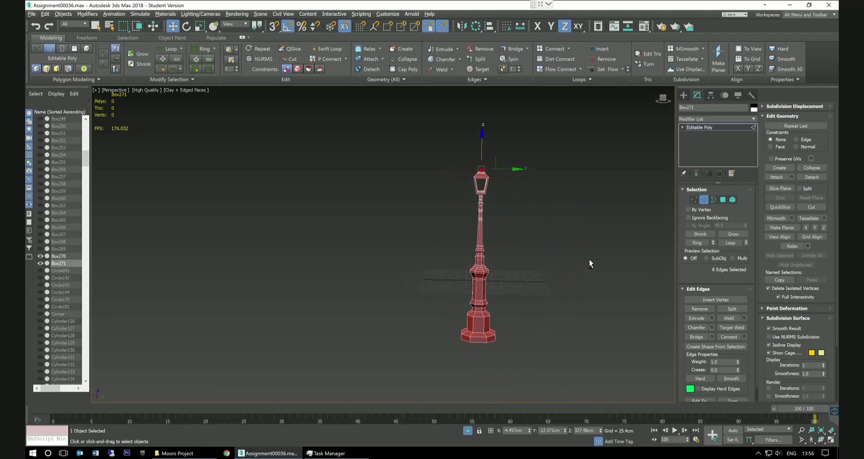
scroll(485, 264, "up", 2)
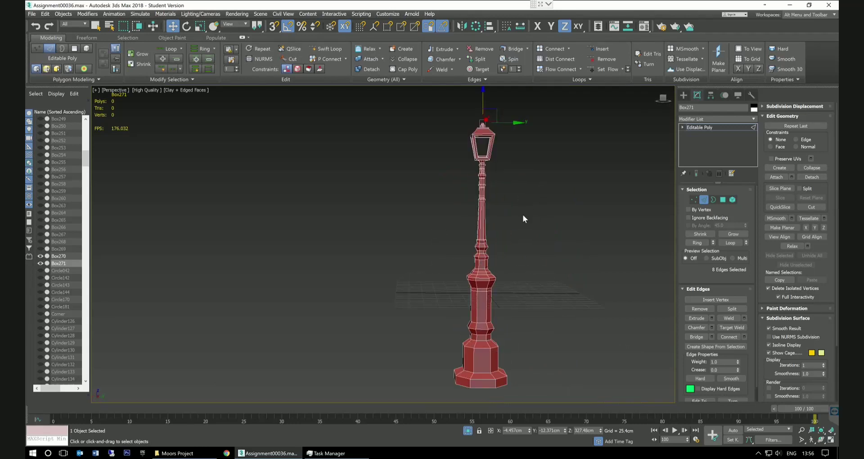
Set the lamp post's object colour to the dark grey custom colour.
left_click(754, 109)
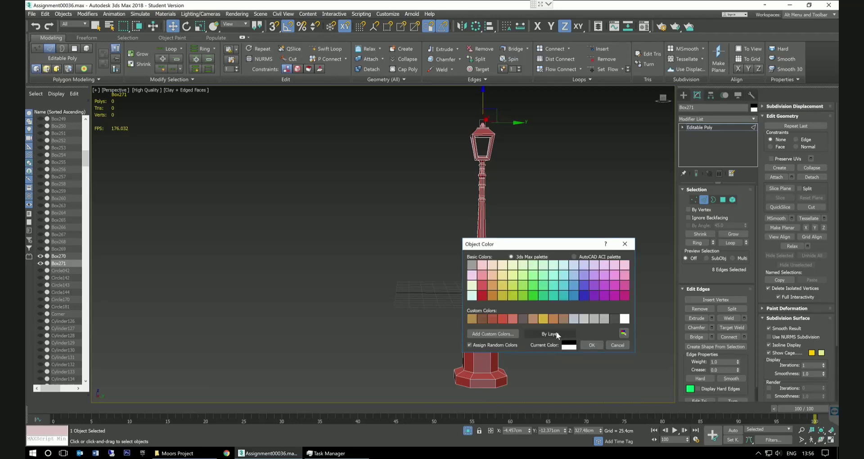
left_click(569, 345)
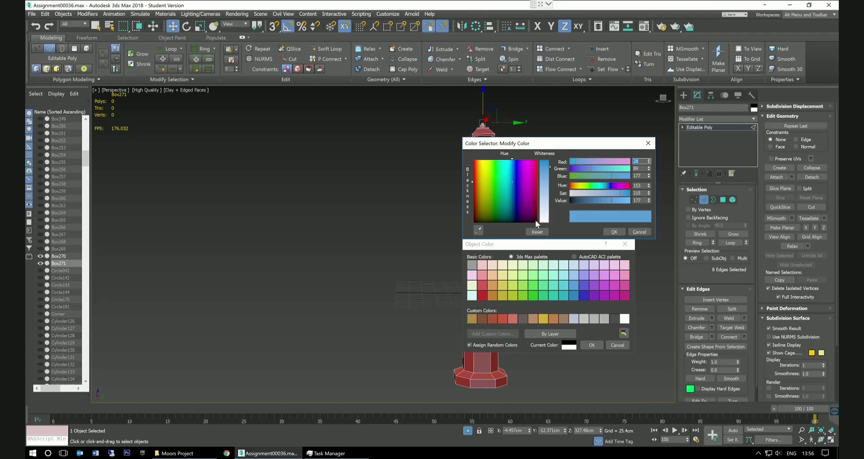
left_click_drag(475, 220, 476, 223)
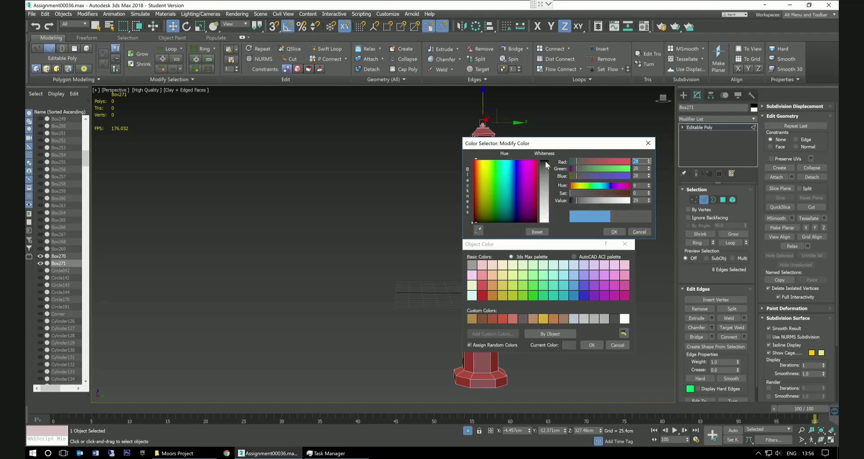
left_click(545, 160)
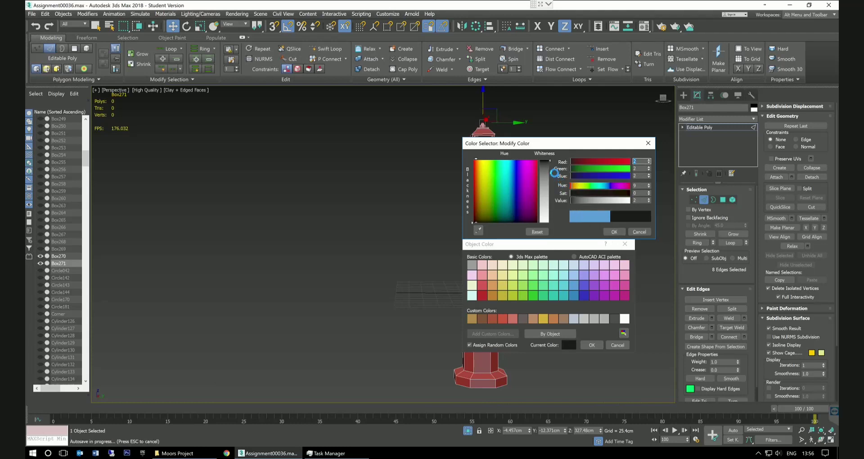
left_click(547, 166)
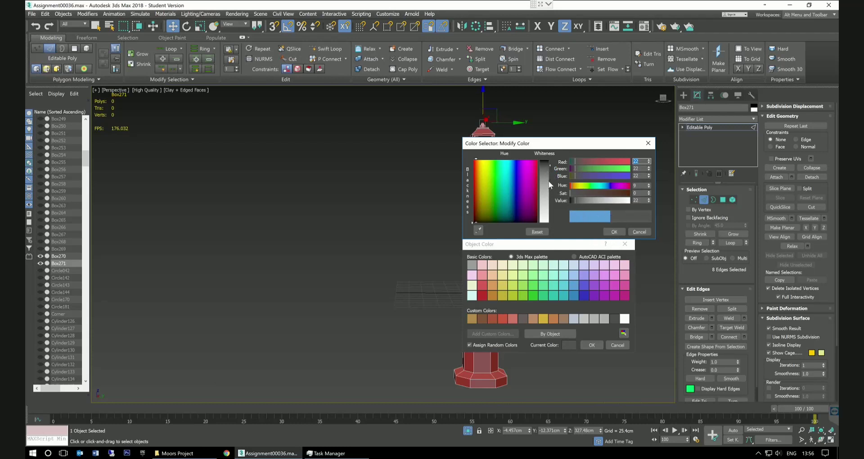
left_click(582, 201)
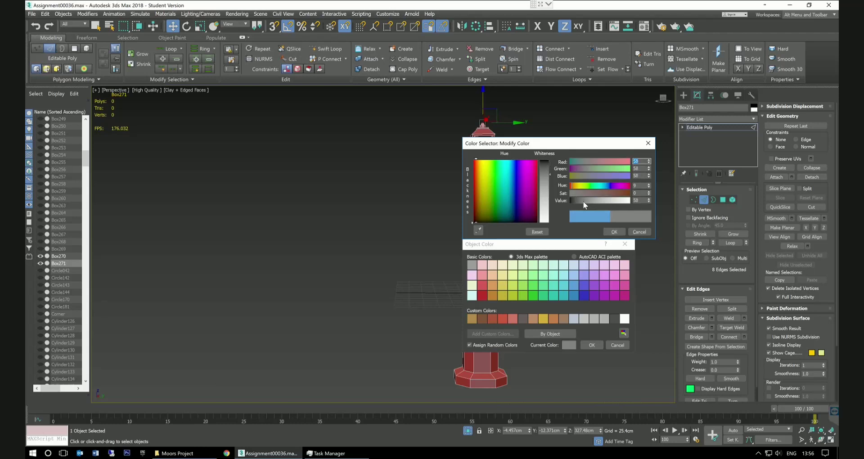
left_click_drag(578, 202, 579, 201)
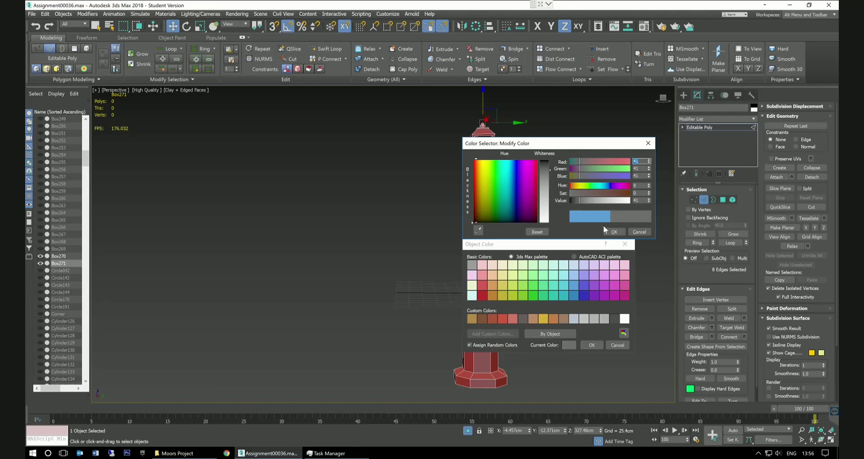
left_click(614, 232)
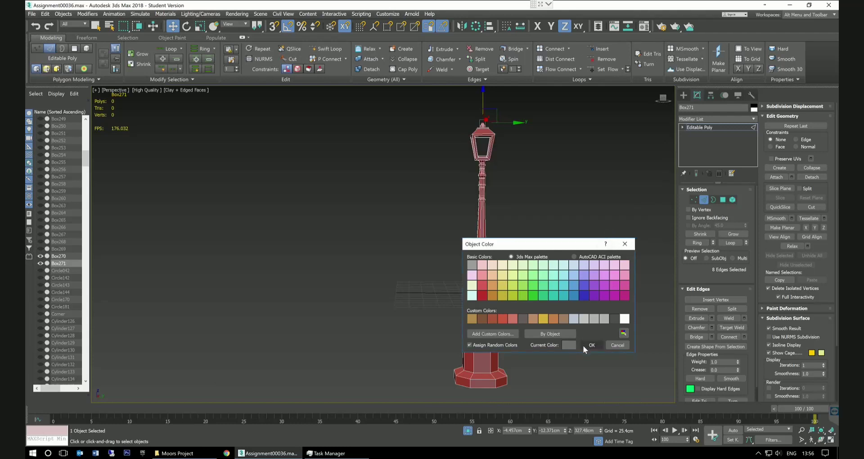
left_click(616, 319)
left_click(592, 345)
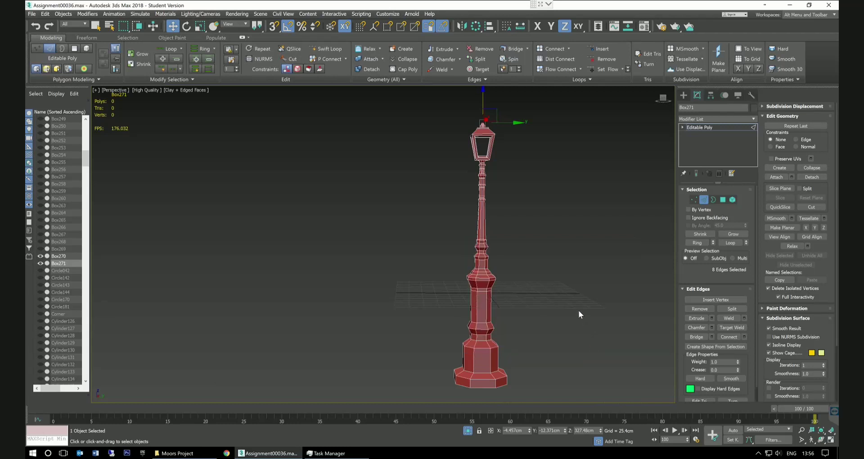
Switch the viewport from clay to default shading, clear the edge selection, and check the post without edged faces before restoring them.
left_click(194, 90)
left_click(206, 92)
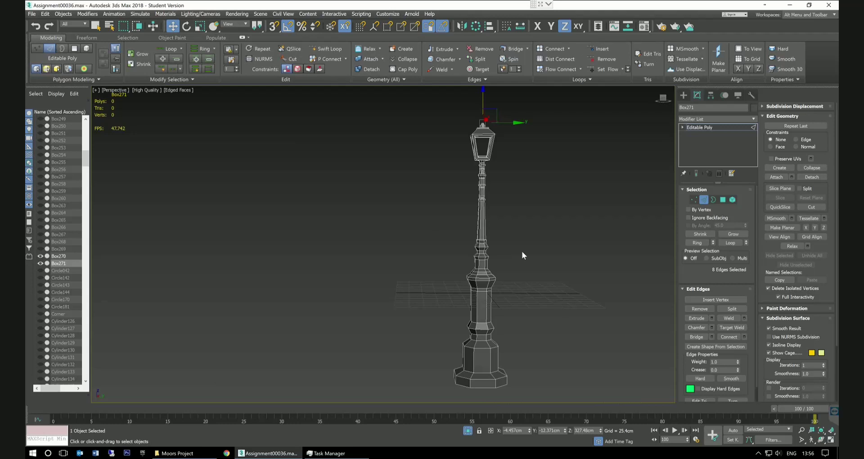
mouse_move(563, 244)
middle_mouse_down("alt")
mouse_move(582, 265)
mouse_move(591, 261)
mouse_move(557, 246)
mouse_move(550, 256)
middle_mouse_up("alt")
left_click(558, 246)
key("F4")
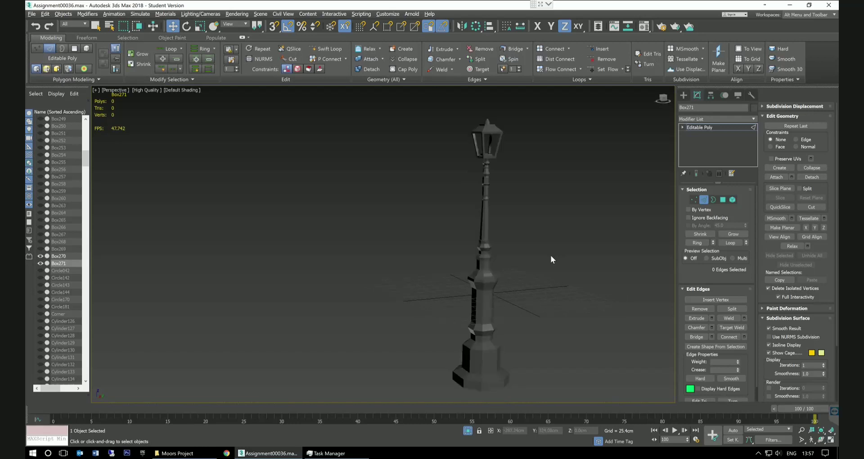
mouse_move(551, 256)
middle_mouse_down("alt")
mouse_move(579, 247)
mouse_move(562, 256)
middle_mouse_up("alt")
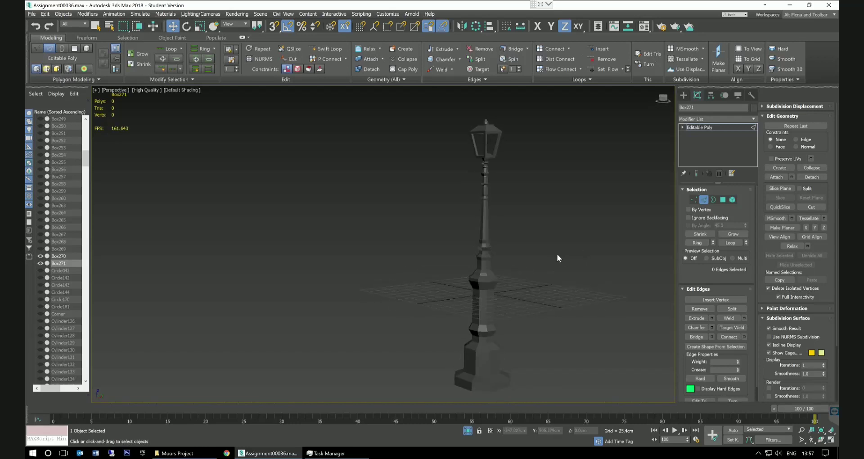
key("F4")
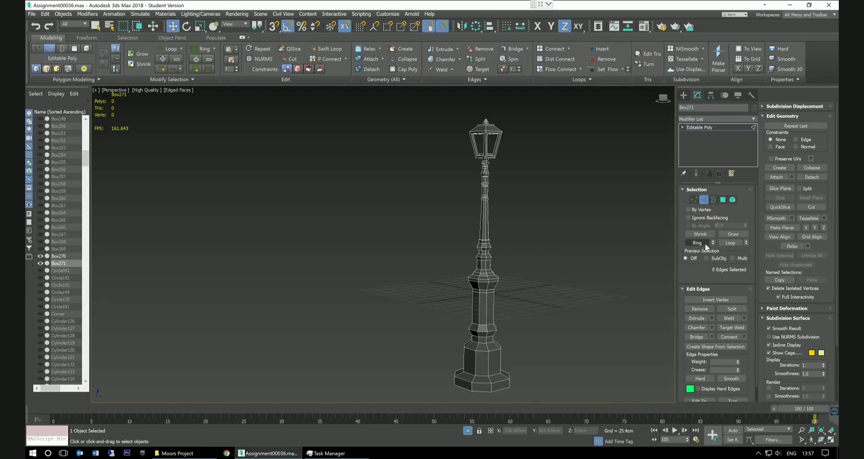
Select six edge loops: the plinth's upper rim, the lower collar's three rings, the neck's bottom, and the column's top below the flare.
middle_click_drag(545, 340, 547, 313)
scroll(504, 348, "up", 5)
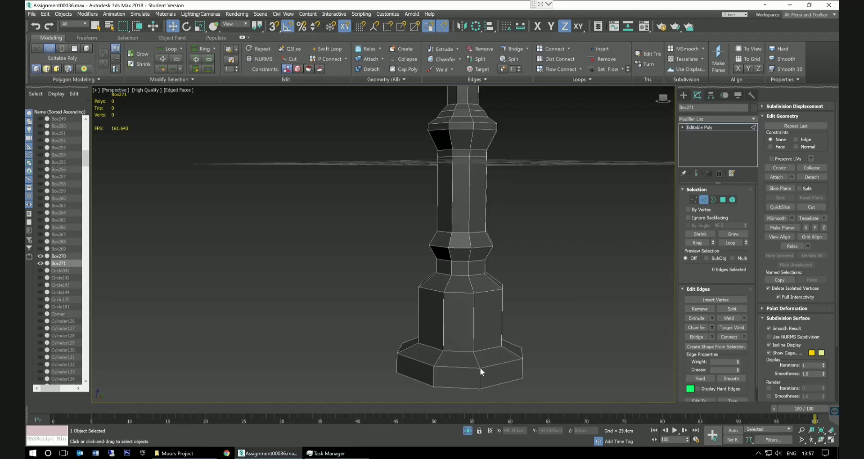
double_click(481, 366)
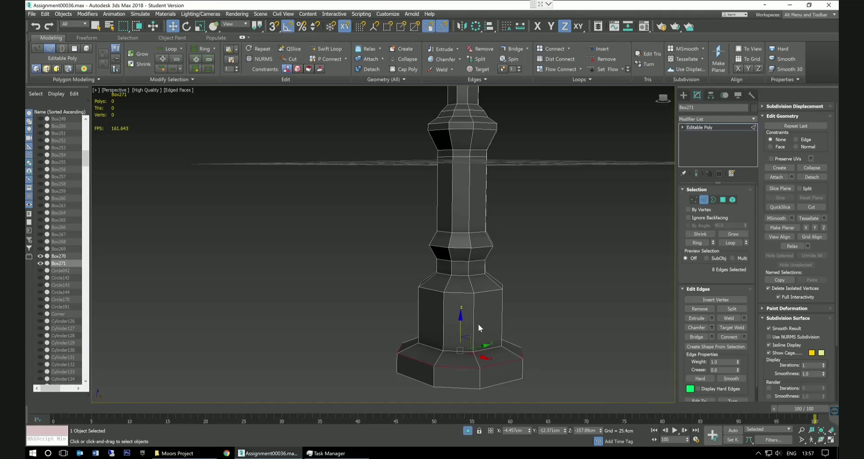
double_click(468, 254, "ctrl")
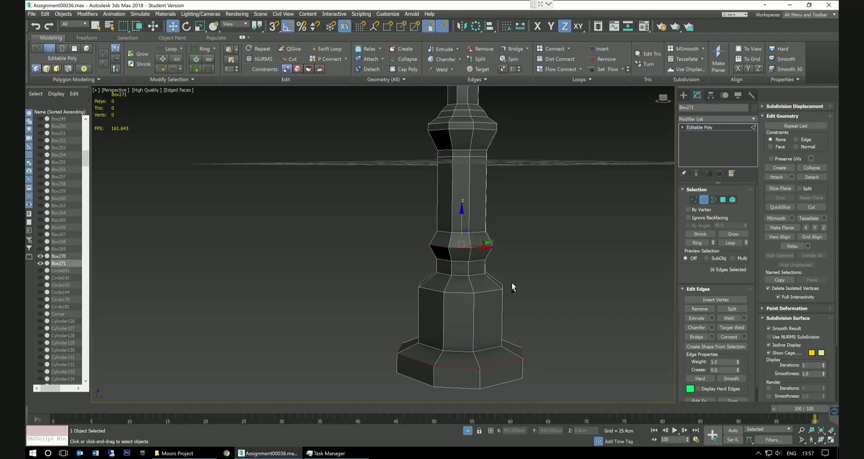
middle_click_drag(520, 273, 483, 278)
double_click(452, 270, "ctrl")
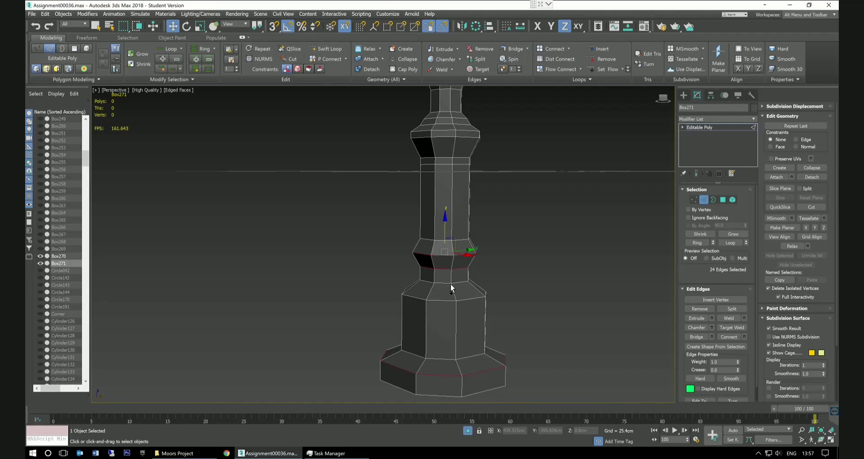
double_click(450, 284, "ctrl")
middle_click_drag(571, 268, 559, 276)
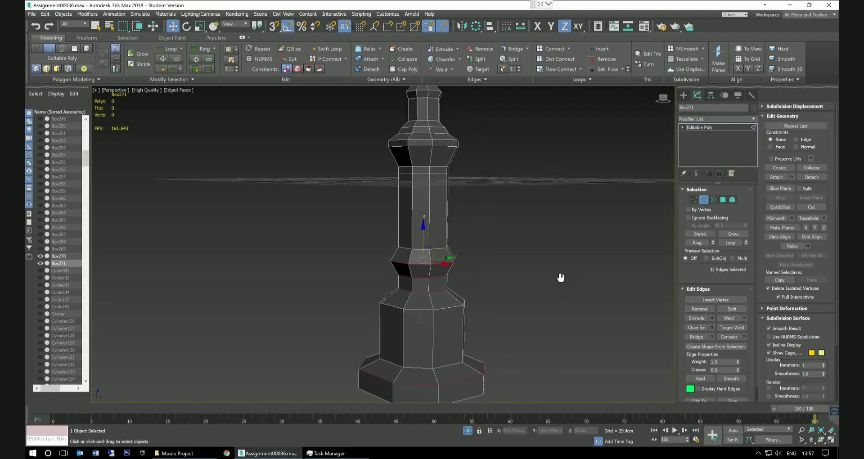
double_click(409, 252, "ctrl")
middle_click_drag(500, 244, 504, 248)
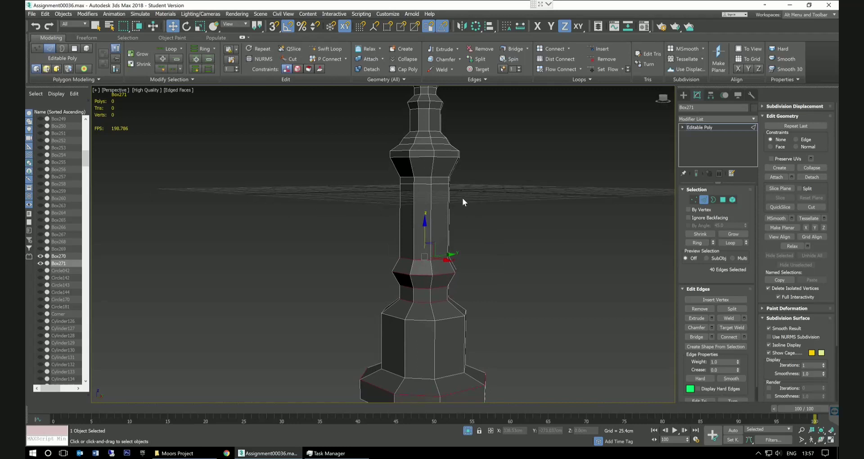
double_click(432, 180, "ctrl")
middle_click_drag(499, 261, 500, 244)
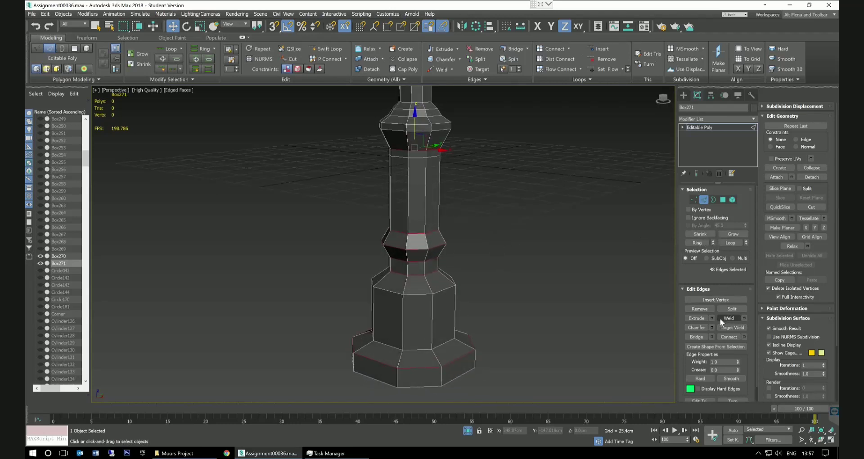
Preview a chamfer on the six selected edge loops with 2 segments and an amount of 3.703 cm.
left_click(712, 328)
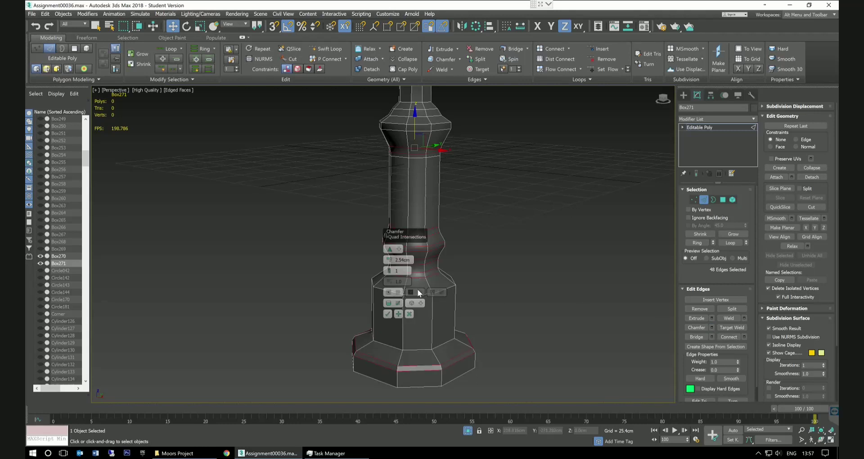
left_click_drag(391, 272, 391, 269)
mouse_move(496, 268)
middle_mouse_down("alt")
mouse_move(481, 265)
mouse_move(497, 270)
middle_mouse_up("alt")
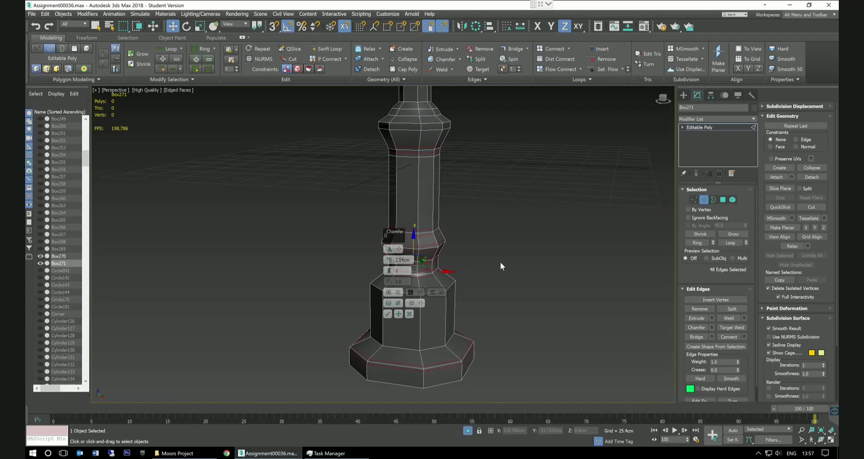
left_click_drag(387, 266, 387, 249)
scroll(468, 247, "up", 5)
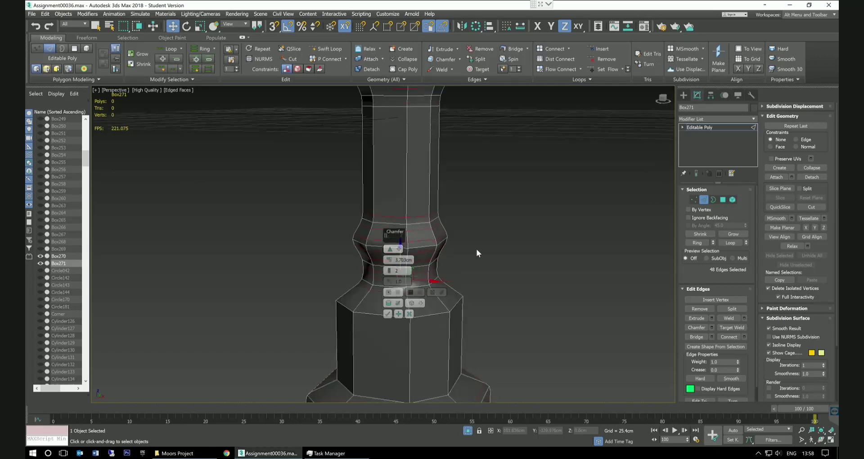
middle_click_drag(472, 240, 472, 260, "alt")
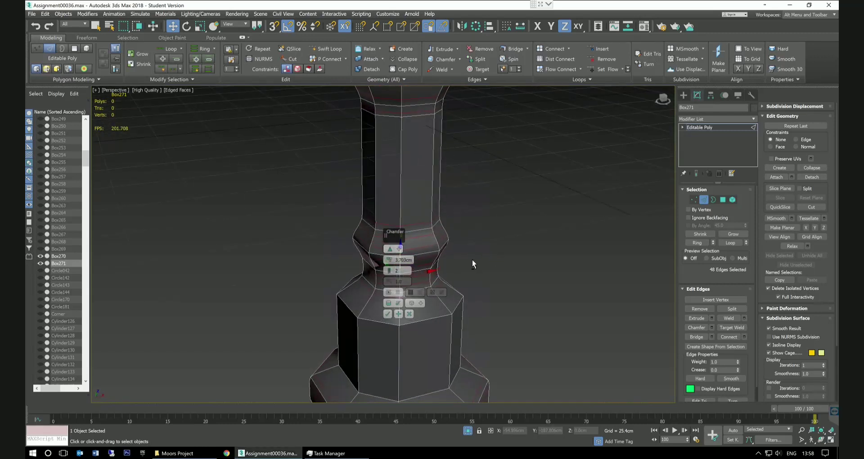
Switch the chamfer to the quad type with 1 segment, tension 0.575 and an amount of 2.632 cm, and apply it.
left_click(391, 248)
middle_click_drag(471, 255, 464, 254, "alt")
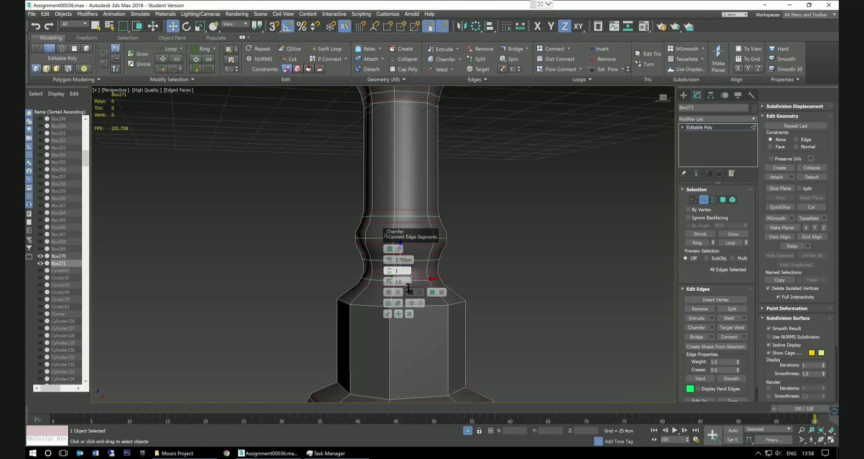
left_click(389, 273)
left_click_drag(391, 288, 395, 308)
scroll(520, 263, "down", 3)
mouse_move(520, 263)
middle_mouse_down("alt")
mouse_move(519, 275)
mouse_move(529, 270)
middle_mouse_up("alt")
scroll(486, 258, "up", 4)
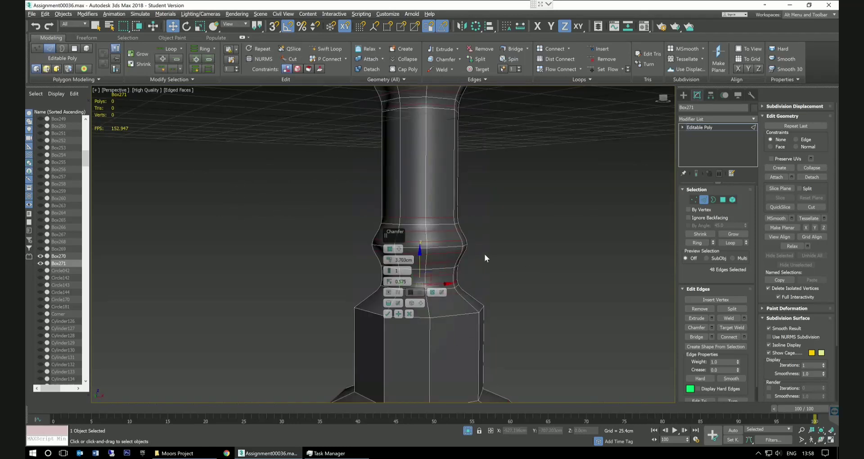
middle_click_drag(484, 254, 475, 254, "alt")
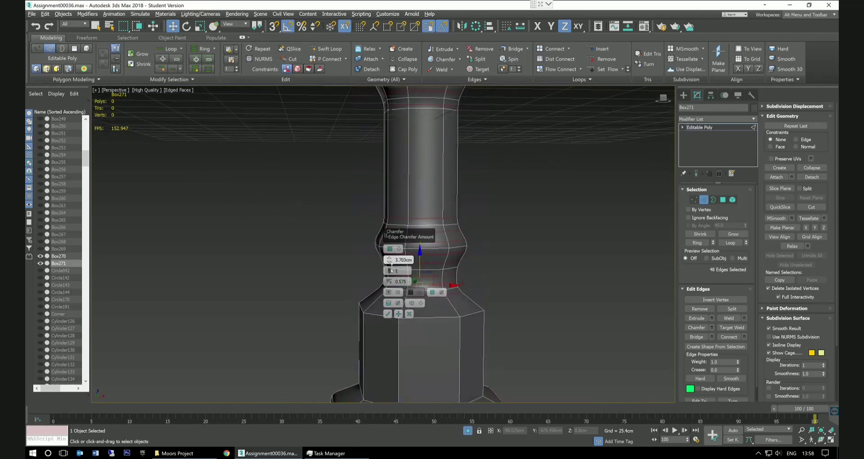
left_click_drag(390, 261, 399, 279)
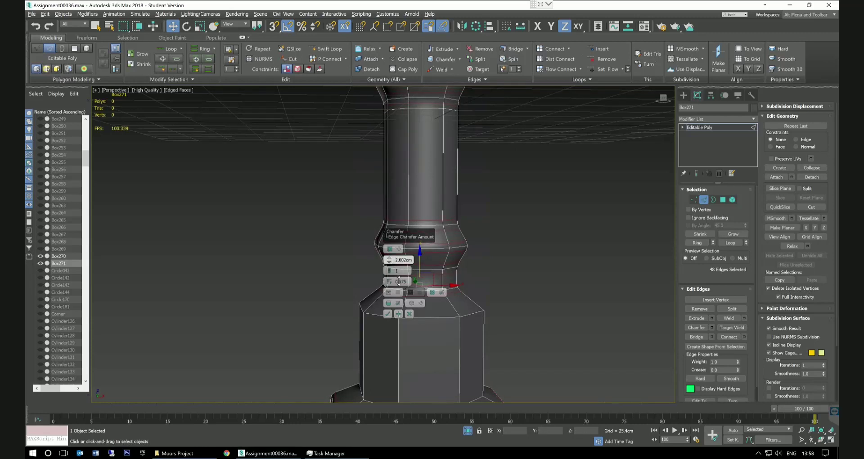
left_click(388, 314)
Chamfer the edge loop at the top of the wide octagonal base, below its sloped shoulder, with an amount of 7.833 cm.
double_click(420, 318)
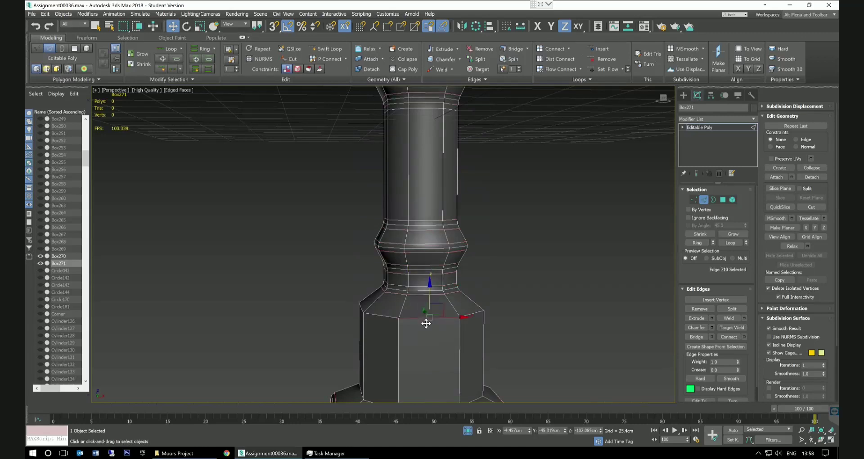
left_click(712, 328)
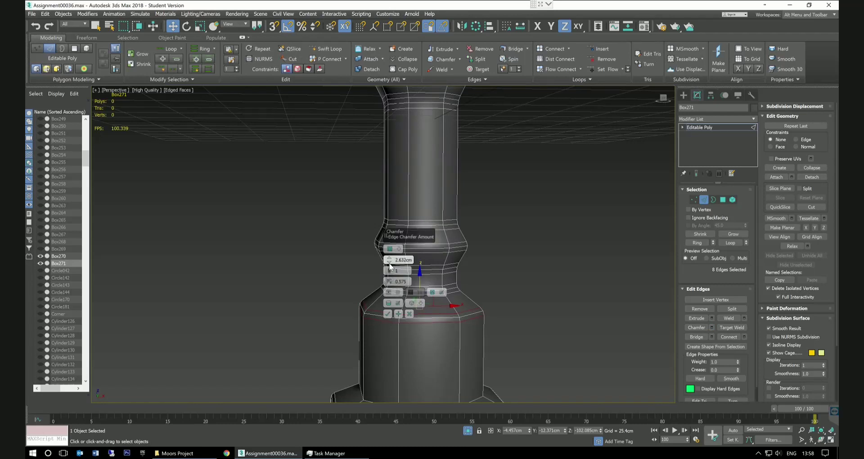
left_click_drag(392, 264, 390, 261)
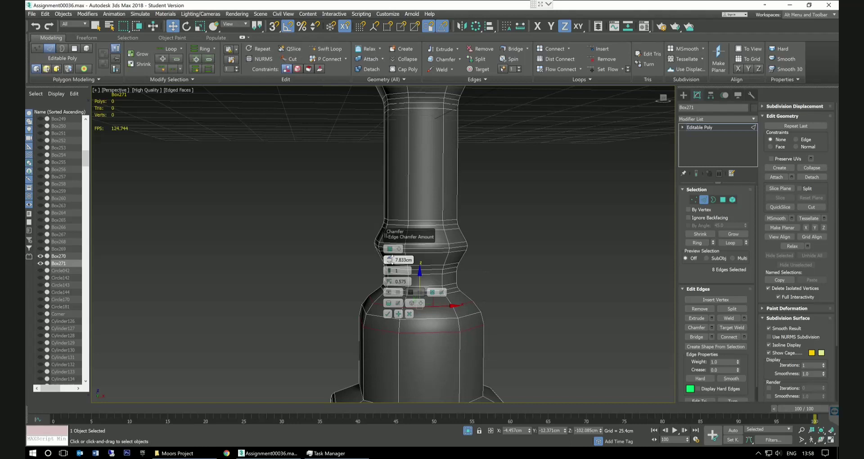
middle_click_drag(513, 277, 487, 273, "alt")
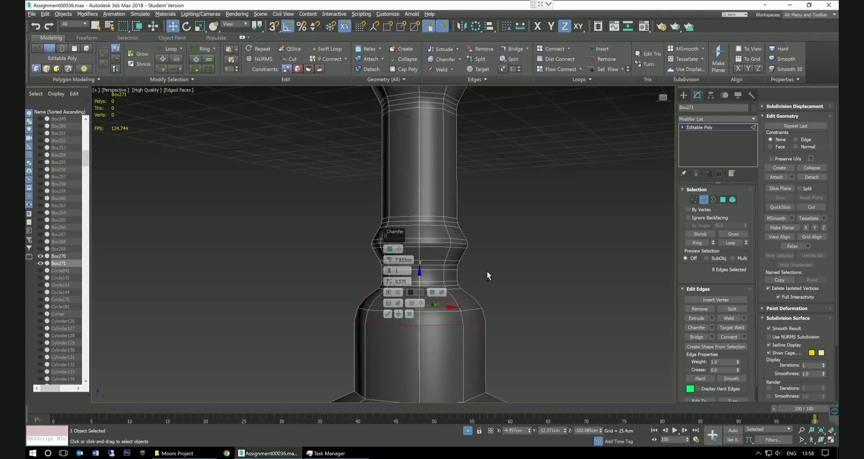
scroll(487, 271, "down", 4)
left_click(388, 314)
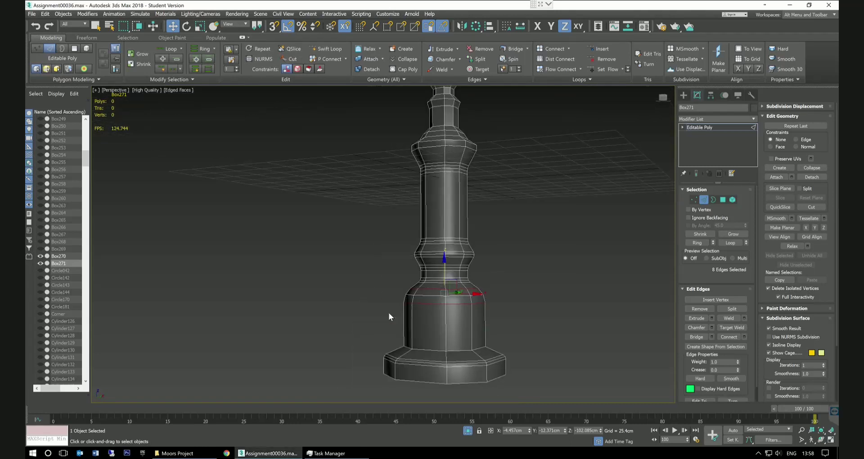
Chamfer the edge loop where the wide octagonal base meets the plinth with an amount of 2.724 cm.
double_click(433, 350)
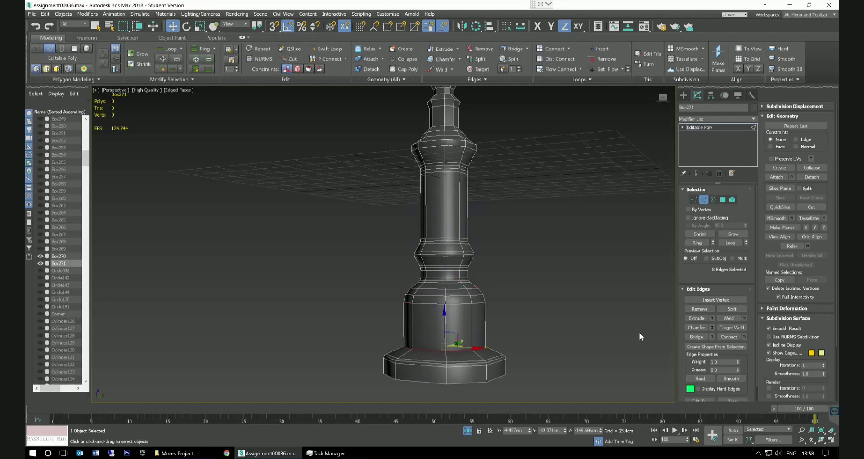
left_click(712, 328)
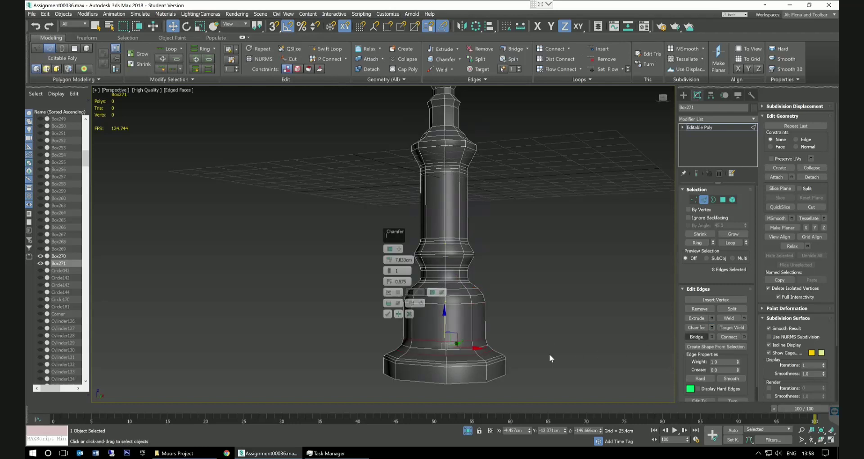
middle_click_drag(543, 323, 533, 330, "alt")
left_click_drag(389, 263, 404, 338)
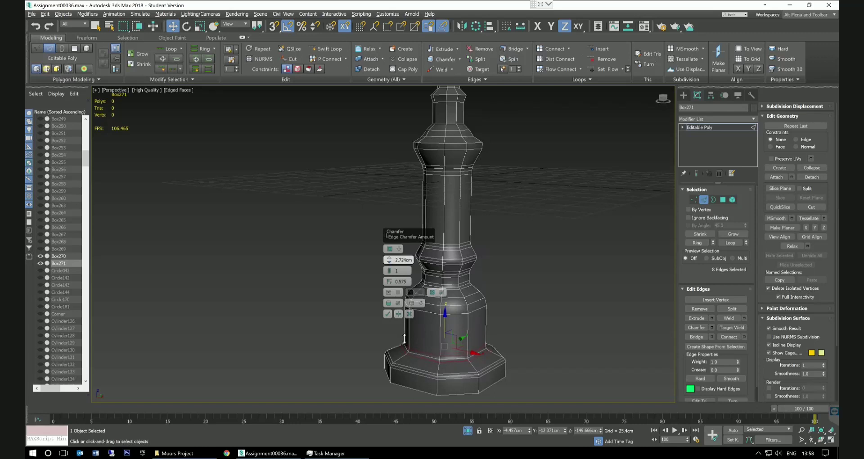
left_click(387, 313)
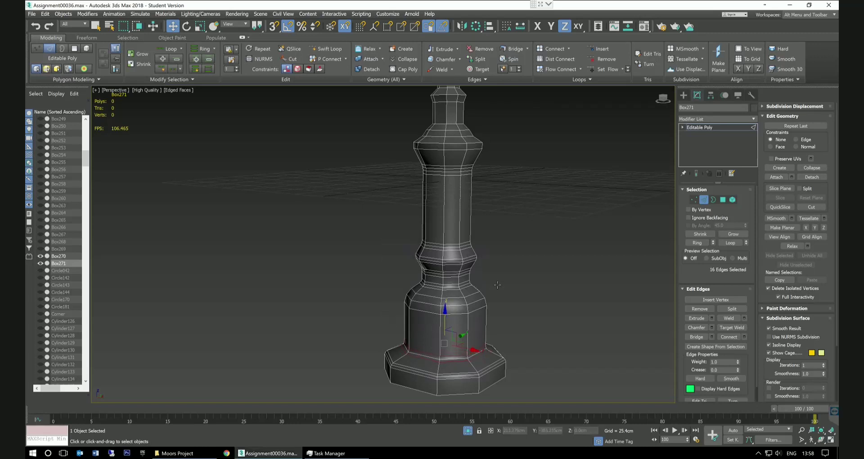
Select the upper rim loop of the wide flare above the column and the widest ring of the small collar above it.
middle_click_drag(499, 305, 495, 332)
scroll(414, 225, "up", 3)
scroll(416, 225, "up", 2)
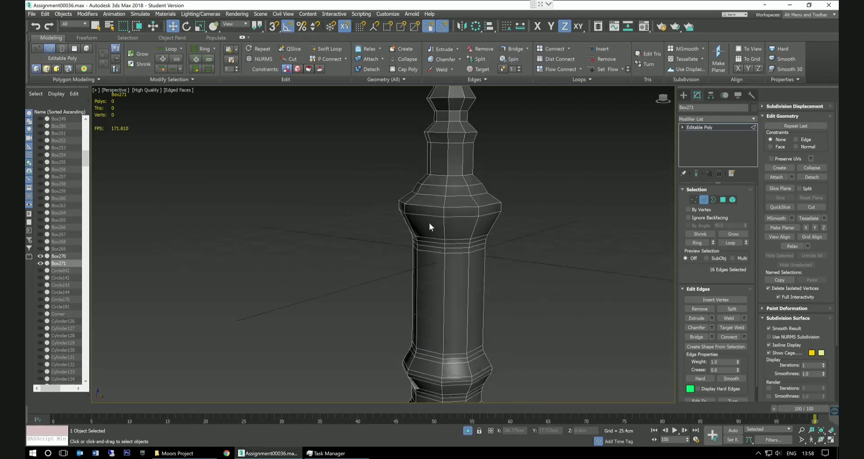
scroll(509, 216, "up", 3)
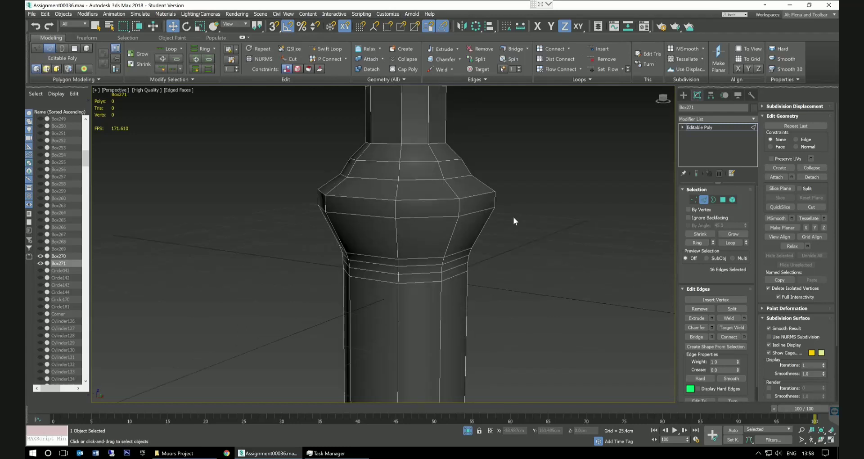
middle_click_drag(515, 218, 543, 272)
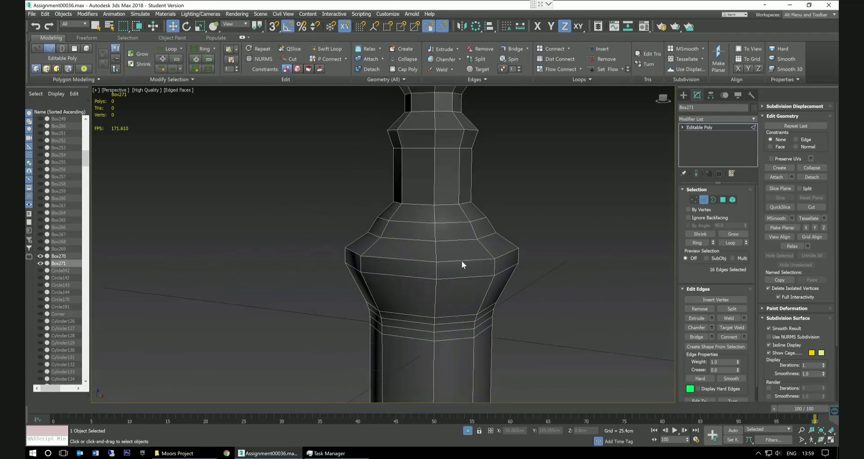
double_click(464, 266)
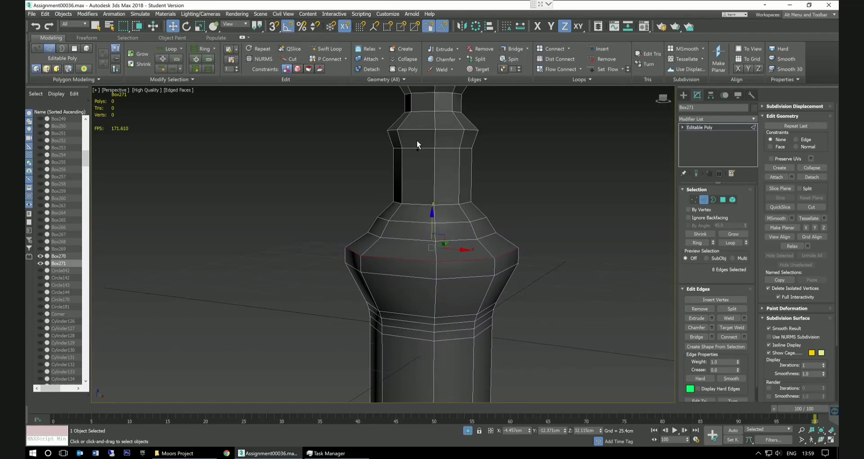
double_click(429, 132, "ctrl")
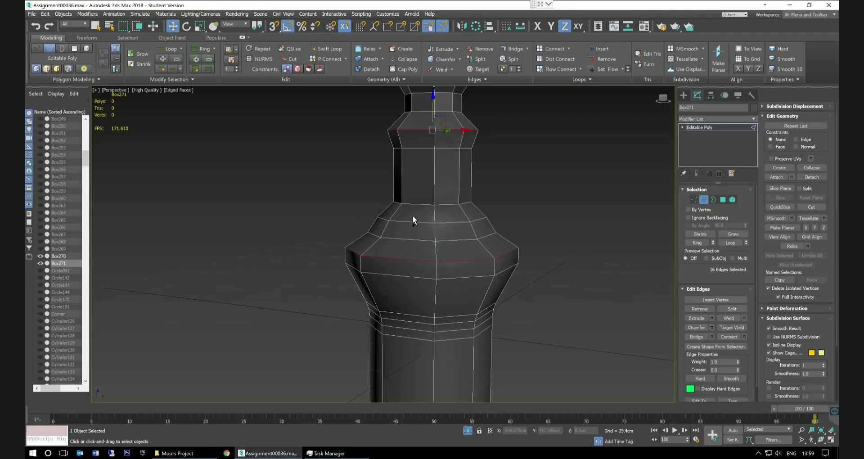
Add the flare's two shoulder loops, the loops below and above the small collar, and the next collar's lower, widest and upper loops to the selection.
double_click(407, 242, "ctrl")
double_click(419, 226, "ctrl")
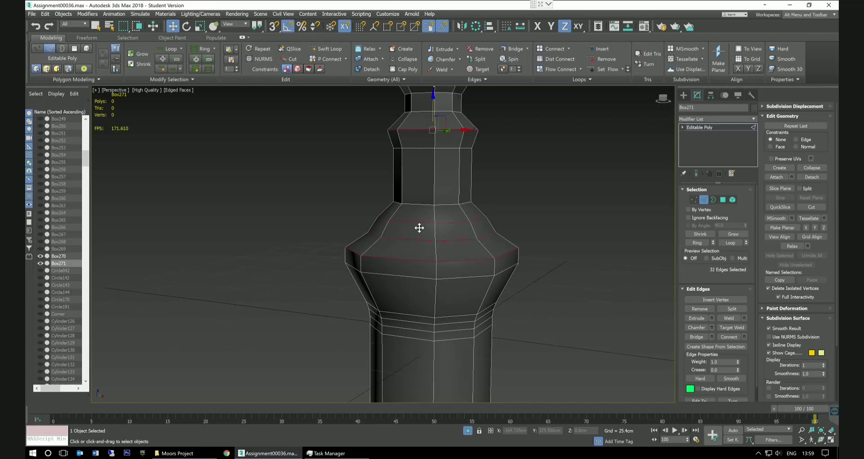
double_click(421, 148, "ctrl")
double_click(424, 114, "ctrl")
middle_click_drag(517, 162, 527, 218)
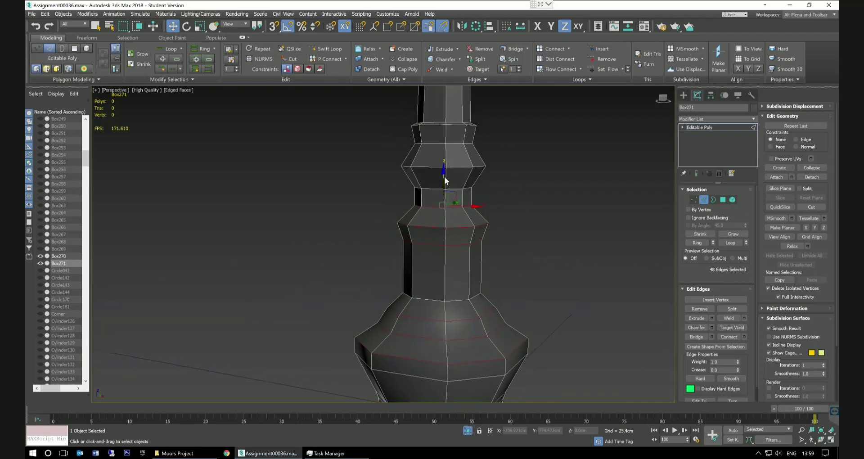
double_click(434, 188, "ctrl")
double_click(433, 171, "ctrl")
double_click(437, 144, "ctrl")
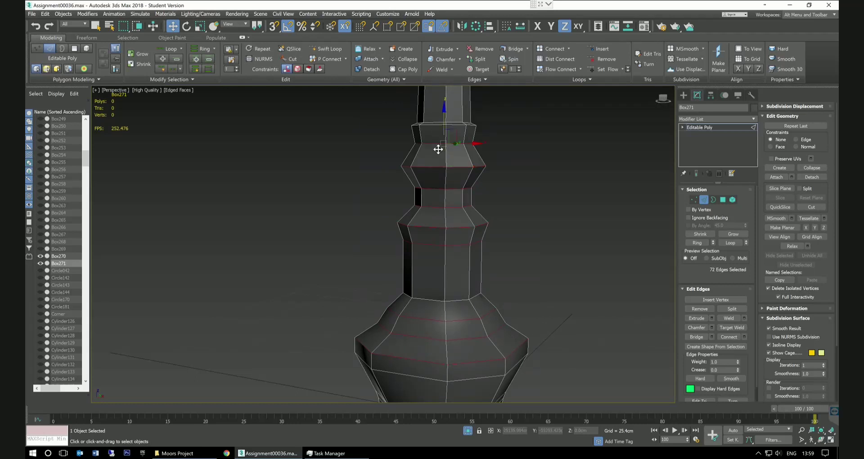
Chamfer the selected flare and collar loops with an amount of 1.913 cm, keeping 1 segment and tension 0.575.
left_click(712, 328)
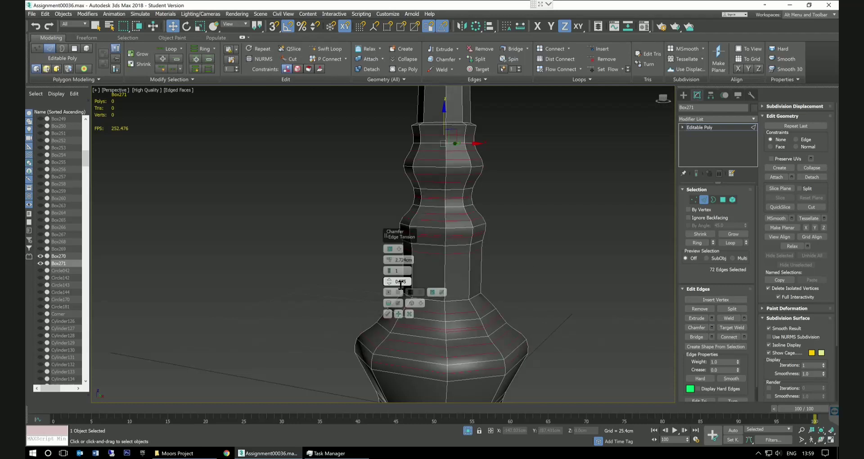
left_click_drag(390, 260, 393, 278)
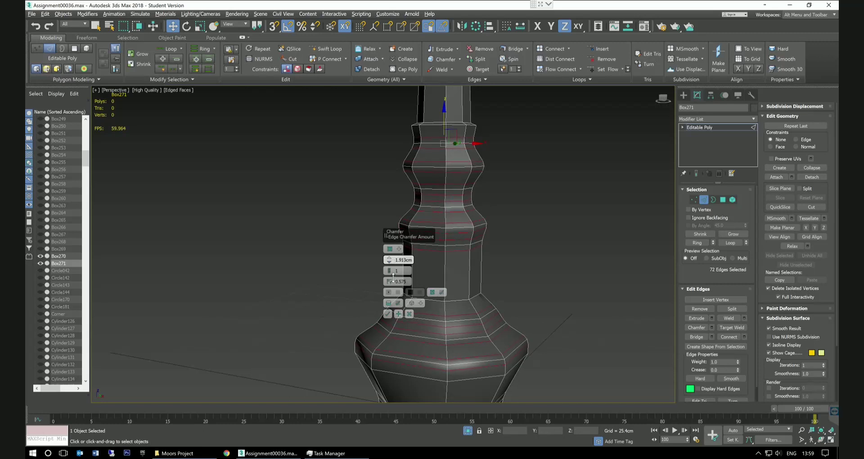
left_click(387, 314)
Chamfer the top rim loop of the collar just below the long tapered shaft with an amount of 0.505 cm.
scroll(515, 191, "up", 4)
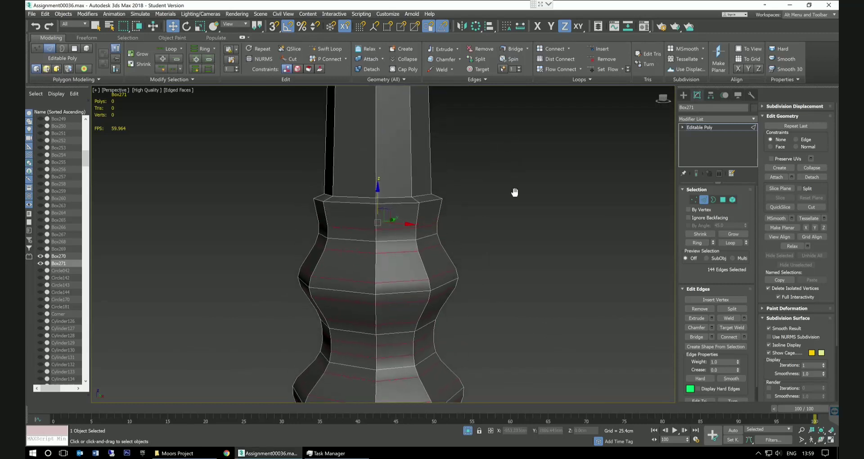
double_click(409, 222)
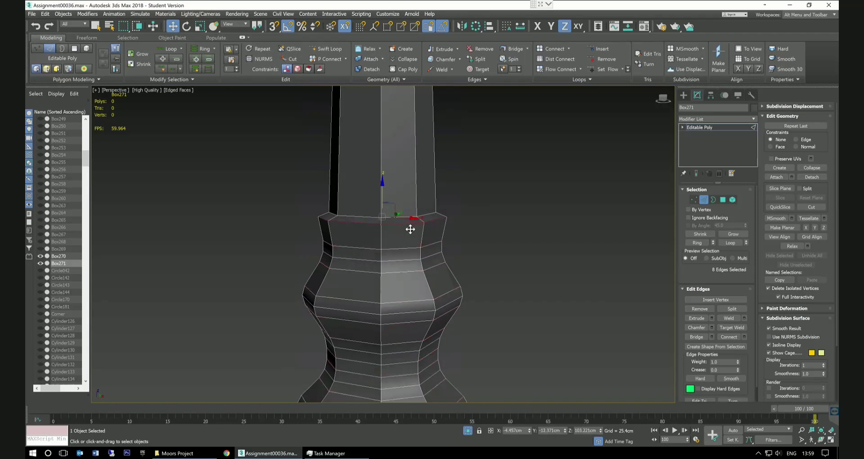
left_click(711, 326)
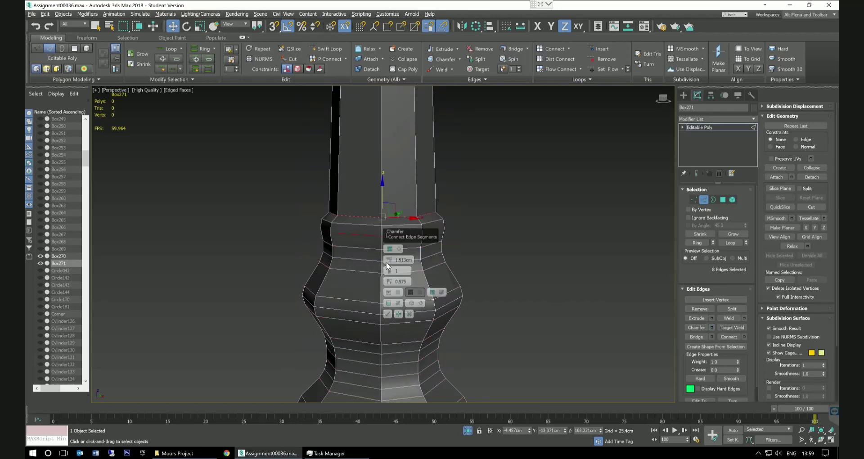
left_click_drag(388, 261, 394, 284)
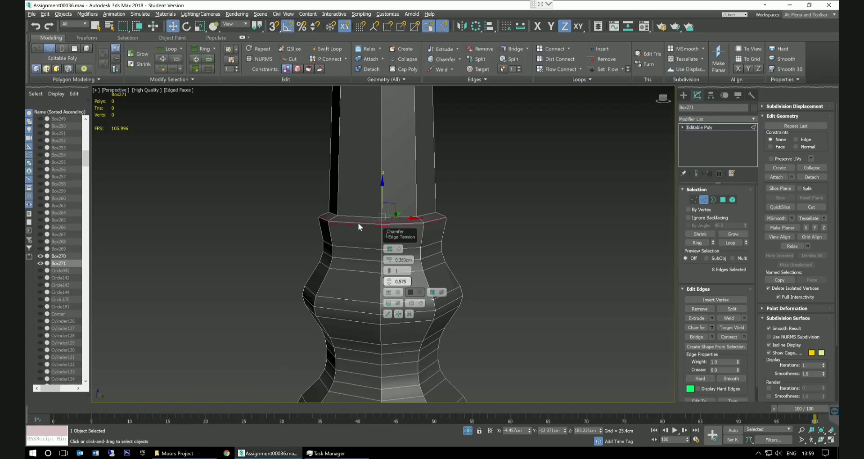
scroll(330, 223, "up", 5)
left_click_drag(388, 262, 390, 261)
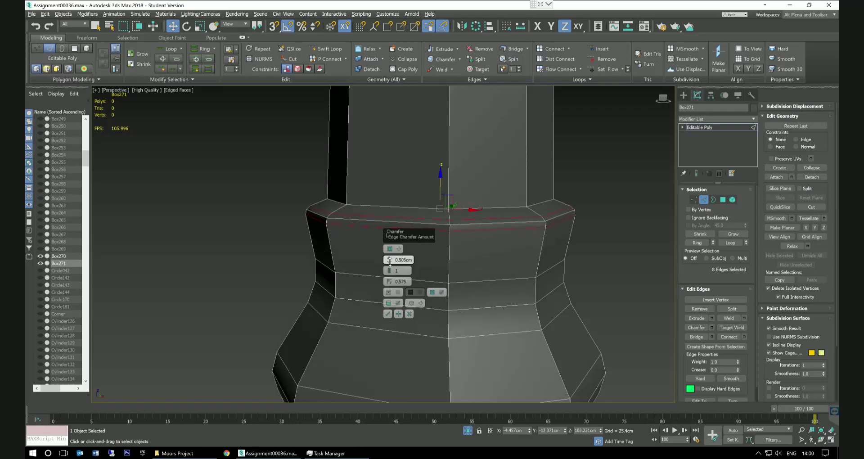
left_click(388, 314)
Select the widest loops of the two small collars above the tapered shaft and preview a chamfer of 0.826 cm on them.
scroll(538, 261, "down", 4)
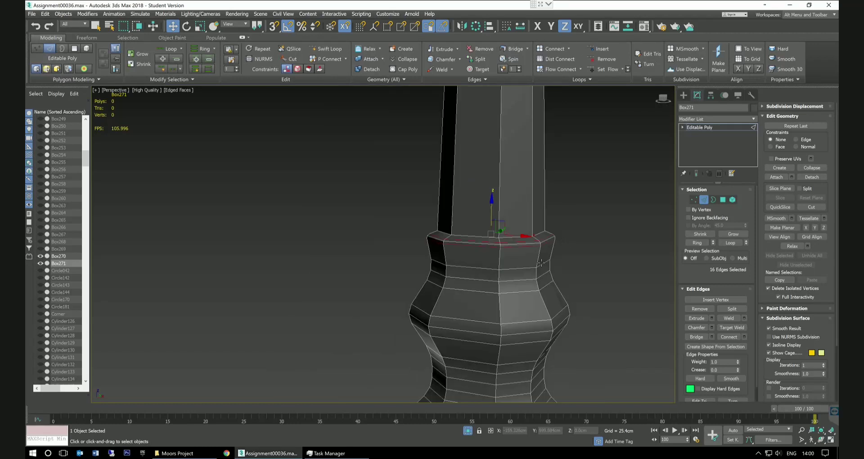
scroll(541, 263, "down", 6)
middle_click_drag(588, 251, 540, 247)
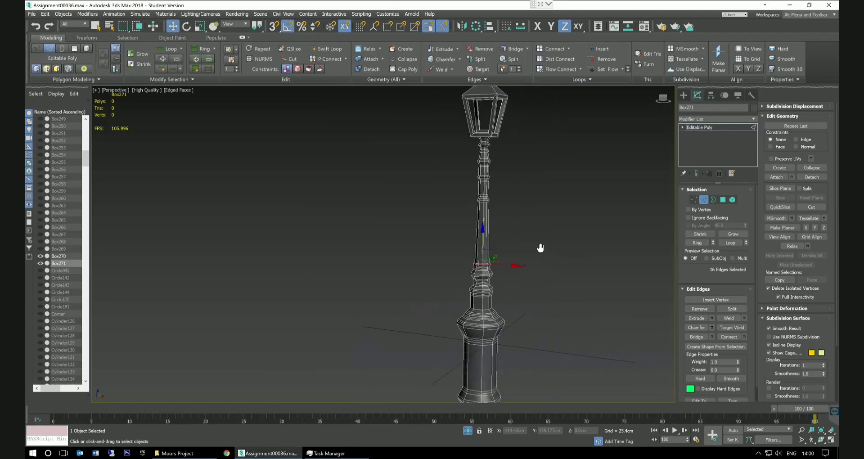
scroll(490, 196, "up", 8)
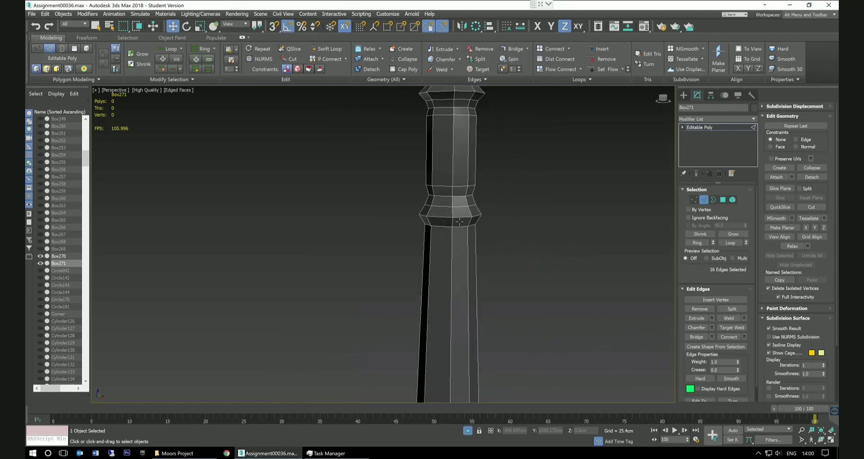
double_click(463, 222)
middle_click_drag(538, 204, 541, 230)
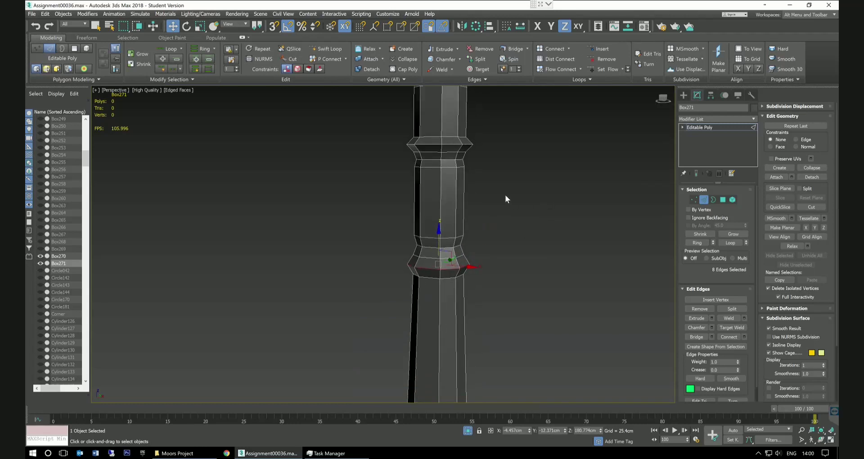
double_click(451, 148, "ctrl")
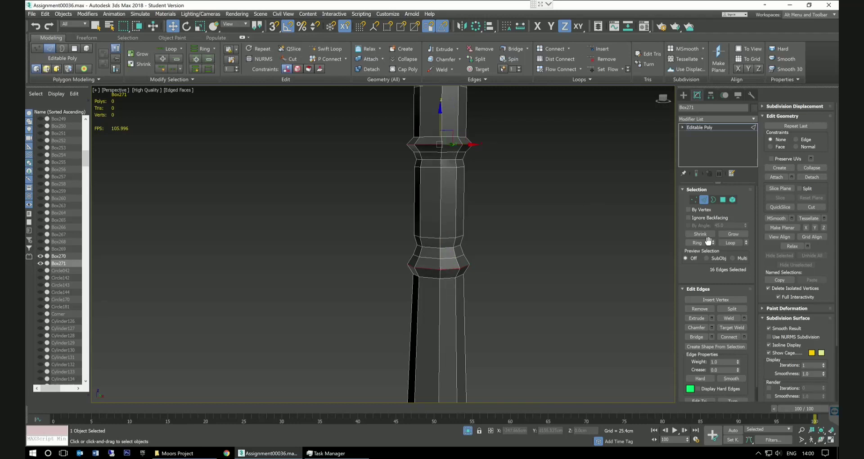
left_click(712, 327)
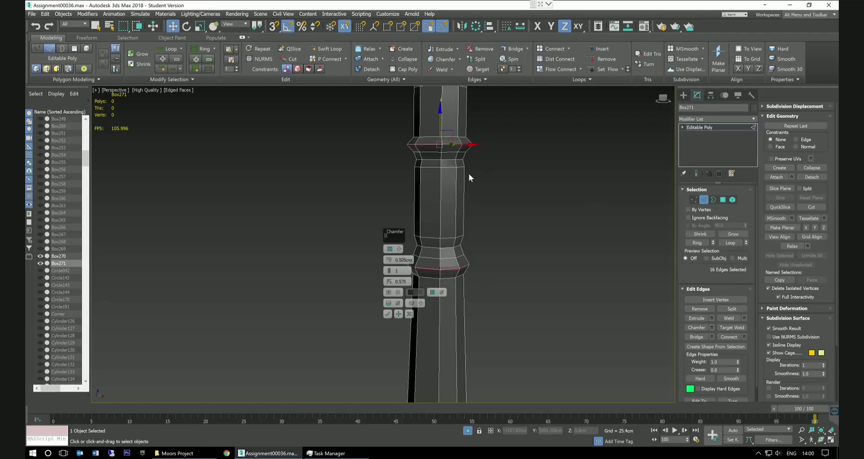
scroll(439, 248, "up", 3)
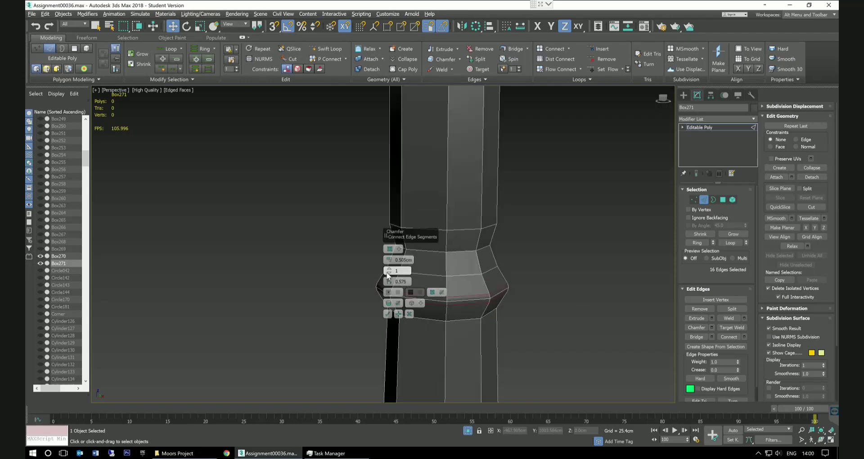
left_click_drag(390, 261, 390, 245)
Add the loop of the narrow collar below the lantern neck to the chamfer, set the amount to 1.025 cm and apply it.
scroll(634, 200, "down", 5)
scroll(629, 196, "up", 6)
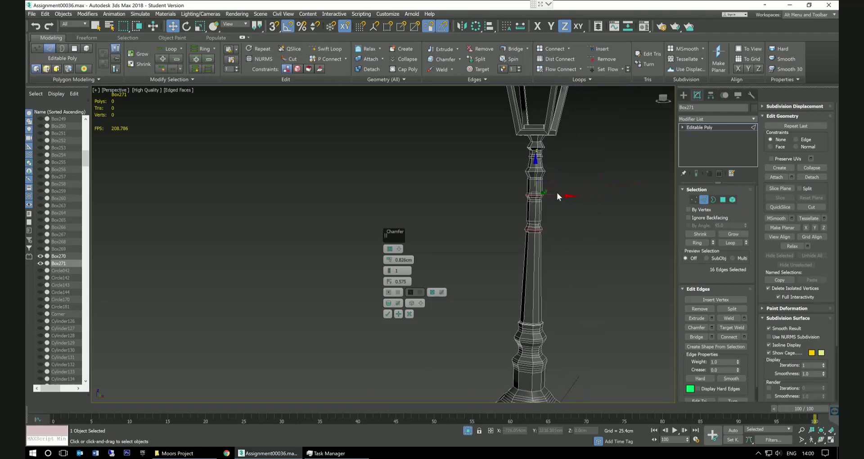
middle_click_drag(556, 239, 559, 262)
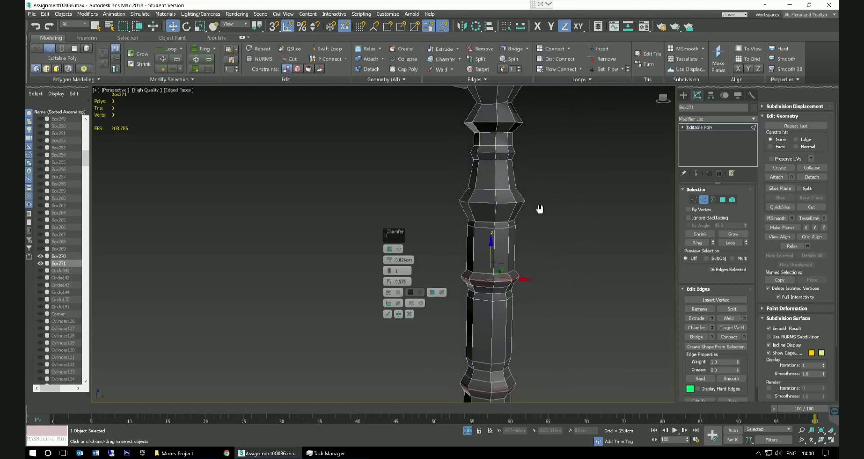
double_click(504, 156, "ctrl")
mouse_move(567, 278)
middle_mouse_down("alt")
mouse_move(585, 271)
mouse_move(563, 283)
middle_mouse_up("alt")
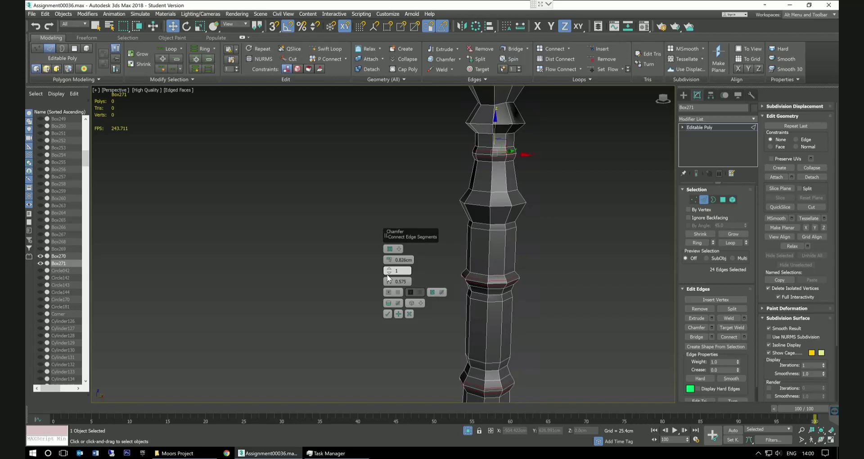
left_click_drag(390, 260, 391, 270)
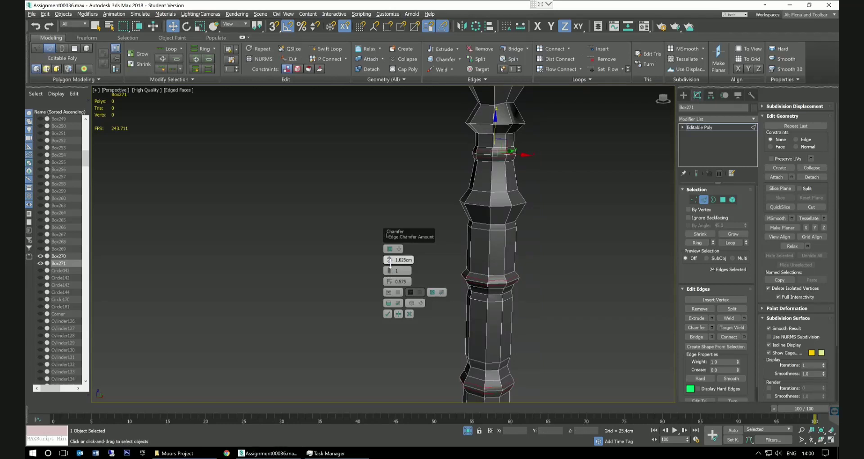
mouse_move(591, 309)
middle_mouse_down("alt")
mouse_move(589, 299)
mouse_move(597, 306)
mouse_move(581, 306)
middle_mouse_up("alt")
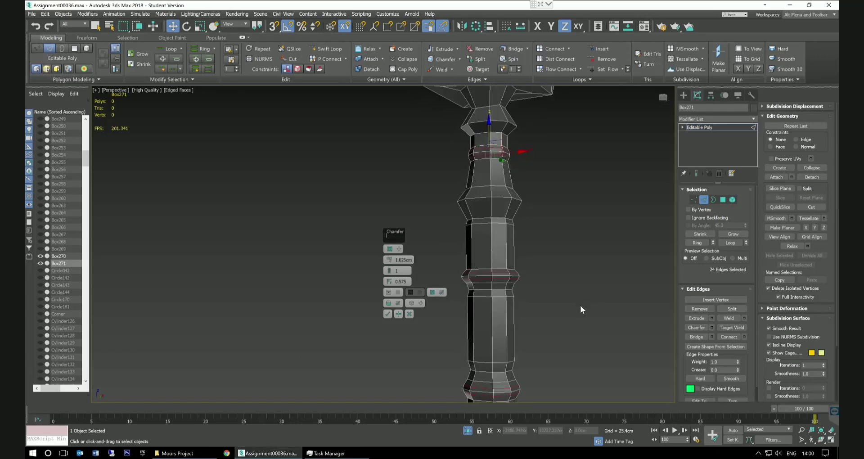
left_click(387, 313)
Chamfer the widest loops of the two flared collars above and below the narrow collar with an amount of 2.57 cm.
middle_click_drag(558, 204, 553, 266)
double_click(482, 263)
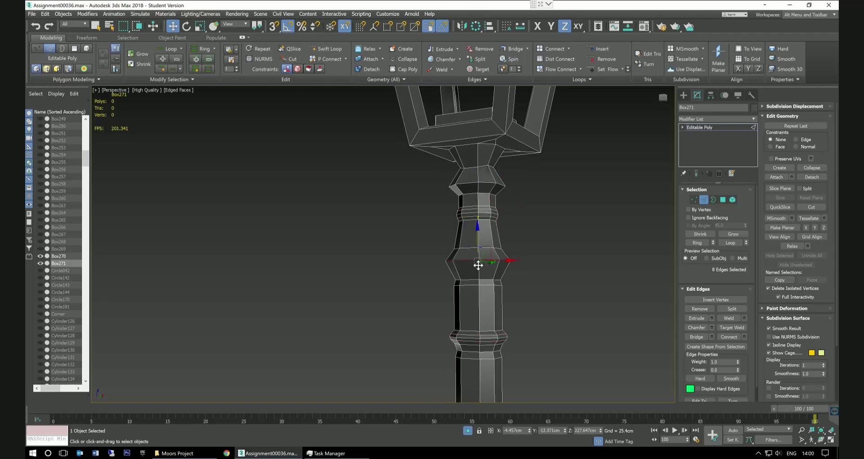
double_click(480, 184, "ctrl")
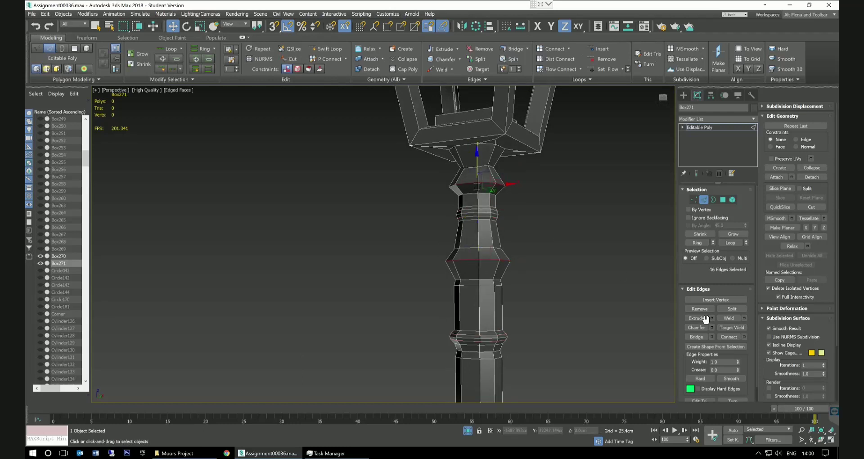
left_click(712, 327)
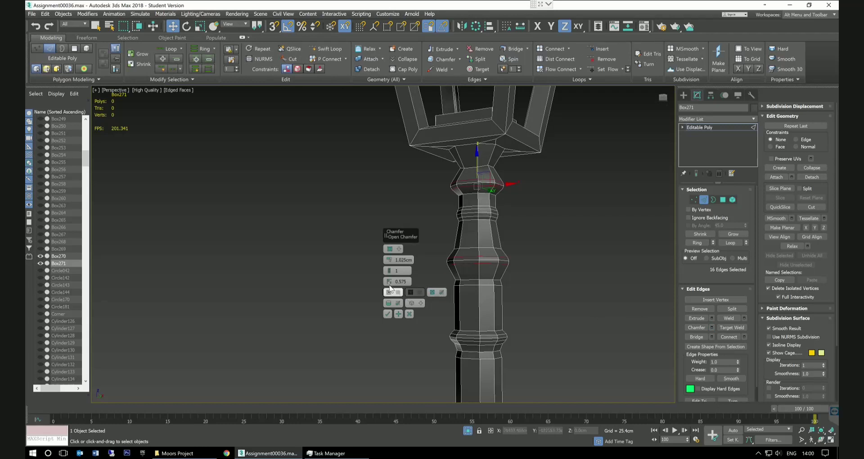
left_click_drag(388, 260, 391, 245)
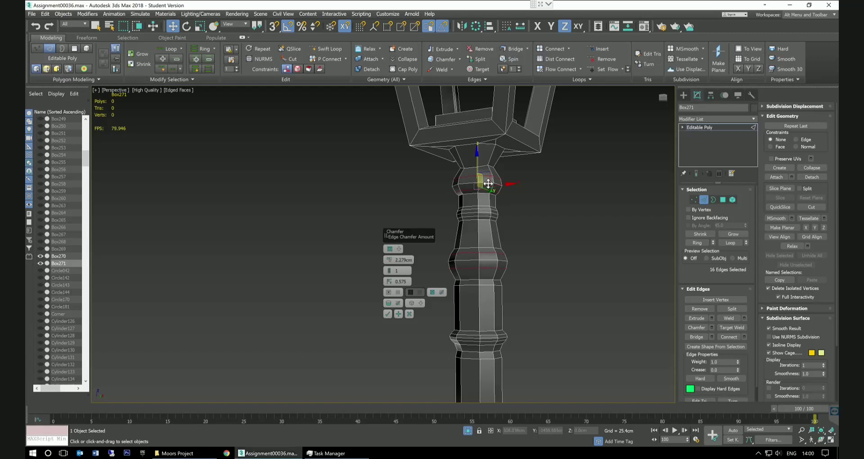
scroll(487, 184, "up", 2)
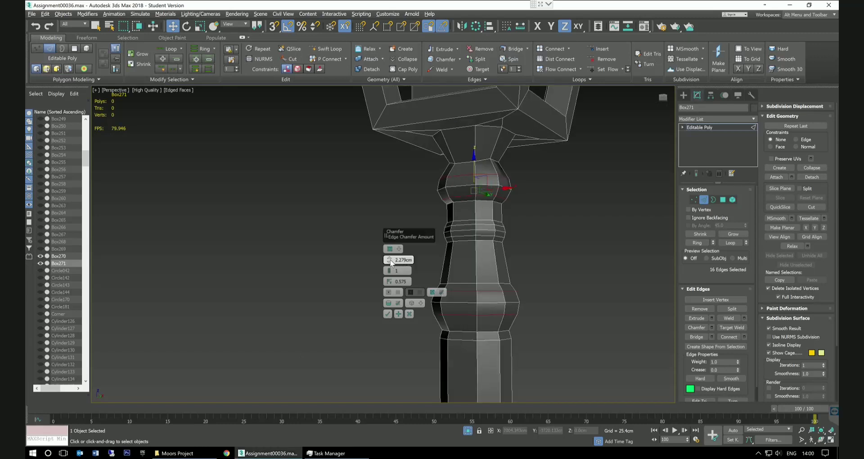
left_click_drag(389, 263, 391, 262)
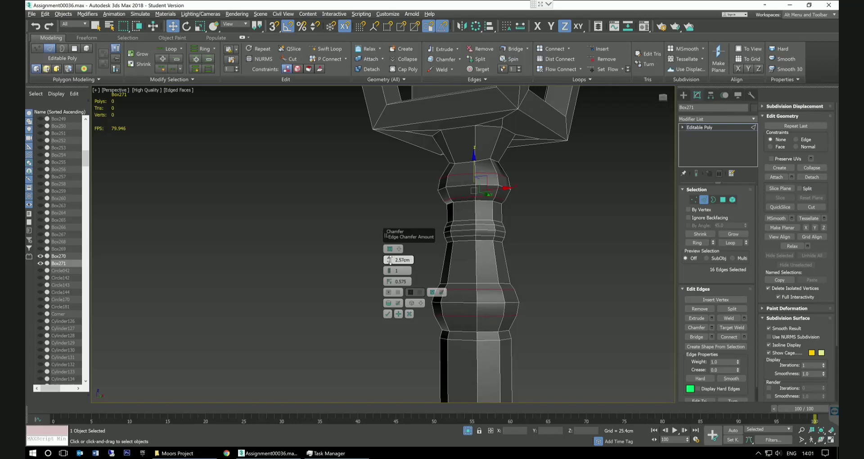
left_click(387, 314)
Chamfer the loops where the two rounded collars meet the shaft sections beneath them, using the standard type and an amount of 0.199 cm.
middle_click_drag(557, 276, 526, 304, "alt")
double_click(471, 333)
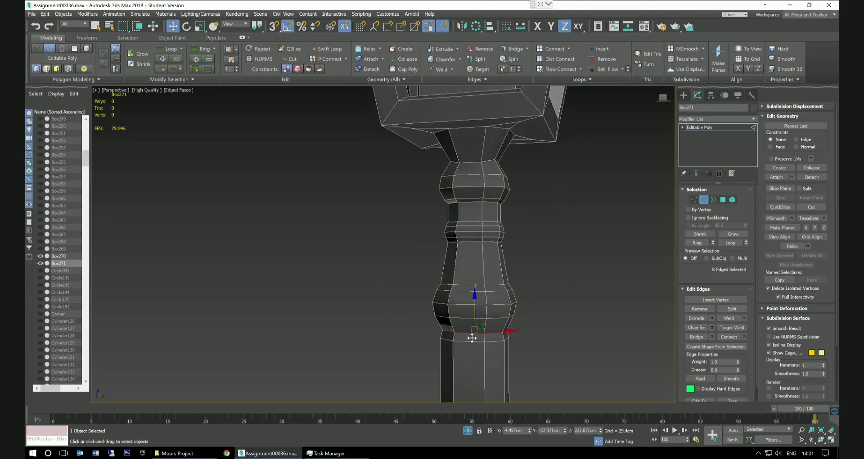
double_click(476, 206, "ctrl")
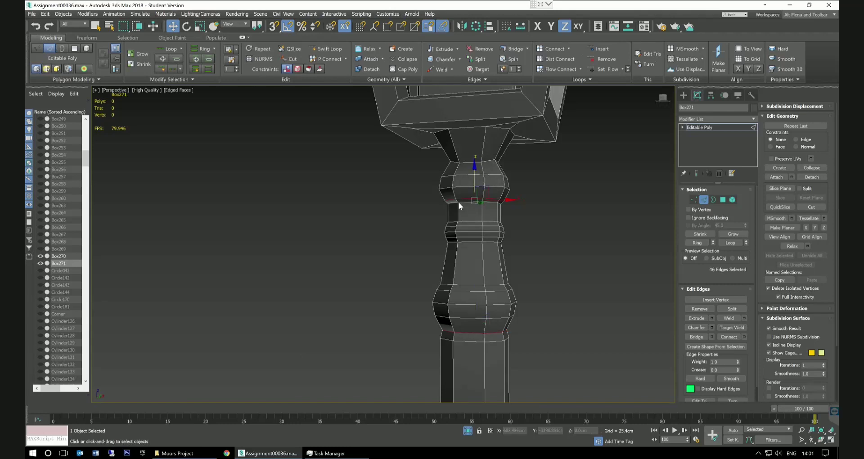
double_click(463, 206)
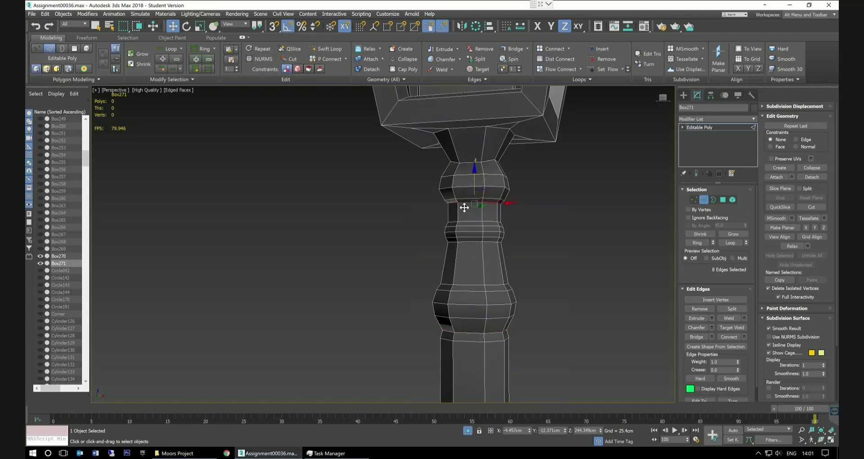
double_click(477, 337, "ctrl")
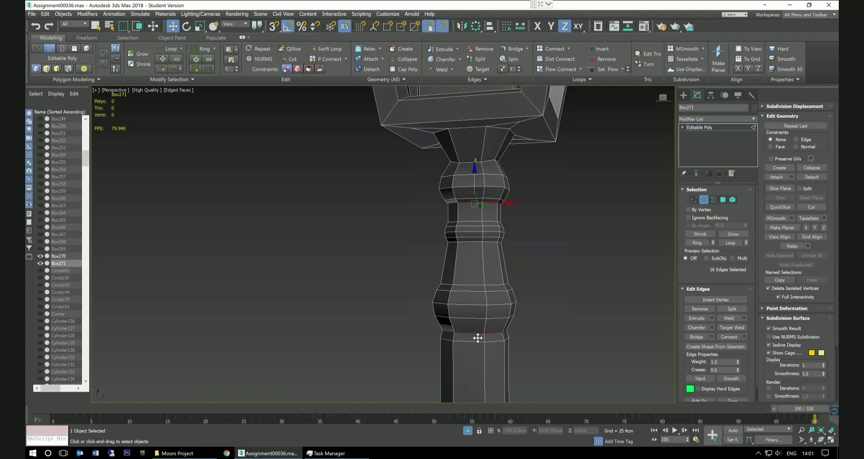
left_click(712, 328)
left_click(390, 251)
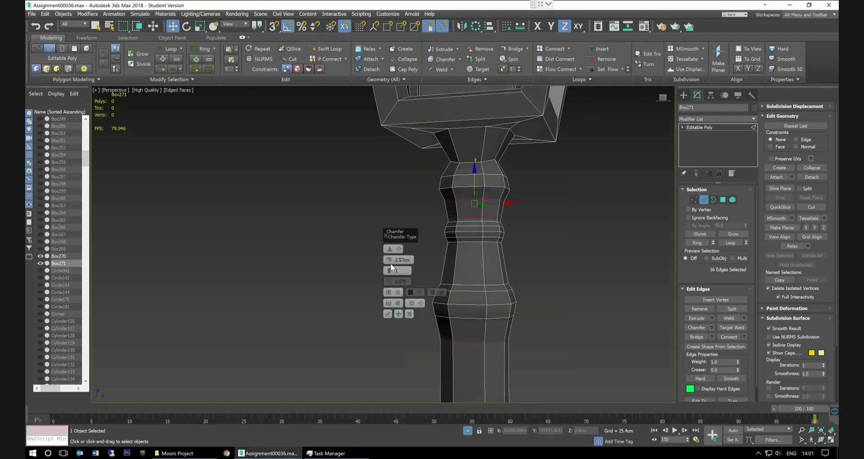
left_click_drag(389, 261, 397, 299)
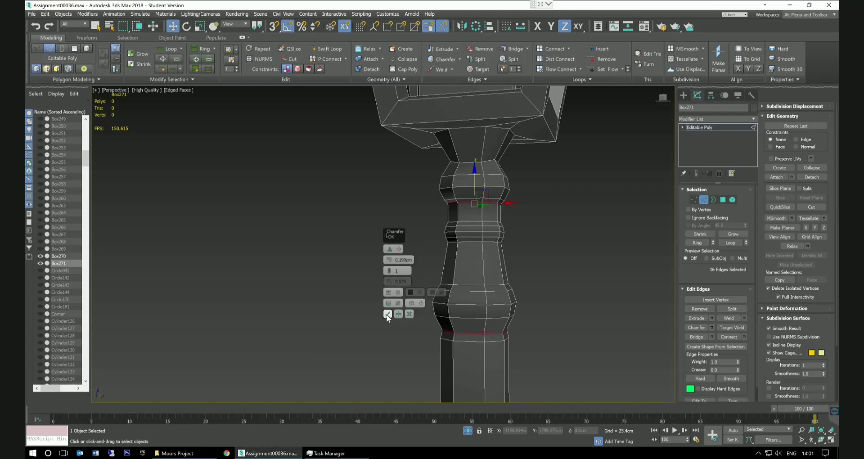
left_click(387, 314)
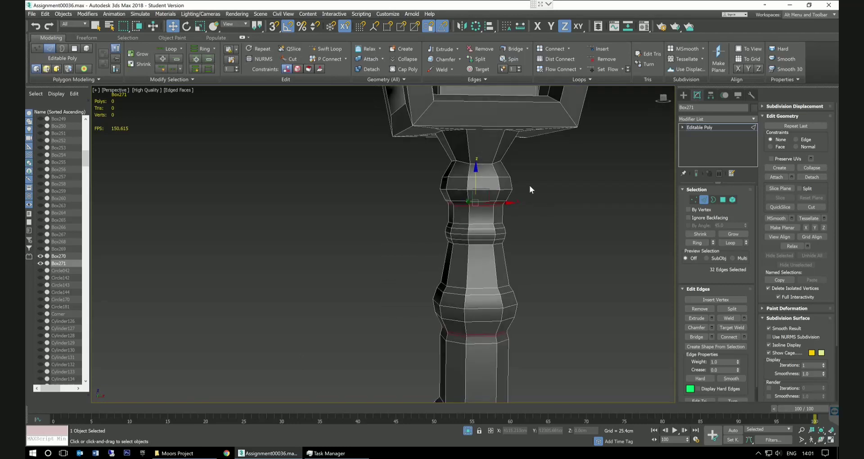
Raise the sunken front edge where the lantern neck meets the top collar, snapping it level with the neighbouring edges of its loop.
scroll(529, 185, "up", 4)
scroll(528, 185, "down", 5)
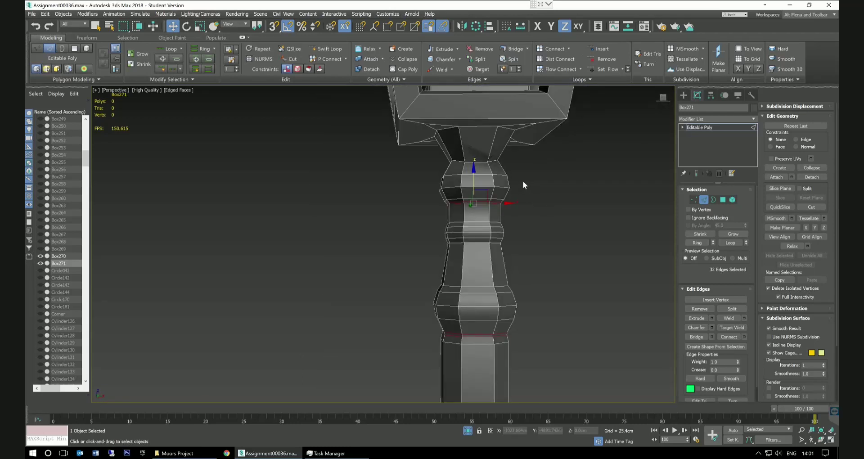
mouse_move(494, 184)
middle_mouse_down("alt")
mouse_move(459, 183)
mouse_move(572, 186)
mouse_move(531, 188)
mouse_move(537, 185)
mouse_move(500, 171)
middle_mouse_up("alt")
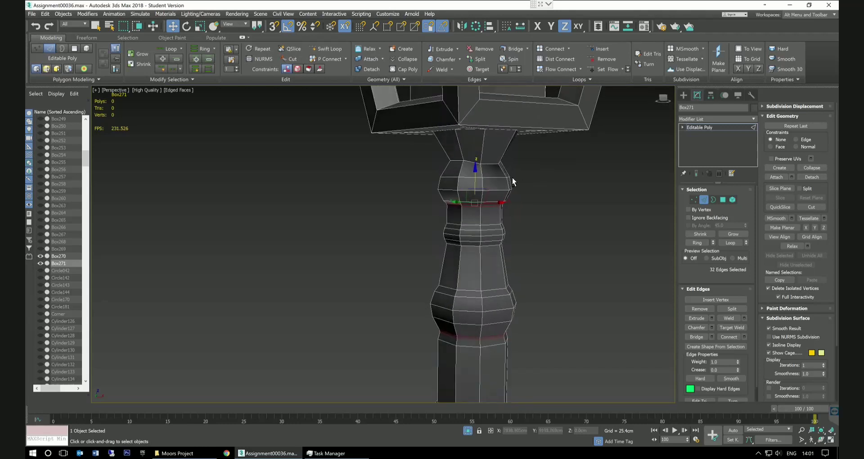
scroll(490, 166, "up", 2)
middle_click_drag(552, 168, 540, 170, "alt")
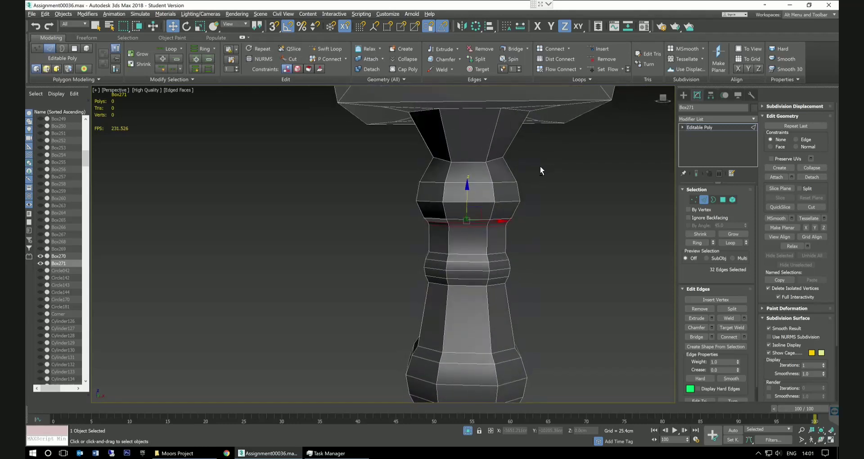
left_click(478, 168)
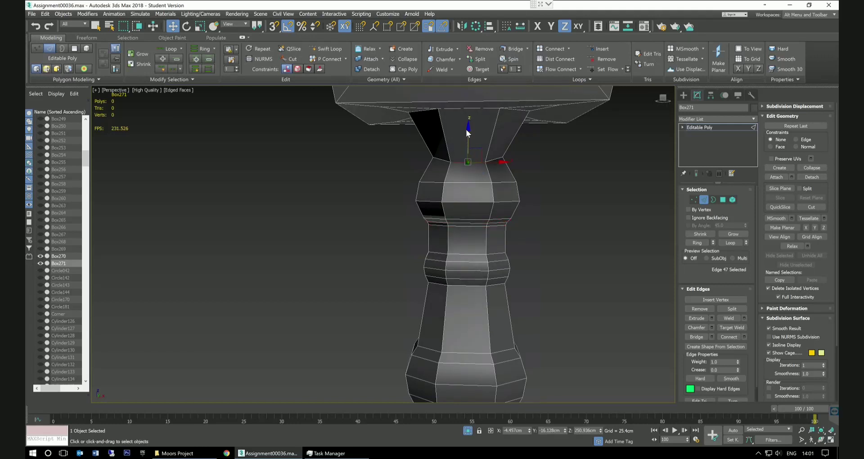
left_click_drag(471, 132, 472, 134)
left_click(274, 26)
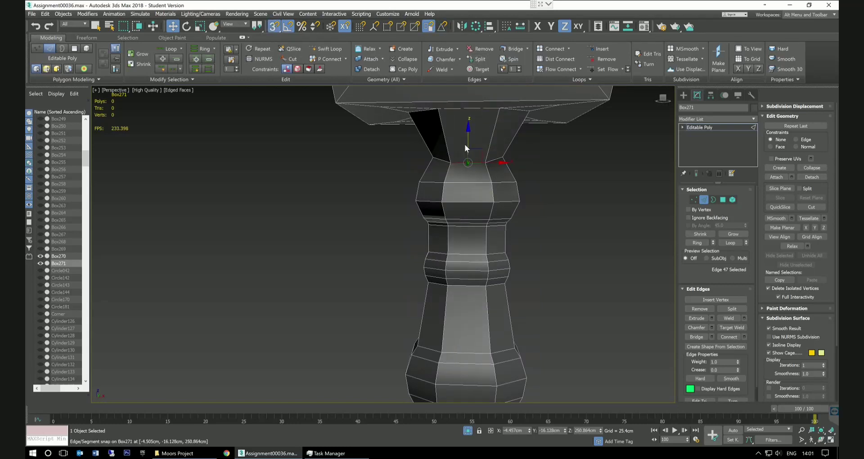
middle_click_drag(587, 158, 590, 162, "alt")
left_click_drag(471, 134, 427, 162)
left_click(524, 163)
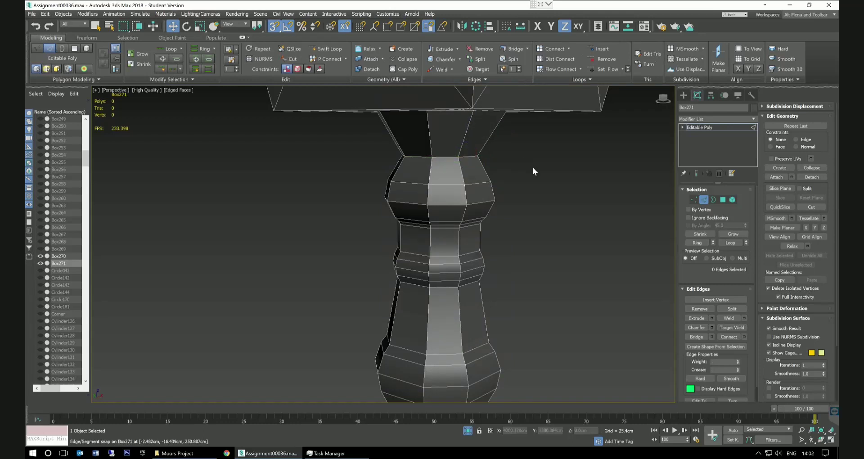
middle_click_drag(521, 171, 438, 156, "alt")
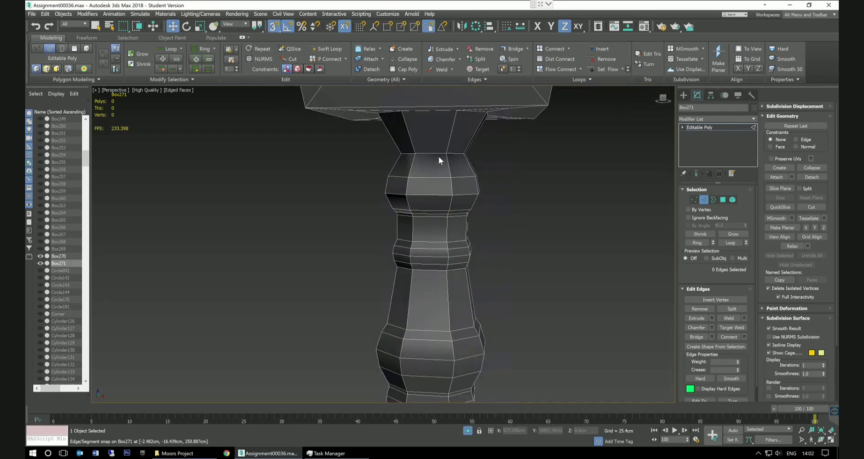
key("s")
Chamfer the loop where the lantern neck meets the top collar, using the quad type and an amount of 1.025 cm.
double_click(437, 156)
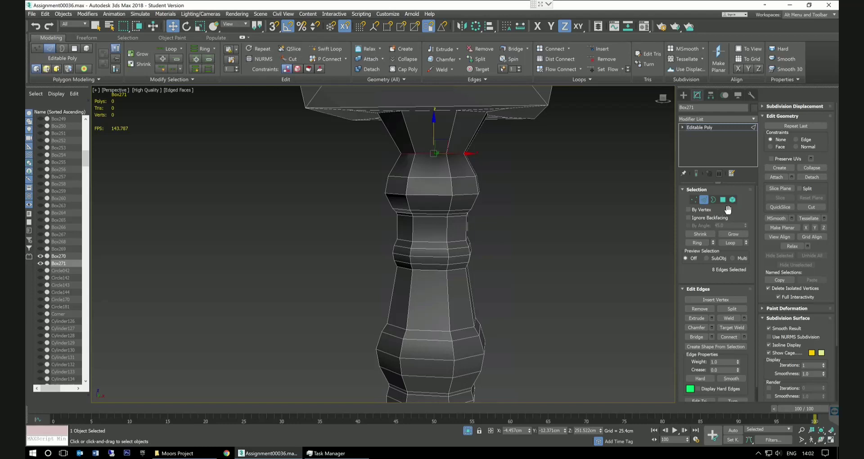
left_click(711, 327)
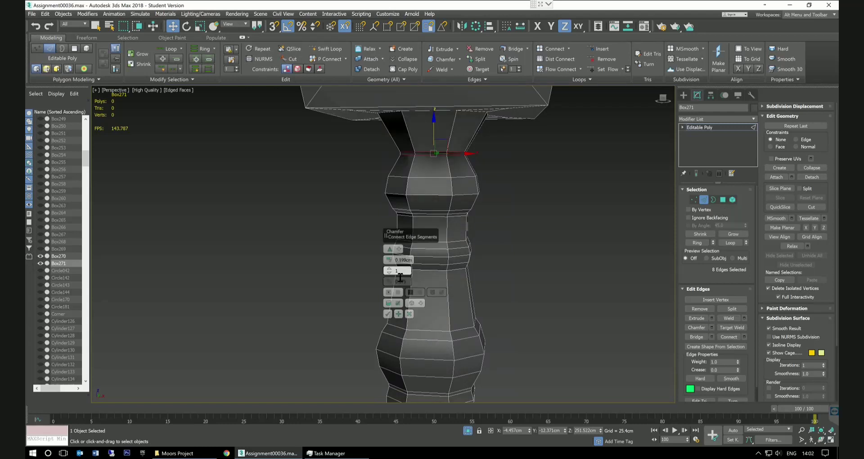
left_click_drag(389, 259, 389, 259)
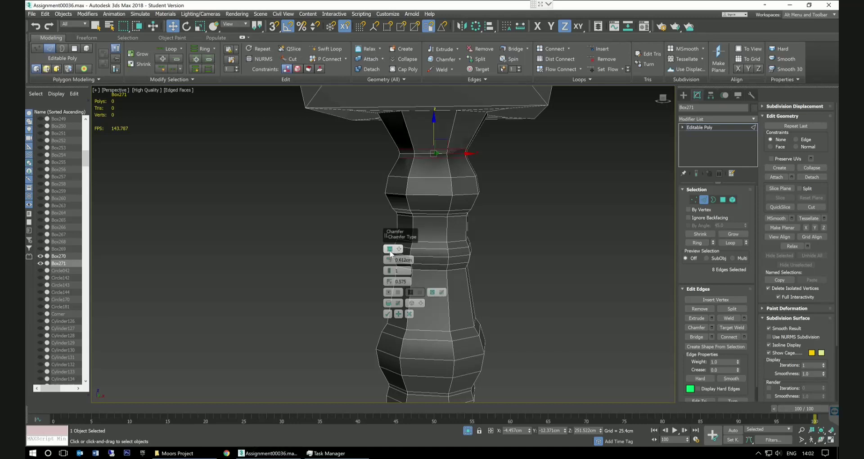
left_click_drag(390, 263, 390, 253)
middle_click_drag(505, 245, 458, 277, "alt")
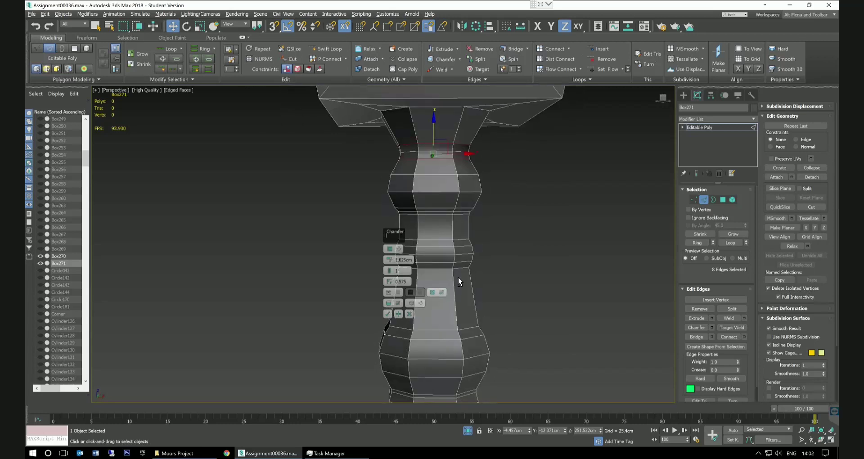
left_click(387, 314)
middle_click_drag(566, 259, 450, 319, "alt")
scroll(505, 295, "down", 5)
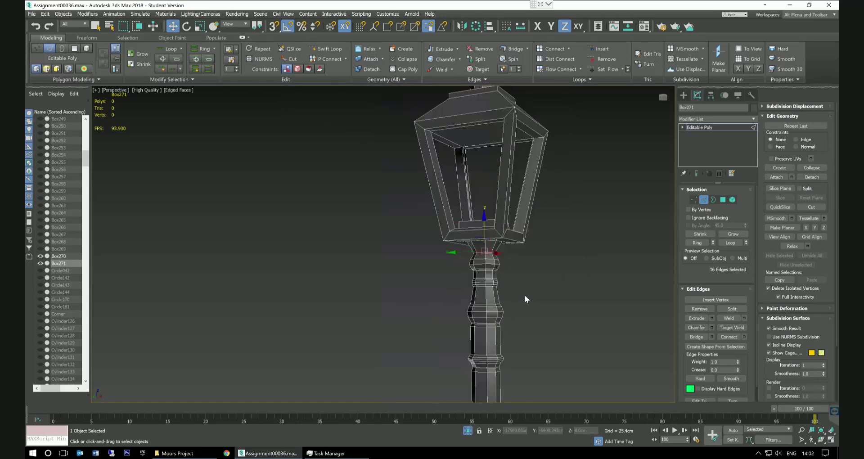
middle_click_drag(533, 293, 519, 214, "alt")
scroll(540, 303, "down", 4)
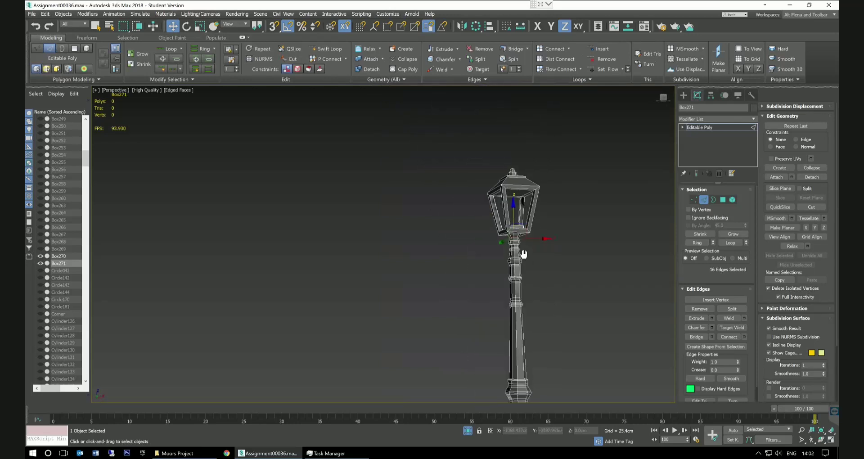
scroll(503, 307, "up", 3)
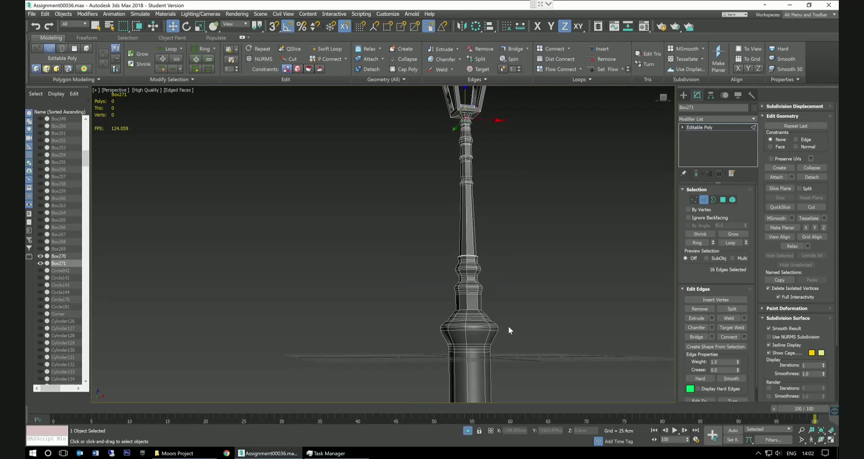
double_click(470, 301)
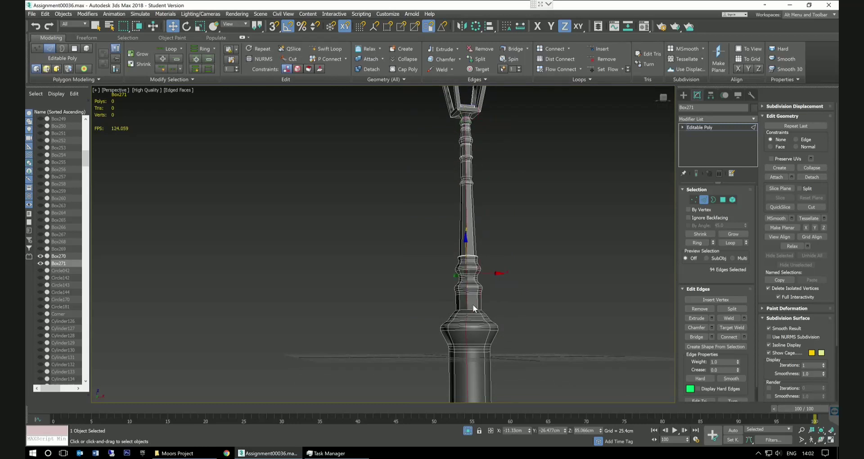
scroll(473, 304, "up", 3)
double_click(491, 301, "ctrl")
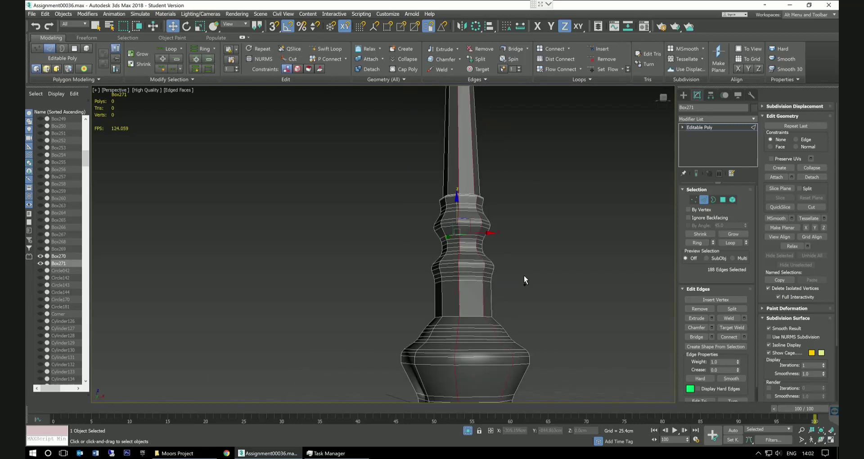
double_click(446, 308, "ctrl")
middle_click_drag(563, 279, 577, 291, "alt")
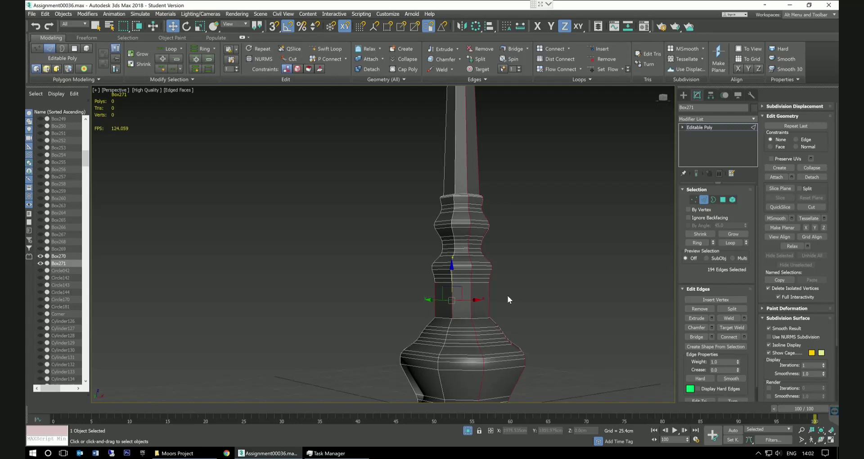
Select all eight vertical edge loops running up the corners of the octagonal lamp post.
left_click(490, 298)
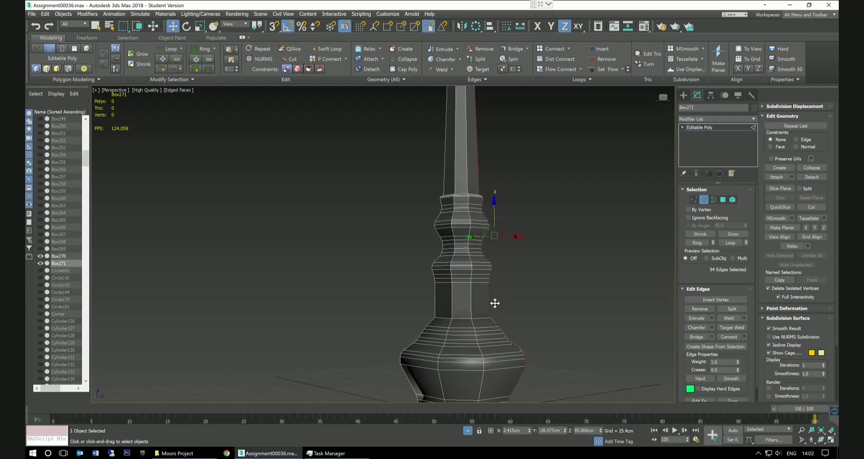
double_click(472, 298)
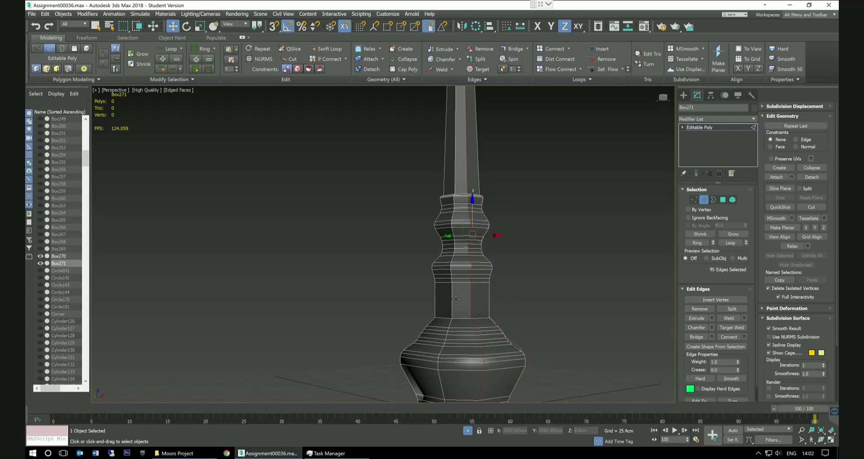
double_click(490, 298, "ctrl")
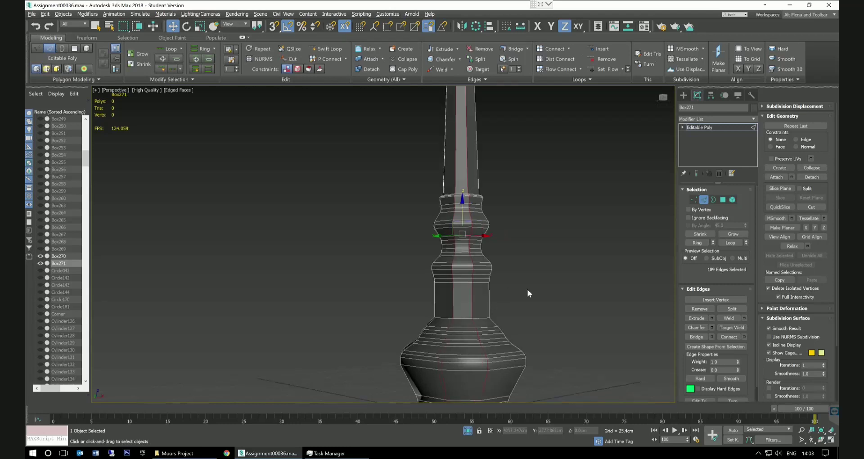
double_click(455, 301, "ctrl")
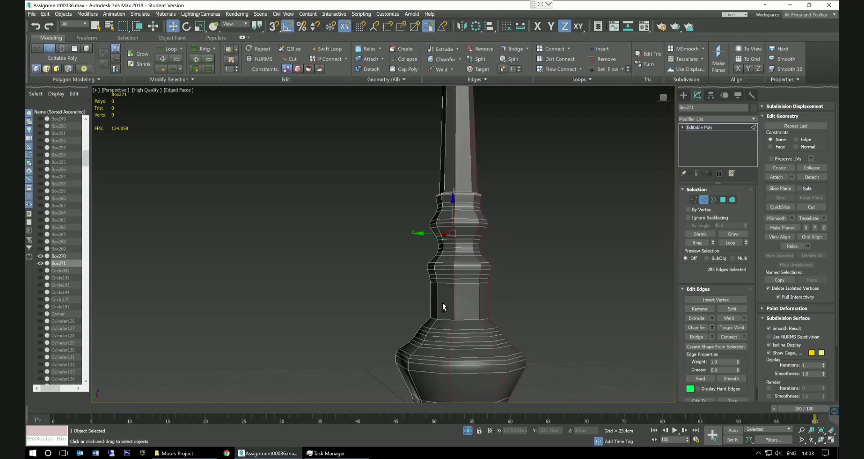
double_click(442, 303, "ctrl")
middle_click_drag(527, 294, 493, 292, "alt")
double_click(459, 301, "ctrl")
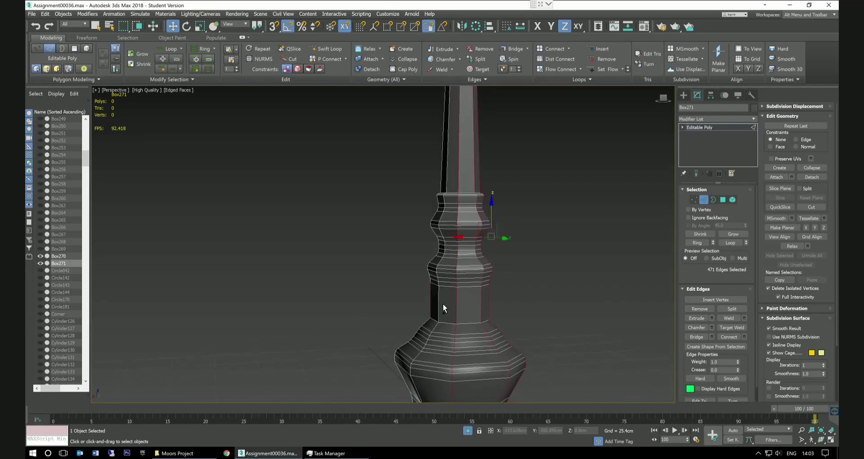
double_click(441, 308, "ctrl")
middle_click_drag(495, 306, 564, 297, "alt")
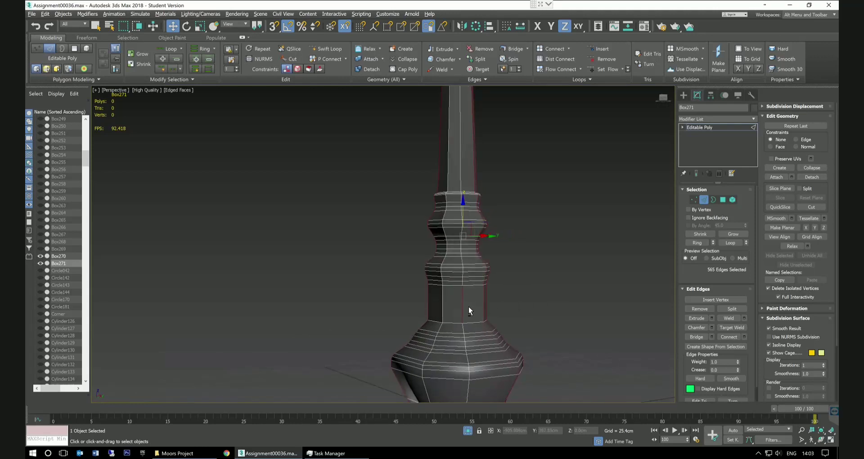
left_click(466, 308, "alt")
double_click(460, 309, "ctrl")
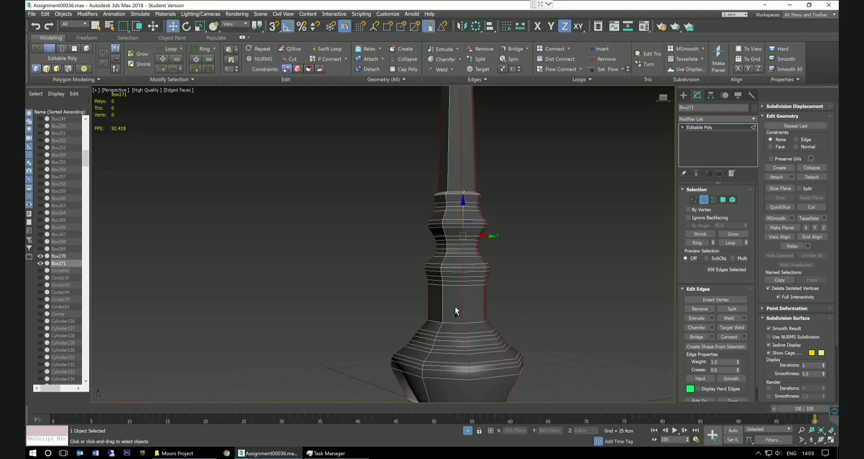
double_click(445, 307, "ctrl")
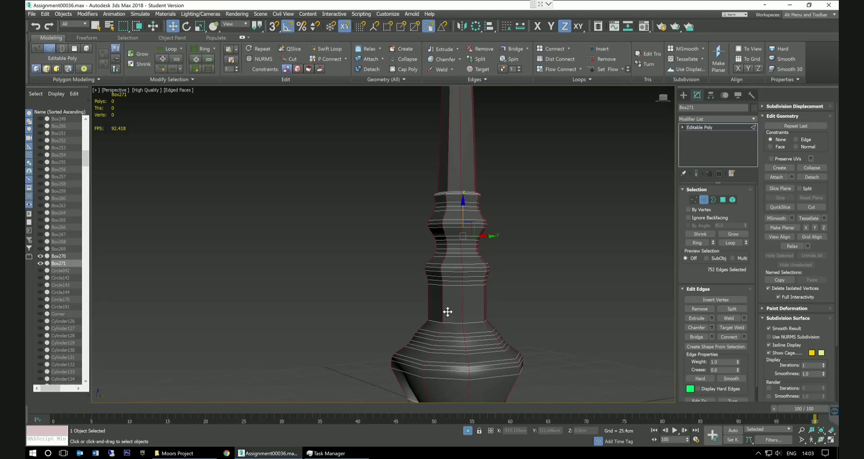
middle_click_drag(561, 295, 658, 312, "alt")
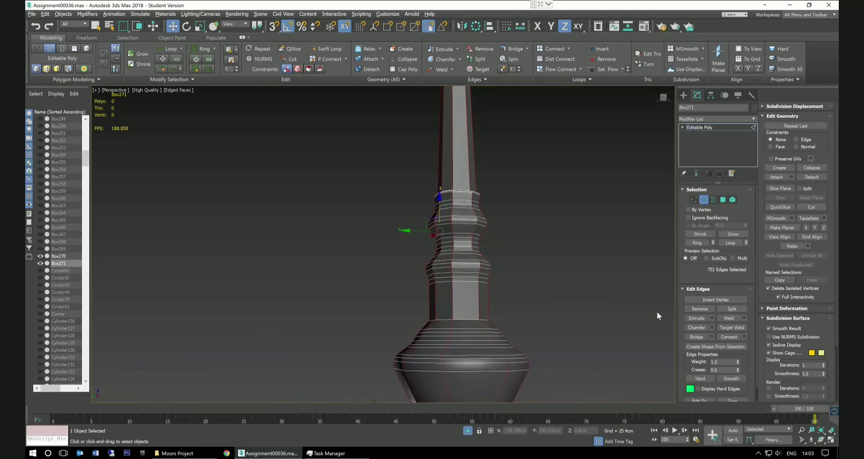
Chamfer the eight vertical corner loops with the quad type, one connect edge segment and an amount of 1.377 cm.
left_click(712, 328)
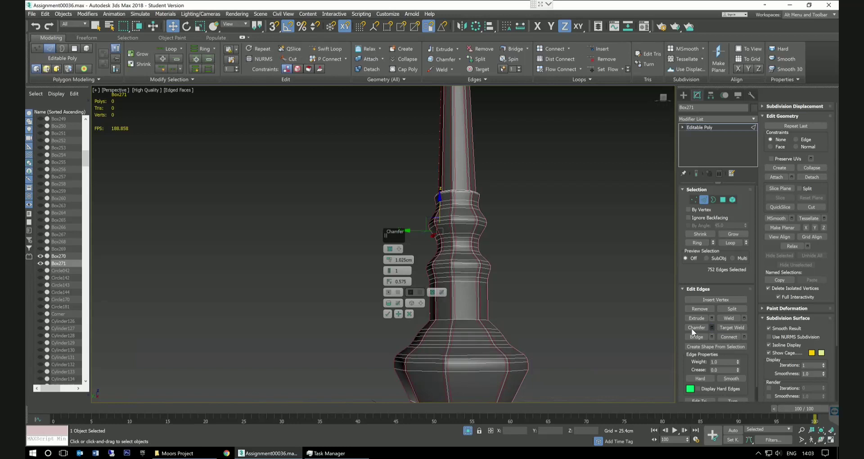
left_click(390, 271)
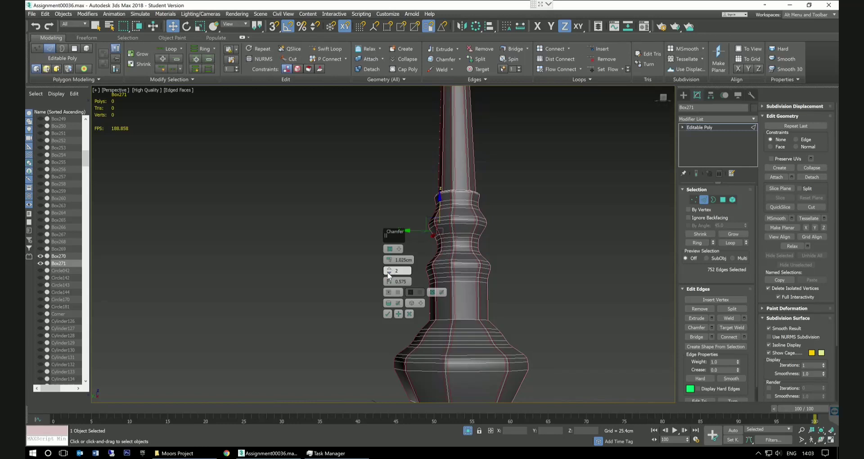
middle_click_drag(526, 214, 525, 322)
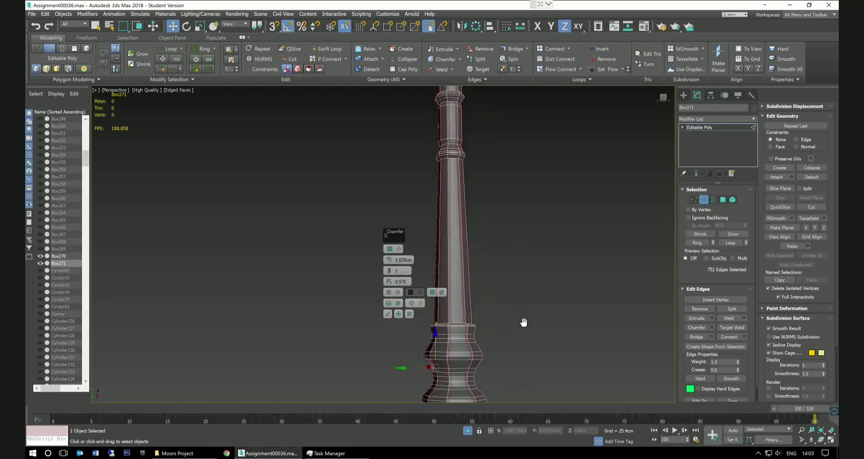
middle_click_drag(508, 234, 517, 315)
scroll(478, 183, "up", 4)
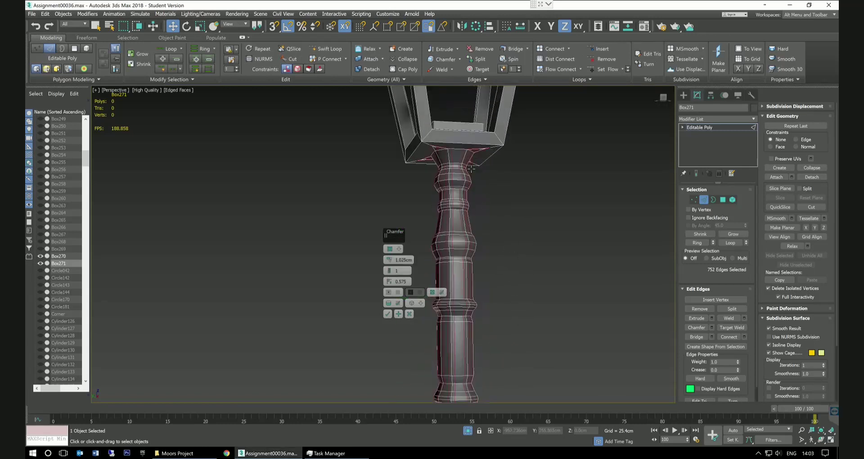
scroll(497, 190, "down", 1)
middle_click_drag(498, 195, 506, 220)
scroll(453, 210, "up", 2)
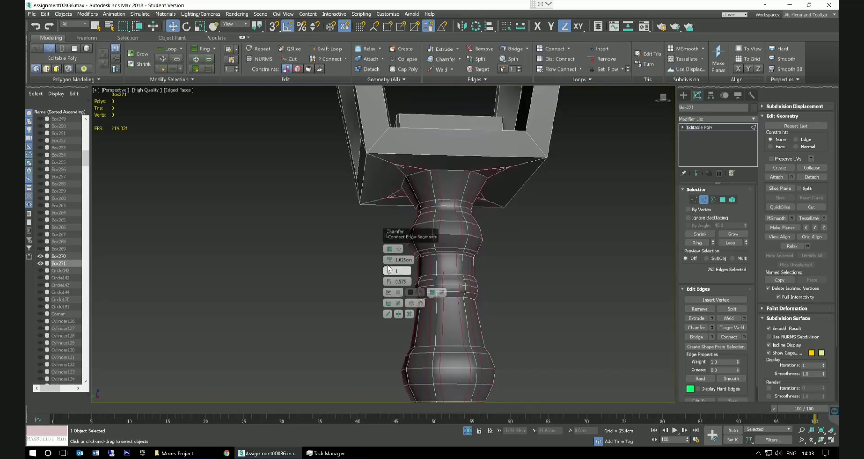
mouse_move(389, 260)
left_mouse_down()
mouse_move(389, 251)
mouse_move(390, 261)
left_mouse_up()
middle_click_drag(490, 254, 563, 258, "alt")
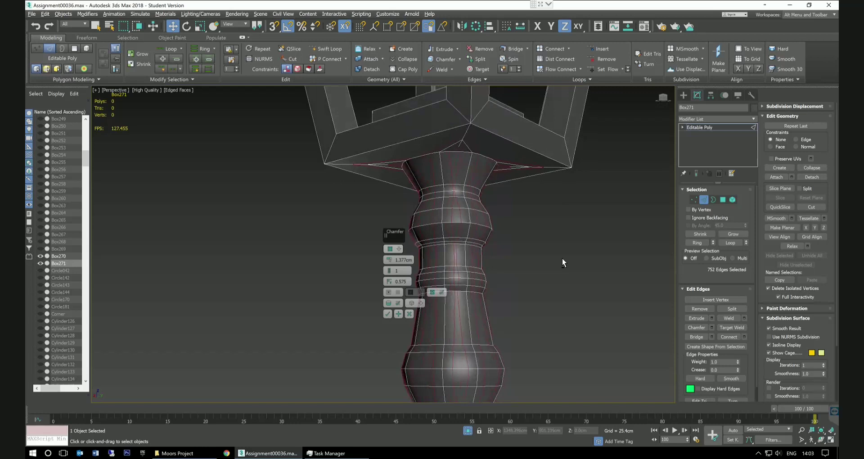
left_click(387, 314)
Return from edge editing to object level on the whole lamp post to check its polygon statistics.
scroll(523, 297, "down", 8)
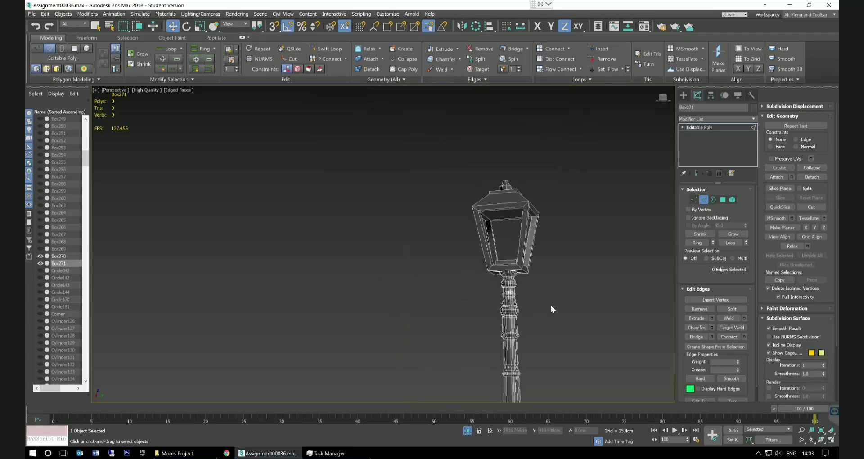
middle_click_drag(557, 304, 490, 224, "alt")
middle_click_drag(516, 258, 495, 219, "alt")
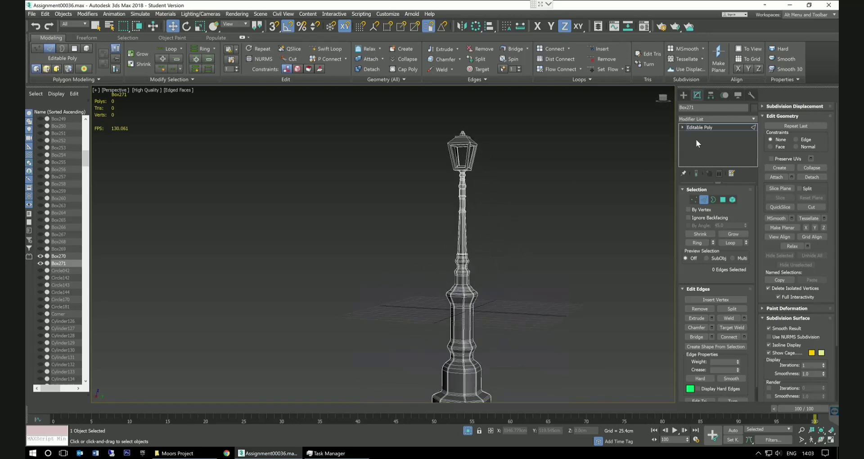
left_click(698, 127)
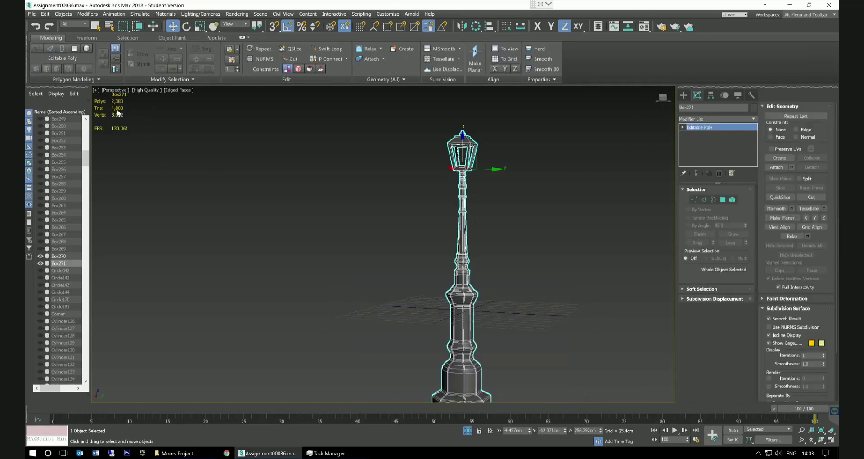
Enter edge editing on the lamp post and select the four outer vertical corner edges of the lantern frame.
scroll(469, 216, "up", 5)
middle_click_drag(500, 212, 521, 282)
scroll(490, 213, "up", 6)
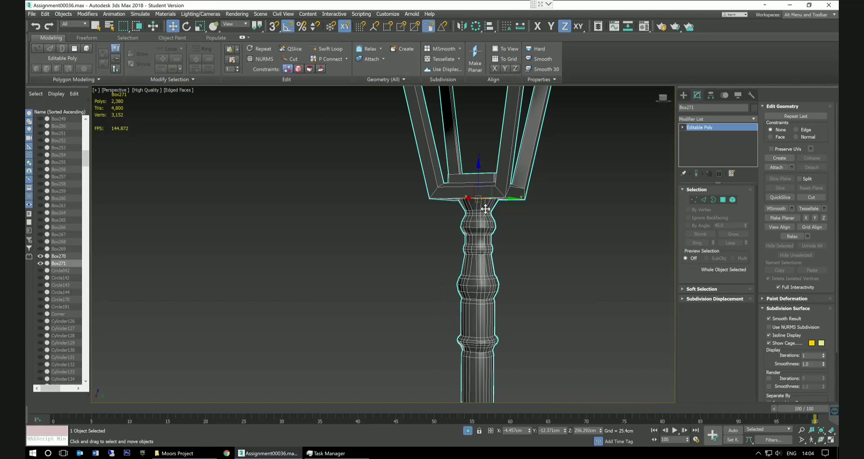
middle_click_drag(526, 257, 504, 218, "alt")
scroll(515, 222, "down", 5)
middle_click_drag(559, 247, 561, 301)
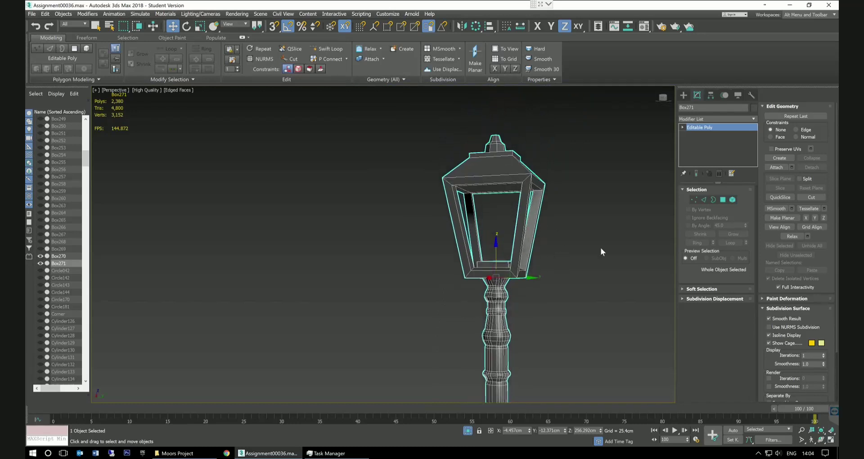
left_click(704, 202)
middle_click_drag(598, 222, 518, 232, "alt")
left_click(518, 232)
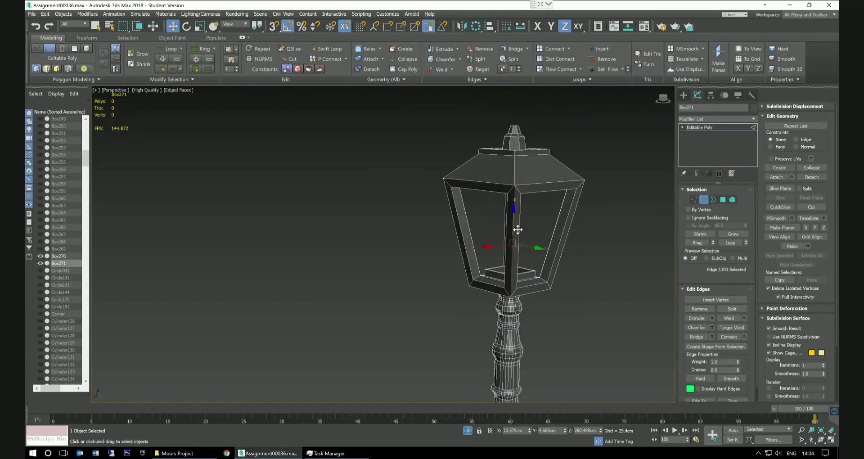
middle_click_drag(543, 228, 542, 234, "alt")
left_click(600, 268, "ctrl")
middle_click_drag(602, 271, 561, 269, "alt")
left_click(577, 269, "ctrl")
left_click(556, 270, "ctrl")
middle_click_drag(582, 273, 613, 275, "alt")
Add the four outer edges around the underside of the lantern frame to the selection.
scroll(569, 302, "up", 6)
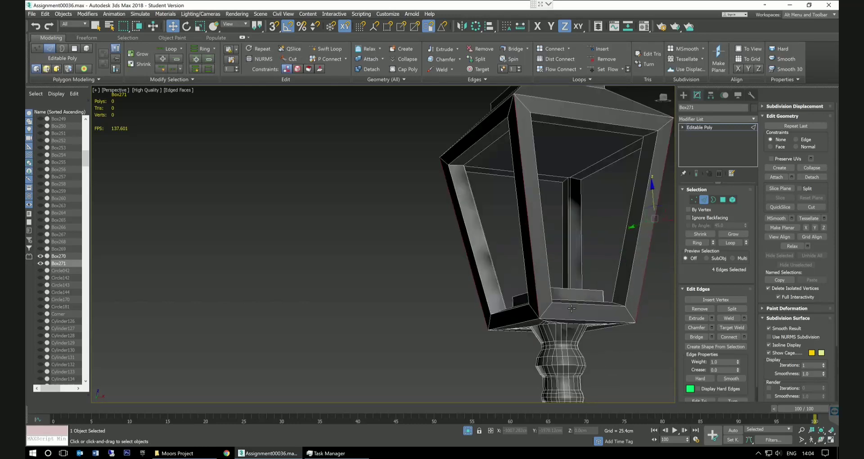
scroll(572, 297, "up", 1)
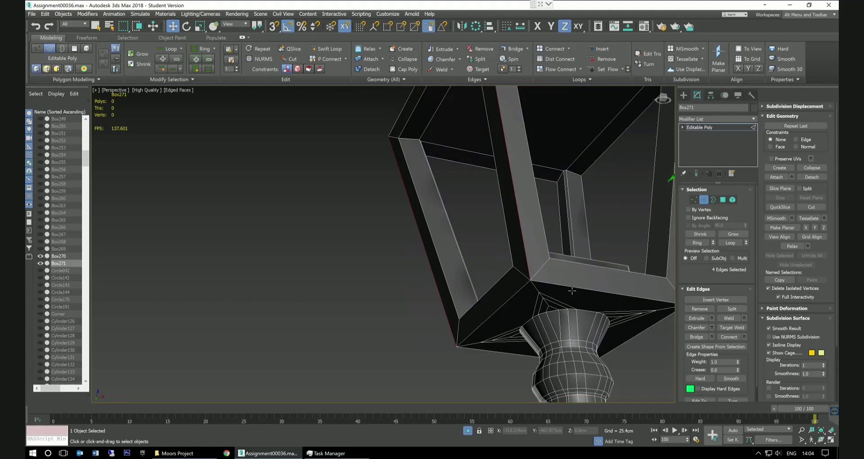
left_click(573, 291, "ctrl")
left_click(525, 294, "ctrl")
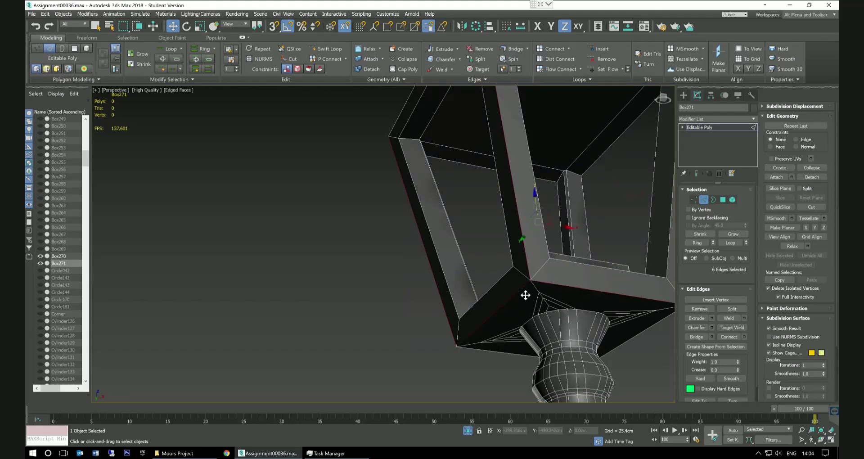
left_click(513, 357, "ctrl")
left_click(627, 347, "ctrl")
middle_click_drag(613, 282, 576, 359, "alt")
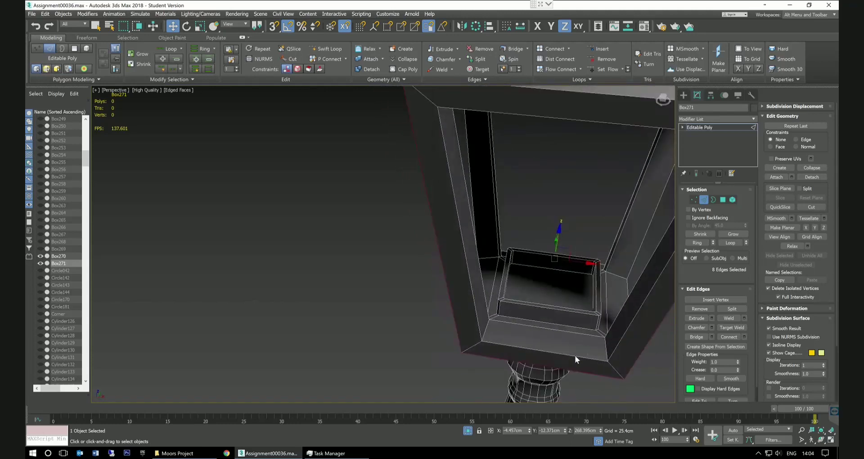
Add the edge loops bordering the four lantern window openings to the selection.
double_click(567, 360, "ctrl")
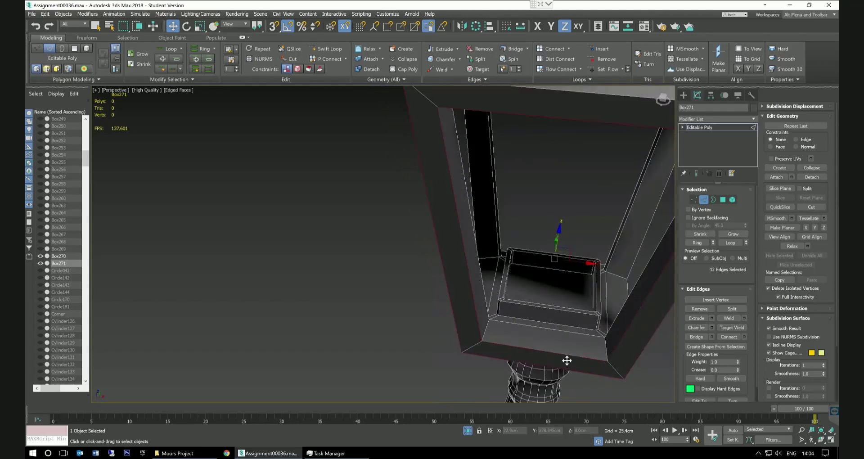
middle_click_drag(566, 360, 600, 333, "alt")
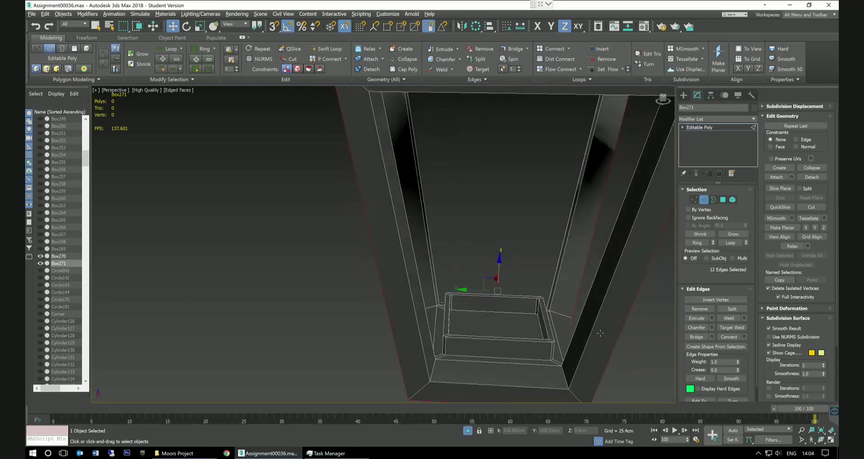
double_click(531, 379, "ctrl")
left_click(530, 370, "ctrl")
middle_click_drag(529, 370, 538, 337, "alt")
left_click(540, 363, "alt")
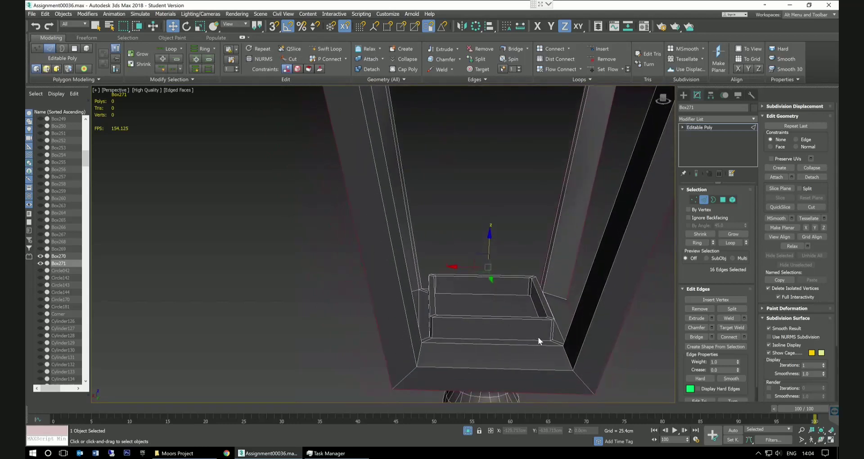
double_click(524, 374, "ctrl")
mouse_move(512, 361)
middle_mouse_down("alt")
mouse_move(542, 358)
mouse_move(516, 375)
middle_mouse_up("alt")
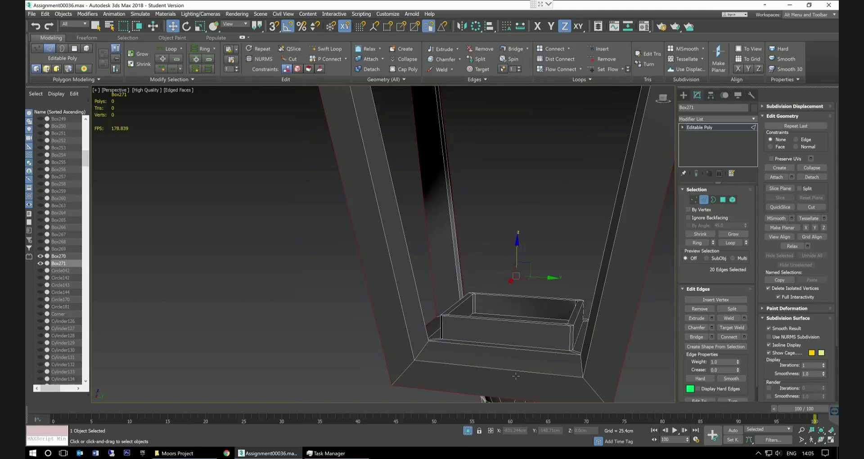
double_click(516, 375, "ctrl")
Add the outer edges along the roof's lower rim and the four sloping hip edge loops to the selection.
middle_click_drag(516, 374, 530, 263, "alt")
scroll(513, 323, "down", 2)
scroll(530, 272, "up", 1)
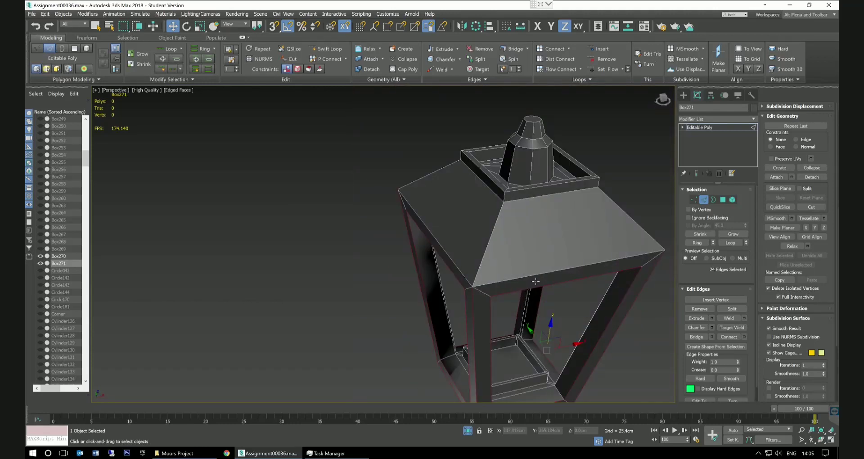
middle_click_drag(522, 272, 503, 236, "alt")
left_click(530, 257, "ctrl")
left_click(480, 247, "ctrl")
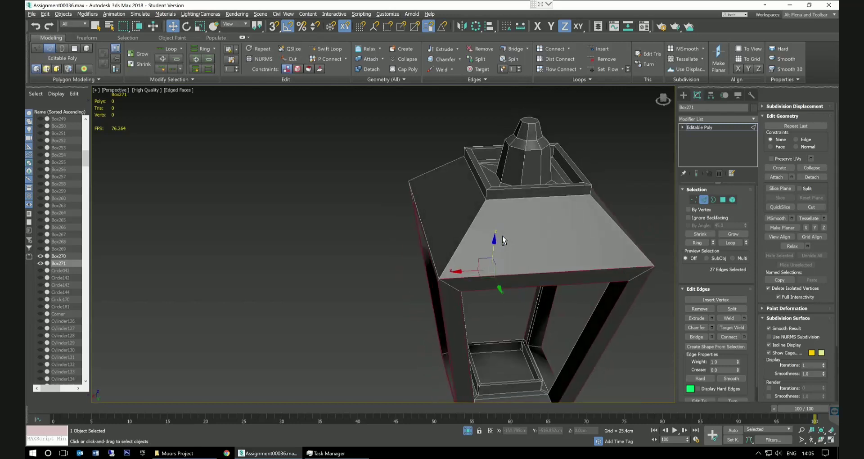
double_click(472, 233, "ctrl")
left_click(430, 238, "ctrl")
middle_click_drag(438, 238, 496, 242, "alt")
double_click(506, 232, "ctrl")
double_click(478, 242, "ctrl")
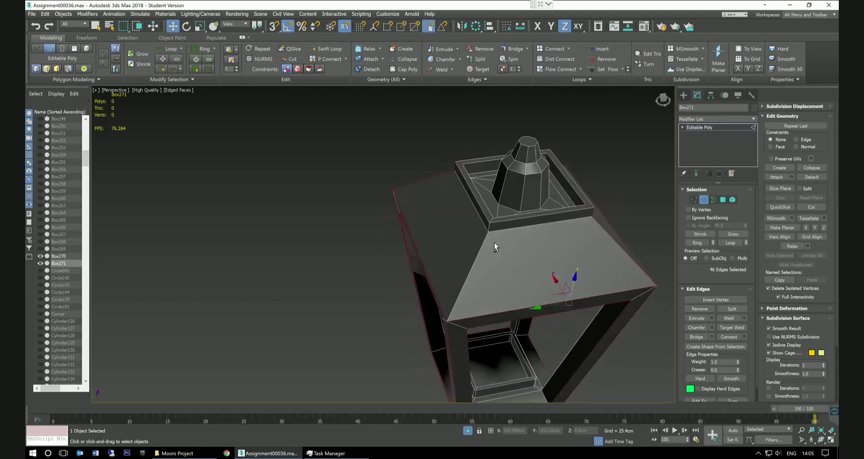
double_click(483, 248, "ctrl")
Add the horizontal edge loops around the raised square rim on top of the roof to the selection.
scroll(500, 220, "up", 5)
middle_click_drag(505, 225, 499, 226, "alt")
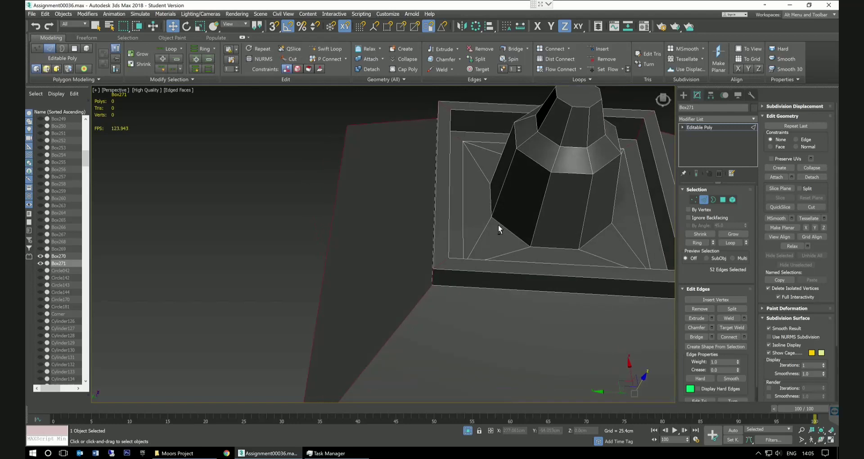
double_click(438, 217, "ctrl")
middle_click_drag(463, 239, 431, 238, "alt")
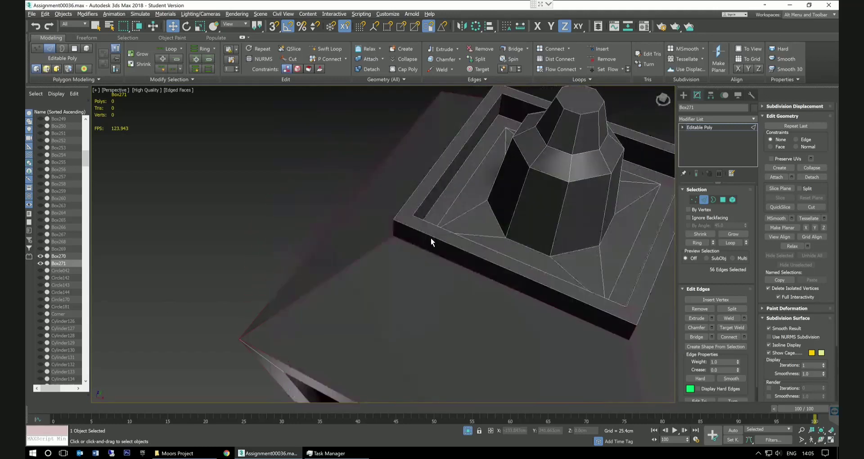
double_click(428, 200, "ctrl")
middle_click_drag(428, 201, 465, 205, "alt")
double_click(442, 202, "ctrl")
Chamfer the selected lantern and roof edges with the standard chamfer type and an amount of 0.887 cm.
middle_click_drag(511, 224, 537, 303, "alt")
scroll(492, 256, "down", 2)
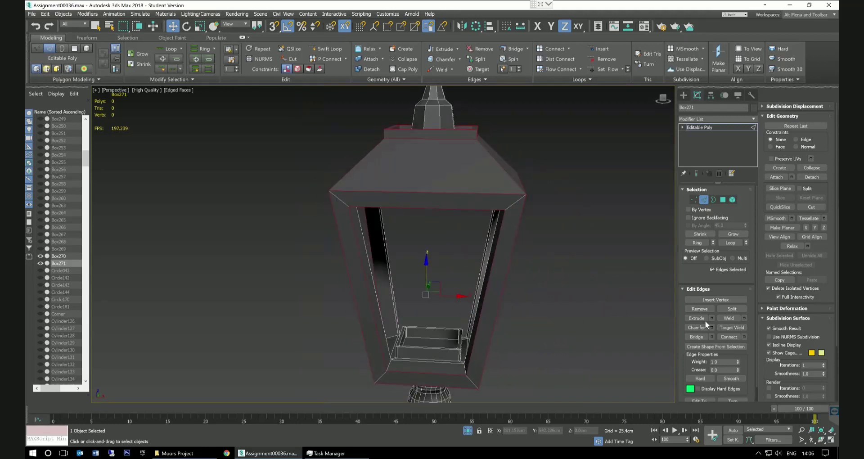
left_click(713, 329)
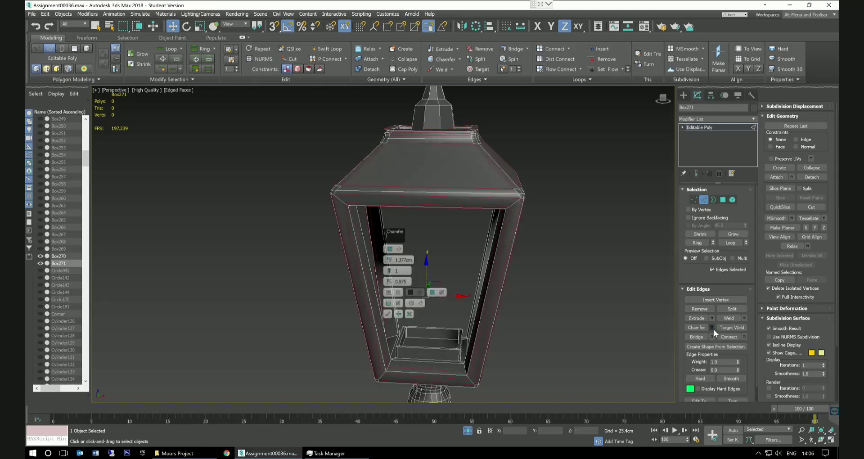
left_click(391, 249)
left_click(392, 260)
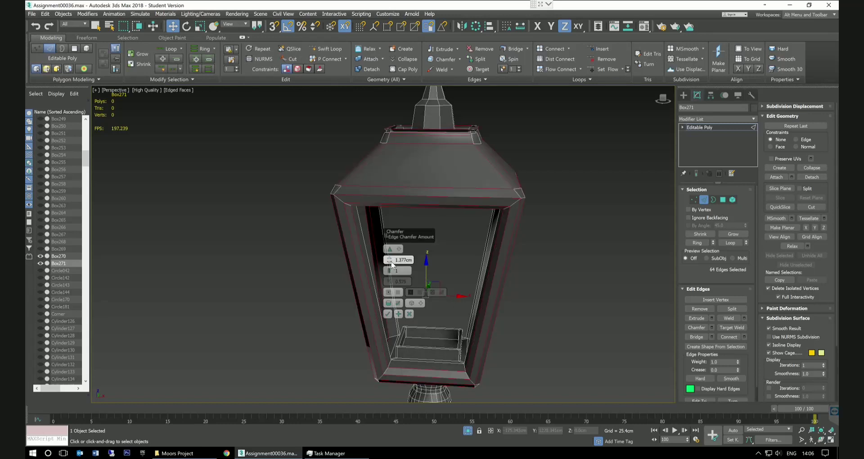
middle_click_drag(452, 268, 455, 262, "alt")
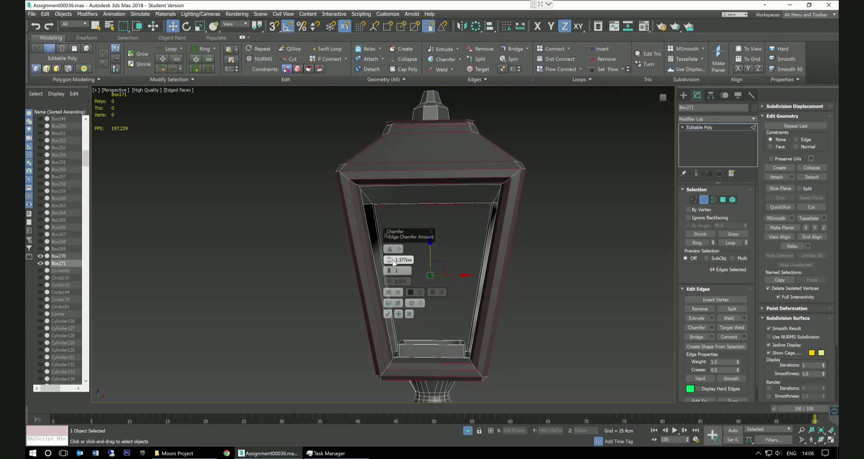
left_click_drag(389, 265, 389, 273)
middle_click_drag(439, 216, 492, 210, "alt")
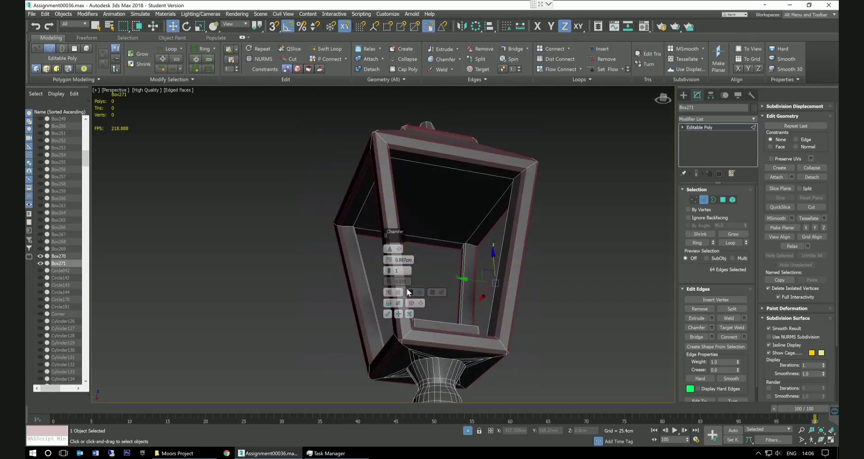
middle_click_drag(460, 291, 448, 315, "alt")
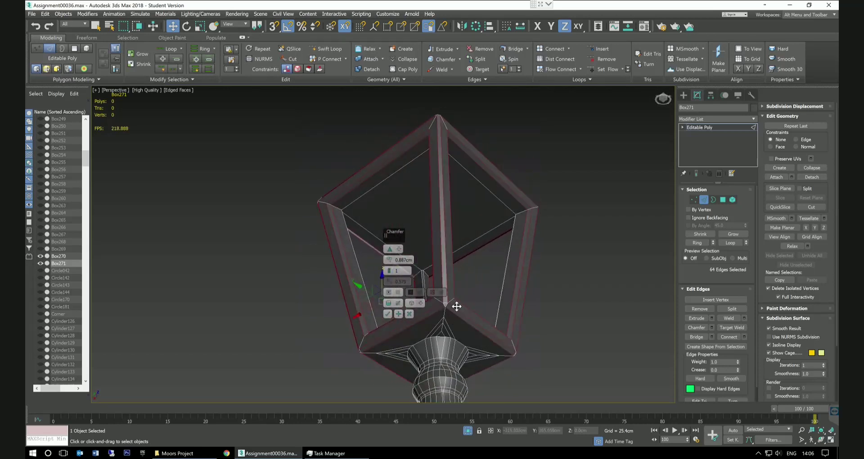
scroll(456, 306, "up", 3)
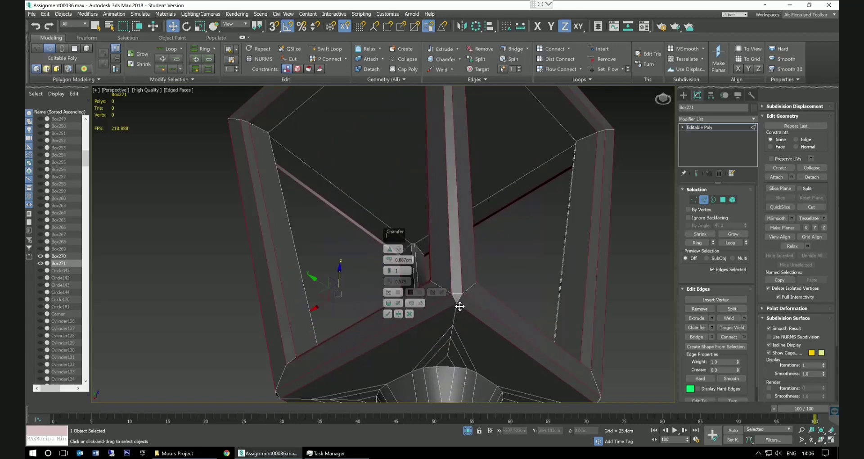
left_click(398, 315)
Replace the selection with the two horizontal edge loops around the shoulder of the octagonal finial on the roof.
middle_click_drag(512, 233, 517, 265, "alt")
scroll(475, 177, "up", 5)
scroll(475, 178, "down", 5)
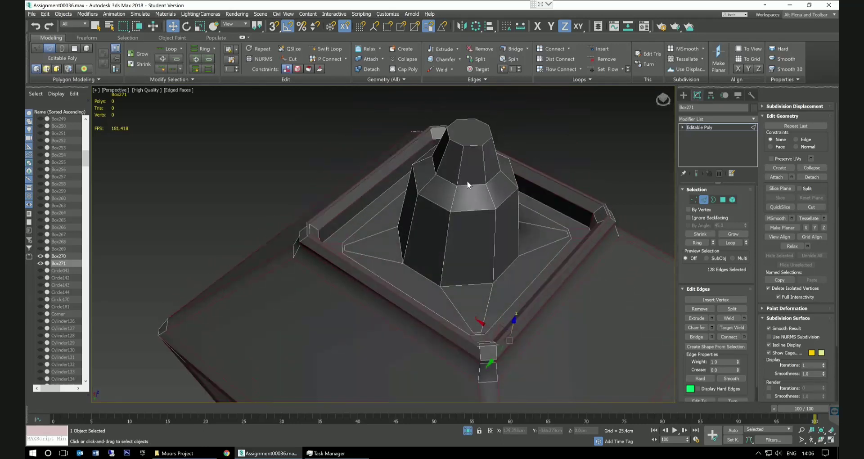
left_click(461, 148)
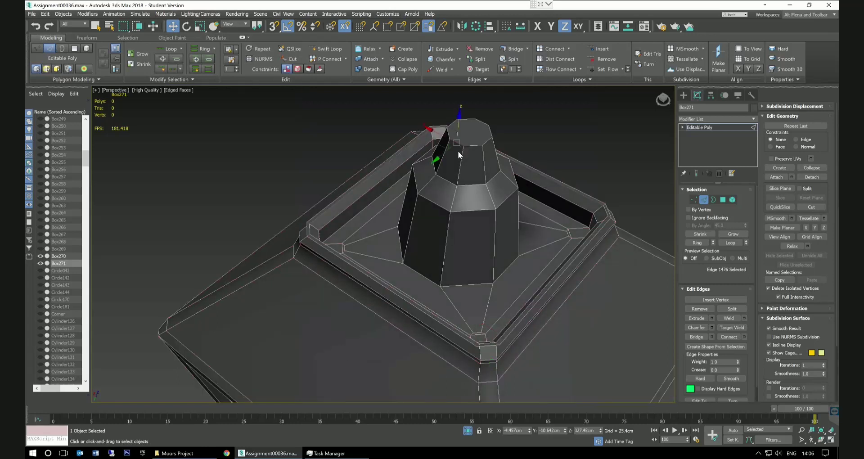
double_click(454, 186)
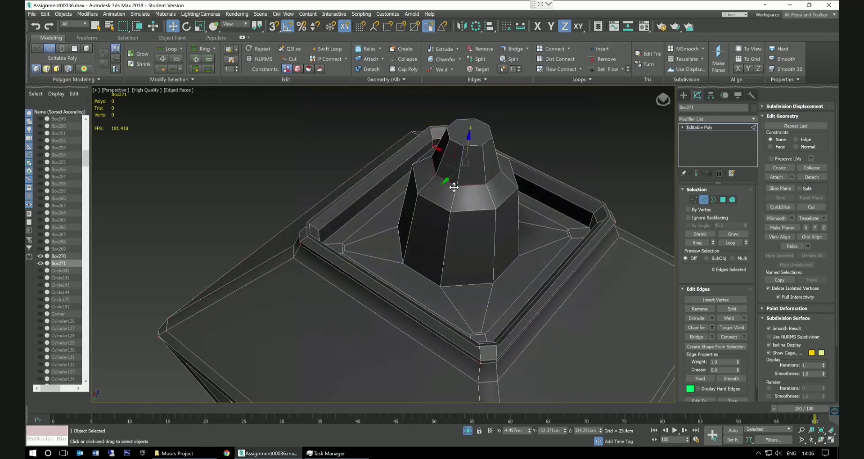
double_click(441, 210, "ctrl")
Add the vertical edge loops running down the finial's corners to the selection, working around its sides.
double_click(453, 229, "ctrl")
double_click(497, 229, "ctrl")
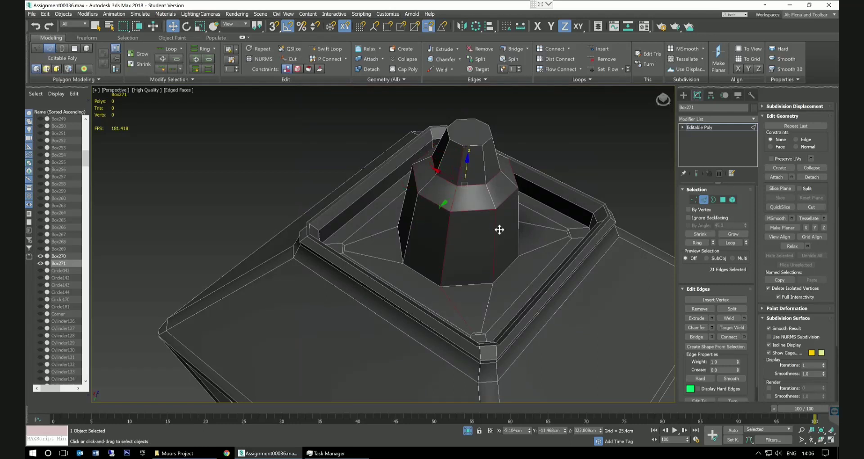
middle_click_drag(485, 216, 503, 228, "alt")
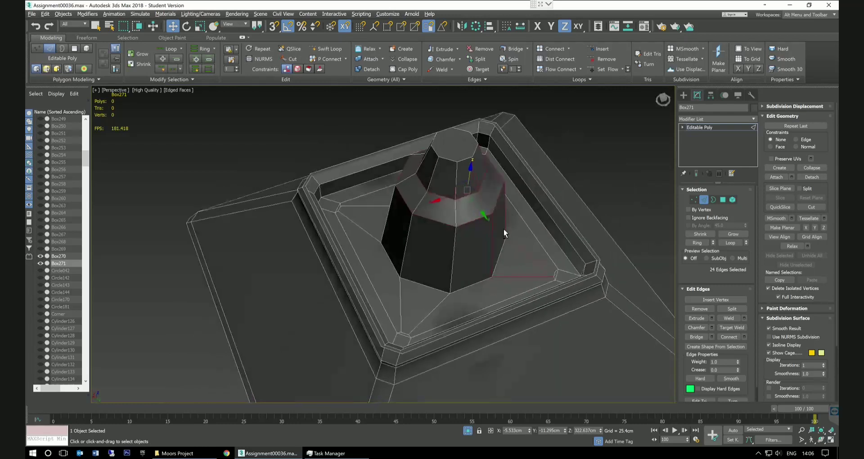
double_click(459, 248, "ctrl")
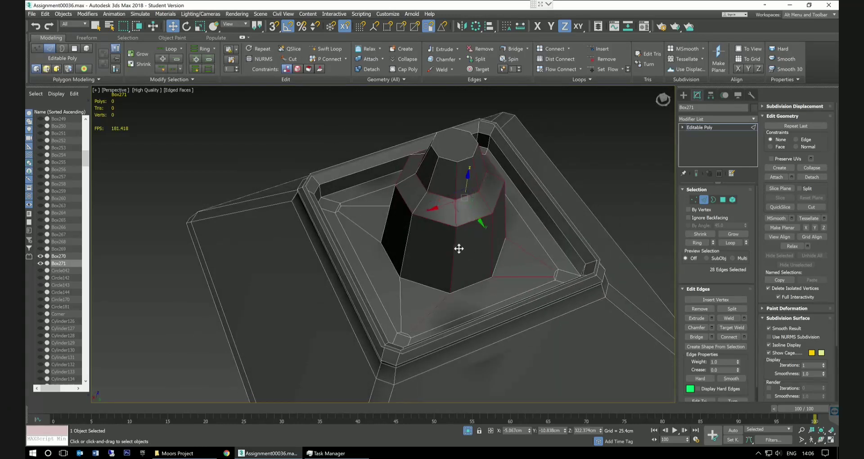
double_click(413, 240, "ctrl")
middle_click_drag(417, 235, 439, 256, "alt")
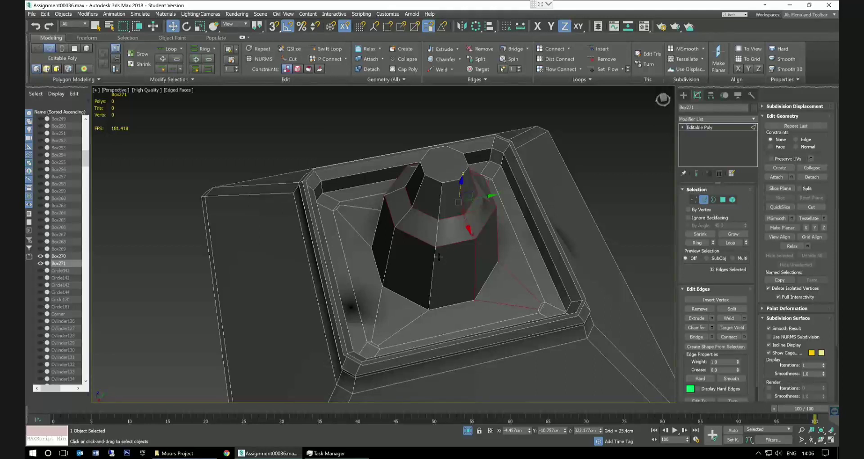
double_click(438, 257, "ctrl")
double_click(394, 257, "ctrl")
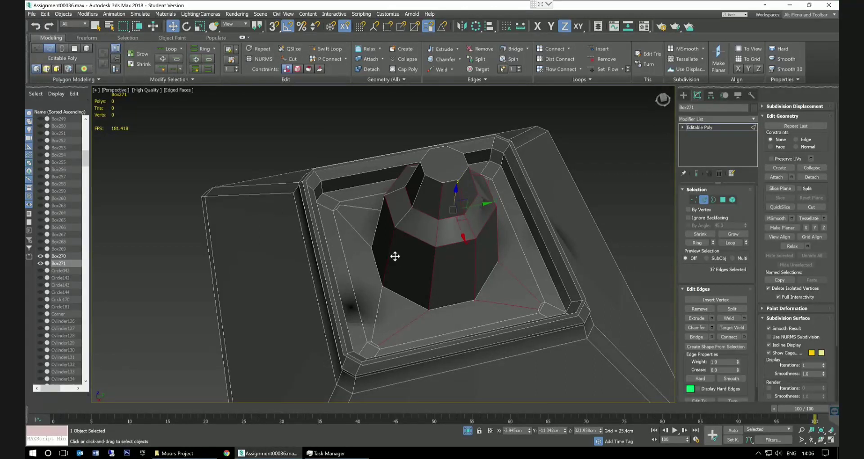
Add the remaining vertical corner edge loops on the finial's other side to the selection.
left_click_drag(401, 339, 404, 344, "alt")
left_click_drag(536, 282, 520, 317, "alt")
middle_click_drag(495, 305, 532, 297, "alt")
double_click(450, 277, "ctrl")
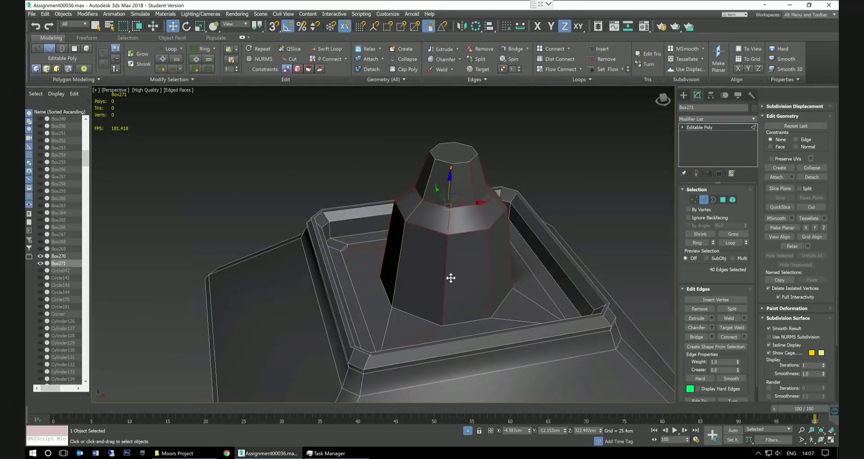
double_click(400, 271, "ctrl")
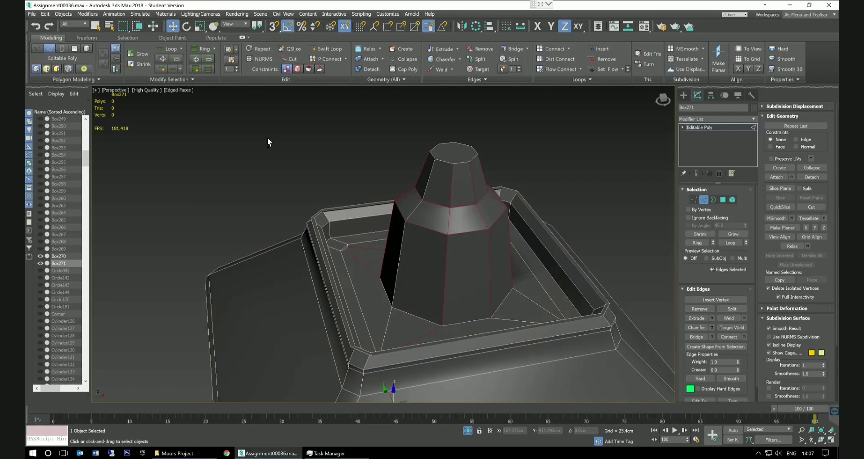
Step back the last edge loop picks on the finial, restore one, and reselect the final vertical corner loop.
left_click(36, 28)
left_click(36, 27)
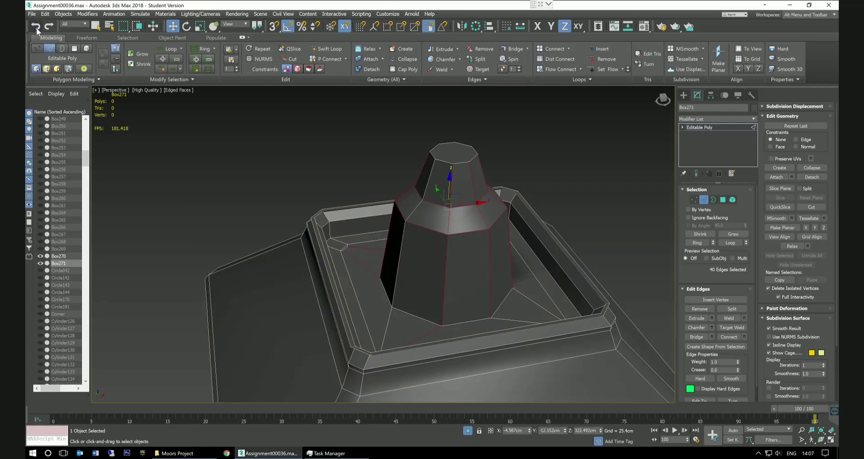
left_click(48, 27)
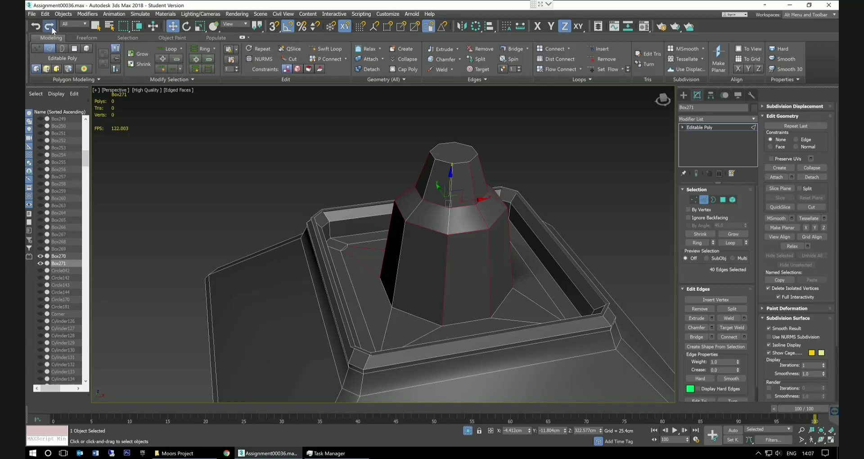
double_click(402, 270, "ctrl")
middle_click_drag(440, 255, 461, 311, "alt")
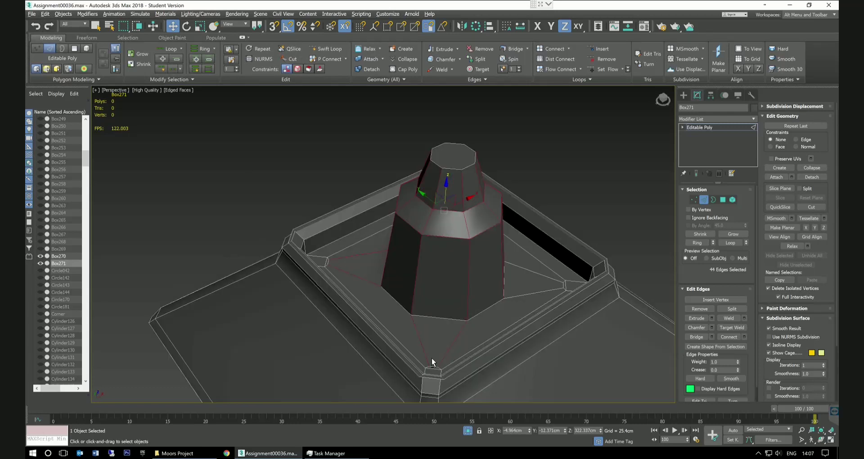
Remove the stray diagonal roof edges around the finial's base from the edge selection.
left_click_drag(423, 363, 422, 362, "alt")
middle_click_drag(424, 336, 474, 340, "alt")
left_click_drag(432, 361, 432, 358, "alt")
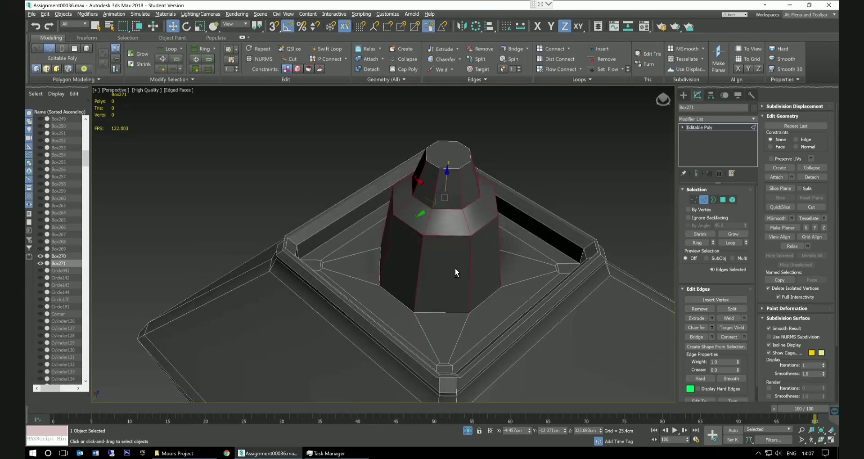
Add the edges of the finial's octagonal top rim to the edge selection.
scroll(459, 172, "up", 2)
middle_click_drag(480, 174, 482, 143, "alt")
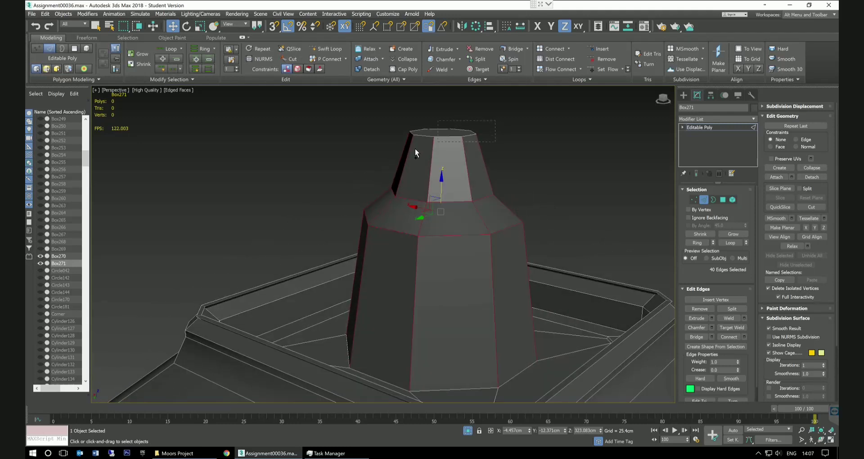
left_click_drag(377, 151, 376, 152, "ctrl")
middle_click_drag(511, 158, 513, 187, "alt")
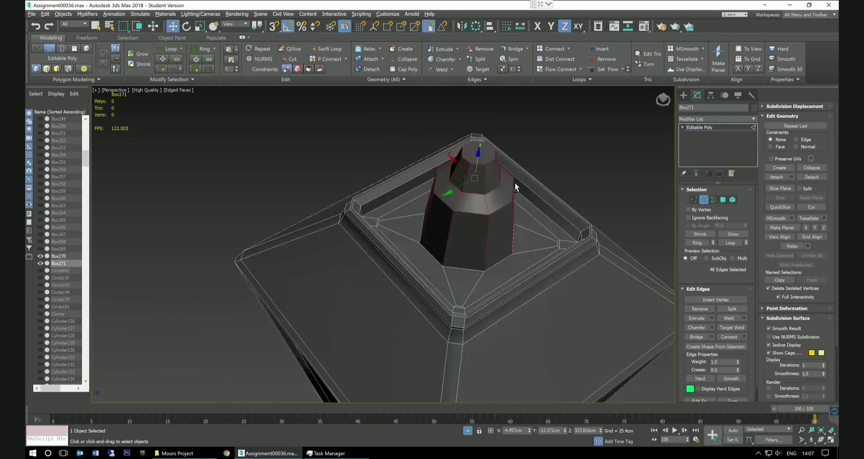
Chamfer the selected finial edges by 0.474 cm with 1 segment and clear the edge selection.
left_click(712, 329)
middle_click_drag(476, 237, 486, 227, "alt")
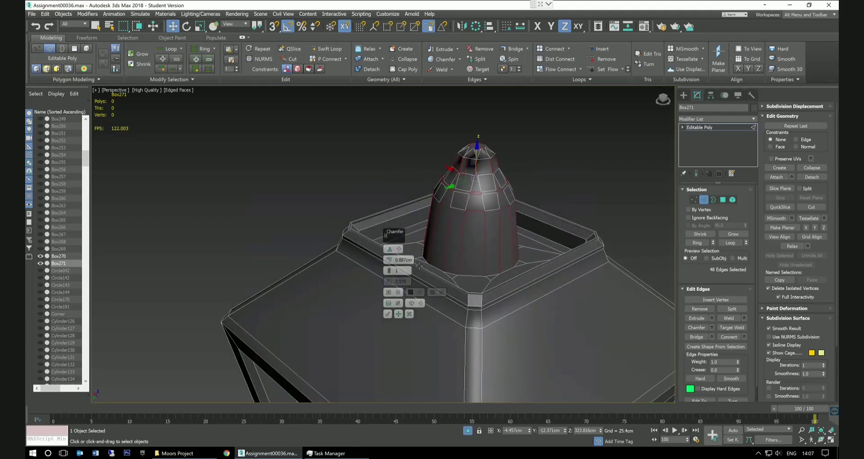
right_click(390, 264)
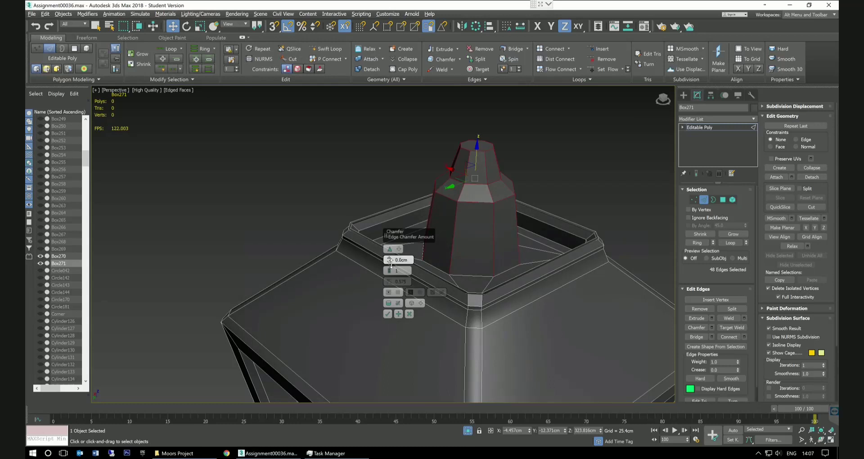
left_click_drag(390, 263, 390, 260)
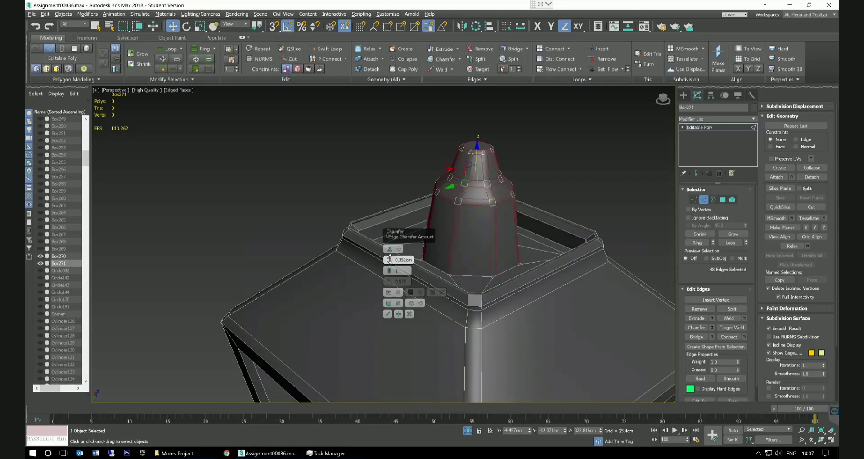
middle_click_drag(489, 164, 509, 167, "alt")
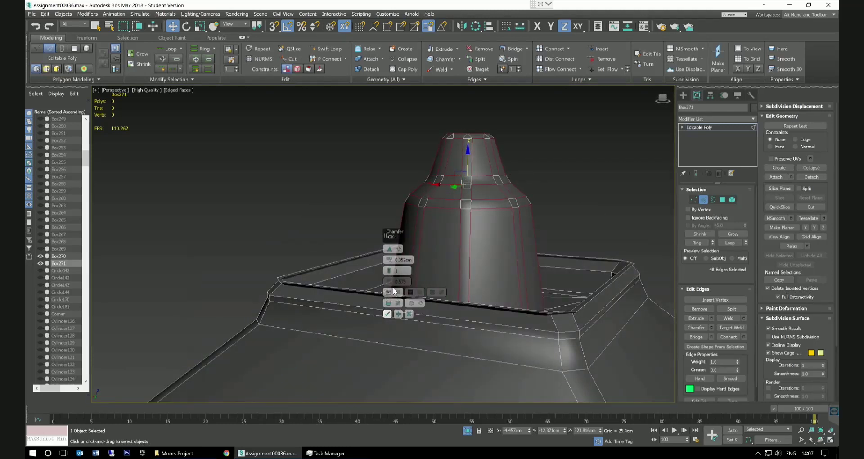
left_click_drag(389, 260, 390, 263)
middle_click_drag(485, 239, 520, 255, "alt")
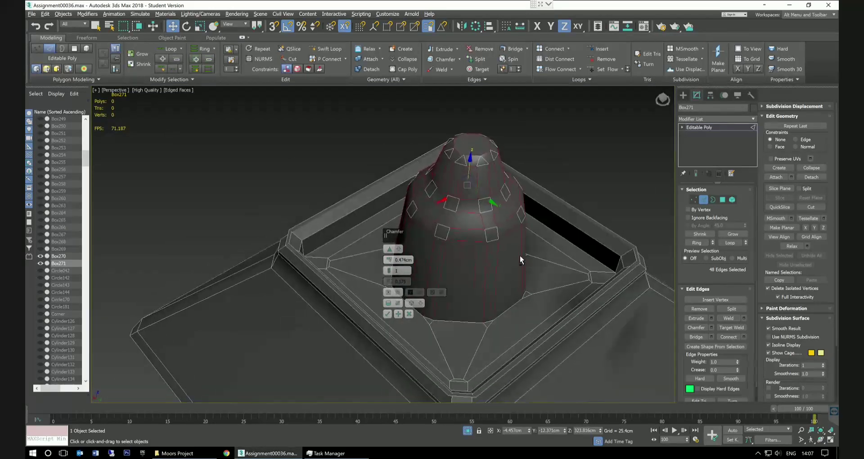
left_click(387, 314)
left_click(617, 180)
Examine the lantern and whole lamp post from several angles, with the edged-faces display turned off for a plain shaded view.
scroll(616, 179, "down", 8)
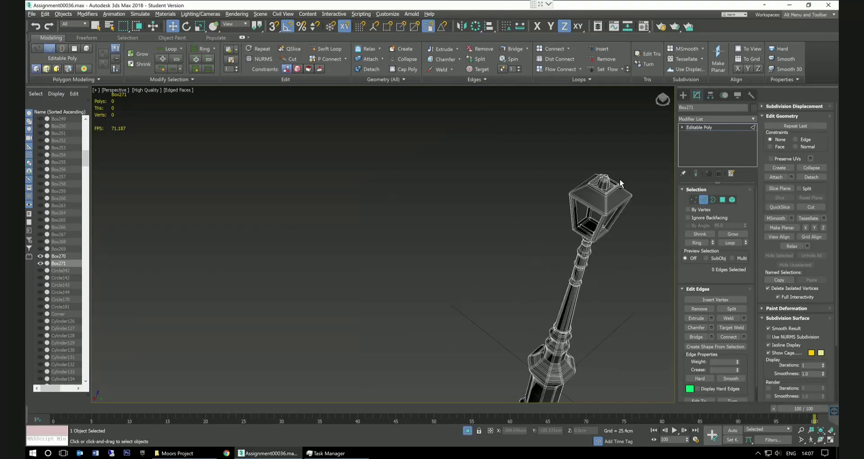
scroll(619, 180, "up", 4)
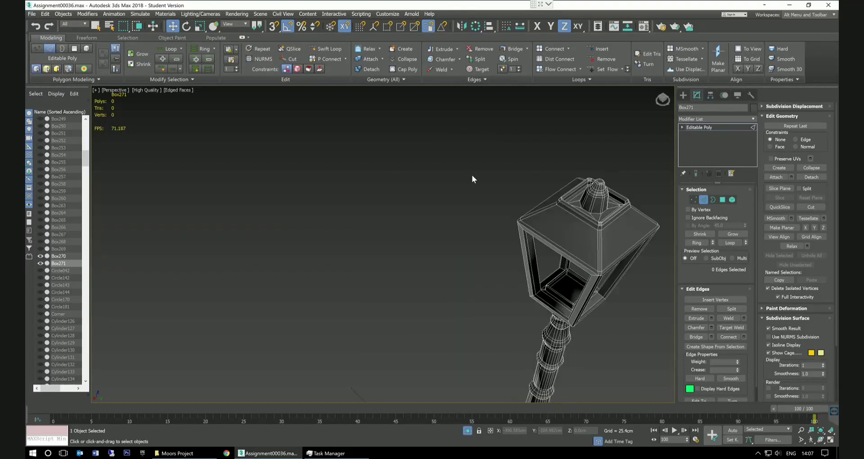
middle_click_drag(633, 185, 569, 193, "alt")
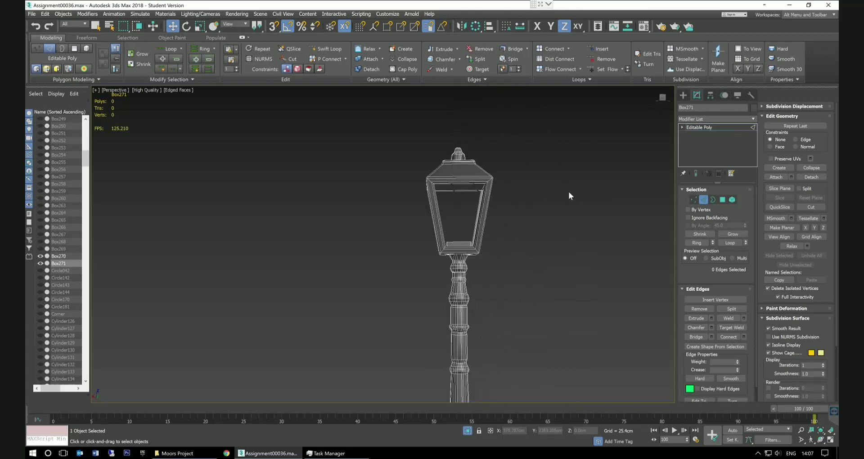
middle_click_drag(481, 148, 509, 168, "alt")
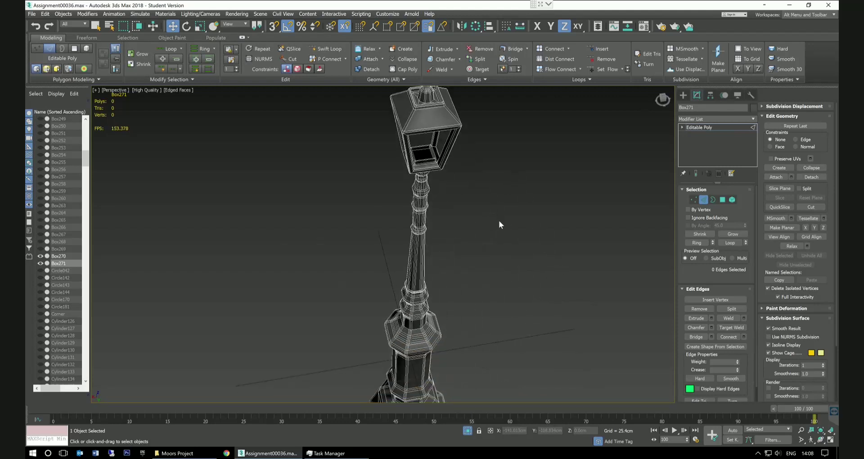
scroll(498, 219, "up", 3)
scroll(496, 213, "down", 5)
key("F4")
middle_click_drag(495, 212, 537, 206, "alt")
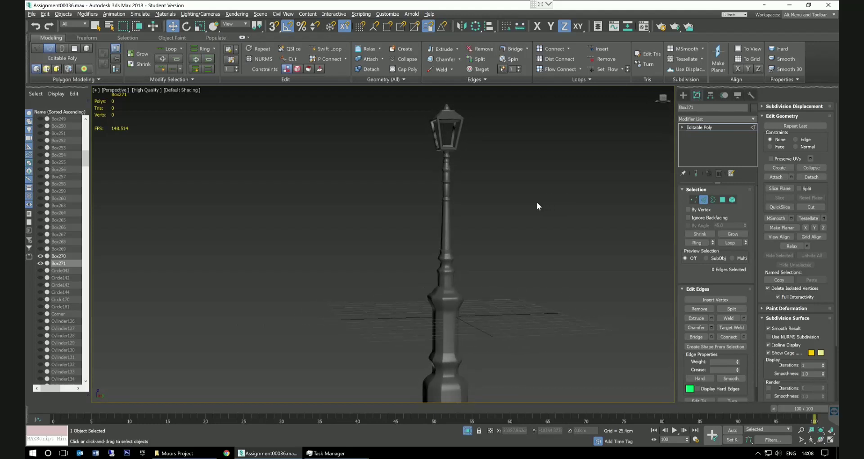